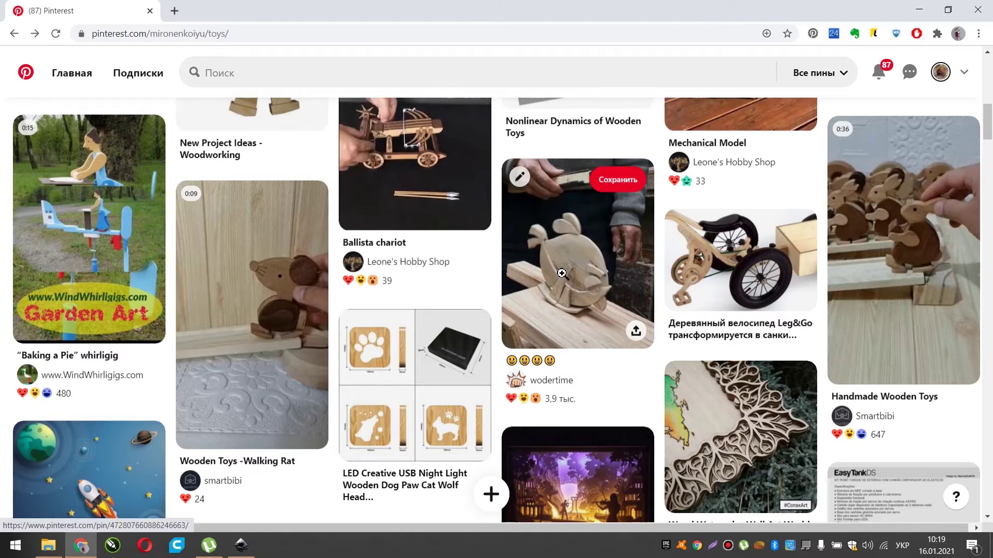
- Open the "Handmade Wooden Toys" pin, view its walking rabbit video, and return to the toys board
{"action": "left_click", "coordinate": [901, 234]}
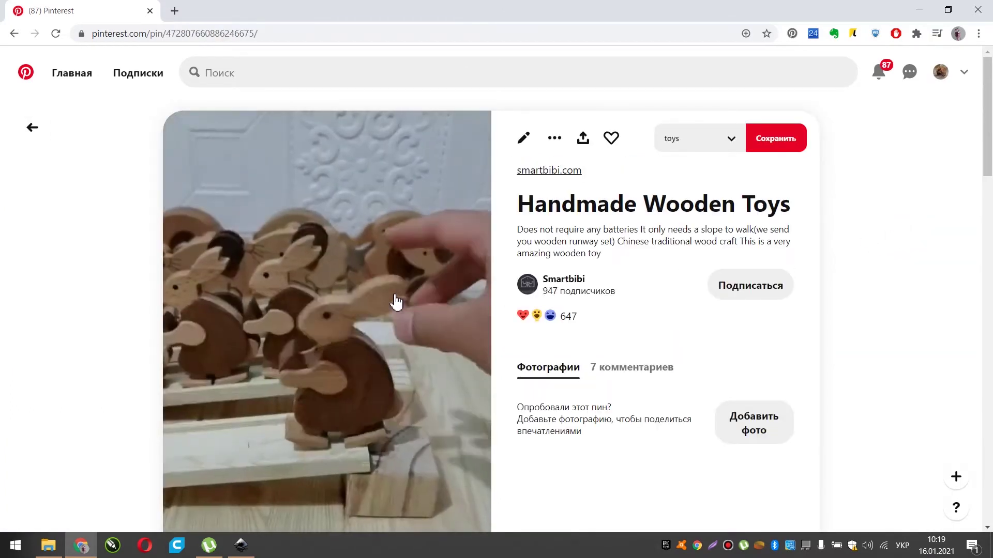
{"action": "scroll", "coordinate": [430, 426], "scroll_direction": "down", "scroll_amount": 7}
{"action": "scroll", "coordinate": [423, 390], "scroll_direction": "up", "scroll_amount": 4}
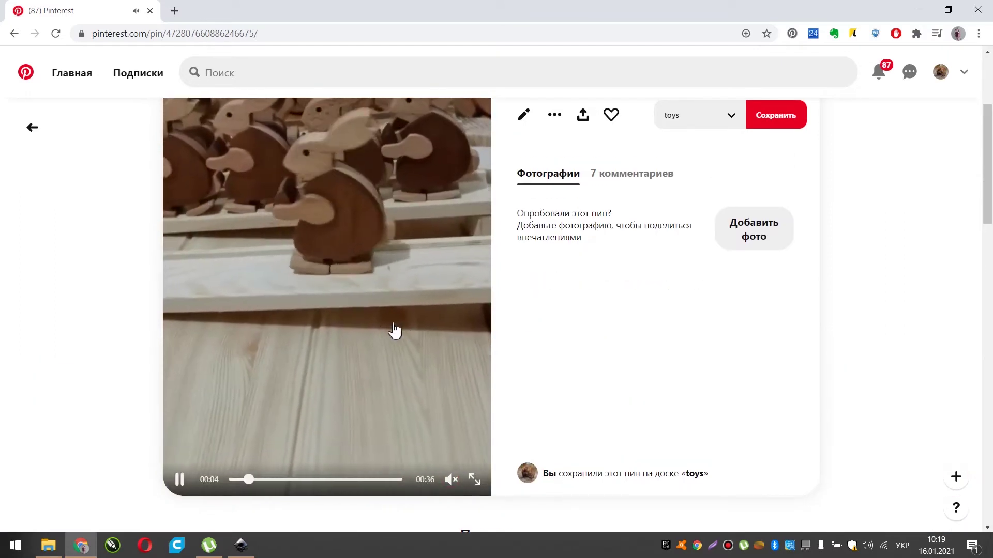
{"action": "left_click", "coordinate": [32, 127]}
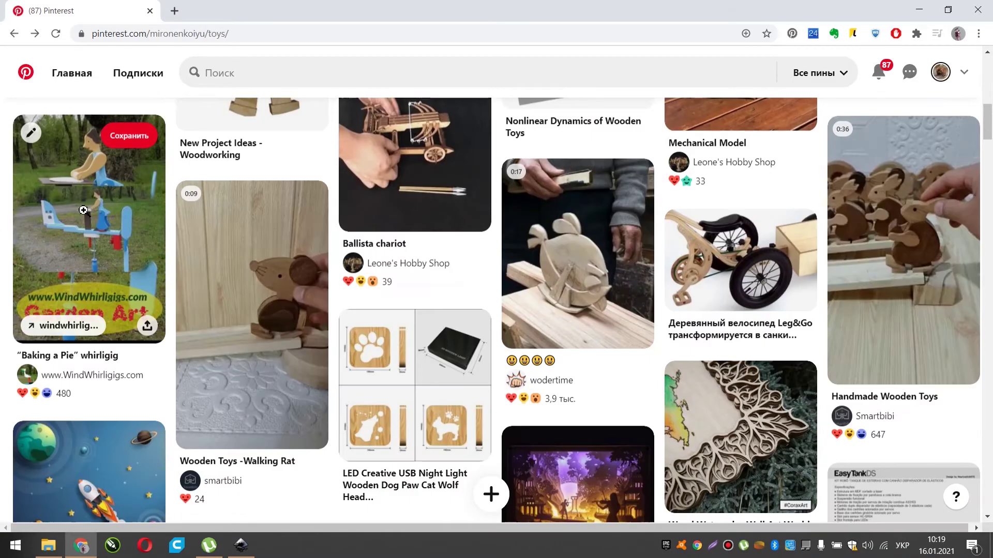
- Browse the toys board for examples of wooden walking toys and their mechanisms
{"action": "scroll", "coordinate": [353, 220], "scroll_direction": "up", "scroll_amount": 5}
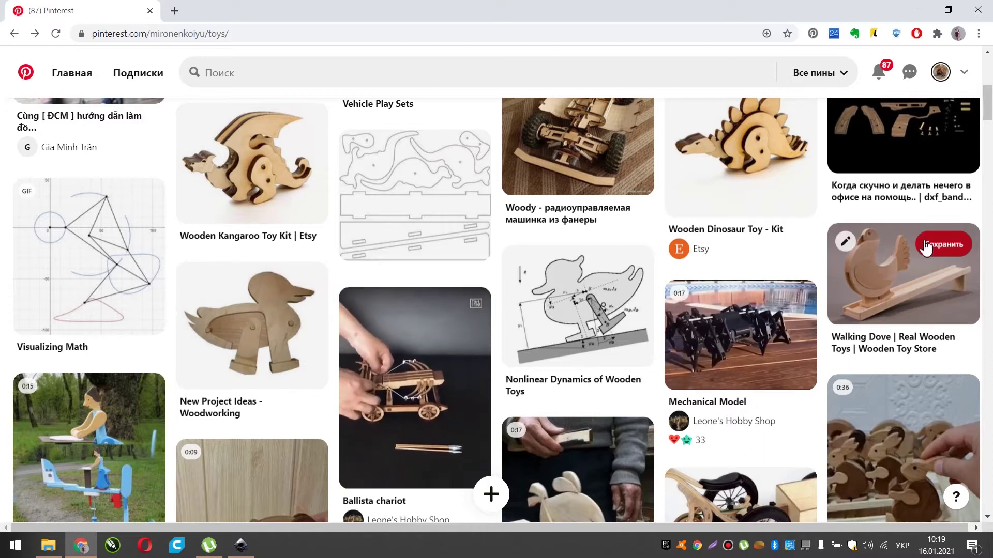
{"action": "scroll", "coordinate": [901, 245], "scroll_direction": "down", "scroll_amount": 3}
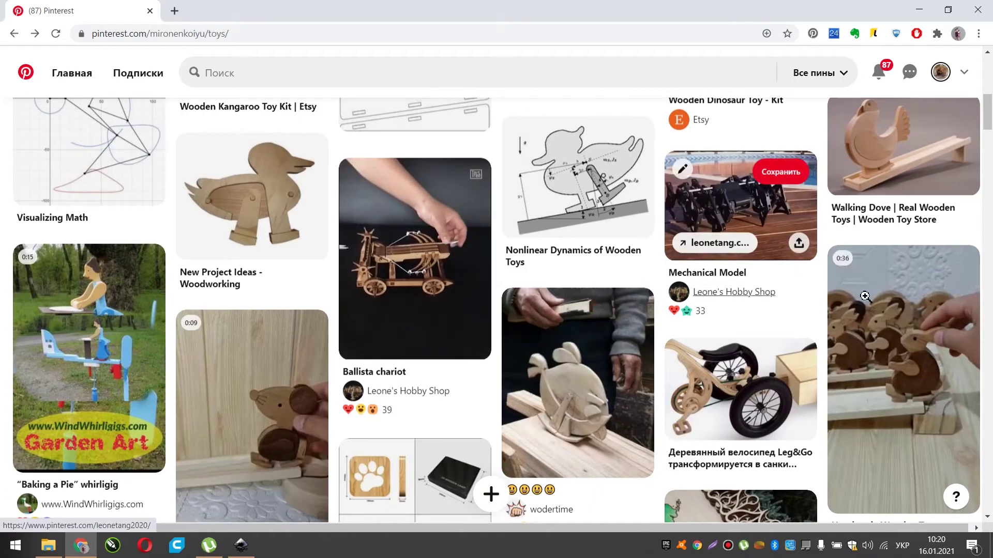
{"action": "scroll", "coordinate": [670, 350], "scroll_direction": "down", "scroll_amount": 3}
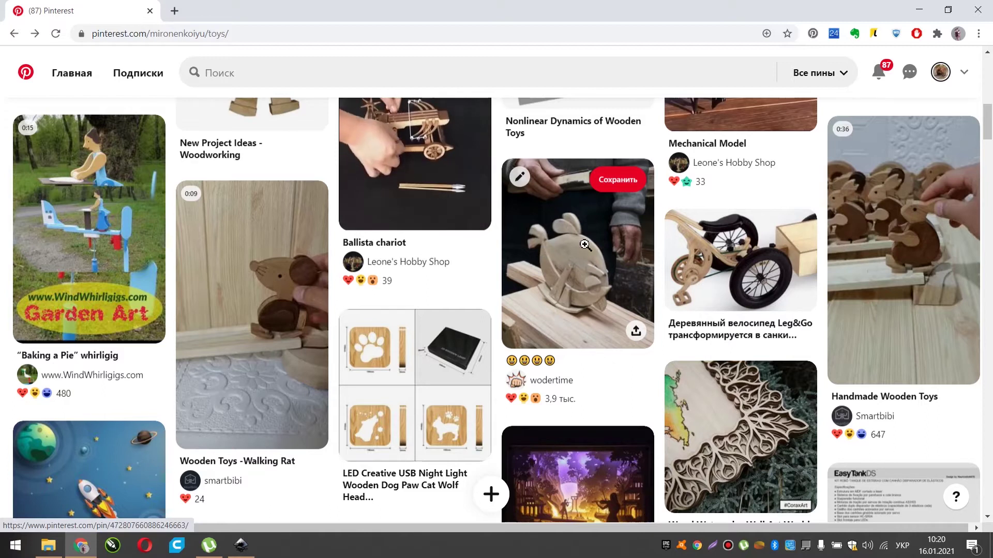
{"action": "scroll", "coordinate": [542, 270], "scroll_direction": "down", "scroll_amount": 5}
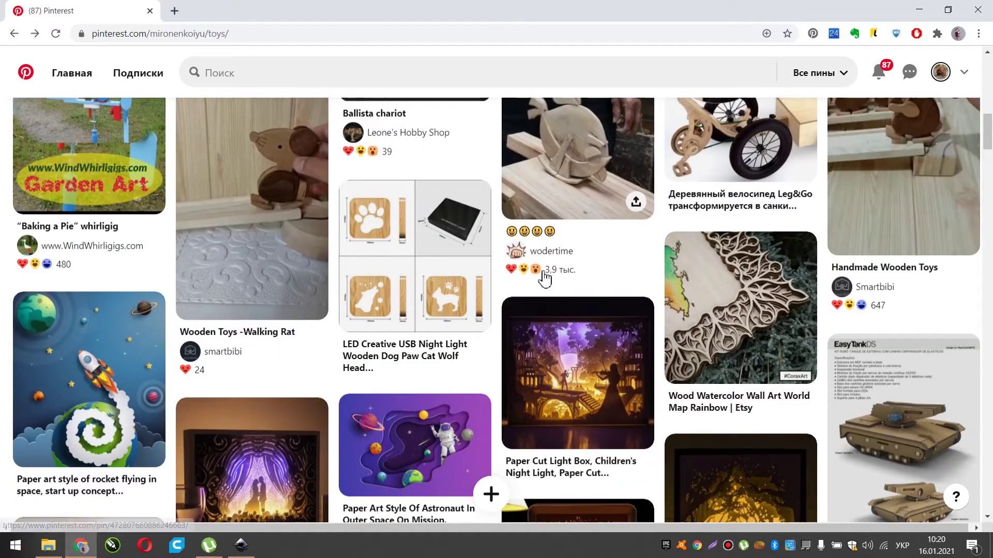
{"action": "scroll", "coordinate": [543, 271], "scroll_direction": "down", "scroll_amount": 4}
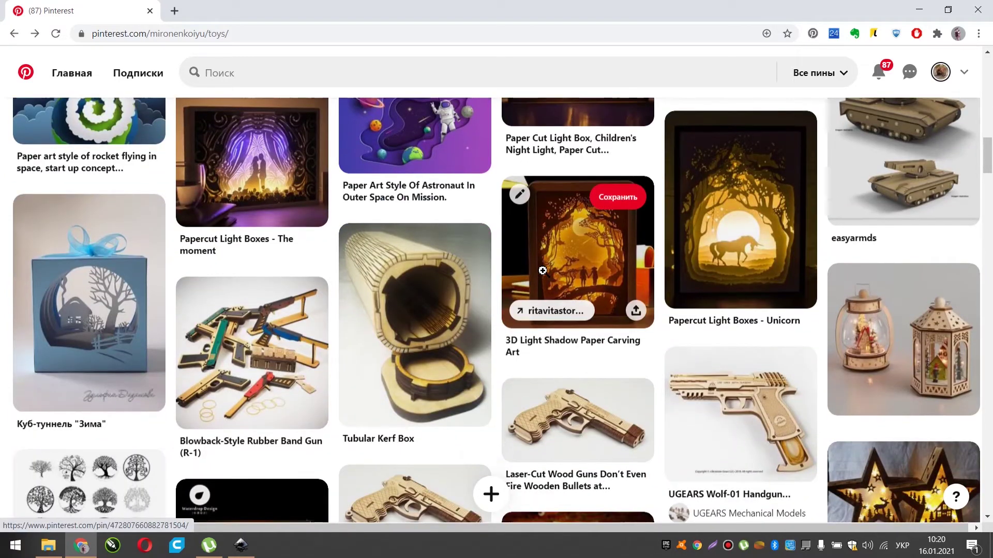
{"action": "scroll", "coordinate": [543, 271], "scroll_direction": "up", "scroll_amount": 7}
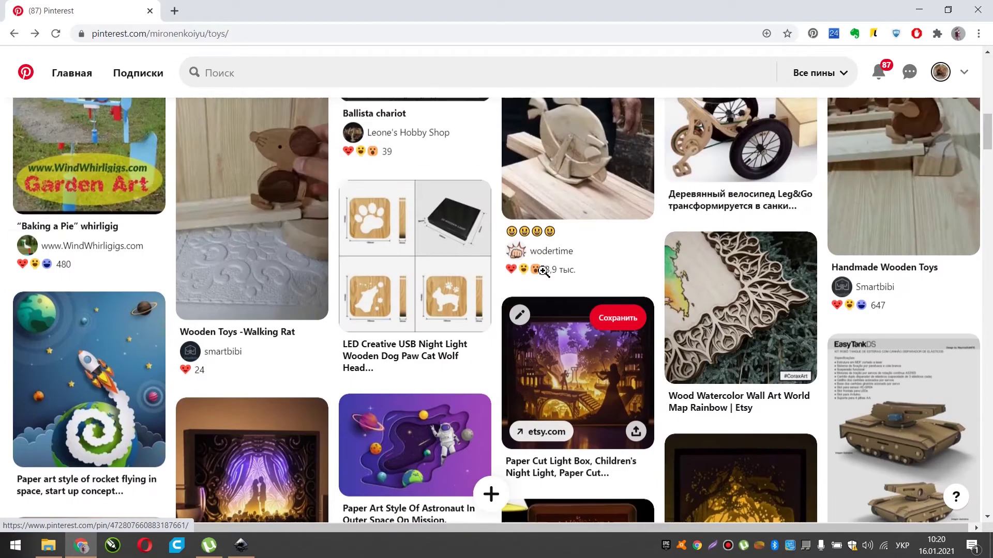
{"action": "scroll", "coordinate": [544, 278], "scroll_direction": "up", "scroll_amount": 1}
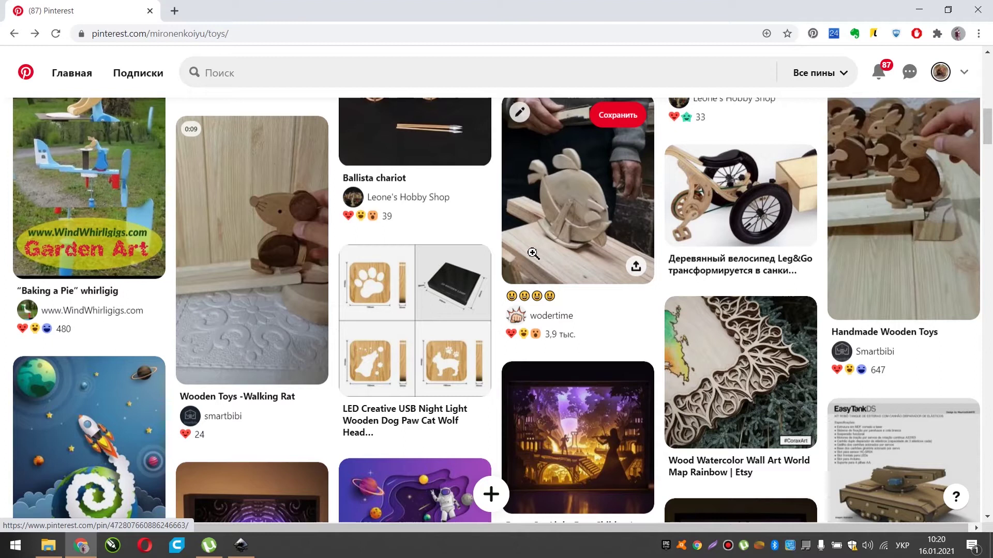
{"action": "scroll", "coordinate": [544, 251], "scroll_direction": "up", "scroll_amount": 3}
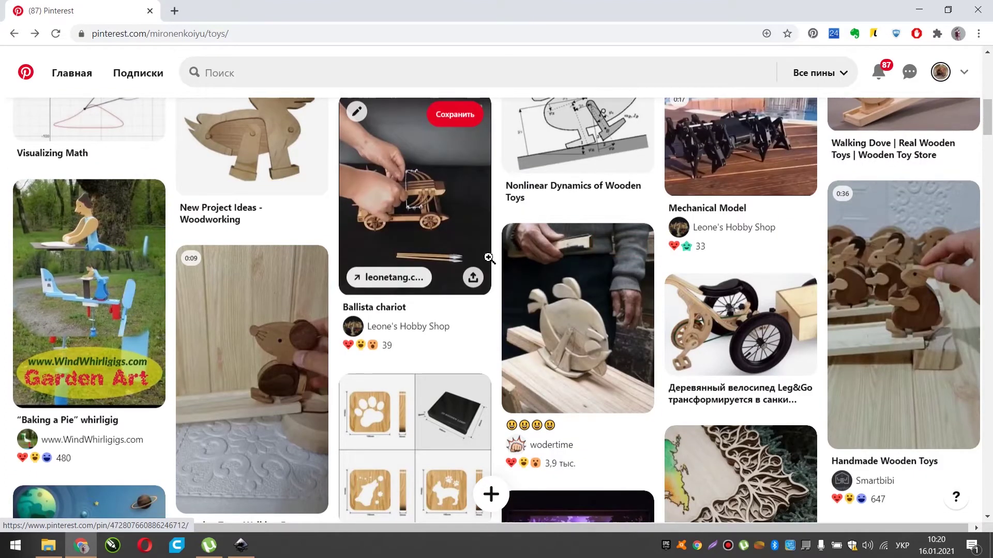
{"action": "scroll", "coordinate": [419, 269], "scroll_direction": "up", "scroll_amount": 3}
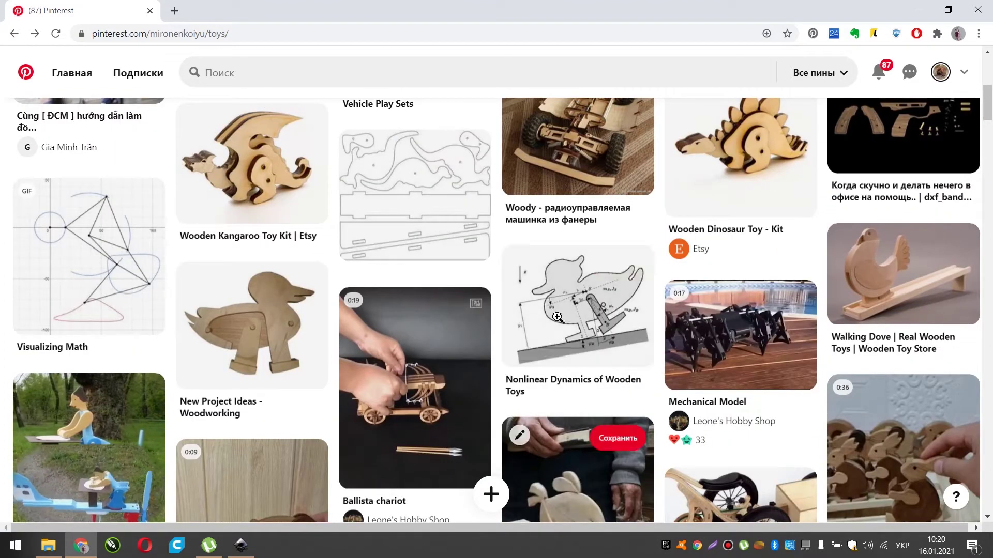
{"action": "scroll", "coordinate": [575, 392], "scroll_direction": "down", "scroll_amount": 4}
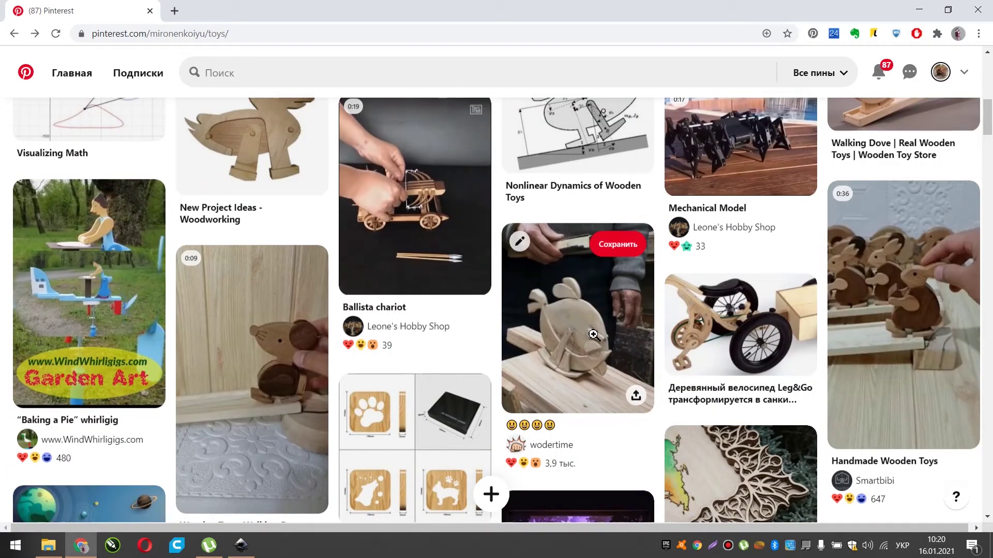
{"action": "scroll", "coordinate": [599, 370], "scroll_direction": "up", "scroll_amount": 1}
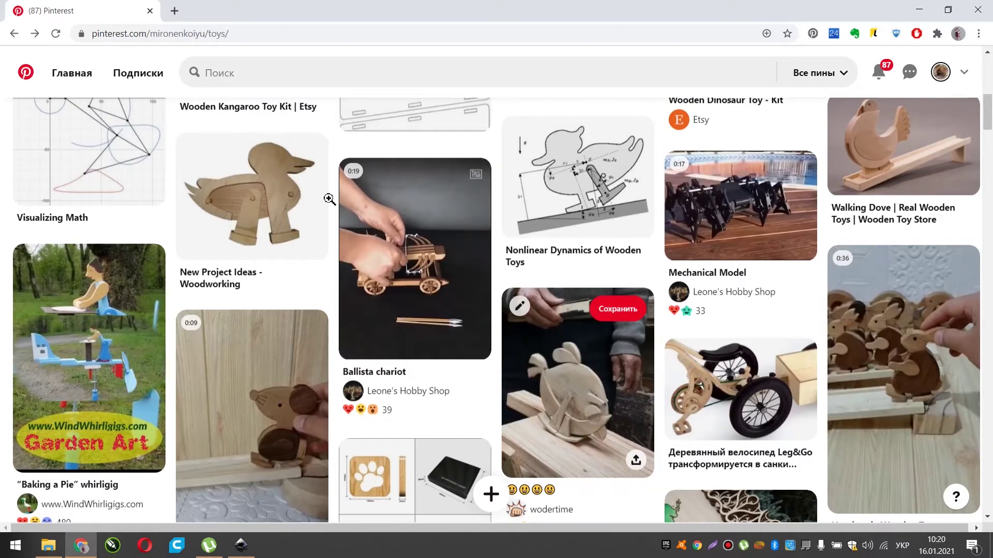
- View the duck diagram in the "Nonlinear Dynamics of Wooden Toys" pin and return to the toys board
{"action": "scroll", "coordinate": [472, 237], "scroll_direction": "up", "scroll_amount": 2}
{"action": "left_click", "coordinate": [590, 323]}
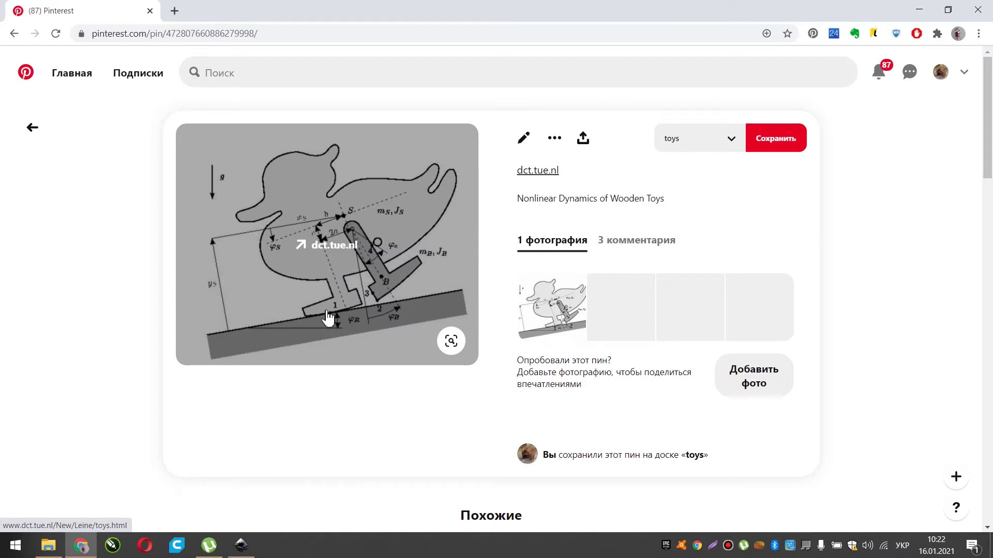
{"action": "left_click", "coordinate": [35, 135]}
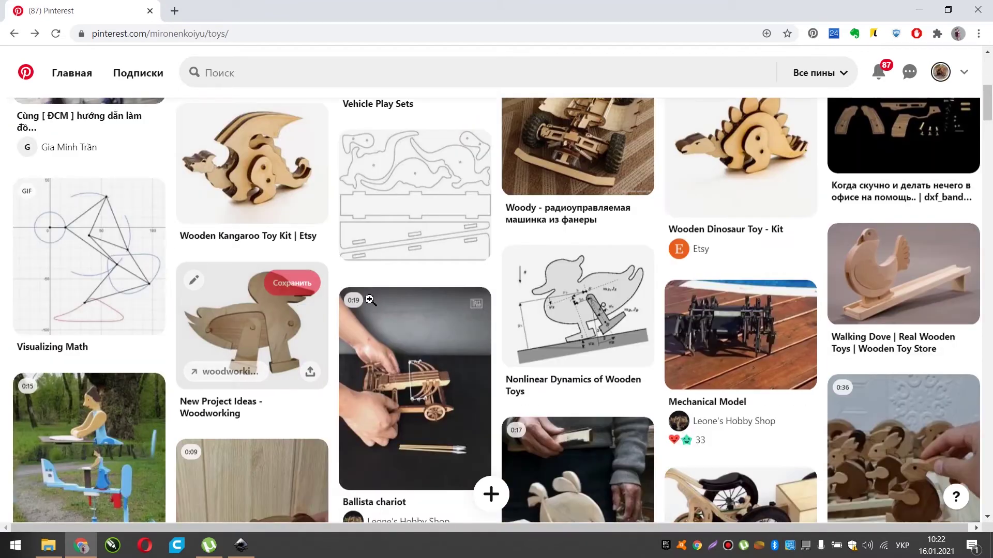
- Open the walking kangaroo pattern pin and save its image to the desktop as a JPEG named кенгуру
{"action": "left_click", "coordinate": [411, 200]}
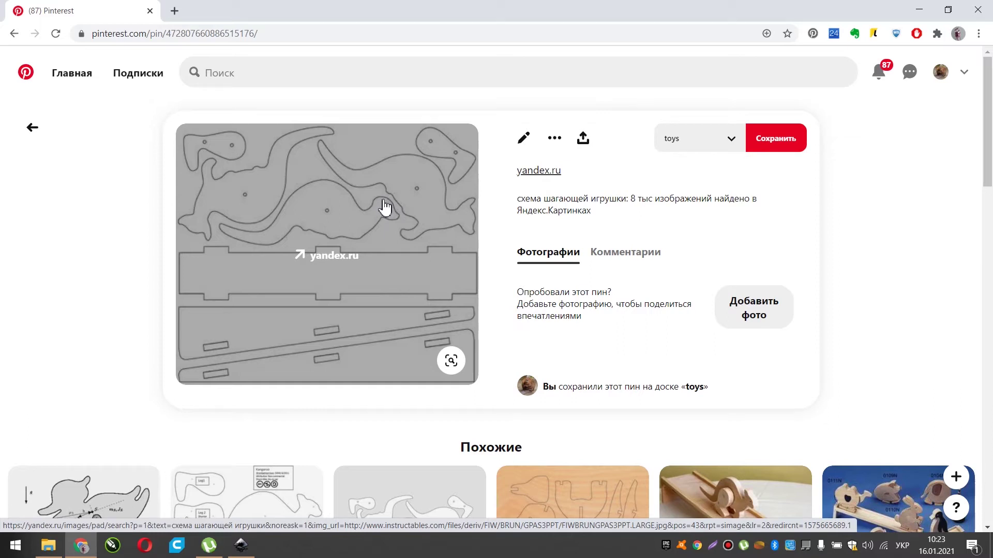
{"action": "right_click", "coordinate": [391, 226]}
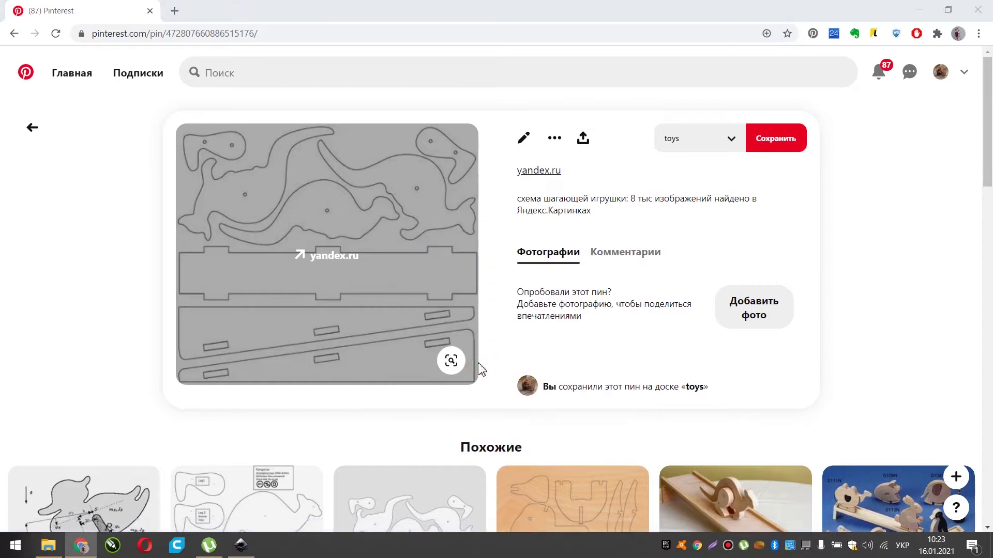
{"action": "left_click", "coordinate": [483, 368]}
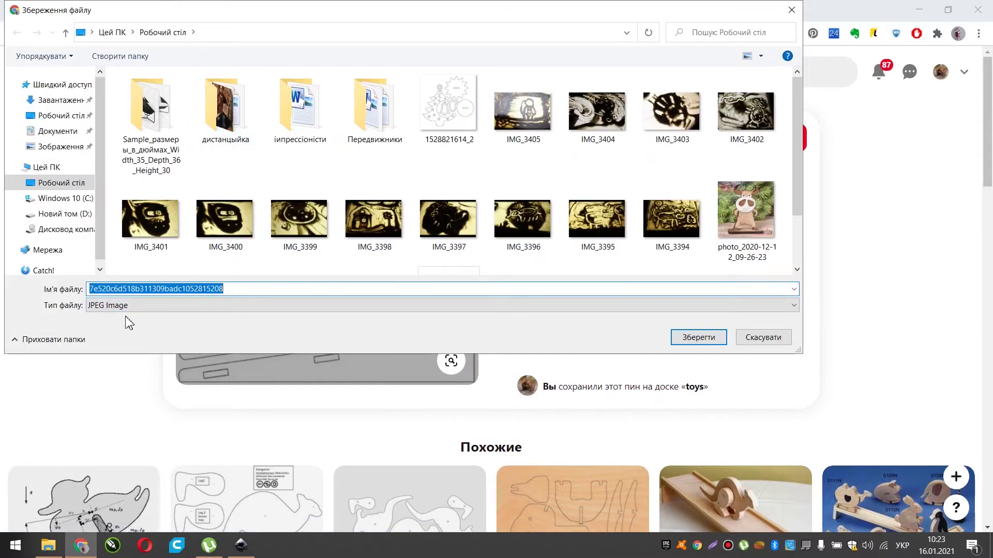
{"action": "type", "text": "кенгуру"}
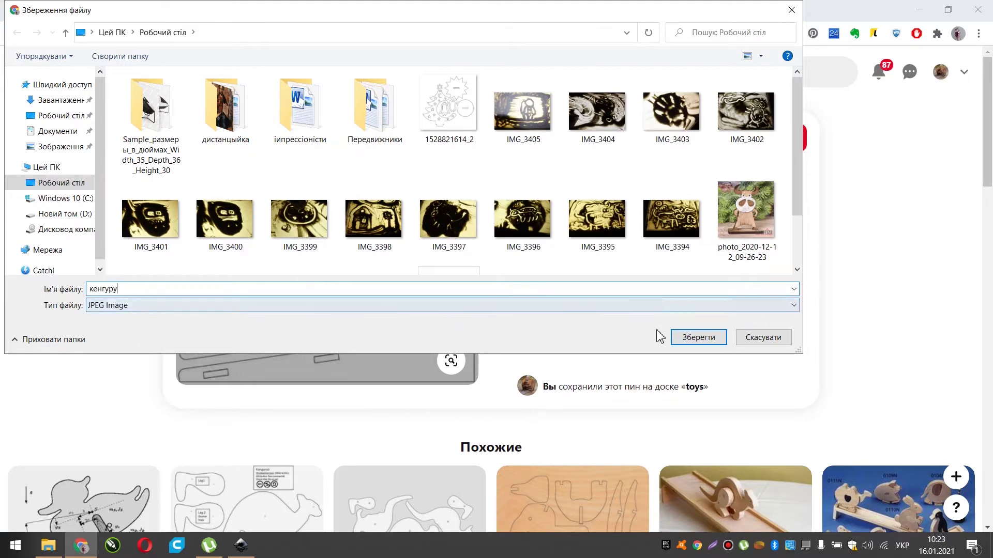
{"action": "left_click", "coordinate": [701, 337]}
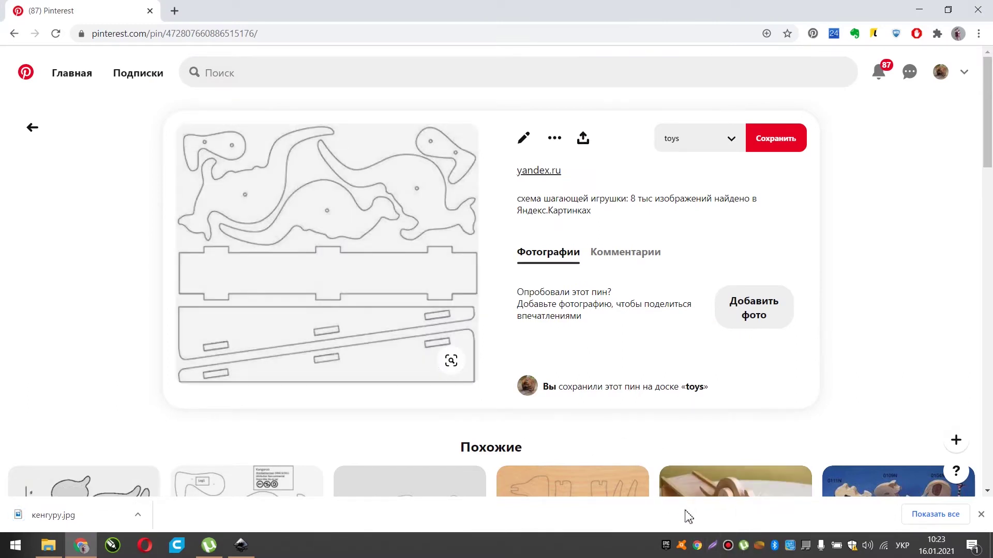
- Find Lightshot with a web search in a new tab and open its app.prntscr.com page
{"action": "left_click", "coordinate": [714, 545]}
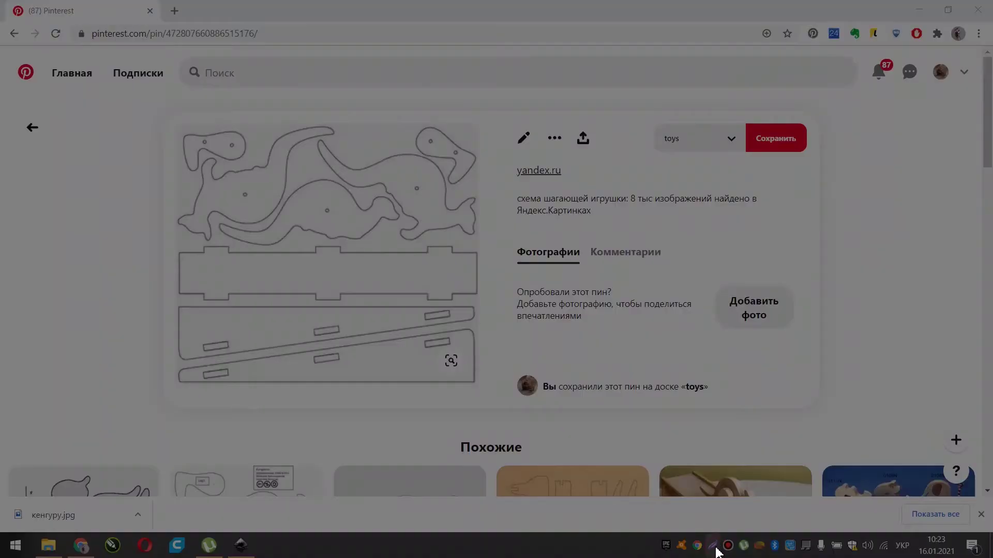
{"action": "key", "text": "Escape"}
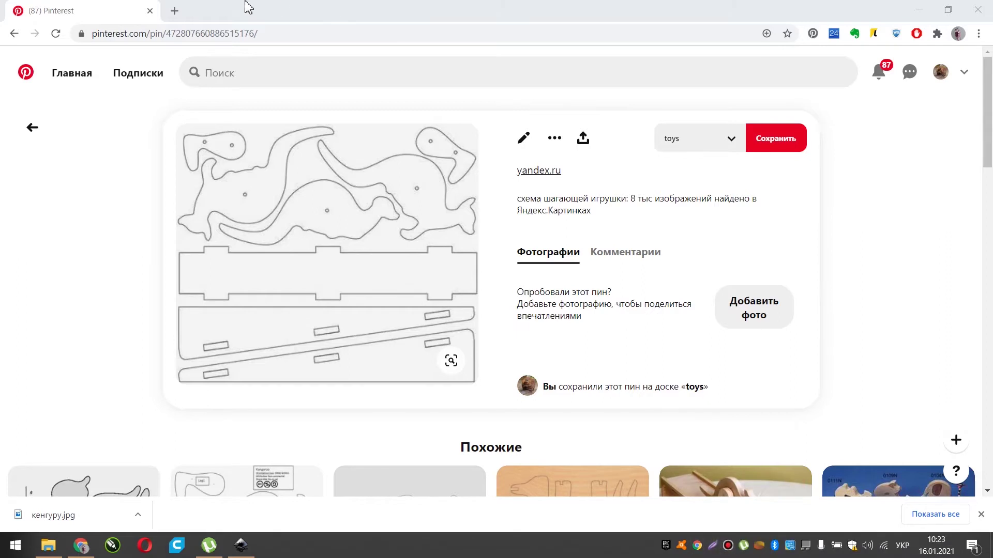
{"action": "left_click", "coordinate": [174, 12]}
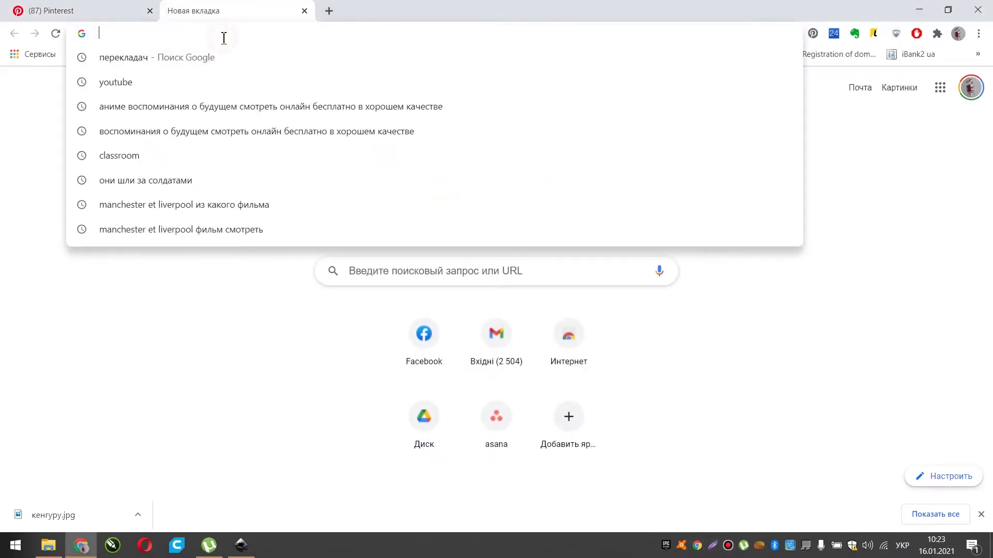
{"action": "type", "text": "дшпре&aqs=chrome.1.69i57j0i10j0l2j0i10i395j0i395l3.4660j1j7&sourceid=chrome&ie=UTF-8"}
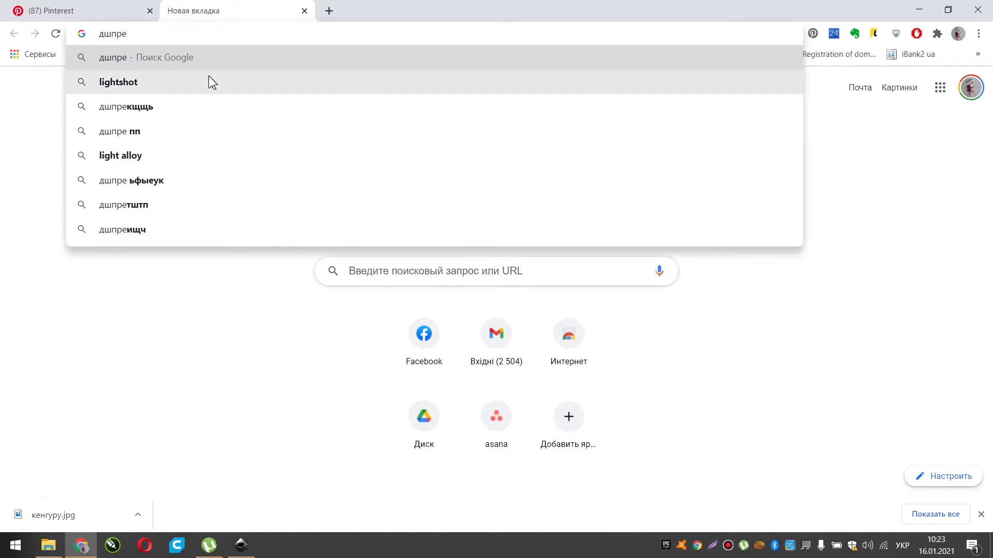
{"action": "left_click", "coordinate": [159, 89]}
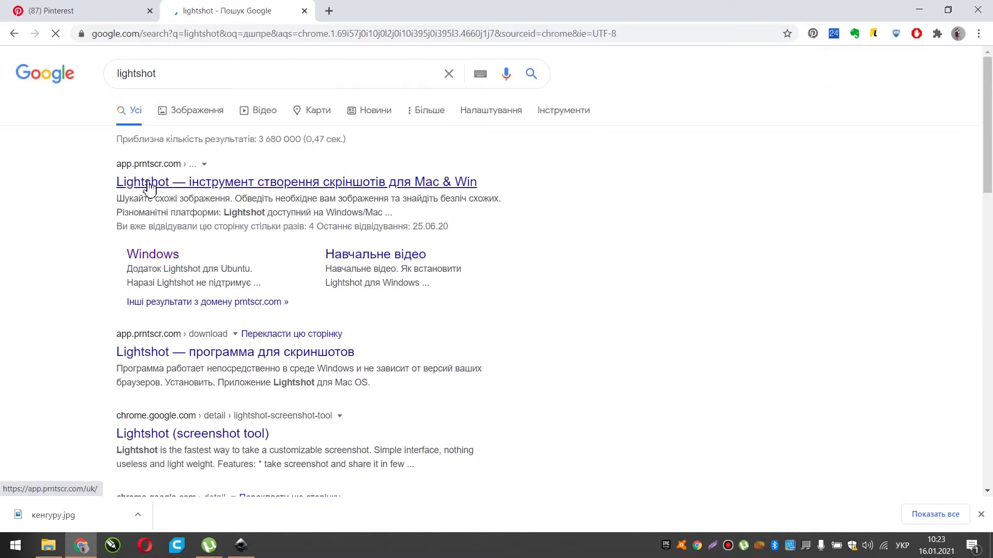
{"action": "left_click", "coordinate": [147, 182]}
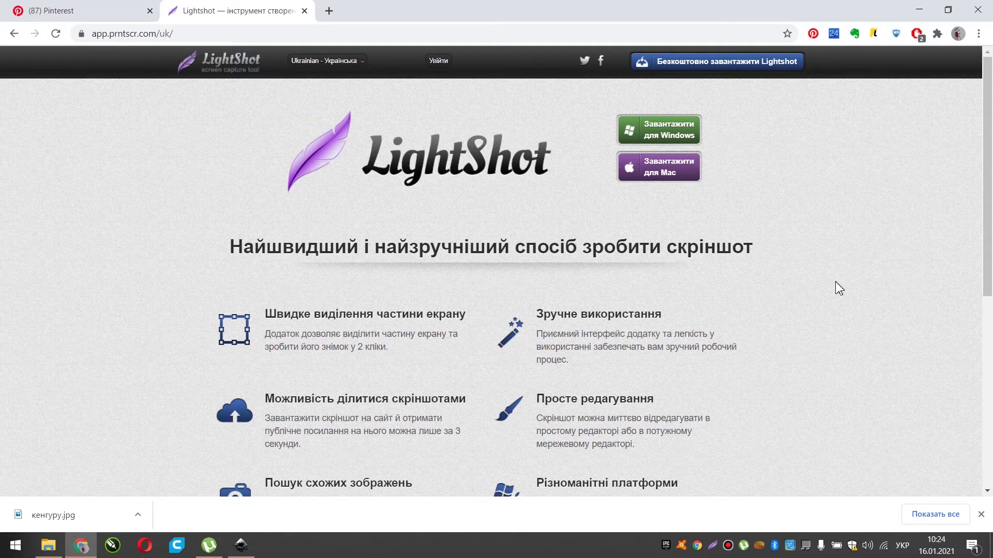
- Try a Lightshot capture of the web page's content, about 1195x738 pixels, up to the file saving dialog
{"action": "key", "text": "Print"}
{"action": "left_click_drag", "start_coordinate": [798, 476], "coordinate": [180, 95]}
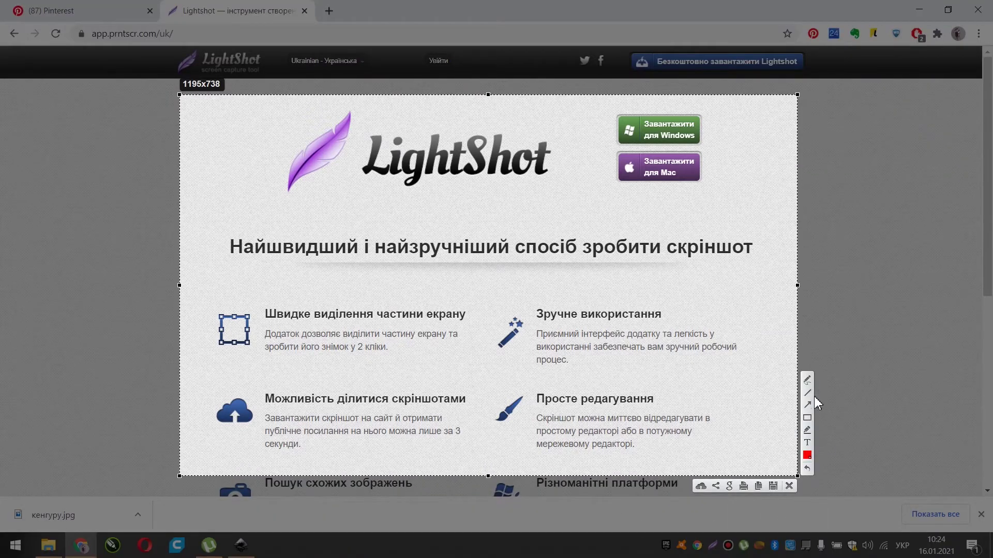
{"action": "left_click", "coordinate": [773, 486]}
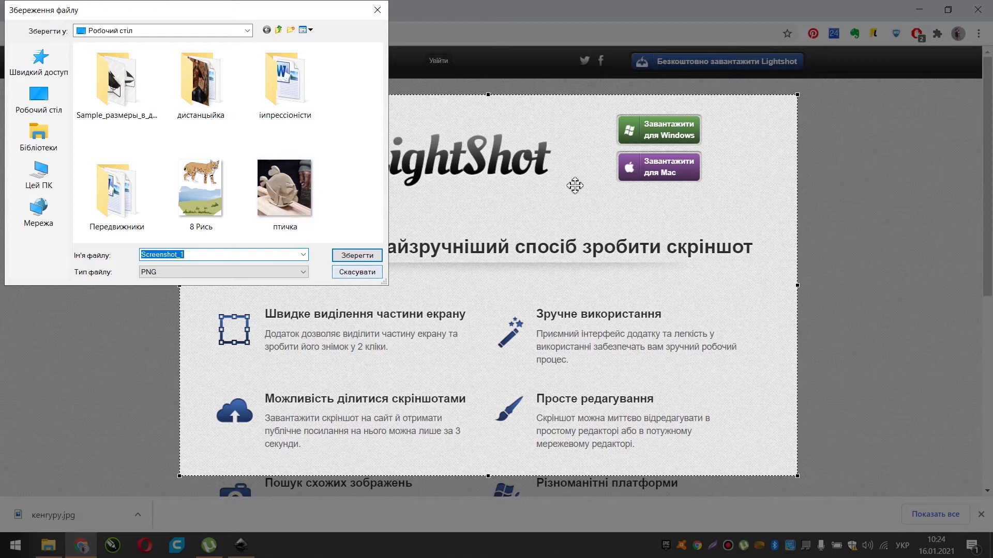
{"action": "key", "text": "Escape"}
{"action": "key", "text": "Escape"}
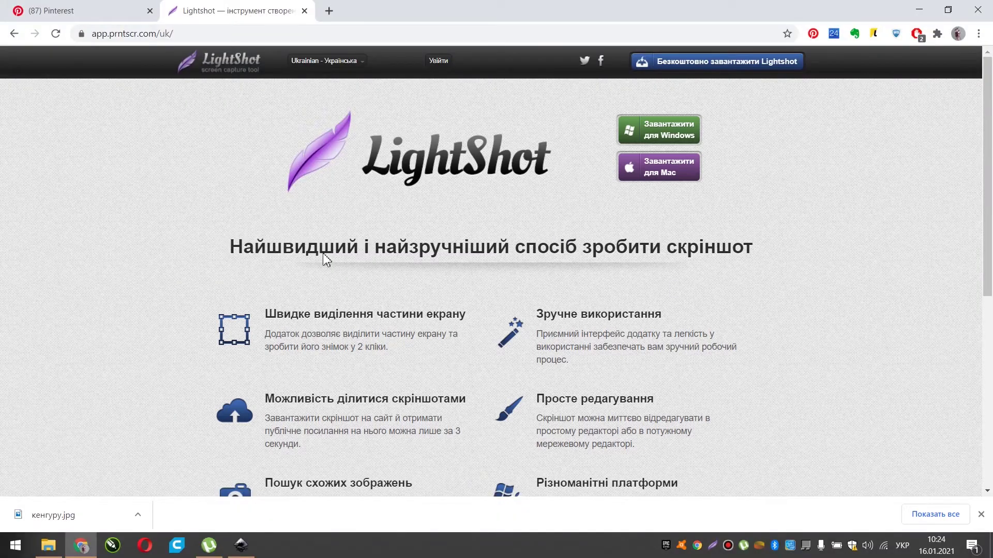
- Return to the Pinterest toys board and open the video pin of the walking wooden bird
{"action": "left_click", "coordinate": [83, 13]}
{"action": "left_click", "coordinate": [32, 127]}
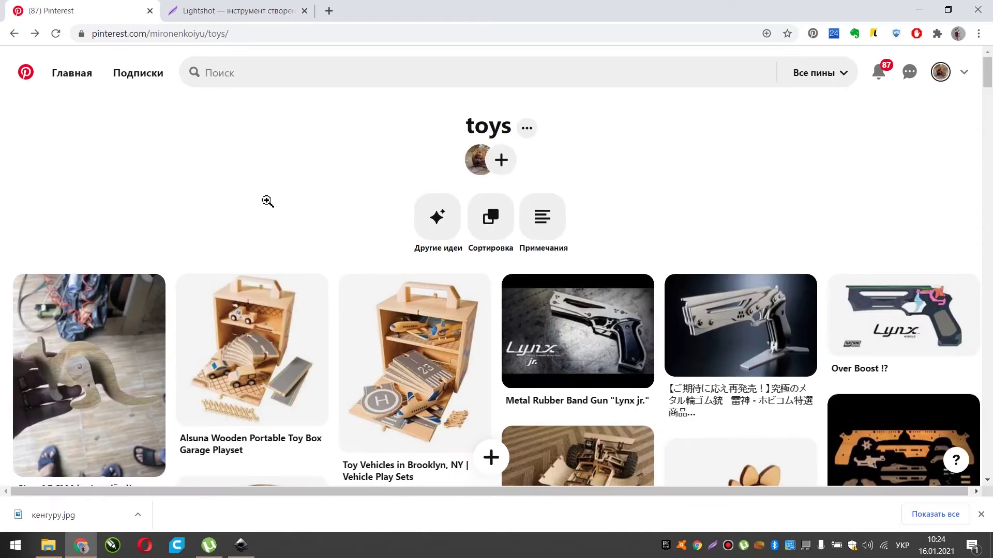
{"action": "scroll", "coordinate": [569, 352], "scroll_direction": "down", "scroll_amount": 3}
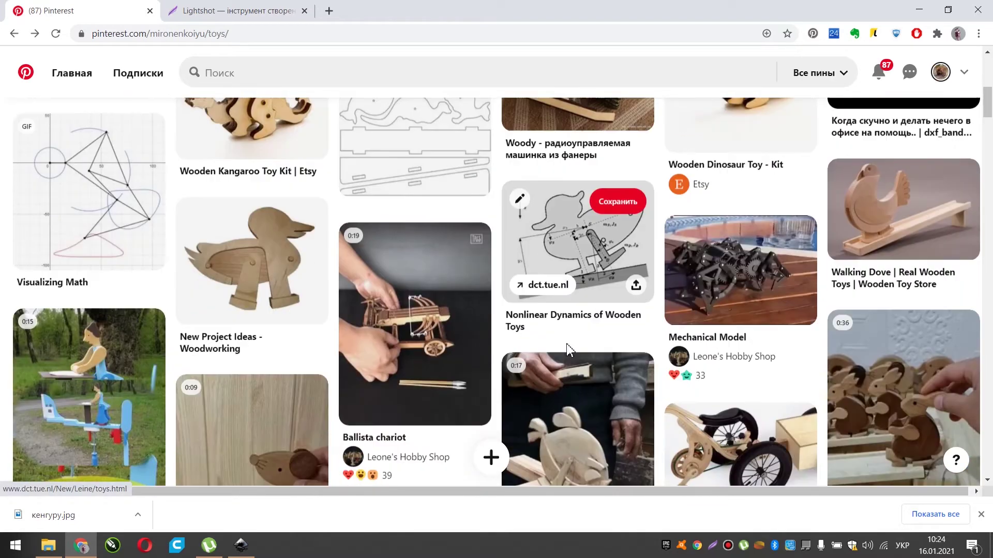
{"action": "left_click", "coordinate": [637, 362]}
- Pause the bird video and save a Lightshot capture of the toy, about 456x522 pixels, to the desktop as a PNG named пташка
{"action": "mouse_move", "coordinate": [189, 481]}
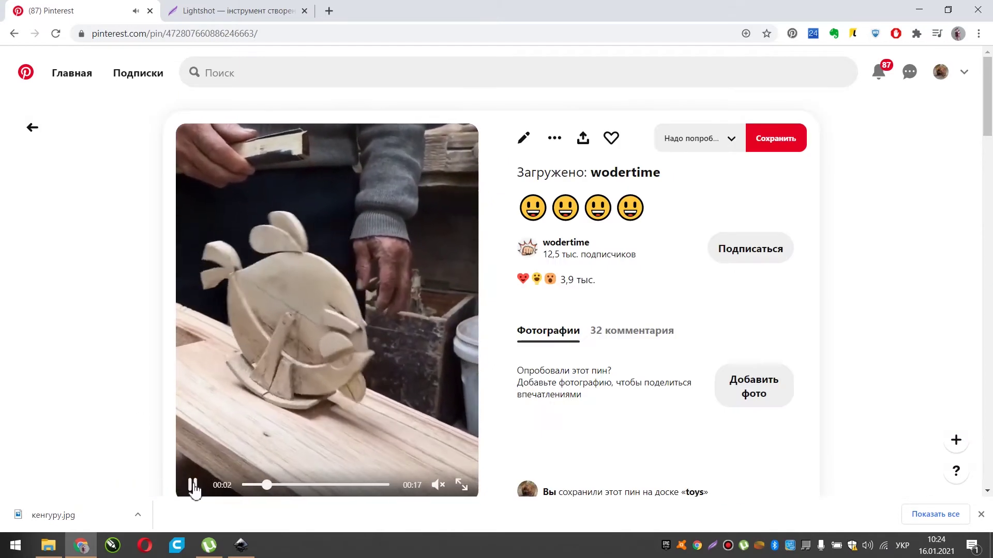
{"action": "left_click", "coordinate": [191, 485]}
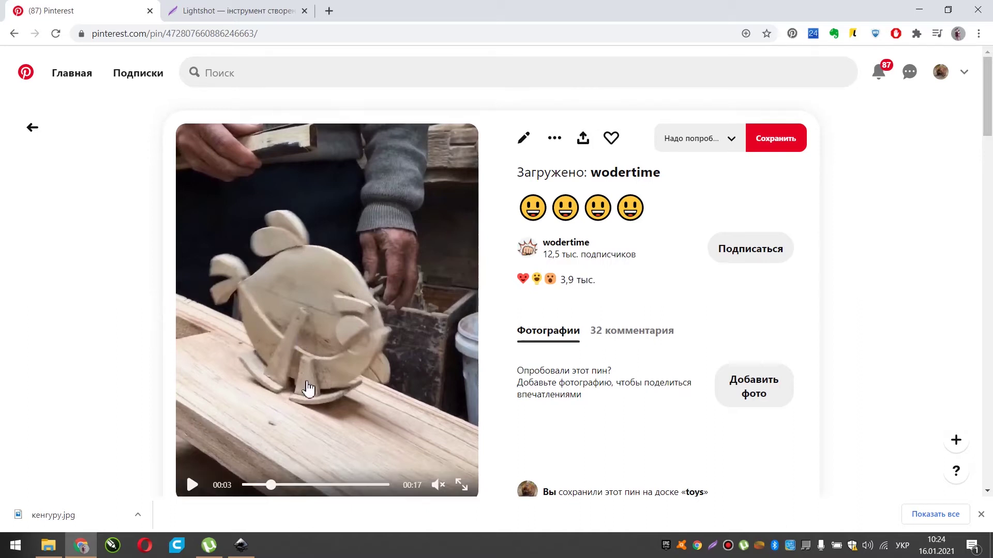
{"action": "key", "text": "Print"}
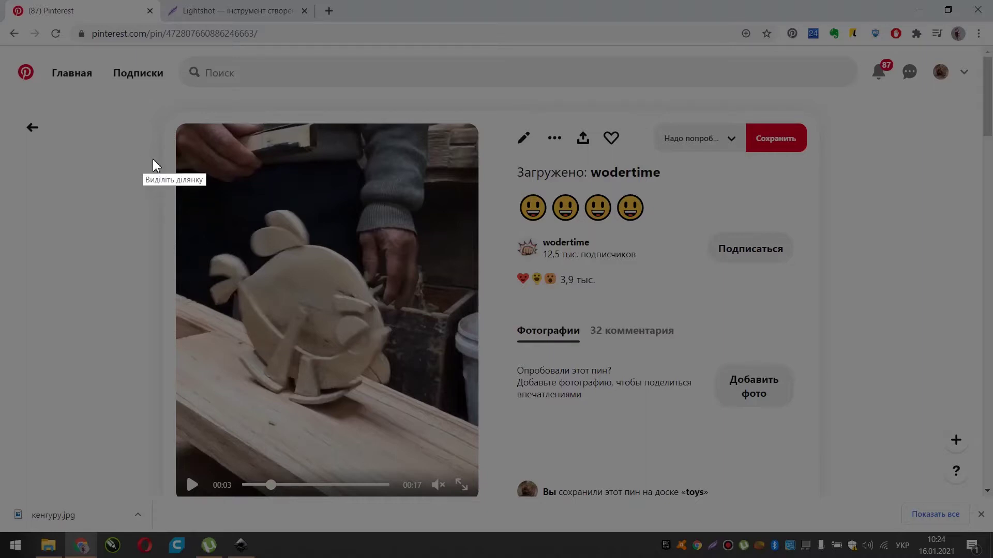
{"action": "left_click_drag", "start_coordinate": [193, 170], "coordinate": [429, 440]}
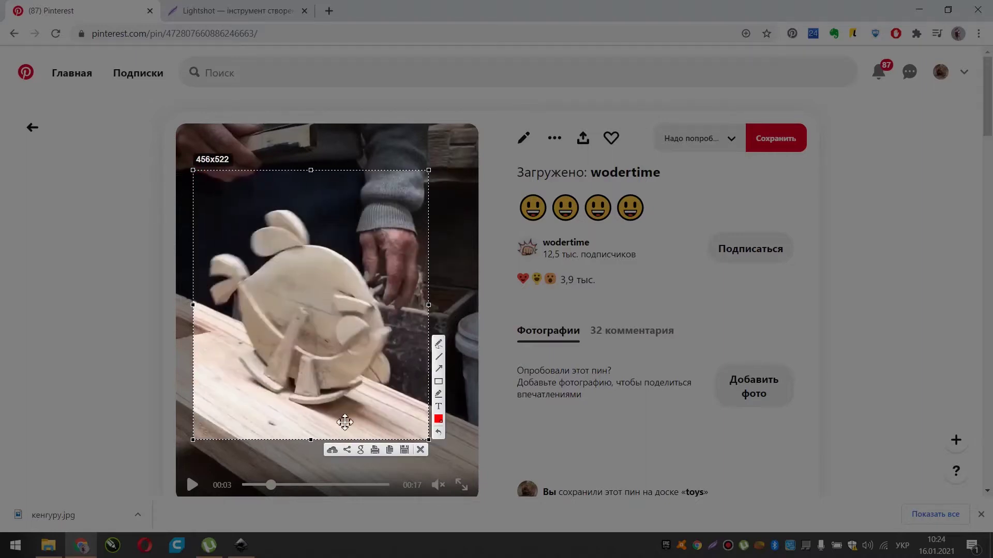
{"action": "left_click", "coordinate": [404, 451]}
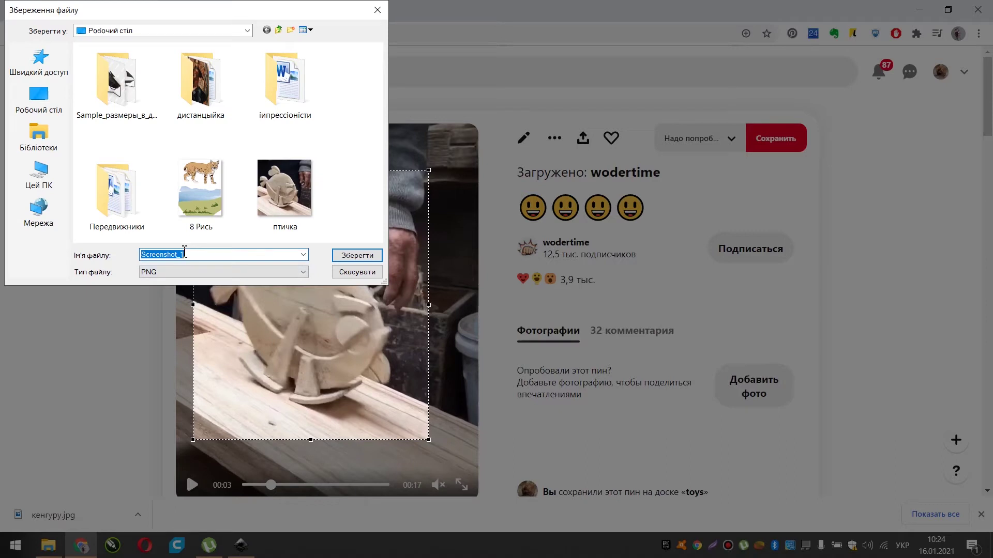
{"action": "type", "text": "пташка"}
{"action": "key", "text": "Return"}
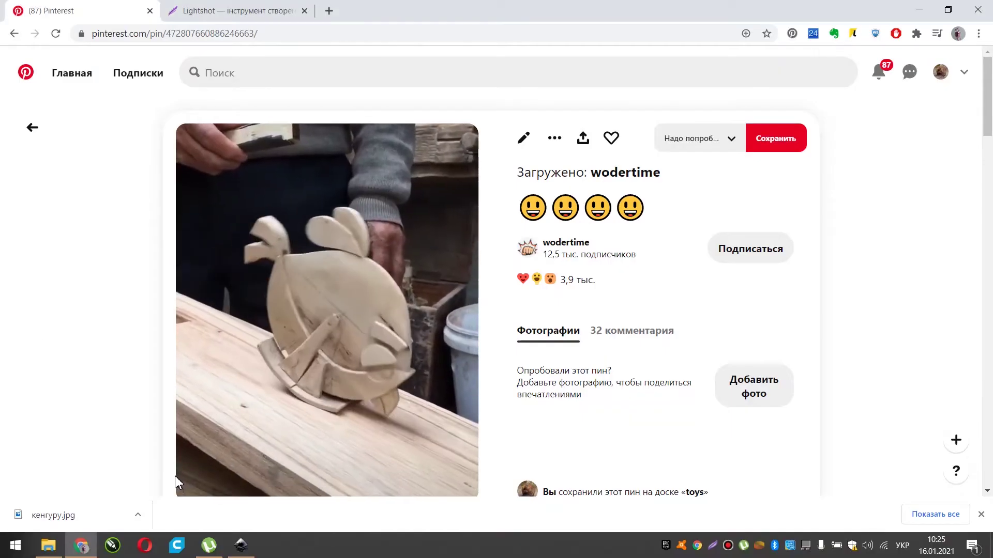
- Switch to Inkscape and import the desktop image птичка as an embedded picture with its resolution taken from the file
{"action": "left_click", "coordinate": [919, 10]}
{"action": "left_click", "coordinate": [912, 9]}
{"action": "left_click", "coordinate": [541, 254]}
{"action": "left_click", "coordinate": [318, 215]}
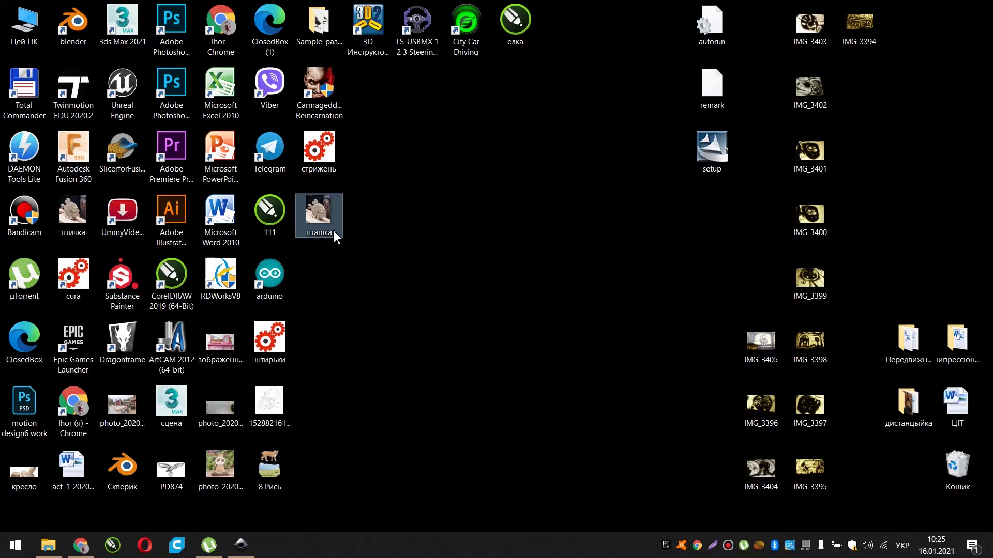
{"action": "left_click", "coordinate": [74, 220]}
{"action": "left_click_drag", "start_coordinate": [74, 223], "coordinate": [398, 282]}
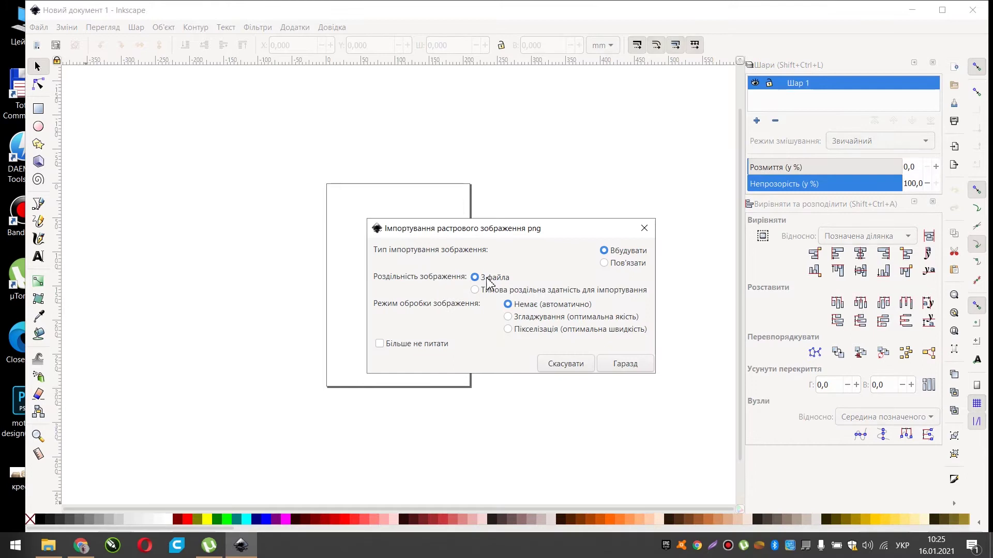
{"action": "left_click", "coordinate": [636, 368]}
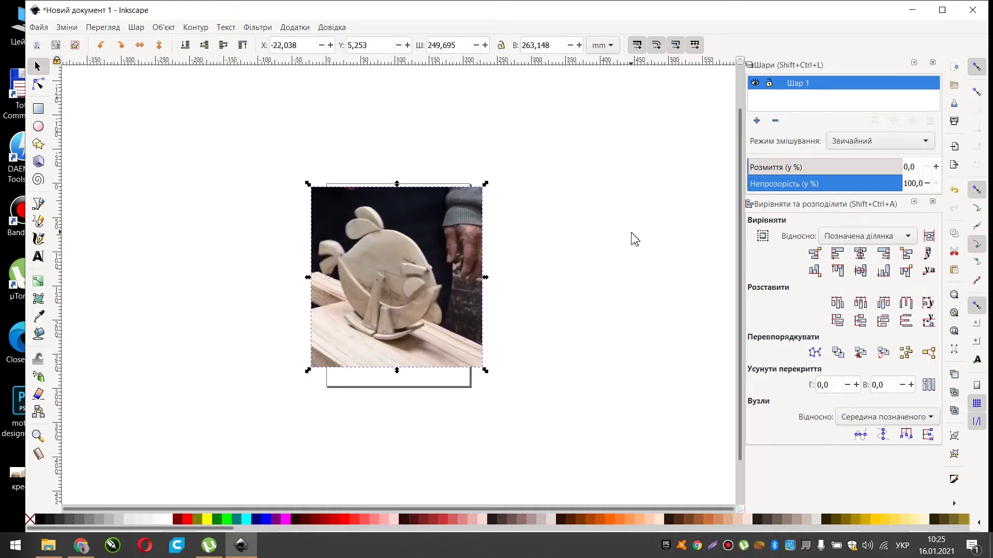
- Lower the opacity of the image layer Шар 1 to about 50.7%
{"action": "left_click", "coordinate": [563, 294]}
{"action": "left_click", "coordinate": [454, 273]}
{"action": "left_click_drag", "start_coordinate": [905, 193], "coordinate": [825, 198]}
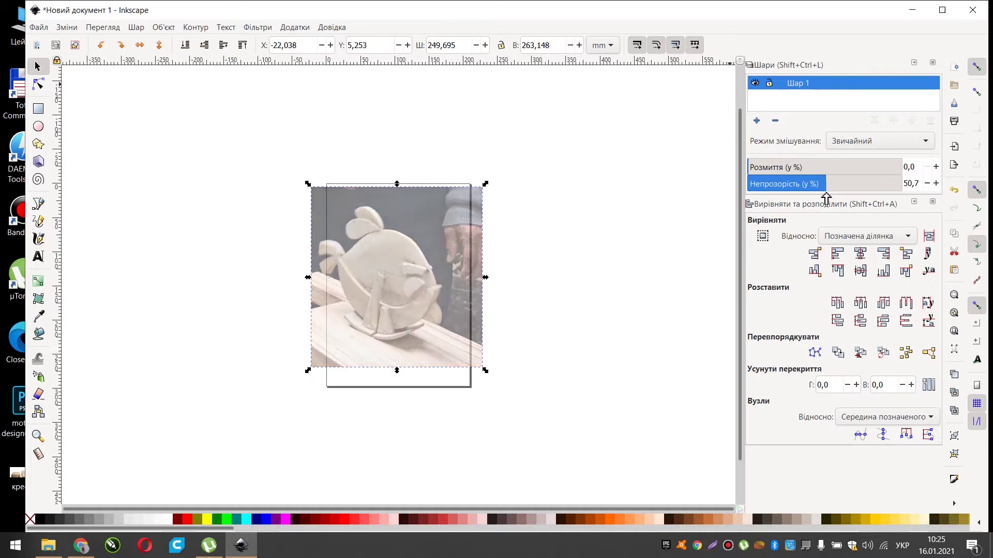
- Add a layer named Шар 2 above the current one and lock the image layer Шар 1
{"action": "left_click", "coordinate": [756, 121]}
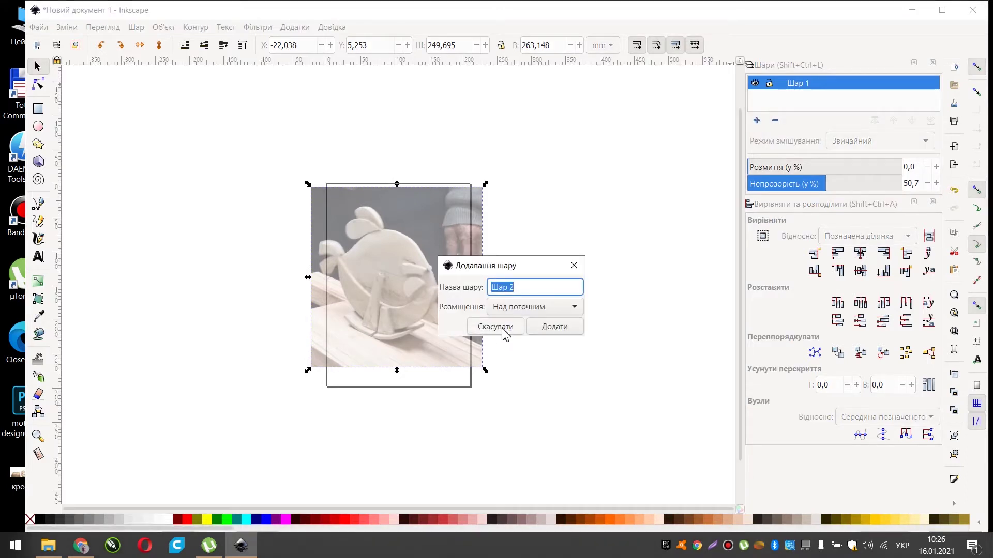
{"action": "left_click", "coordinate": [554, 327]}
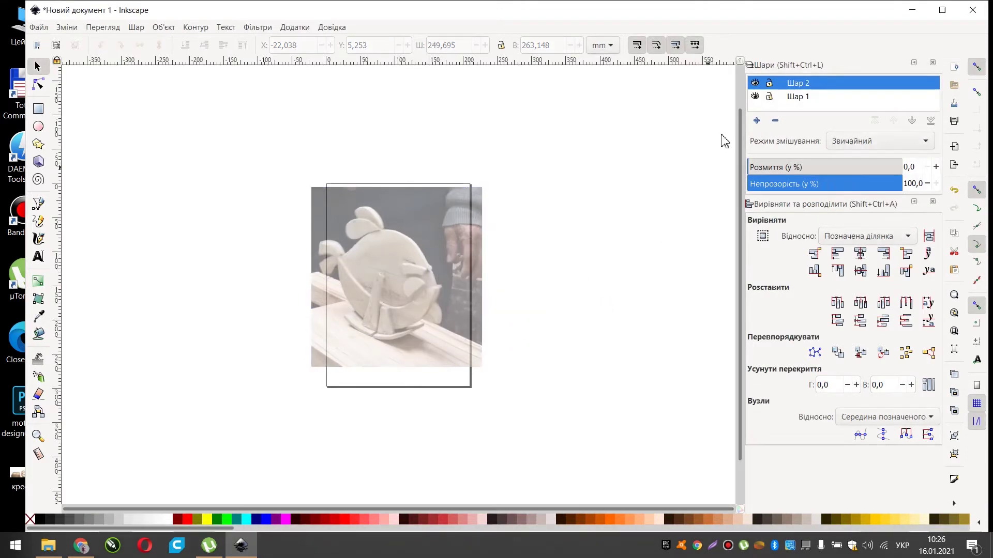
{"action": "left_click", "coordinate": [797, 97]}
{"action": "left_click", "coordinate": [797, 85]}
{"action": "left_click", "coordinate": [137, 29]}
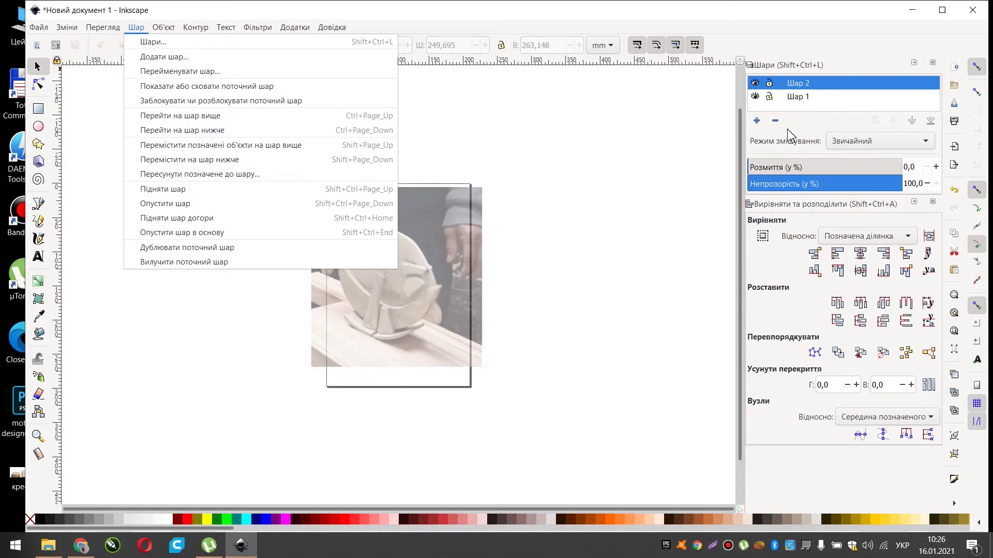
{"action": "left_click", "coordinate": [769, 98]}
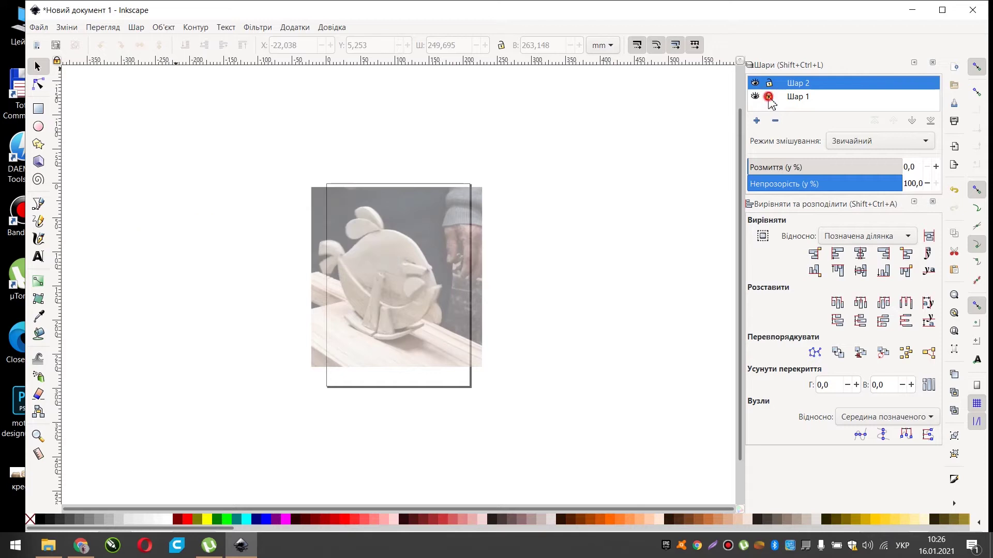
{"action": "left_click", "coordinate": [356, 255]}
- Draw a circle about 191.6 mm in diameter centred on the bird's leg pivot and reaching its curved feet on layer Шар 2
{"action": "scroll", "coordinate": [392, 336], "scroll_direction": "up", "scroll_amount": 1}
{"action": "scroll", "coordinate": [390, 336], "scroll_direction": "down", "scroll_amount": 2}
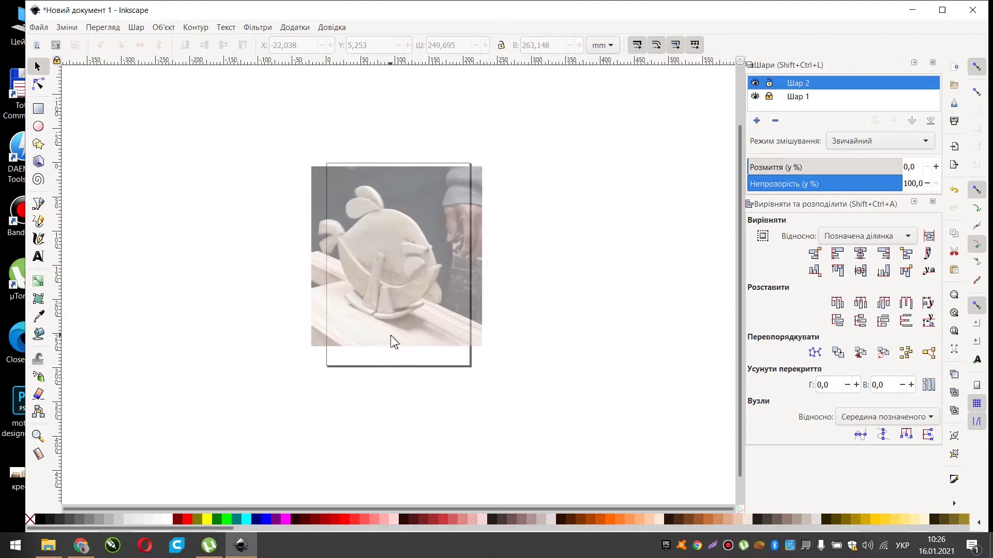
{"action": "scroll", "coordinate": [391, 267], "scroll_direction": "up", "scroll_amount": 1}
{"action": "scroll", "coordinate": [395, 265], "scroll_direction": "down", "scroll_amount": 2}
{"action": "scroll", "coordinate": [415, 282], "scroll_direction": "up", "scroll_amount": 3}
{"action": "scroll", "coordinate": [390, 237], "scroll_direction": "down", "scroll_amount": 3}
{"action": "scroll", "coordinate": [389, 247], "scroll_direction": "up", "scroll_amount": 4}
{"action": "scroll", "coordinate": [389, 253], "scroll_direction": "down", "scroll_amount": 2}
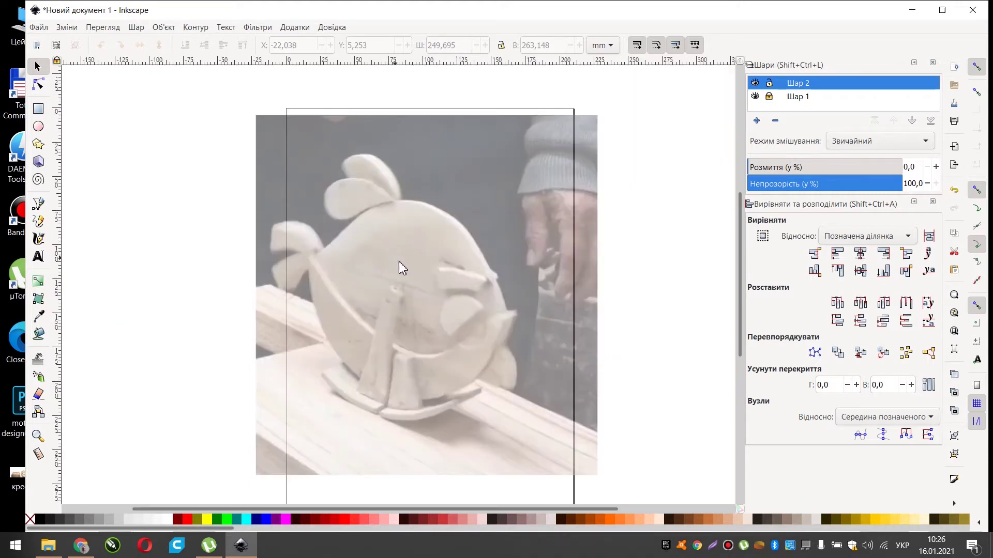
{"action": "scroll", "coordinate": [401, 268], "scroll_direction": "up", "scroll_amount": 1}
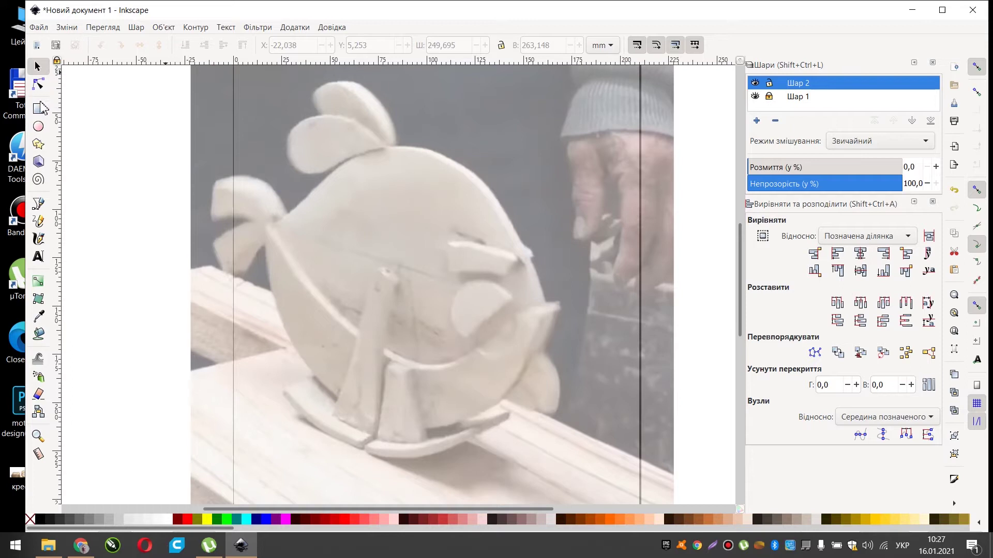
{"action": "left_click", "coordinate": [39, 126]}
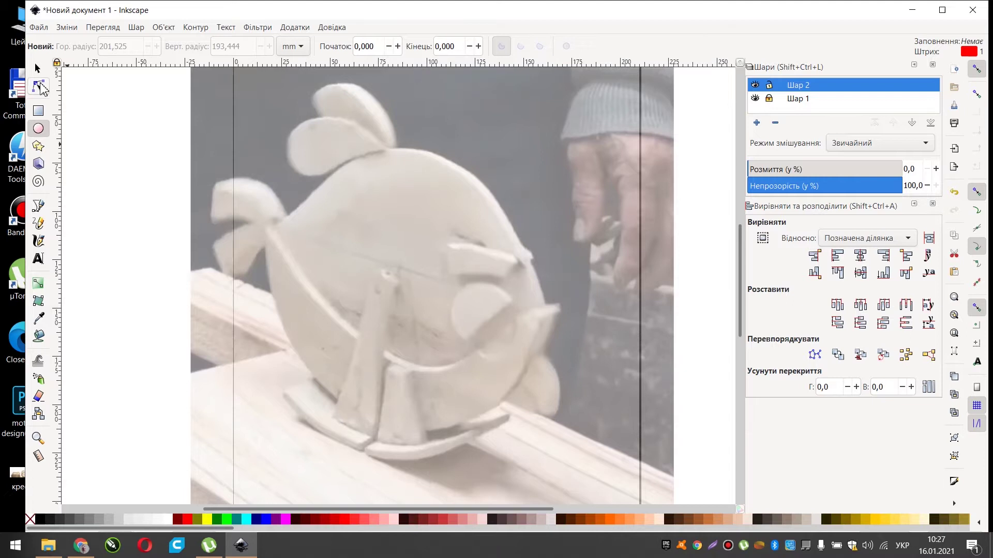
{"action": "left_click", "coordinate": [39, 205]}
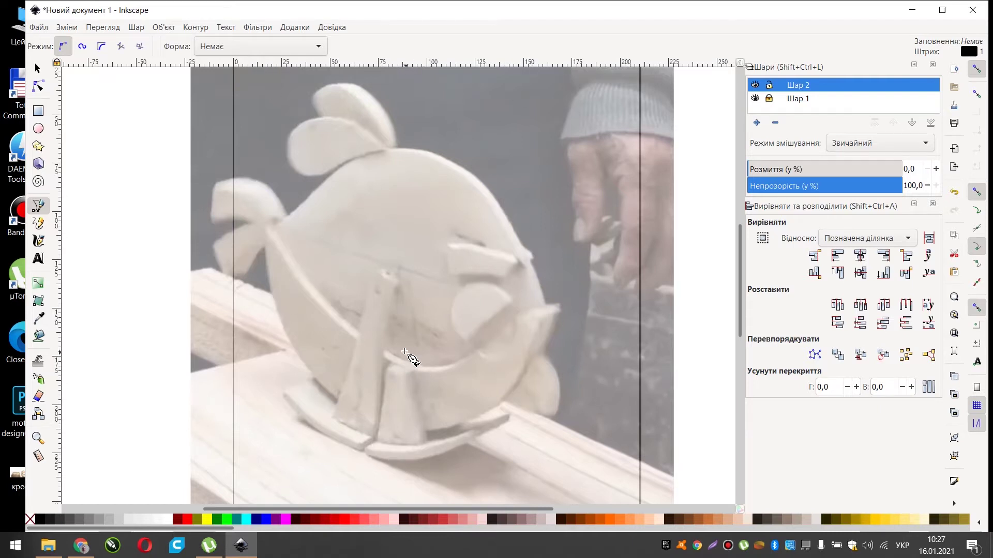
{"action": "left_click", "coordinate": [38, 128]}
{"action": "left_click_drag", "start_coordinate": [388, 263], "coordinate": [574, 464]}
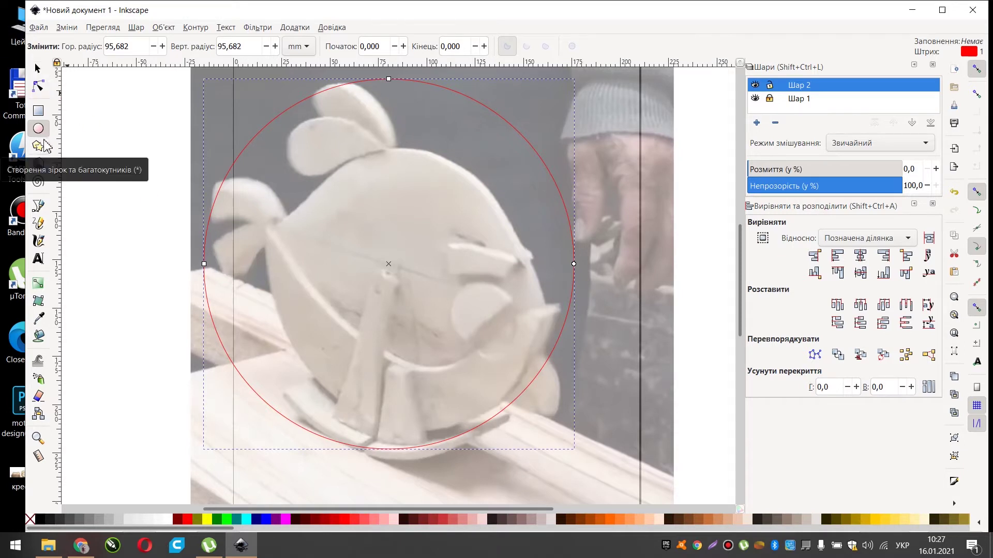
{"action": "left_click", "coordinate": [39, 70]}
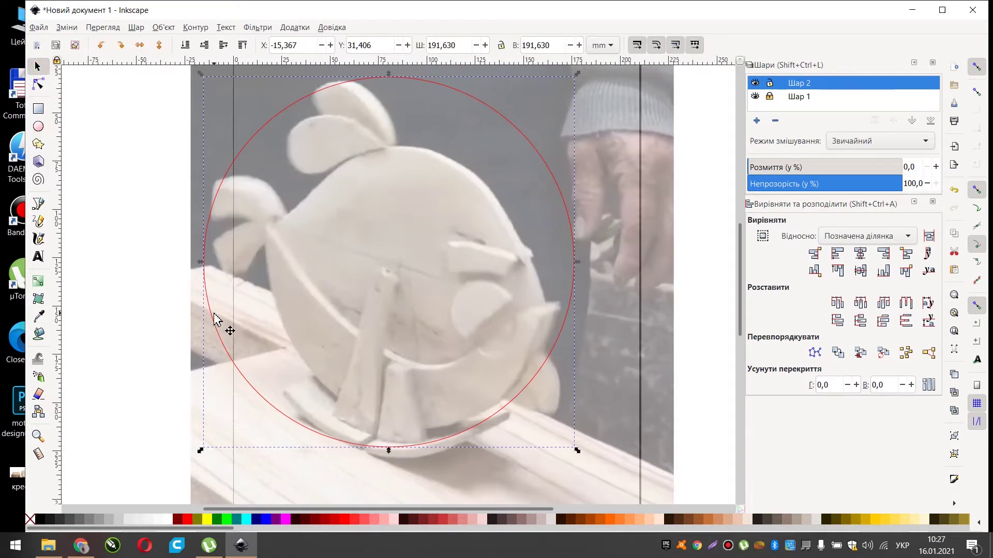
{"action": "left_click", "coordinate": [213, 319]}
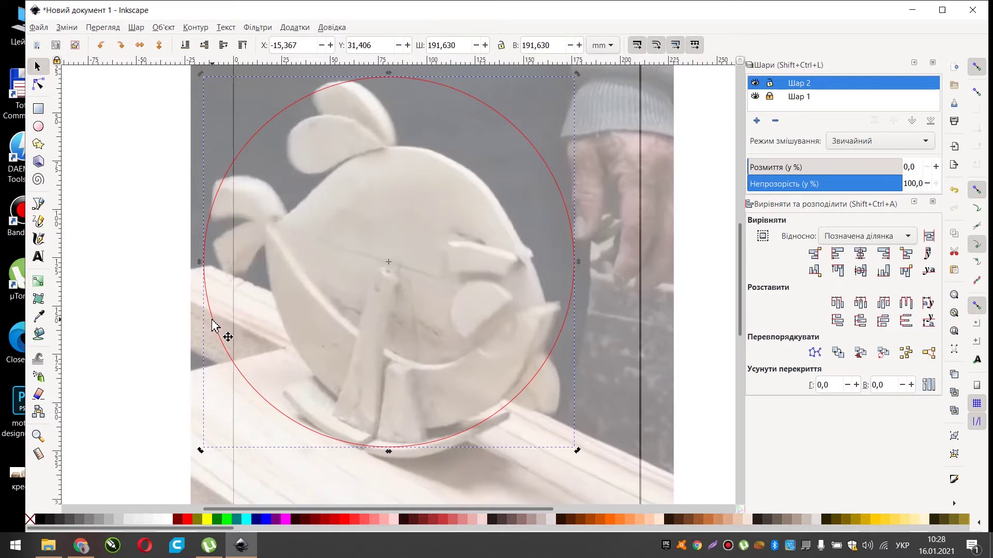
- Copy the circle and paste the duplicate in place over the original
{"action": "left_click", "coordinate": [66, 28]}
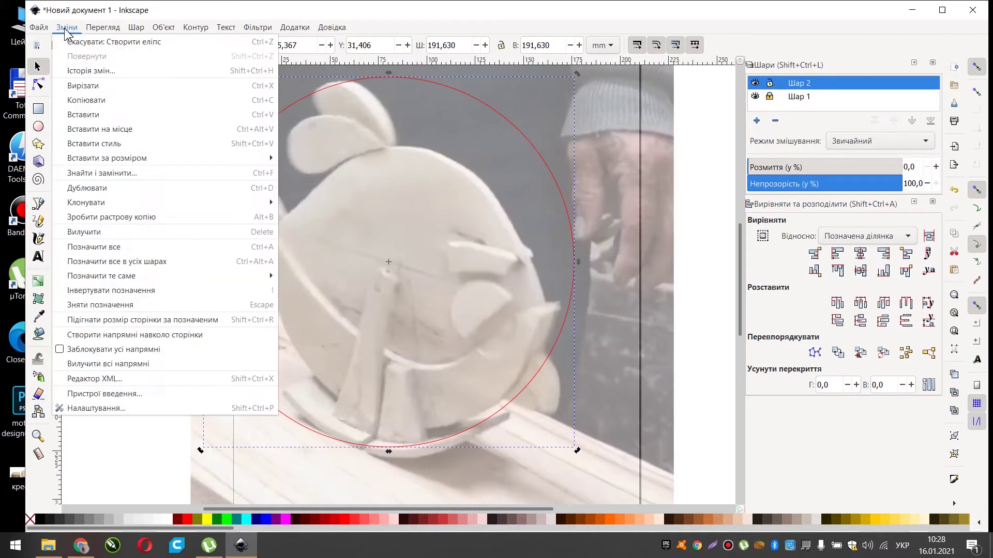
{"action": "left_click", "coordinate": [88, 100]}
{"action": "left_click", "coordinate": [66, 29]}
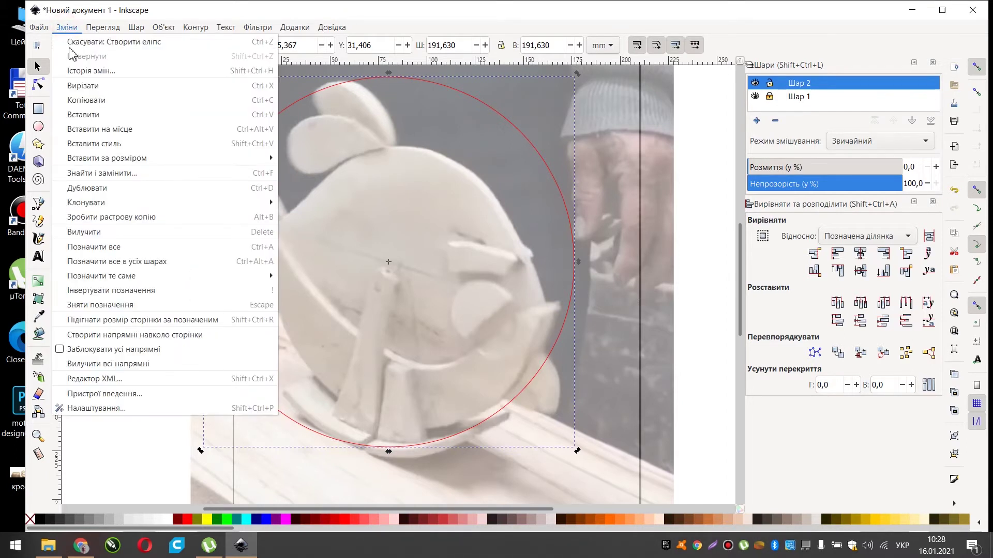
{"action": "left_click", "coordinate": [114, 129]}
{"action": "left_click", "coordinate": [82, 328]}
{"action": "left_click", "coordinate": [258, 398]}
{"action": "left_click_drag", "start_coordinate": [259, 399], "coordinate": [284, 361]}
{"action": "key", "text": "ctrl+z"}
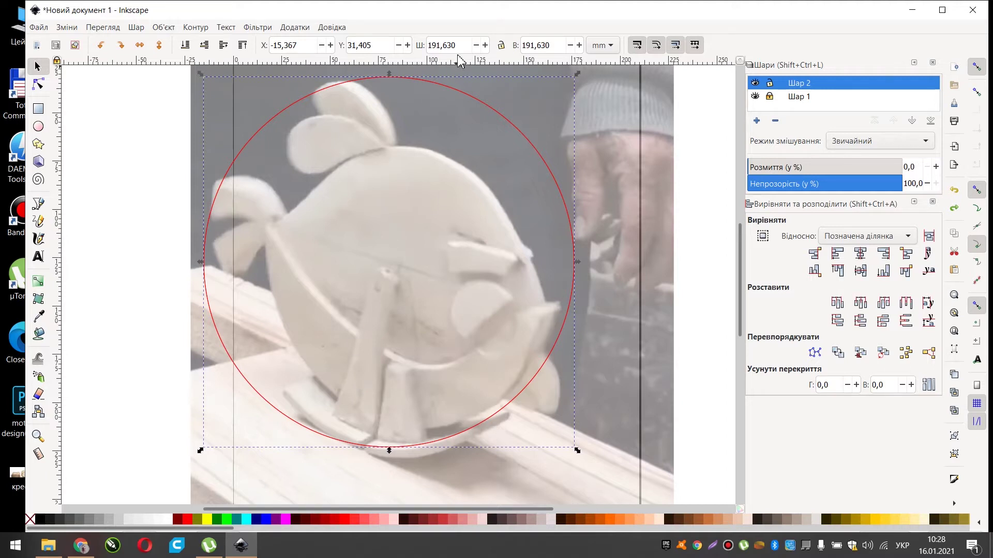
- Lock the proportions and set the duplicate circle's width to 180 mm
{"action": "left_click", "coordinate": [500, 45]}
{"action": "left_click_drag", "start_coordinate": [462, 47], "coordinate": [422, 50]}
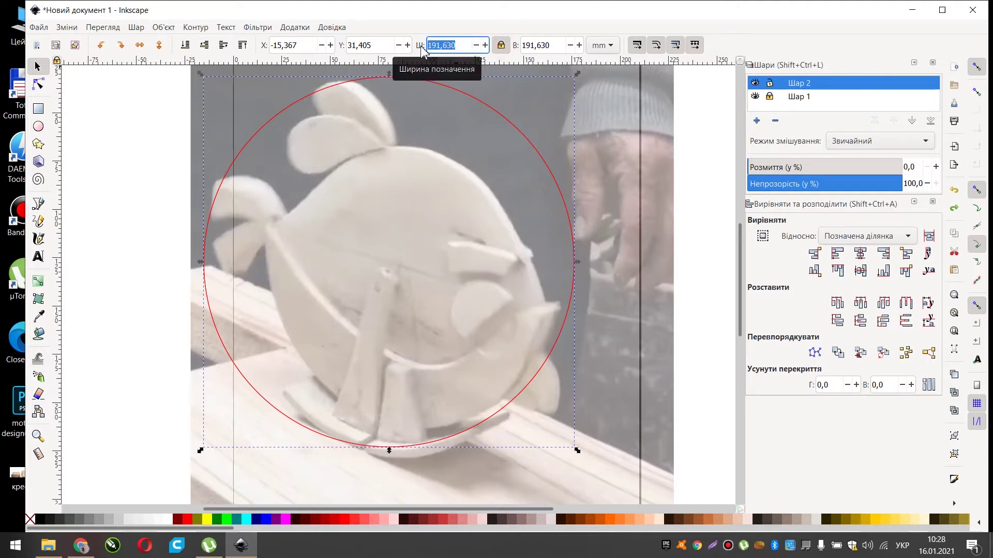
{"action": "type", "text": "1"}
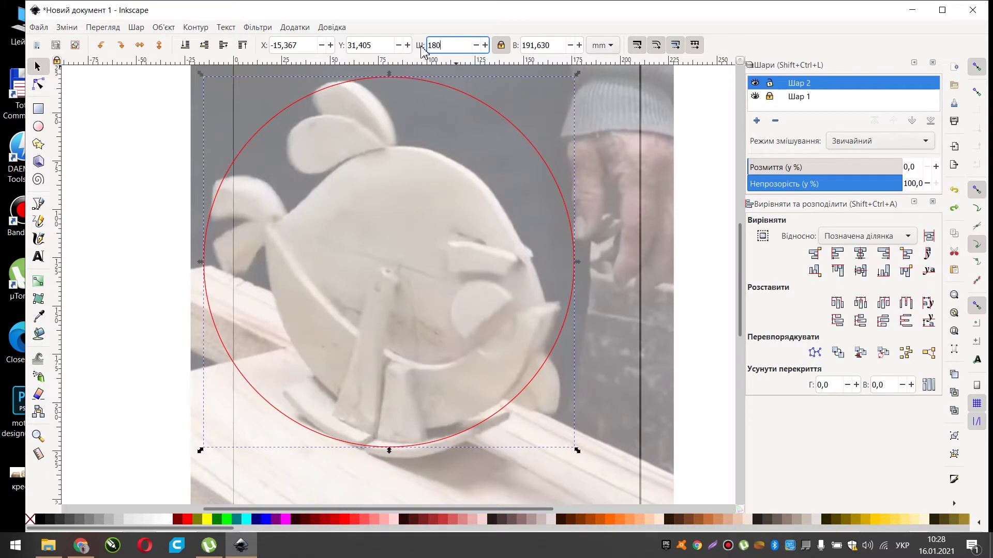
{"action": "type", "text": "80"}
{"action": "key", "text": "Return"}
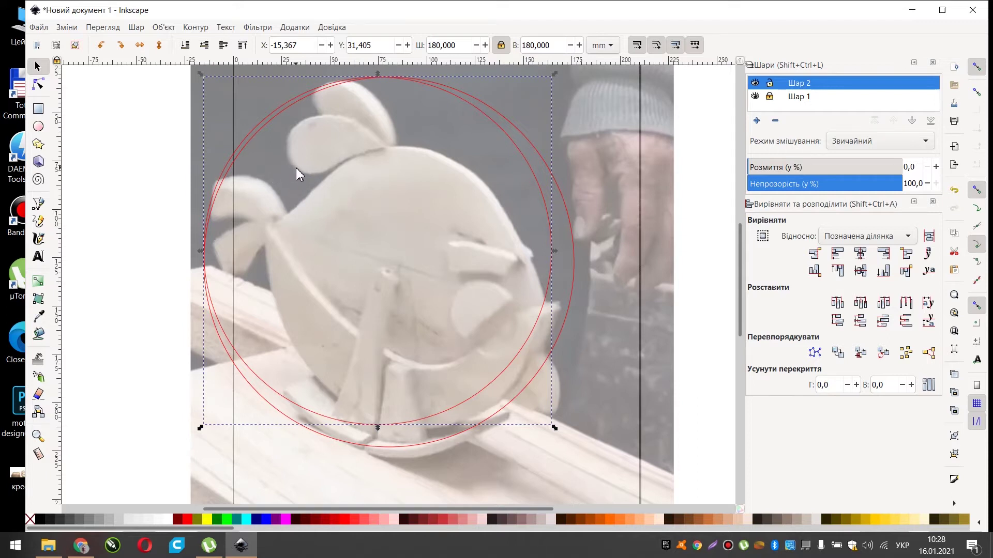
- Align the centres of both circles horizontally and vertically to make them concentric
{"action": "left_click", "coordinate": [543, 373], "text": "shift"}
{"action": "left_click", "coordinate": [860, 254]}
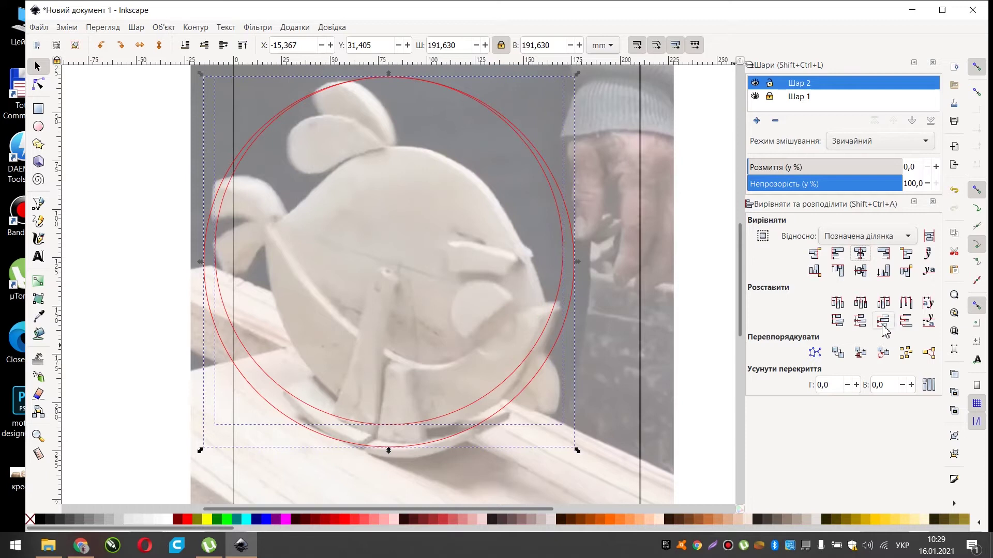
{"action": "left_click", "coordinate": [859, 272]}
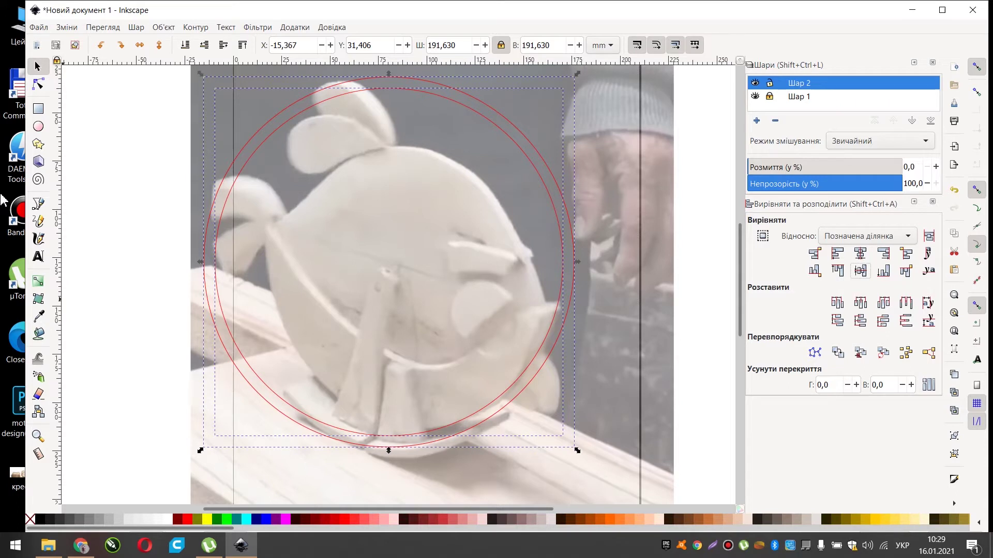
{"action": "left_click", "coordinate": [39, 206]}
{"action": "left_click", "coordinate": [390, 267]}
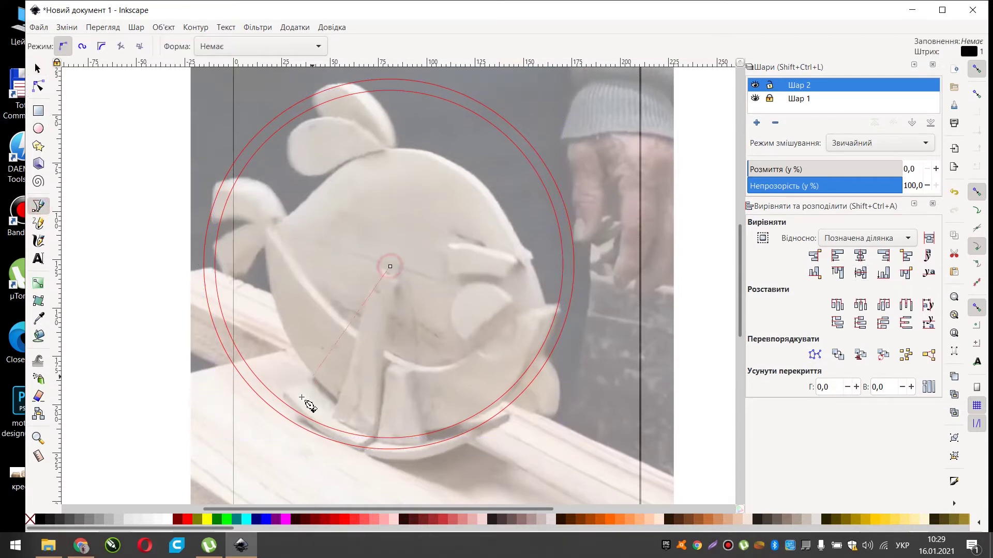
{"action": "left_click", "coordinate": [281, 430]}
{"action": "left_click", "coordinate": [147, 275]}
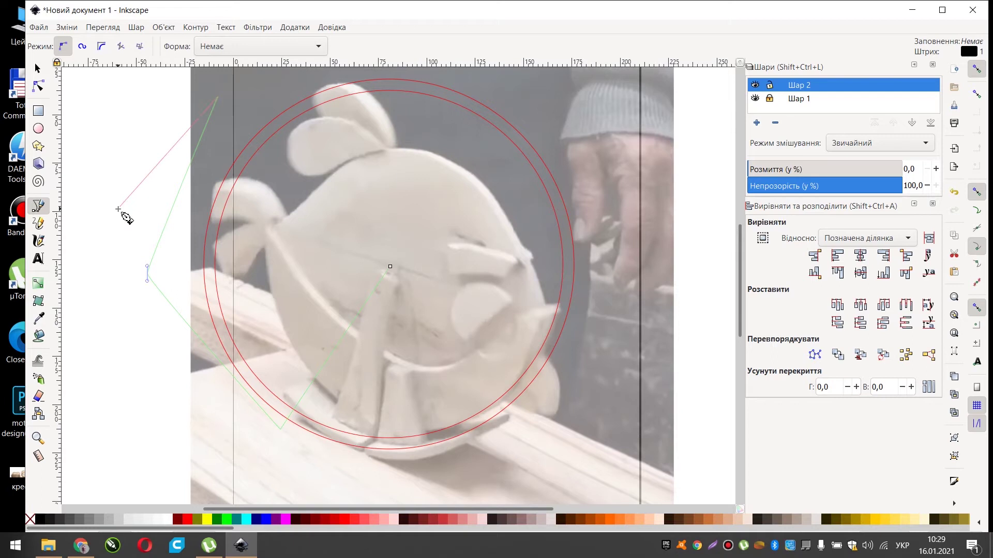
{"action": "key", "text": "Escape"}
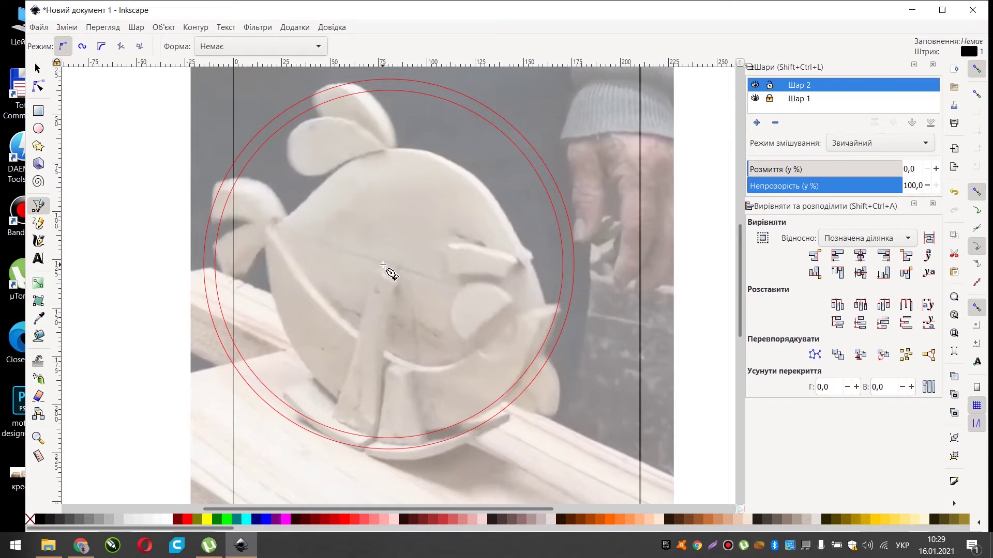
- Draw a closed four-sided Bezier shape about 153 x 117 mm from the circles' centre out past their lower arc on both sides
{"action": "left_click", "coordinate": [377, 262]}
{"action": "left_click", "coordinate": [247, 434]}
{"action": "left_click", "coordinate": [380, 487]}
{"action": "left_click", "coordinate": [541, 437]}
{"action": "left_click", "coordinate": [376, 262]}
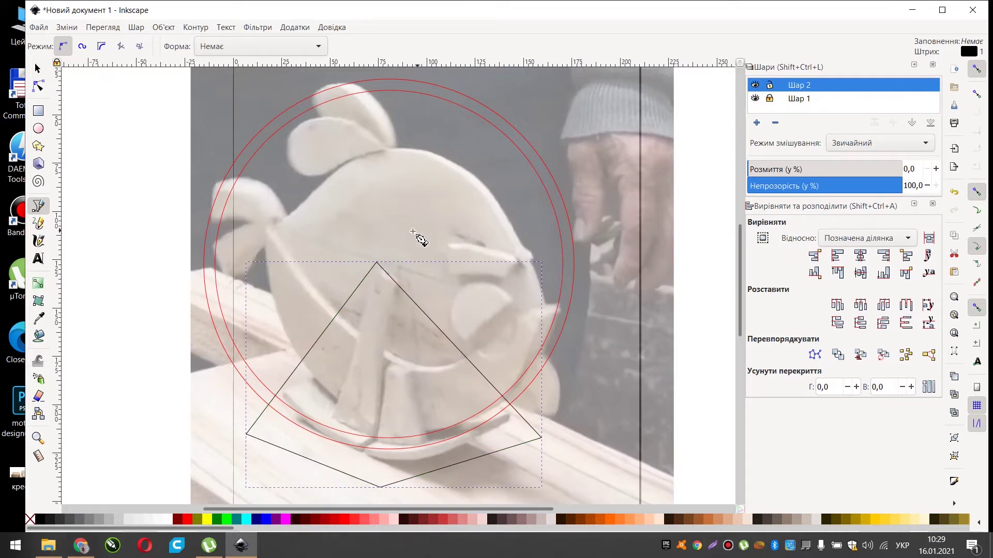
{"action": "left_click", "coordinate": [37, 67]}
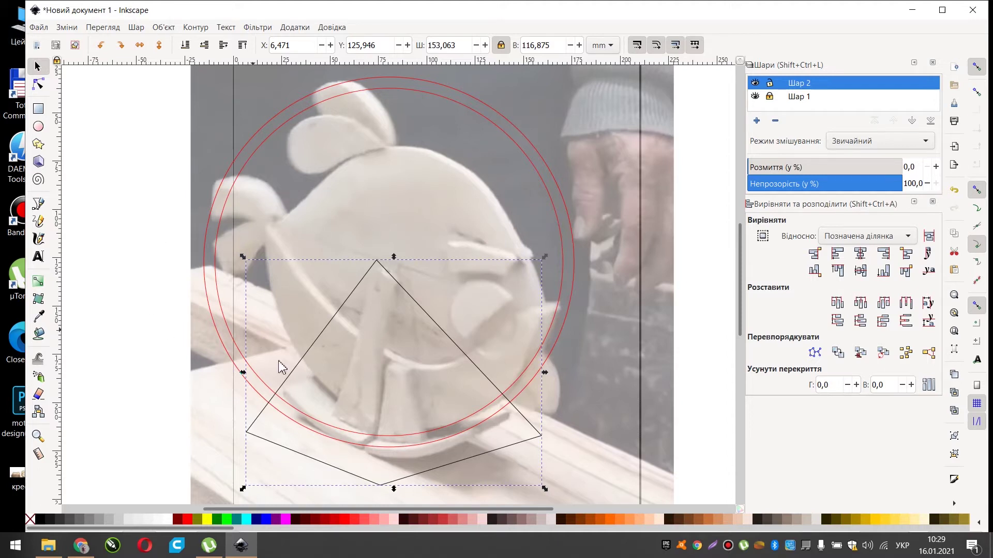
- Intersect the larger outer circle with the four-sided shape to leave a pie-shaped sector
{"action": "left_click", "coordinate": [221, 339]}
{"action": "left_click", "coordinate": [253, 424], "text": "shift"}
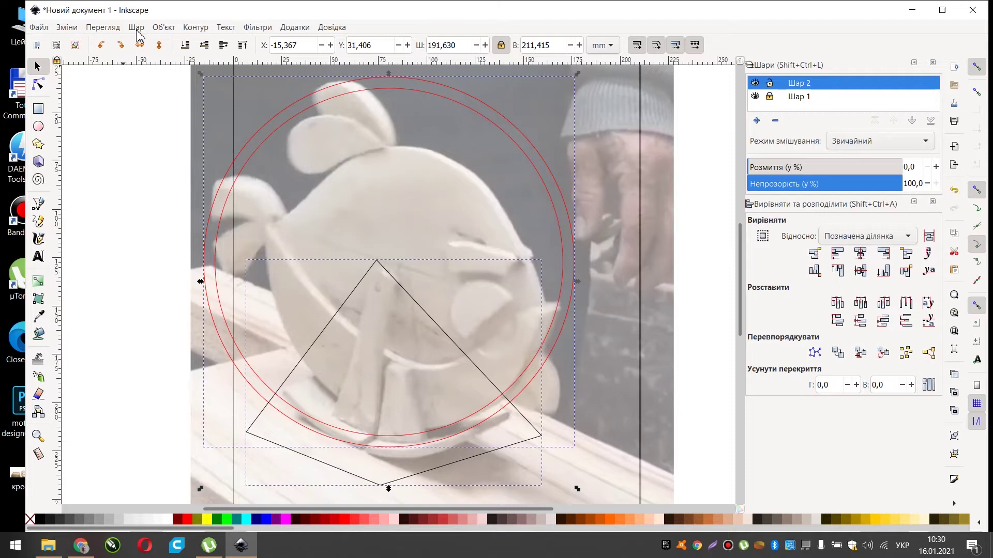
{"action": "left_click", "coordinate": [195, 27]}
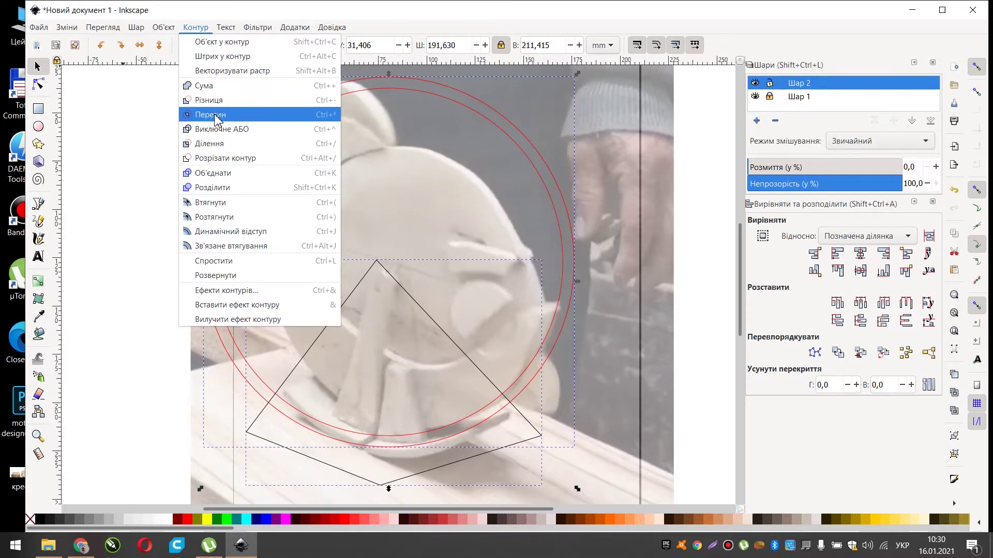
{"action": "left_click", "coordinate": [214, 114]}
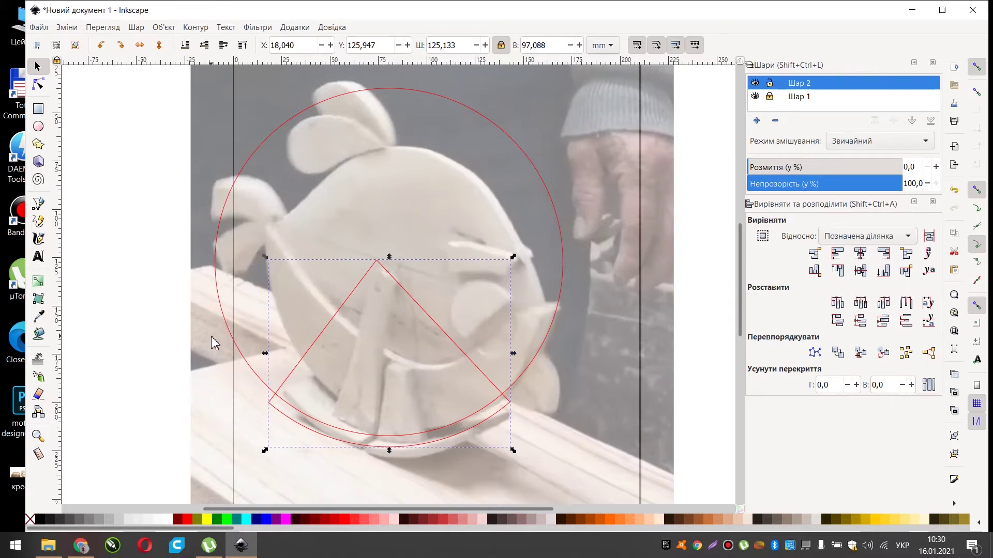
- Subtract the 180 mm circle from the sector to leave only the curved foot band
{"action": "left_click", "coordinate": [228, 329]}
{"action": "left_click", "coordinate": [196, 27]}
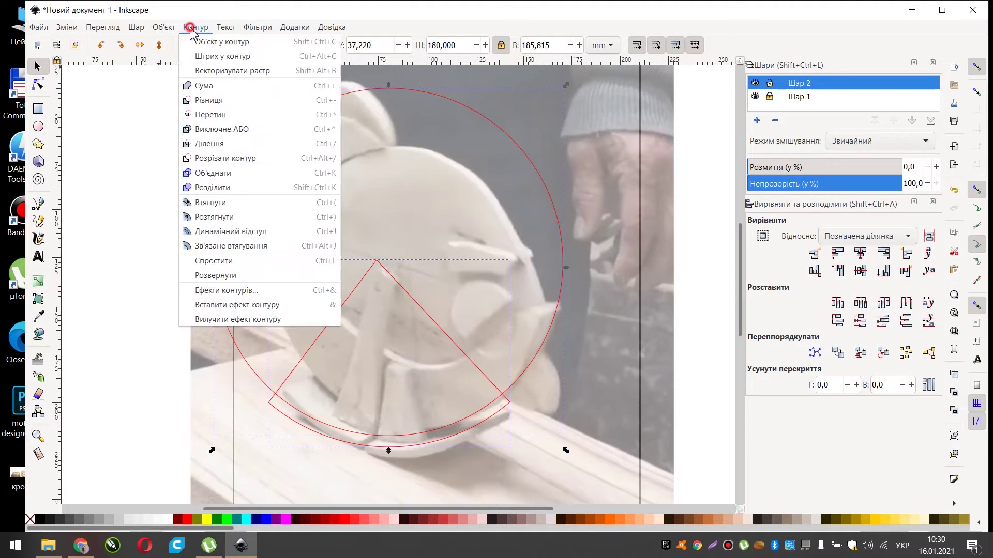
{"action": "left_click", "coordinate": [226, 101]}
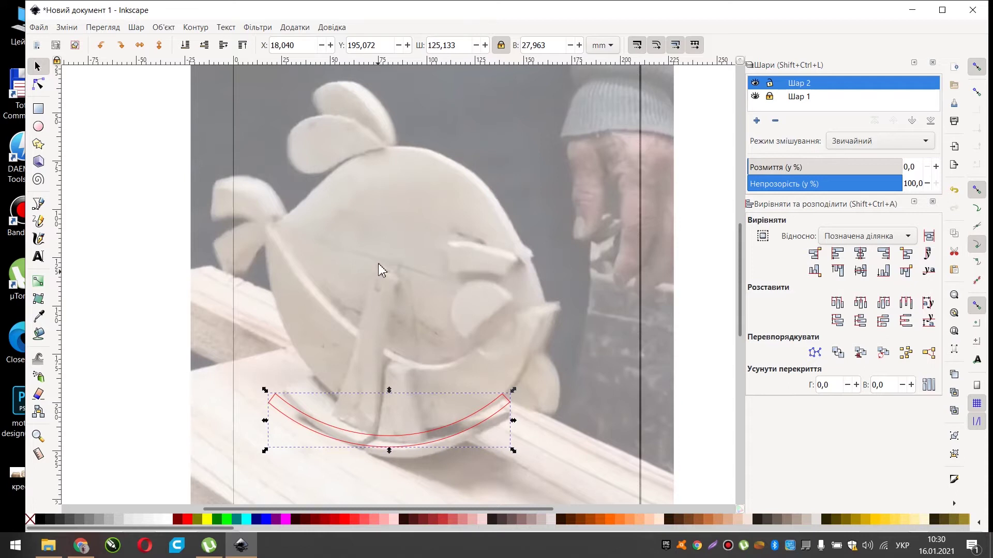
- Draw a short vertical line across the middle of the curved foot band, from its lower to its upper edge
{"action": "scroll", "coordinate": [379, 267], "scroll_direction": "down", "scroll_amount": 4}
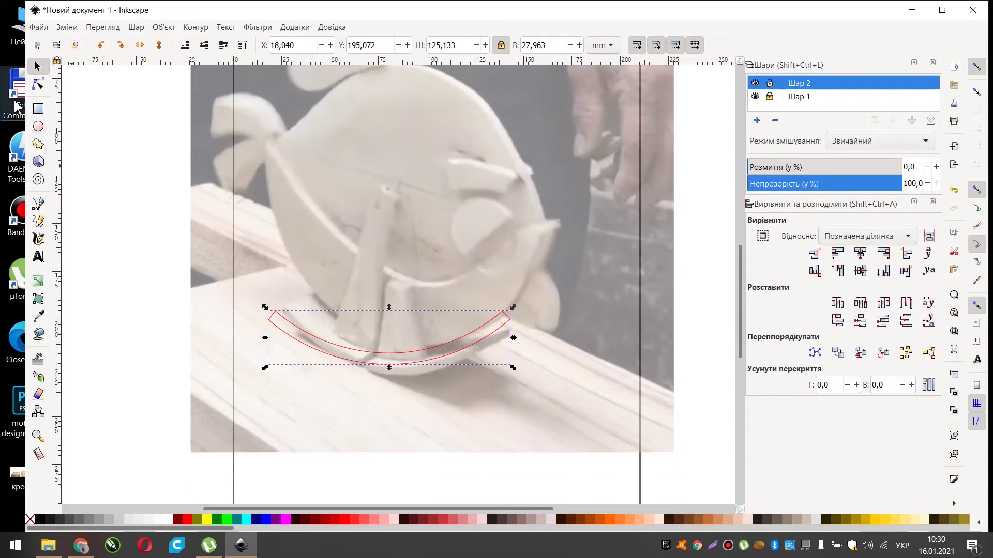
{"action": "left_click", "coordinate": [39, 204]}
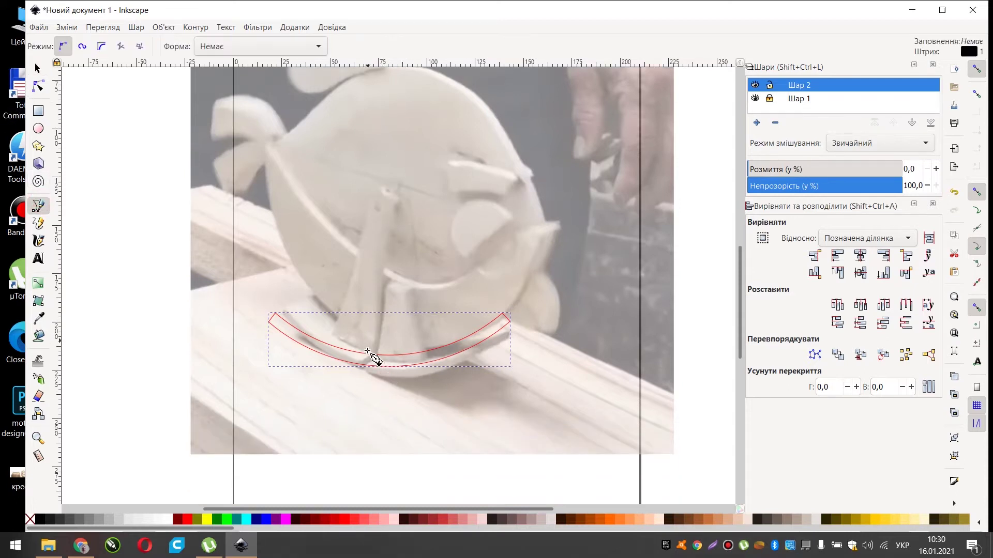
{"action": "scroll", "coordinate": [395, 373], "scroll_direction": "up", "scroll_amount": 2}
{"action": "scroll", "coordinate": [395, 372], "scroll_direction": "down", "scroll_amount": 6}
{"action": "scroll", "coordinate": [383, 299], "scroll_direction": "up", "scroll_amount": 1}
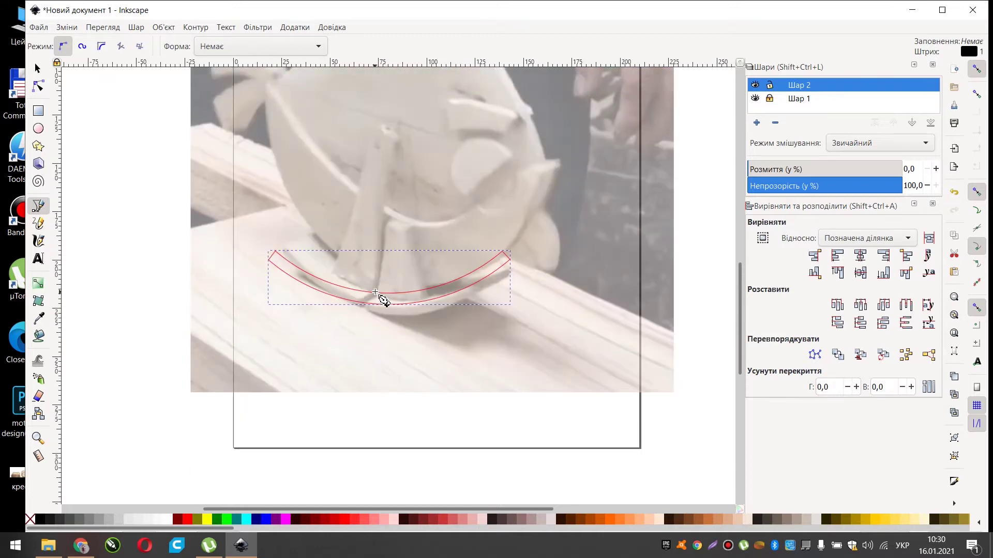
{"action": "scroll", "coordinate": [381, 290], "scroll_direction": "up", "scroll_amount": 2}
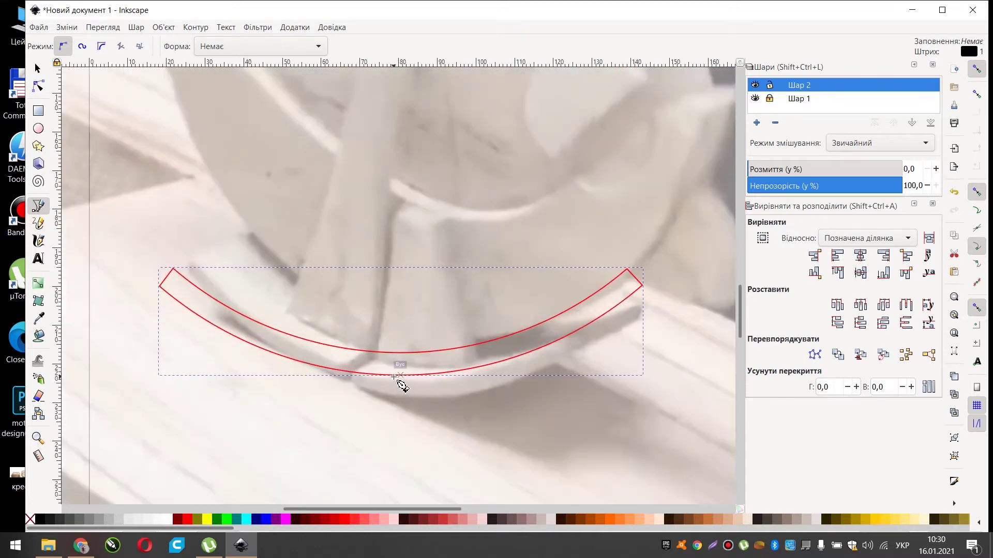
{"action": "left_click", "coordinate": [401, 374]}
{"action": "double_click", "coordinate": [401, 355]}
- Extend the short line into an open outline of the long leg, up to the pivot area, across and back down to the foot band
{"action": "scroll", "coordinate": [331, 317], "scroll_direction": "down", "scroll_amount": 2}
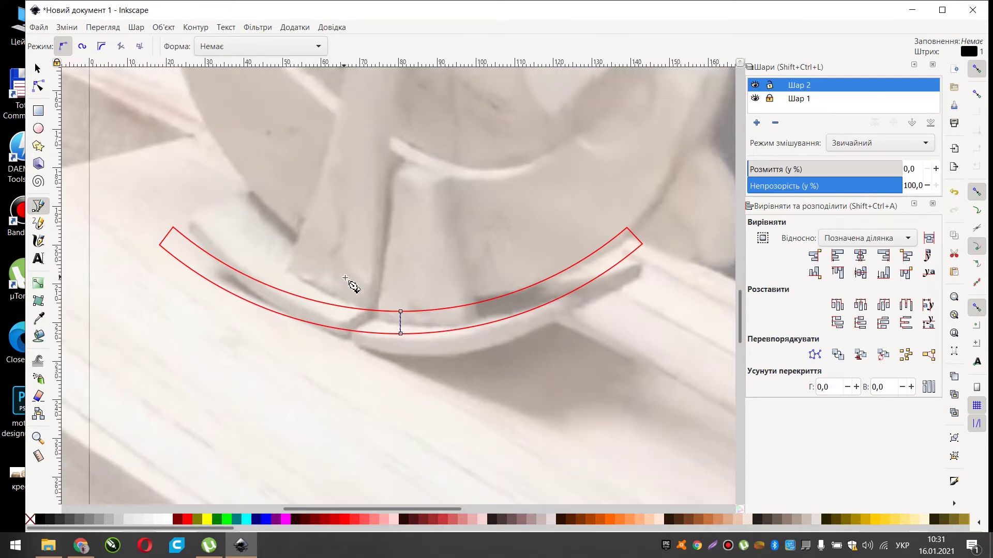
{"action": "scroll", "coordinate": [362, 308], "scroll_direction": "down", "scroll_amount": 3}
{"action": "scroll", "coordinate": [403, 310], "scroll_direction": "up", "scroll_amount": 6}
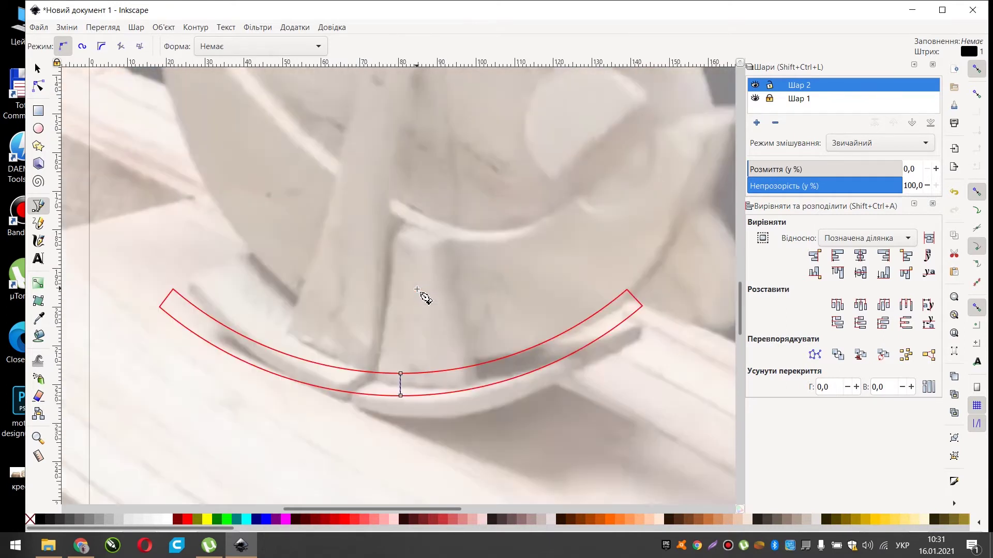
{"action": "scroll", "coordinate": [417, 290], "scroll_direction": "up", "scroll_amount": 3}
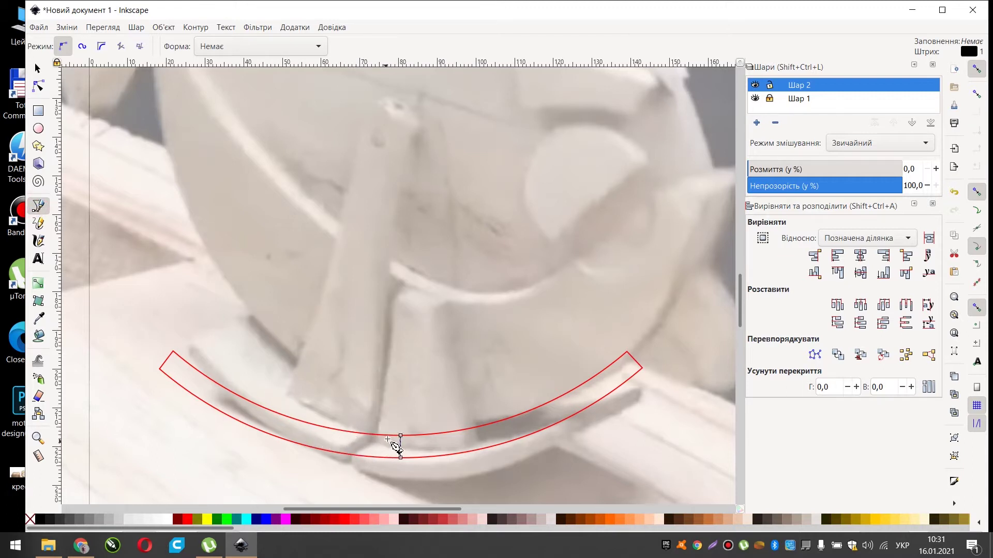
{"action": "left_click", "coordinate": [400, 437]}
{"action": "left_click", "coordinate": [401, 436]}
{"action": "left_click", "coordinate": [391, 99]}
{"action": "left_click", "coordinate": [359, 99]}
{"action": "left_click", "coordinate": [249, 399]}
{"action": "right_click", "coordinate": [226, 340]}
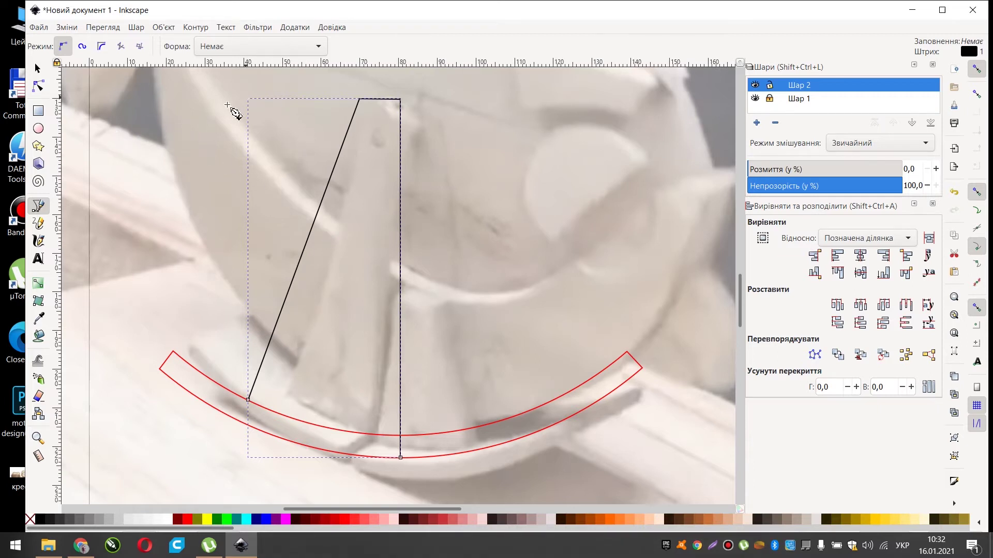
- Narrow the long leg by moving its rear upper node to about X 71.6, Y 130.3 mm and its lower node to about X 52.4, Y 212.5 mm
{"action": "left_click", "coordinate": [37, 85]}
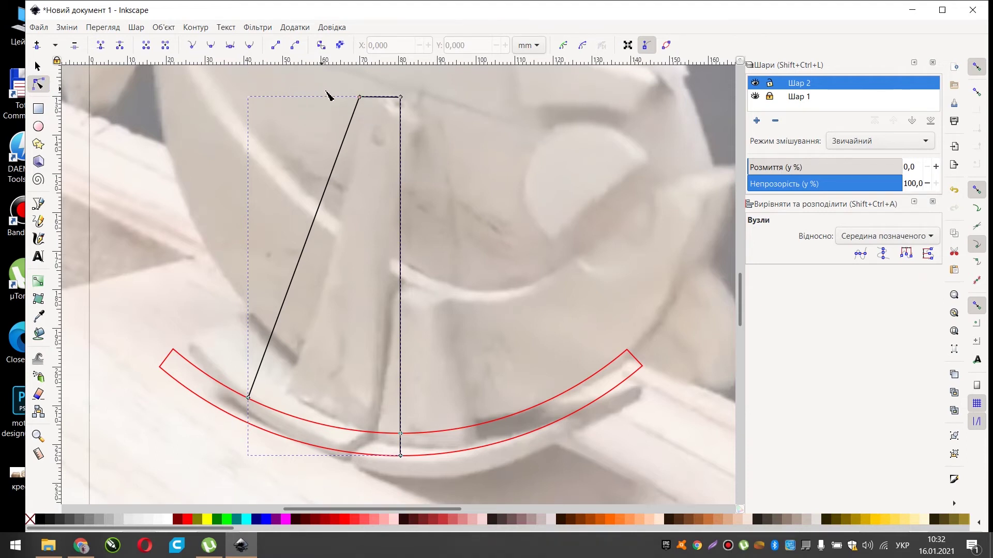
{"action": "left_click", "coordinate": [359, 97]}
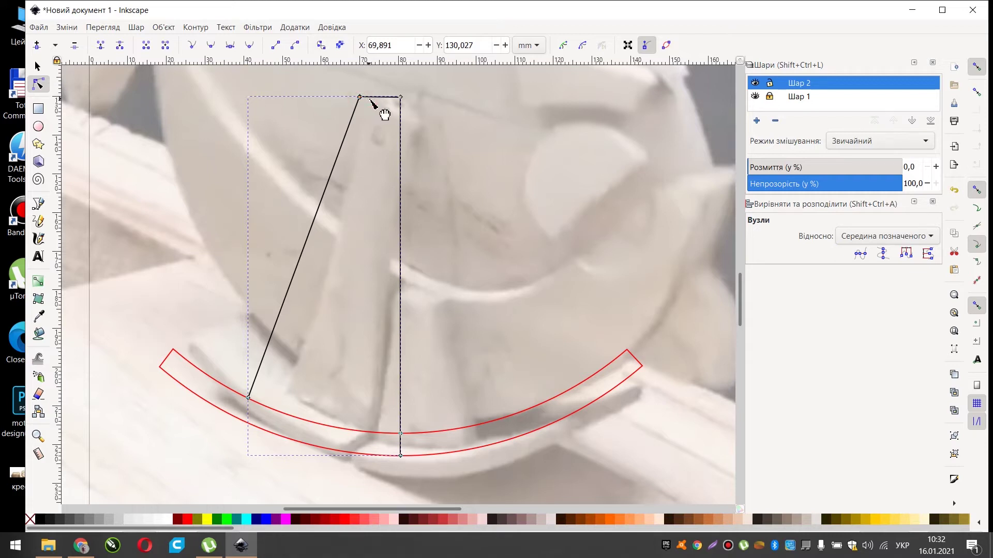
{"action": "left_click_drag", "start_coordinate": [362, 99], "coordinate": [370, 102]}
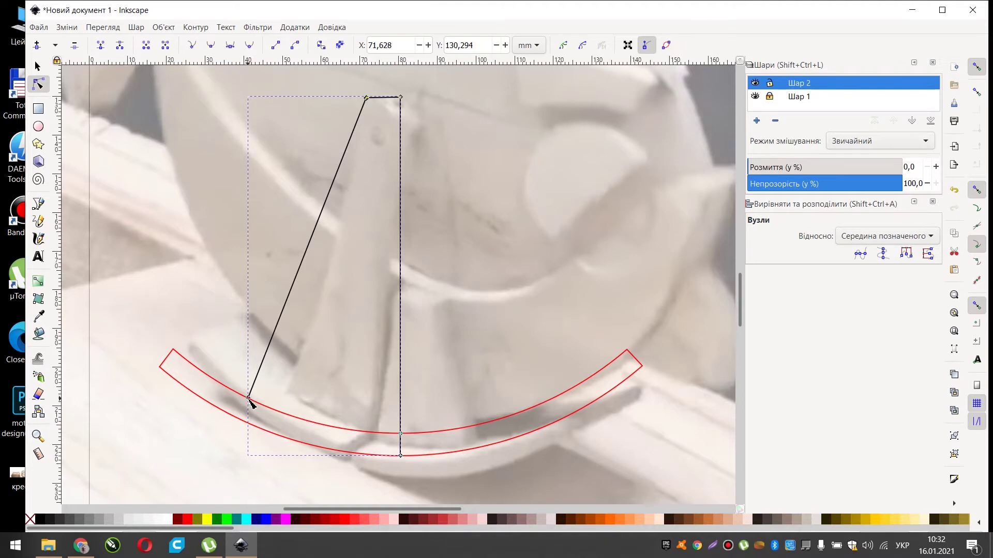
{"action": "left_click_drag", "start_coordinate": [248, 399], "coordinate": [292, 416]}
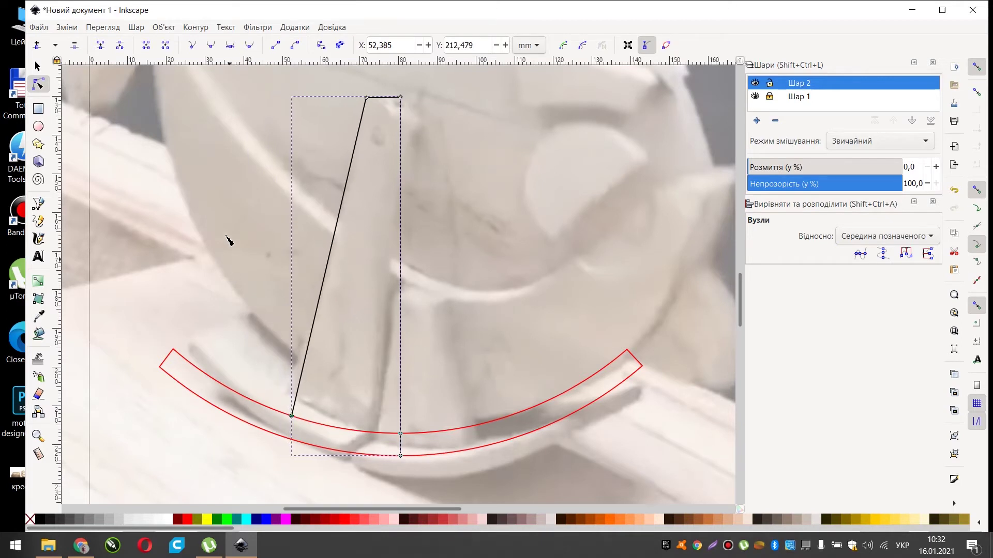
- Draw a circle about 4 mm in diameter near the top of the long leg for the pivot hole
{"action": "left_click", "coordinate": [38, 126]}
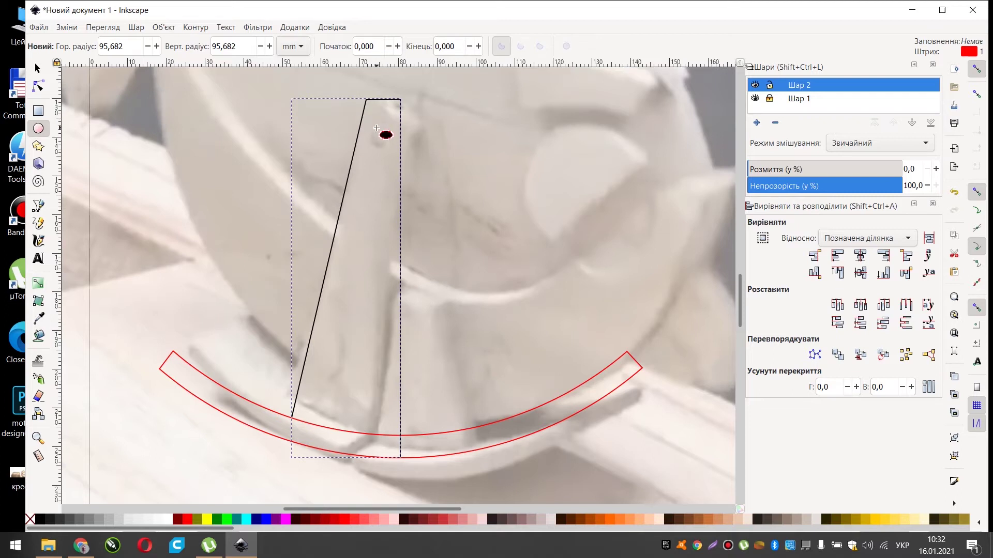
{"action": "left_click_drag", "start_coordinate": [373, 124], "coordinate": [386, 137]}
{"action": "key", "text": "space"}
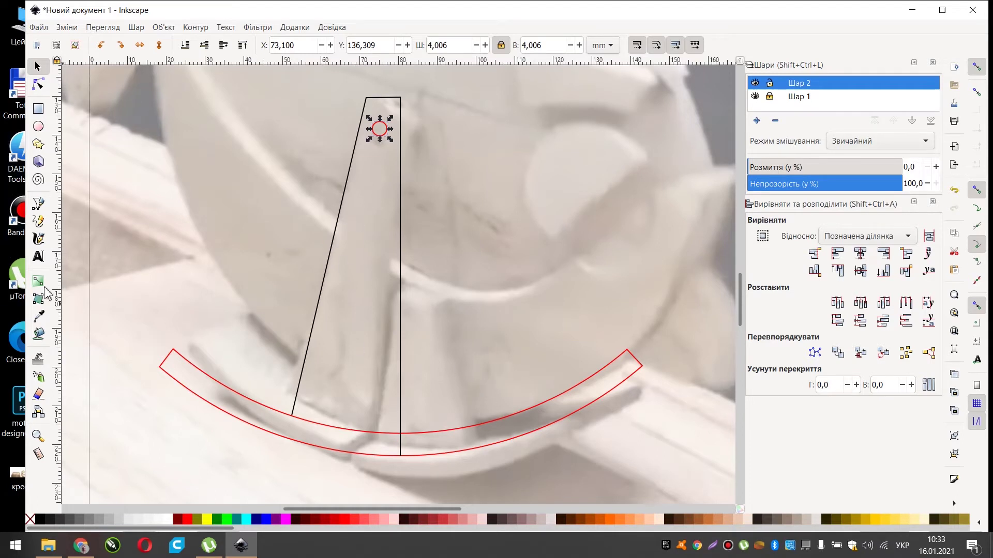
- Draw the short front support from the foot band to the long leg's vertical edge, then move its lower node to about X 103.3, Y 214.35 mm
{"action": "left_click", "coordinate": [39, 205]}
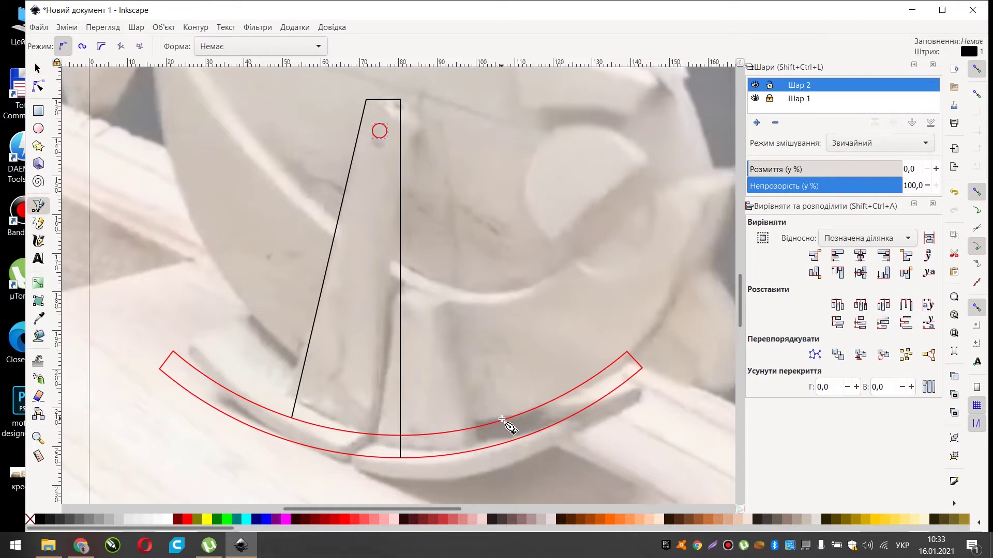
{"action": "left_click", "coordinate": [486, 422]}
{"action": "left_click", "coordinate": [451, 299]}
{"action": "left_click", "coordinate": [400, 299]}
{"action": "key", "text": "Return"}
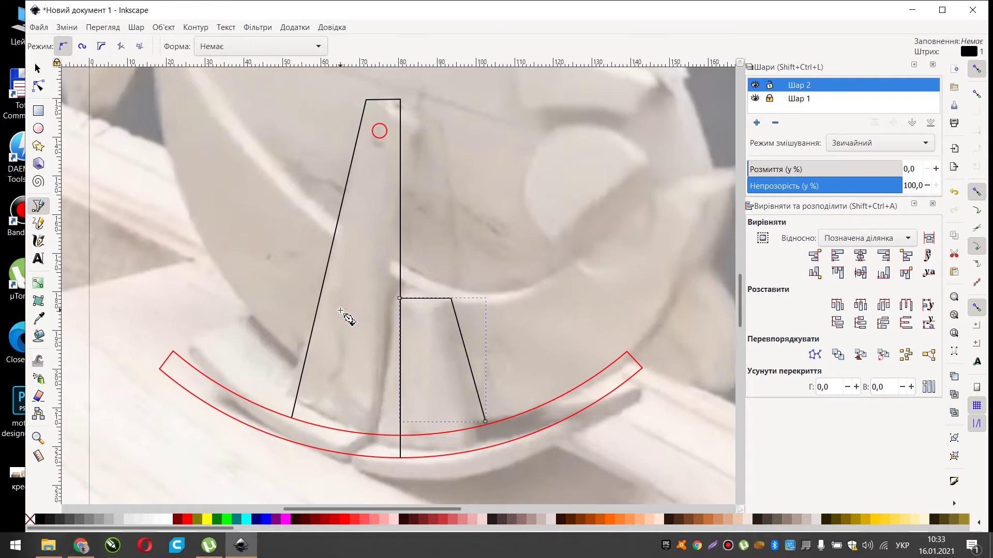
{"action": "left_click", "coordinate": [36, 85]}
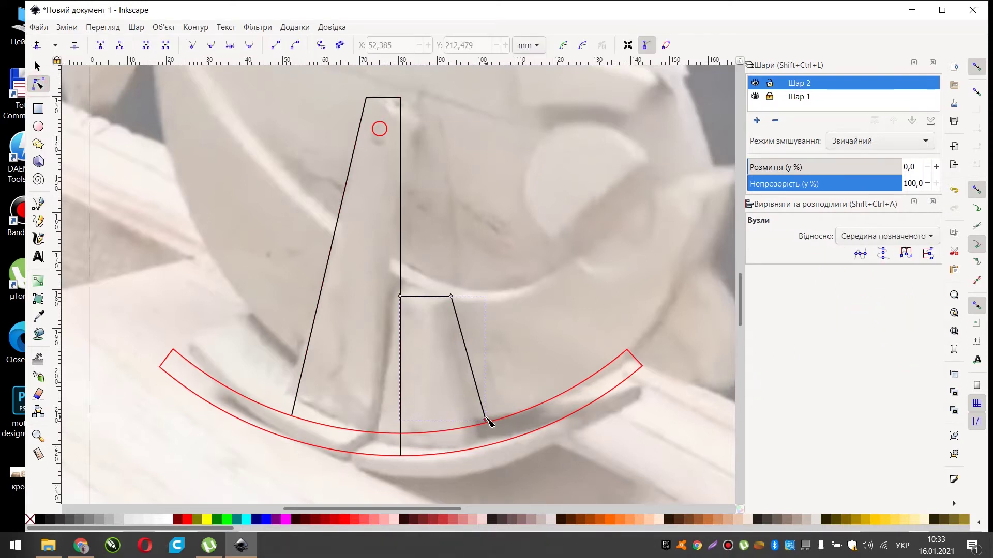
{"action": "left_click_drag", "start_coordinate": [486, 420], "coordinate": [490, 426]}
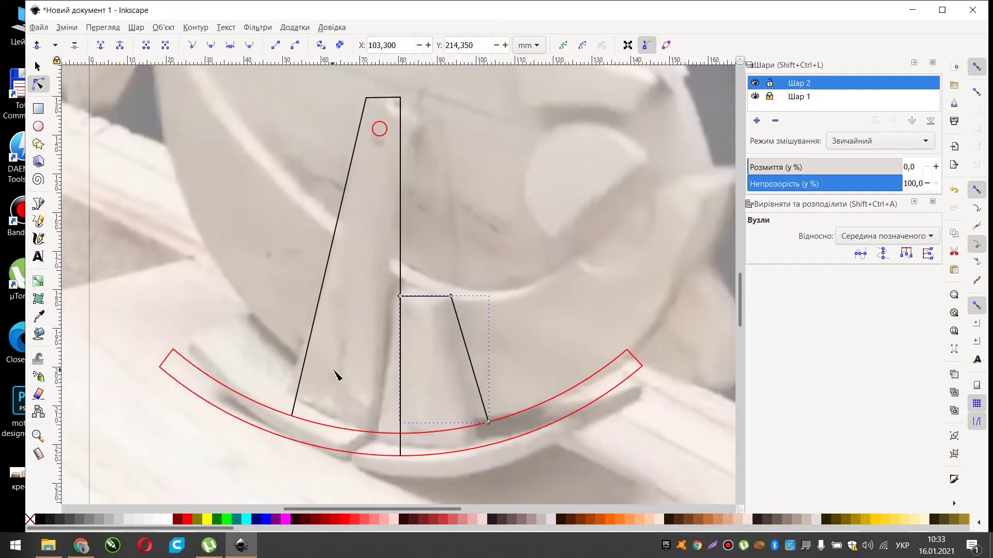
- Trace the bird's body as a closed Bezier curve from the beak over the back, around the forked tail and under the belly
{"action": "scroll", "coordinate": [381, 362], "scroll_direction": "down", "scroll_amount": 2, "text": "ctrl"}
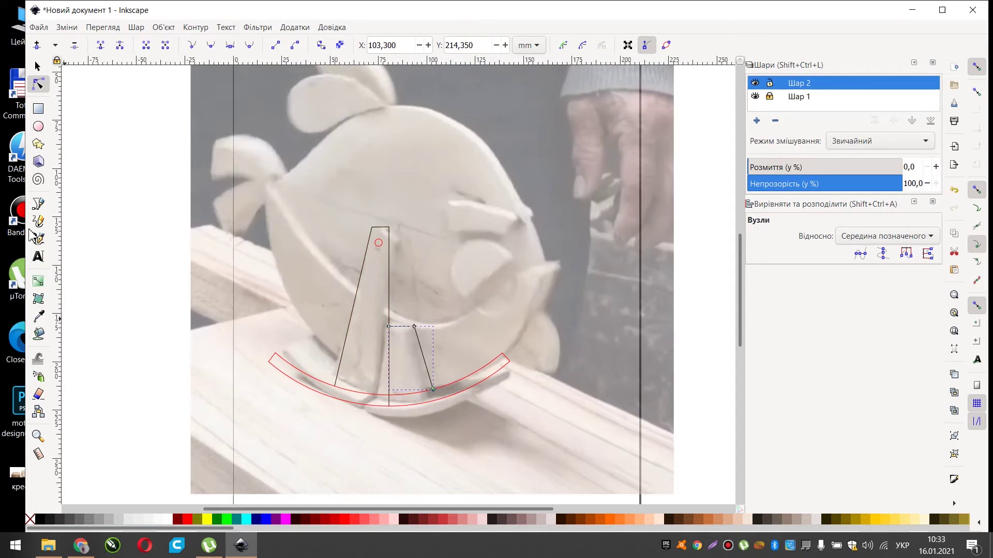
{"action": "left_click", "coordinate": [39, 205]}
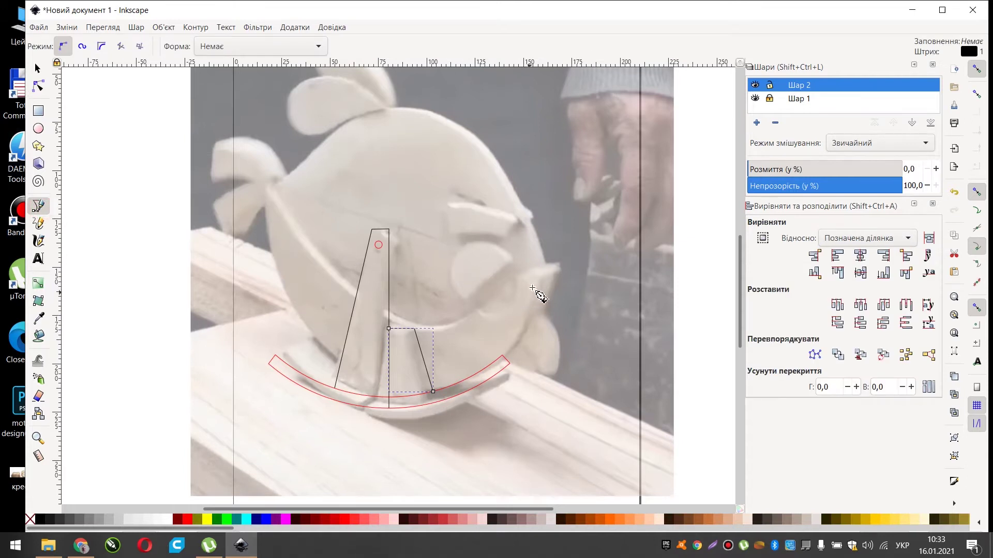
{"action": "left_click", "coordinate": [551, 278]}
{"action": "left_click_drag", "start_coordinate": [431, 114], "coordinate": [362, 96]}
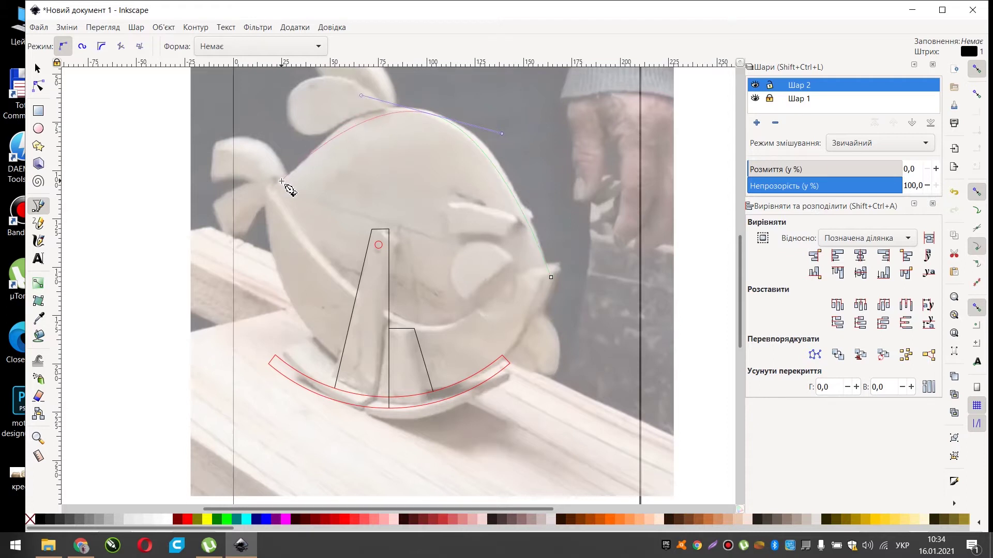
{"action": "left_click", "coordinate": [301, 164]}
{"action": "left_click_drag", "start_coordinate": [252, 154], "coordinate": [226, 151]}
{"action": "left_click", "coordinate": [212, 160]}
{"action": "mouse_move", "coordinate": [212, 192]}
{"action": "left_mouse_down"}
{"action": "mouse_move", "coordinate": [243, 180]}
{"action": "mouse_move", "coordinate": [219, 205]}
{"action": "left_mouse_up"}
{"action": "left_click", "coordinate": [236, 243]}
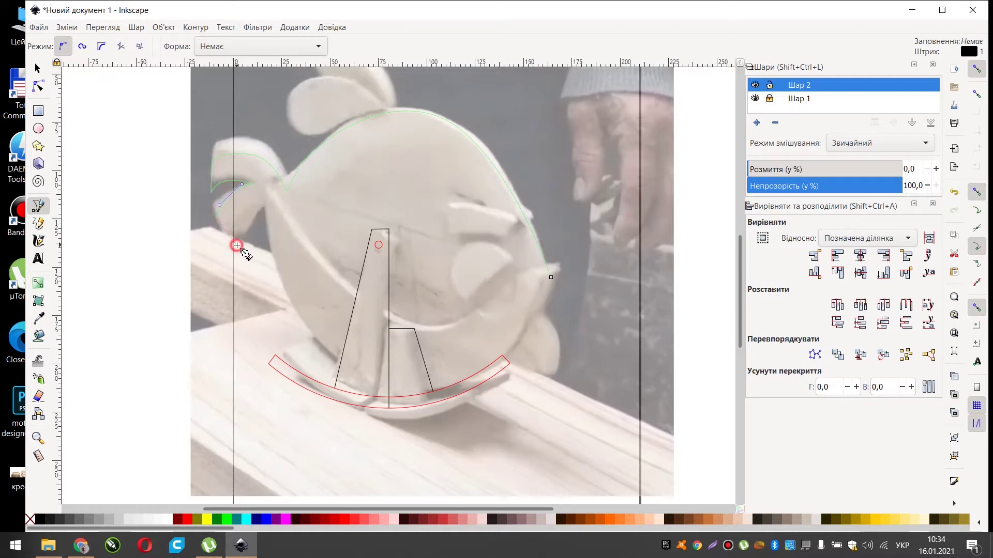
{"action": "left_click_drag", "start_coordinate": [250, 220], "coordinate": [267, 214]}
{"action": "left_click_drag", "start_coordinate": [381, 384], "coordinate": [495, 383]}
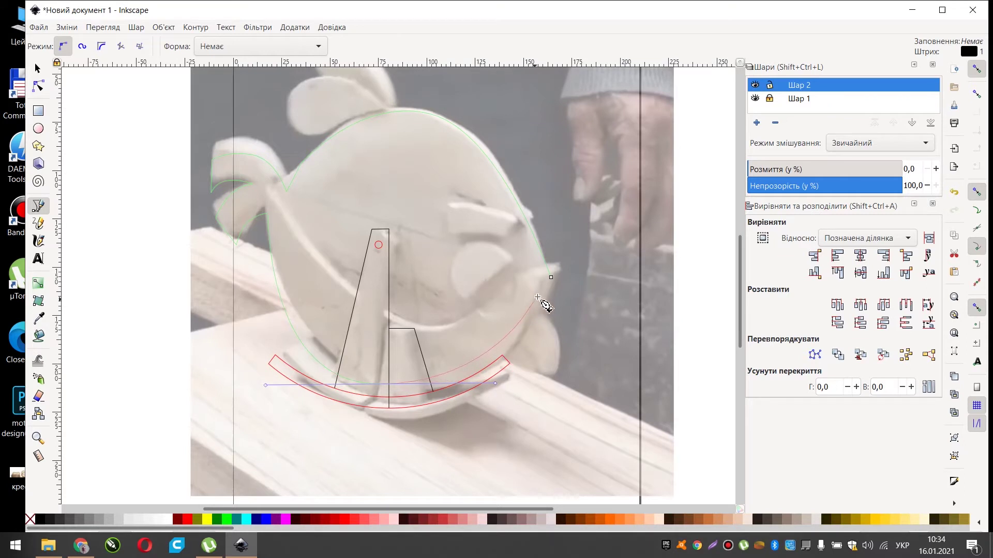
{"action": "left_click", "coordinate": [551, 278]}
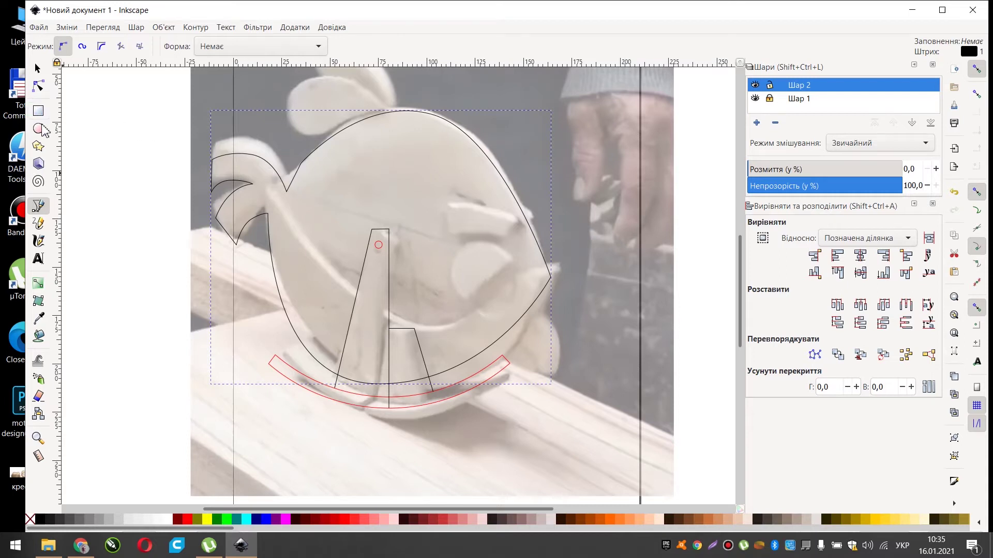
- Make the node on the lower back near the tail symmetric and move it to about X 38.8, Y 90.3 mm
{"action": "left_click", "coordinate": [38, 85]}
{"action": "mouse_move", "coordinate": [293, 152]}
{"action": "left_mouse_down"}
{"action": "mouse_move", "coordinate": [325, 175]}
{"action": "mouse_move", "coordinate": [309, 156]}
{"action": "left_mouse_up"}
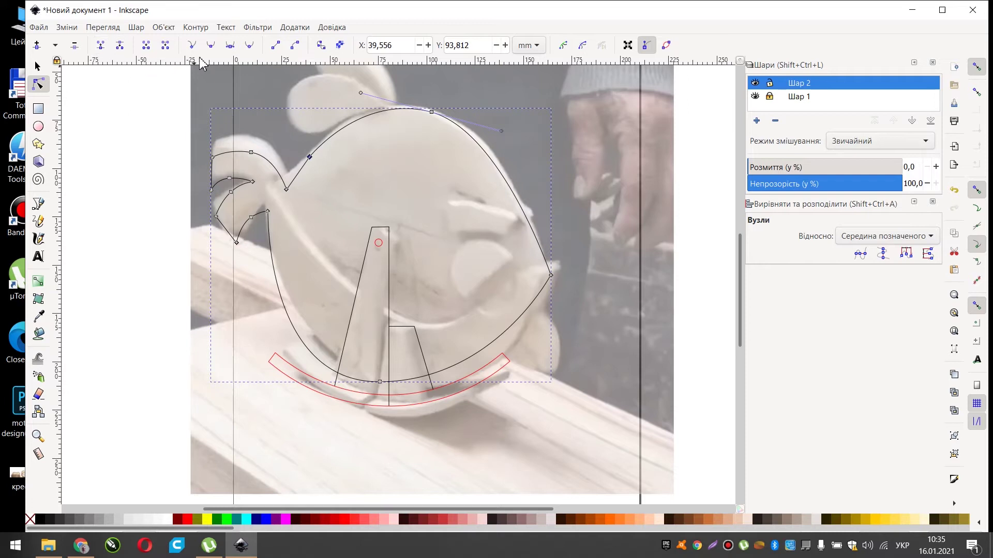
{"action": "left_click", "coordinate": [230, 45]}
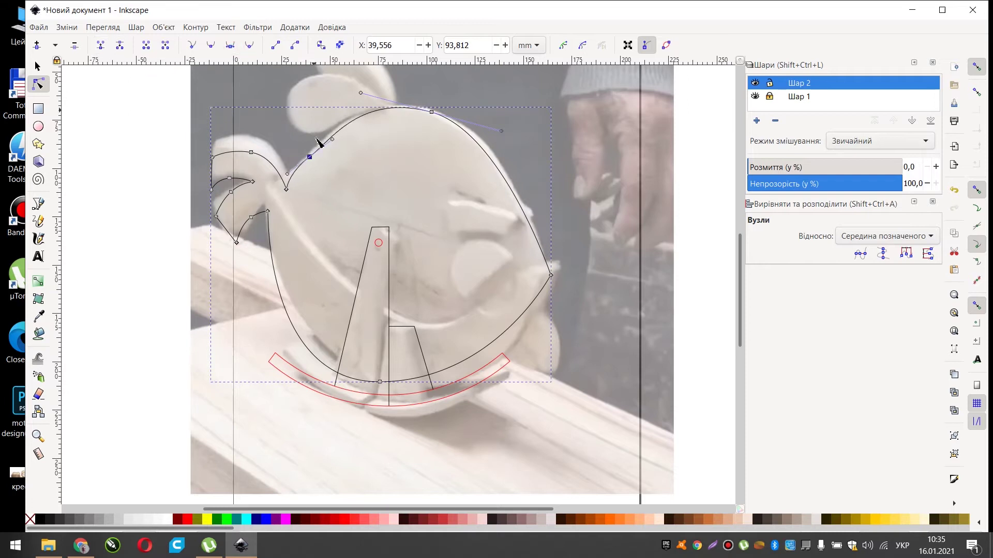
{"action": "left_click_drag", "start_coordinate": [335, 141], "coordinate": [309, 155]}
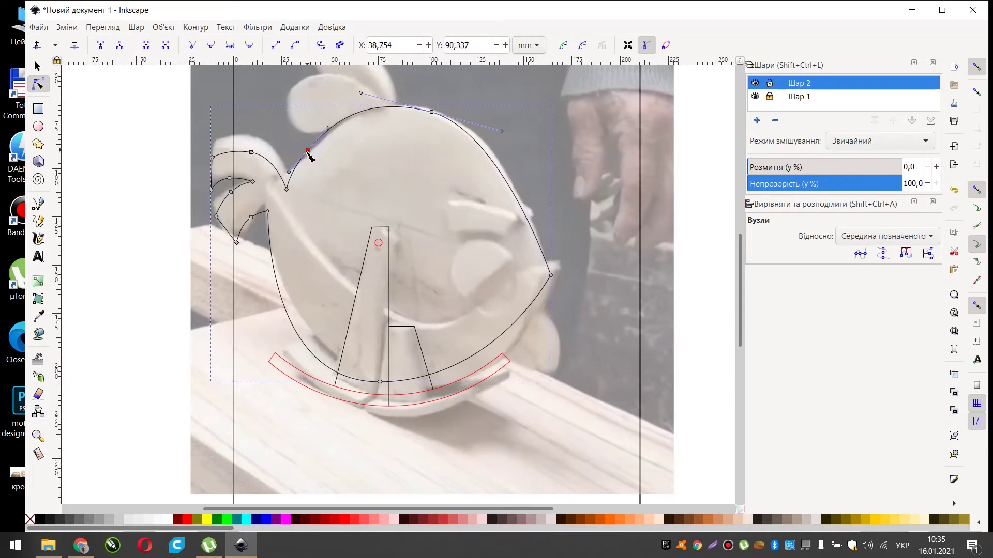
- Reshape the tail by moving the nodes of its tips, notch and underside, and place its upper curve node at about X 7.2, Y 89.5 mm
{"action": "left_click", "coordinate": [267, 212]}
{"action": "left_click_drag", "start_coordinate": [269, 212], "coordinate": [235, 258]}
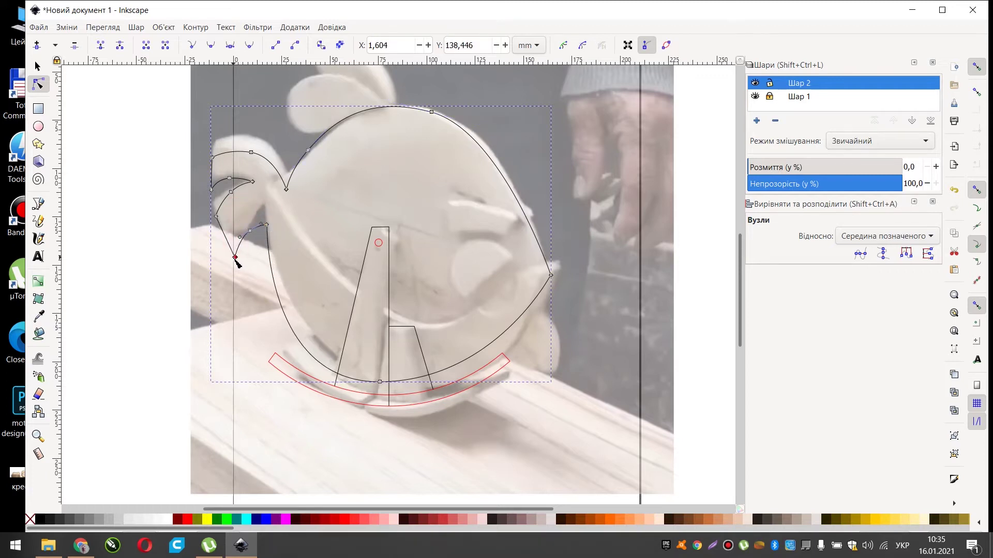
{"action": "left_click", "coordinate": [253, 181]}
{"action": "left_click_drag", "start_coordinate": [255, 183], "coordinate": [212, 224]}
{"action": "left_click", "coordinate": [213, 200]}
{"action": "mouse_move", "coordinate": [212, 190]}
{"action": "left_mouse_down"}
{"action": "mouse_move", "coordinate": [210, 205]}
{"action": "mouse_move", "coordinate": [231, 187]}
{"action": "left_mouse_up"}
{"action": "left_click_drag", "start_coordinate": [253, 156], "coordinate": [249, 151]}
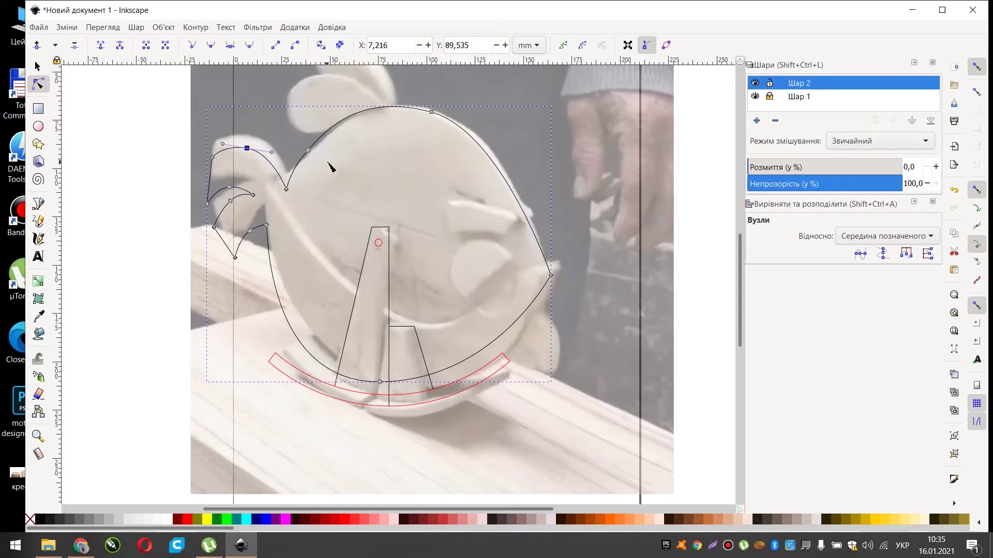
{"action": "scroll", "coordinate": [378, 177], "scroll_direction": "up", "scroll_amount": 2}
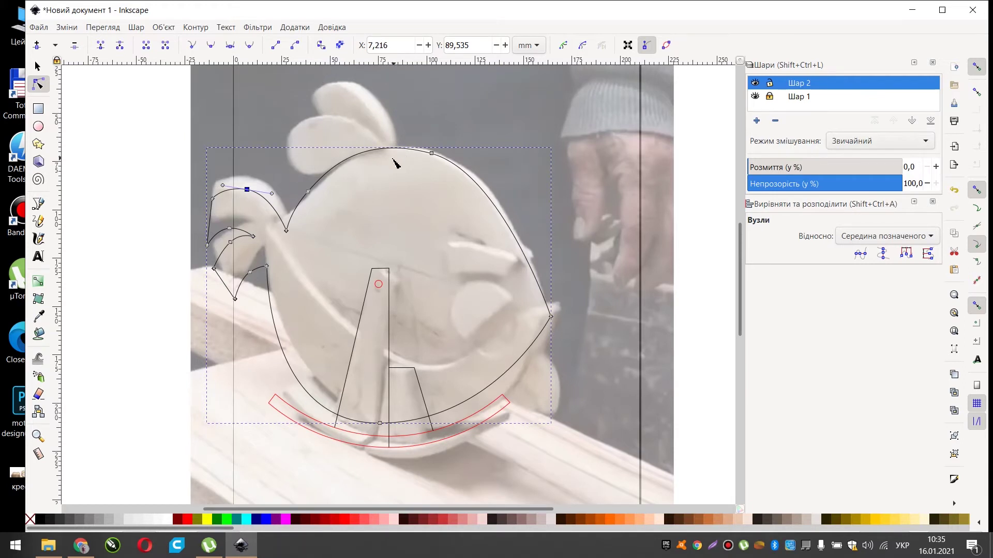
- Trace the wattle below the beak as a closed Bezier outline whose straight inner edge overlaps the body
{"action": "scroll", "coordinate": [423, 178], "scroll_direction": "down", "scroll_amount": 3}
{"action": "scroll", "coordinate": [432, 200], "scroll_direction": "down", "scroll_amount": 3}
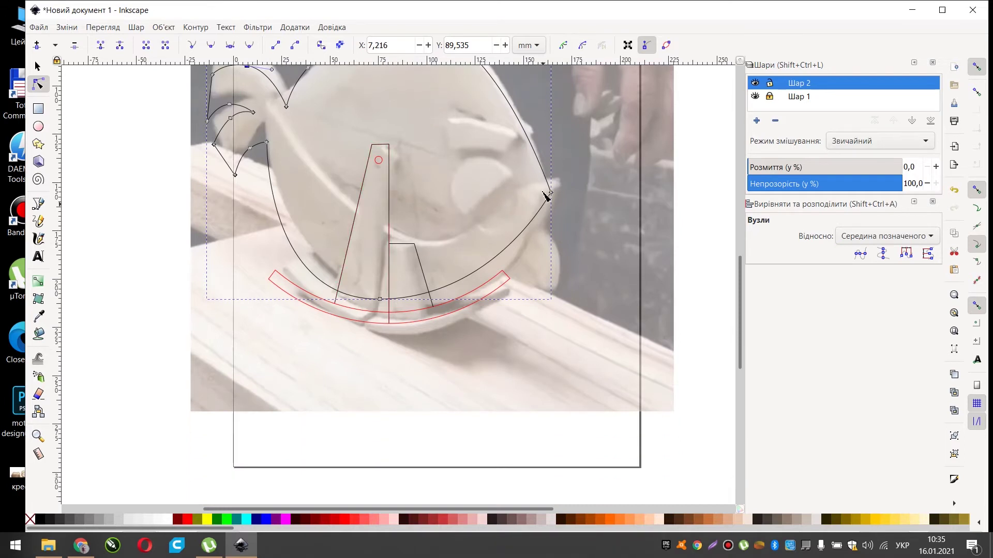
{"action": "scroll", "coordinate": [553, 217], "scroll_direction": "down", "scroll_amount": 2}
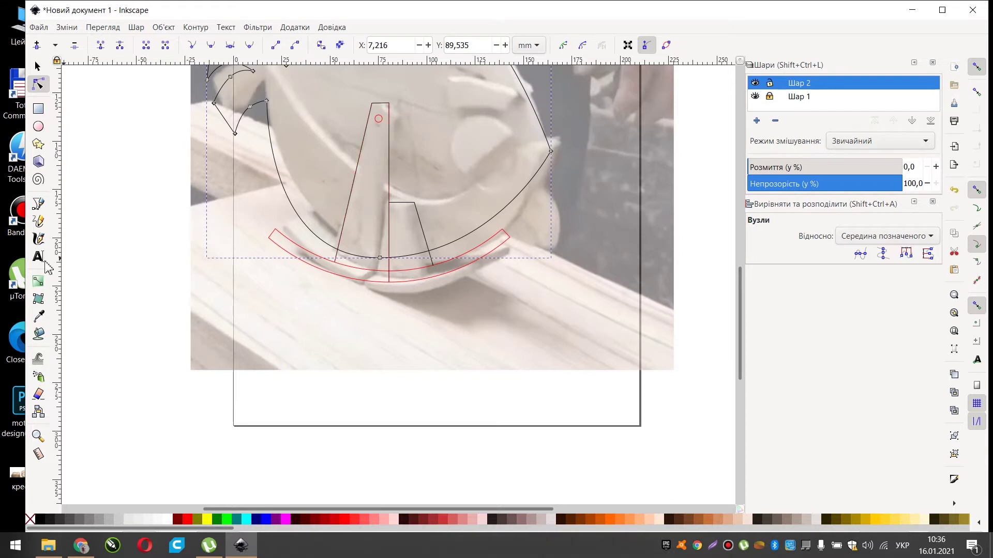
{"action": "left_click", "coordinate": [38, 206]}
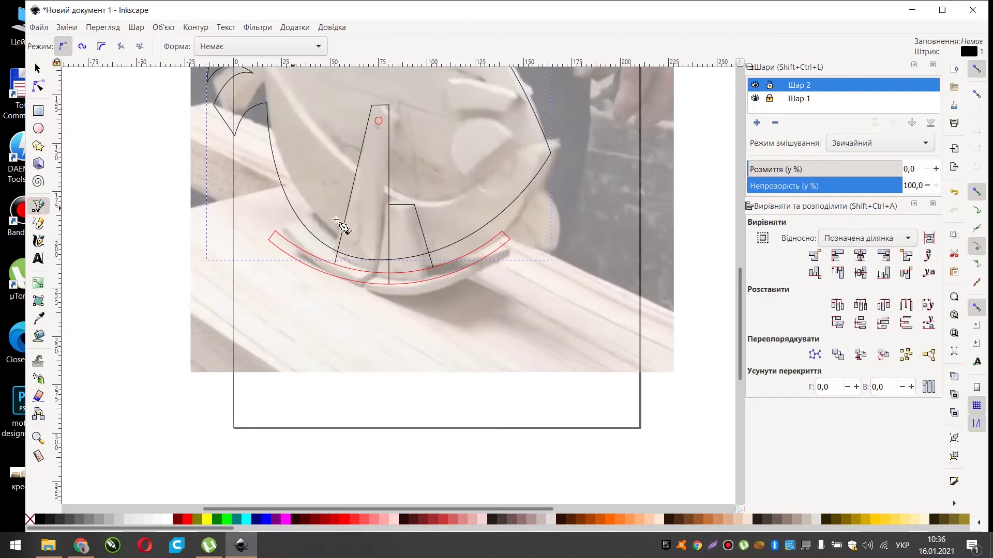
{"action": "left_click", "coordinate": [529, 169]}
{"action": "left_click_drag", "start_coordinate": [556, 201], "coordinate": [559, 217]}
{"action": "left_click_drag", "start_coordinate": [523, 230], "coordinate": [509, 222]}
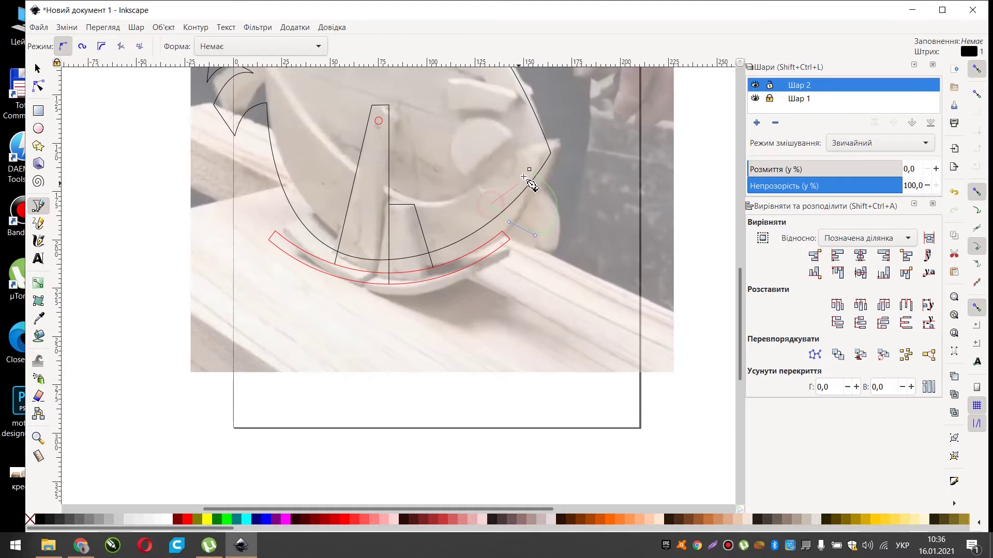
{"action": "left_click", "coordinate": [529, 169]}
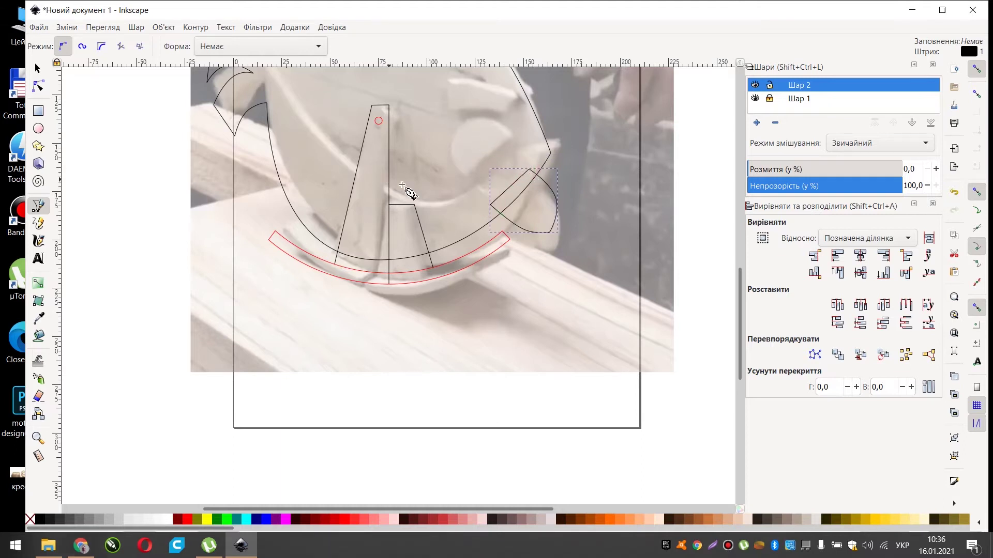
- Draw an open curved line about 23 by 24 mm from the wattle's lower tip up across the wattle into the body
{"action": "scroll", "coordinate": [486, 248], "scroll_direction": "down", "scroll_amount": 2}
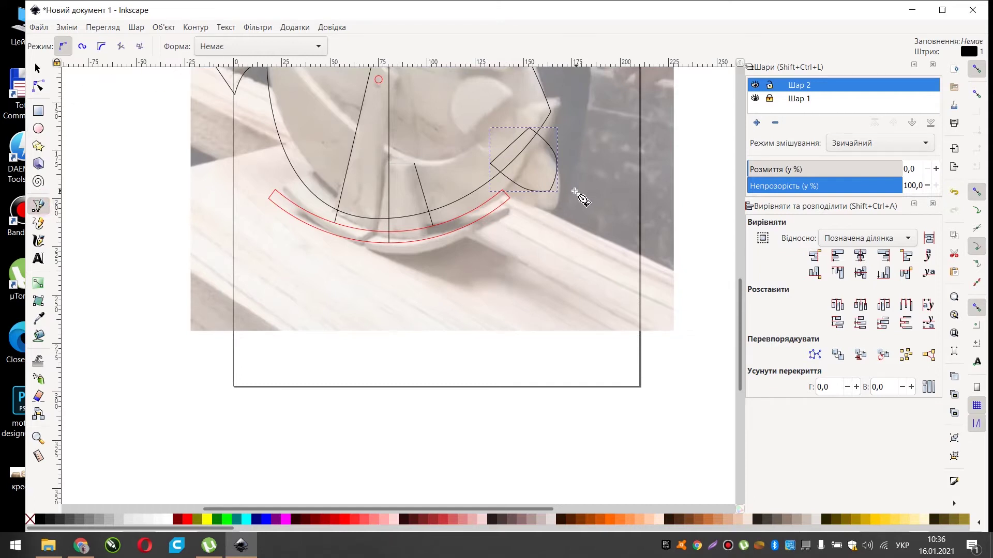
{"action": "scroll", "coordinate": [551, 201], "scroll_direction": "up", "scroll_amount": 2}
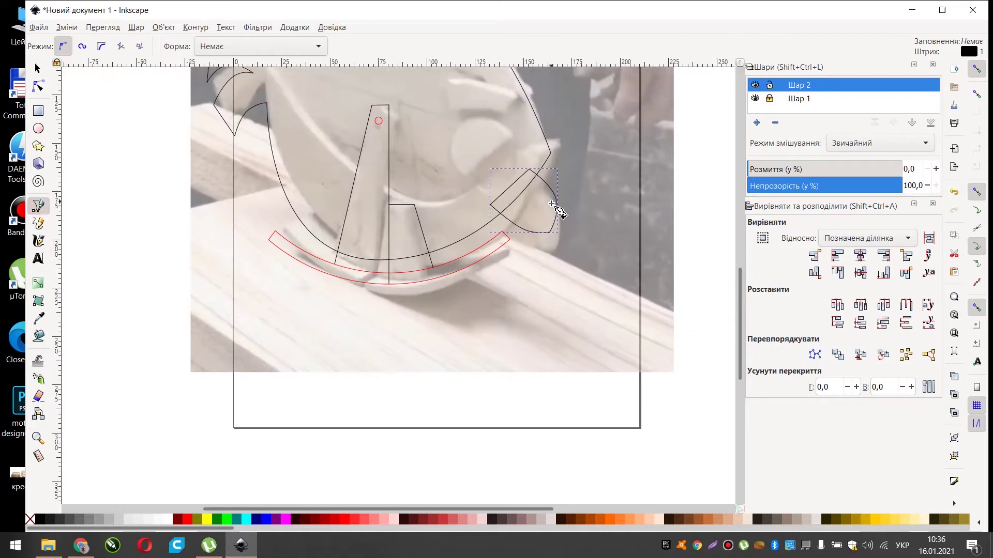
{"action": "scroll", "coordinate": [551, 228], "scroll_direction": "up", "scroll_amount": 2, "text": "ctrl"}
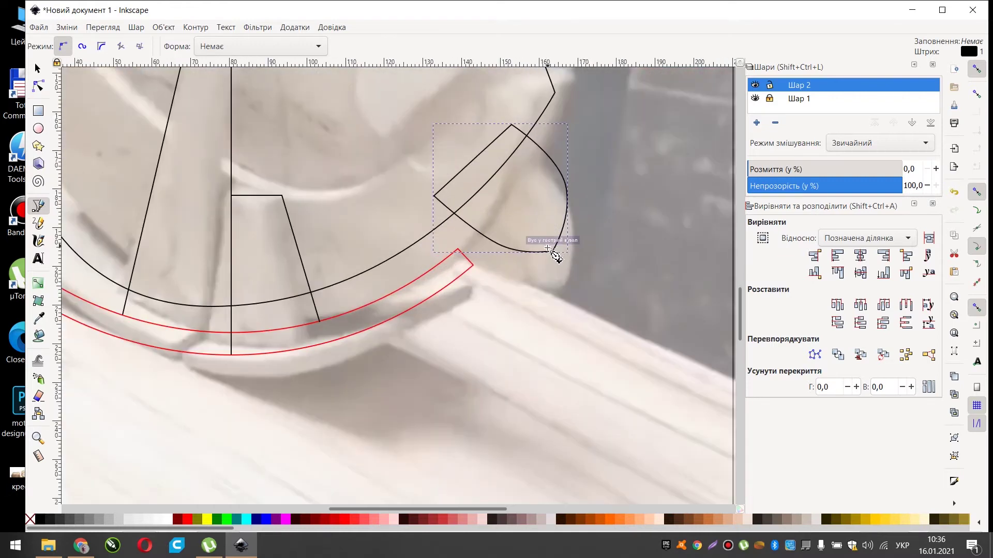
{"action": "scroll", "coordinate": [547, 250], "scroll_direction": "up", "scroll_amount": 2, "text": "ctrl"}
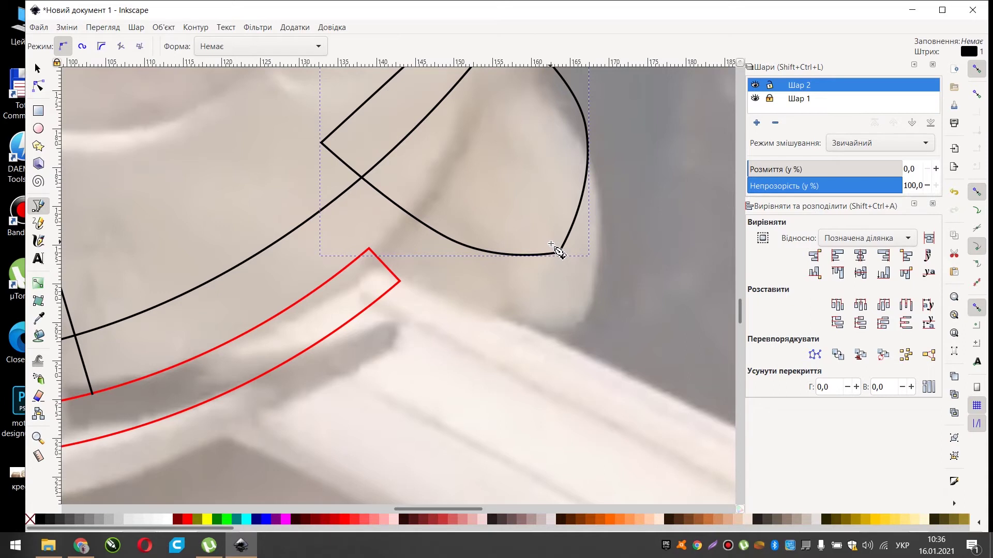
{"action": "left_click_drag", "start_coordinate": [557, 252], "coordinate": [488, 135]}
{"action": "right_click", "coordinate": [343, 95]}
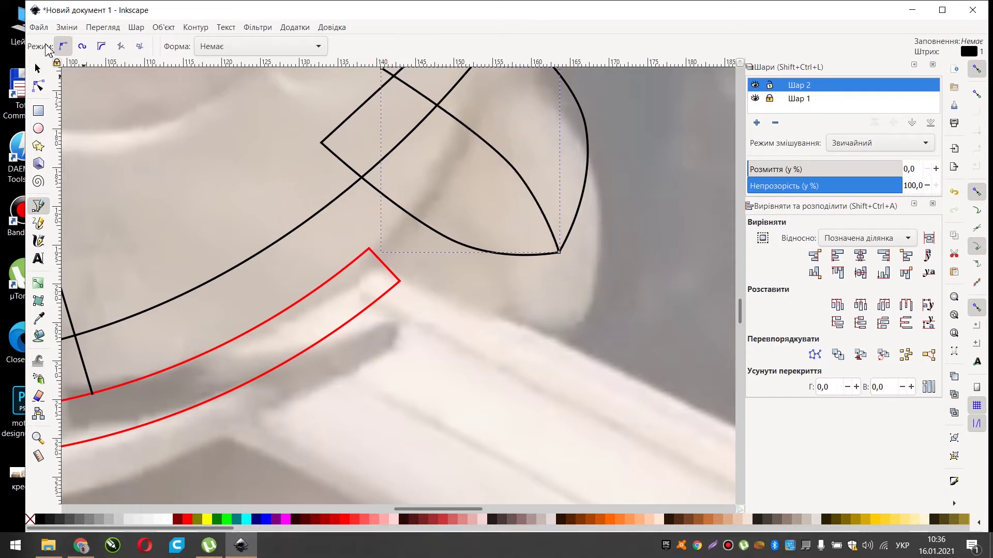
- Try to merge the body and wattle outlines with Union, and undo the merge
{"action": "left_click", "coordinate": [37, 68]}
{"action": "left_click", "coordinate": [436, 345]}
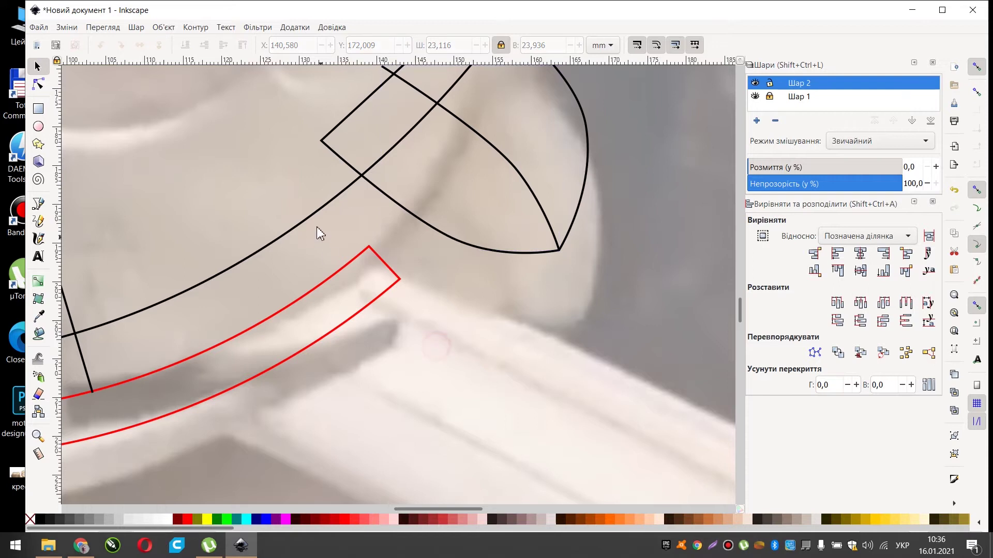
{"action": "left_click", "coordinate": [309, 214]}
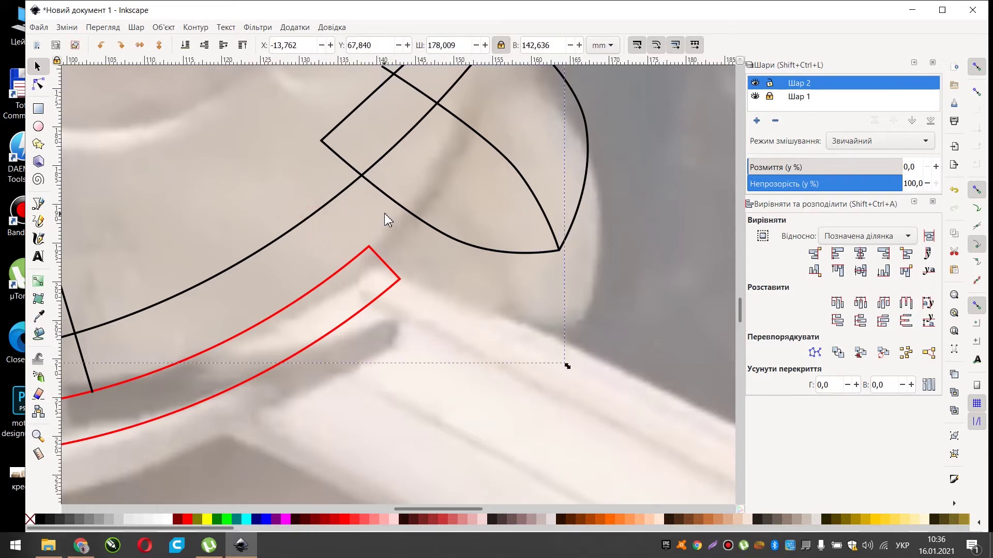
{"action": "left_click", "coordinate": [390, 207], "text": "shift"}
{"action": "scroll", "coordinate": [465, 259], "scroll_direction": "down", "scroll_amount": 2}
{"action": "scroll", "coordinate": [359, 195], "scroll_direction": "up", "scroll_amount": 5}
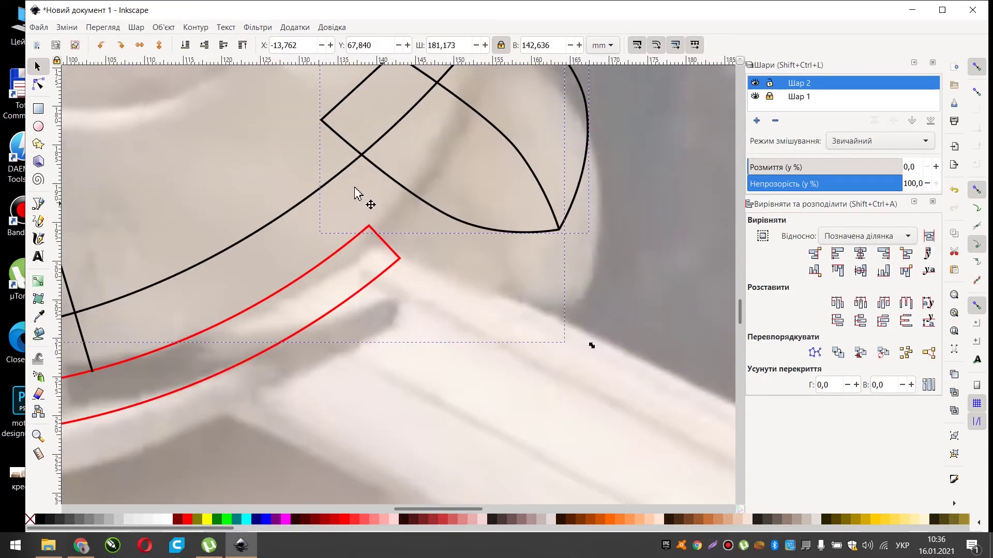
{"action": "left_click", "coordinate": [202, 27]}
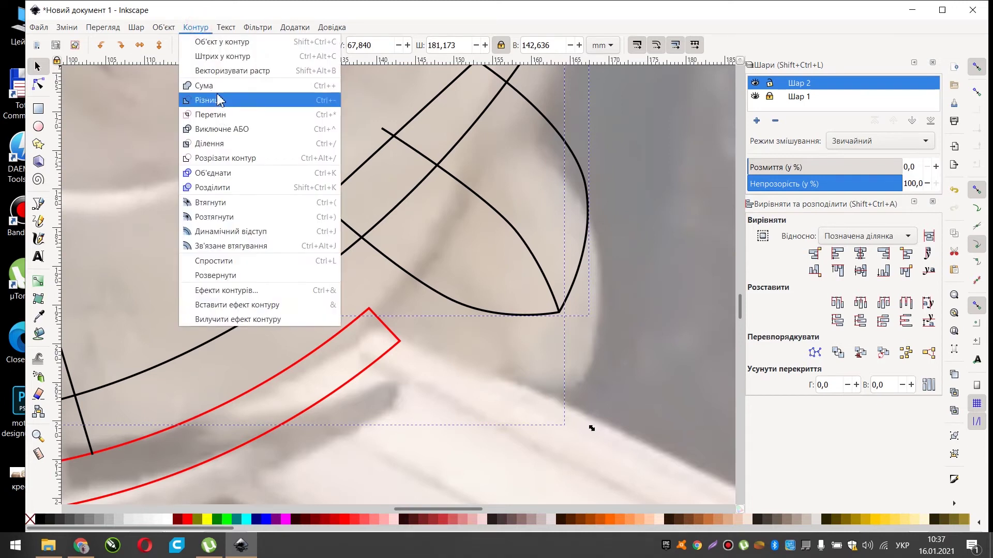
{"action": "left_click", "coordinate": [220, 97]}
{"action": "scroll", "coordinate": [462, 249], "scroll_direction": "down", "scroll_amount": 3}
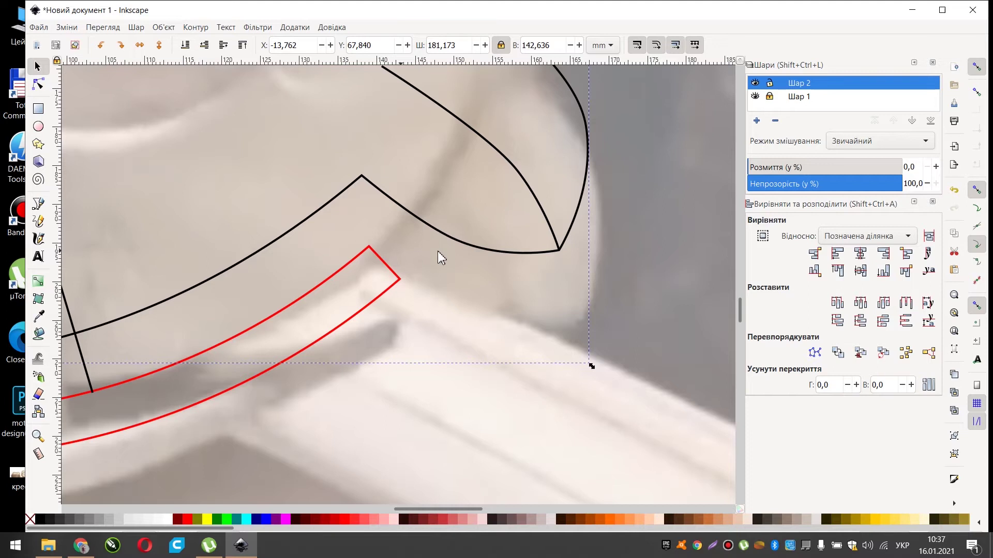
{"action": "scroll", "coordinate": [440, 261], "scroll_direction": "down", "scroll_amount": 3, "text": "ctrl"}
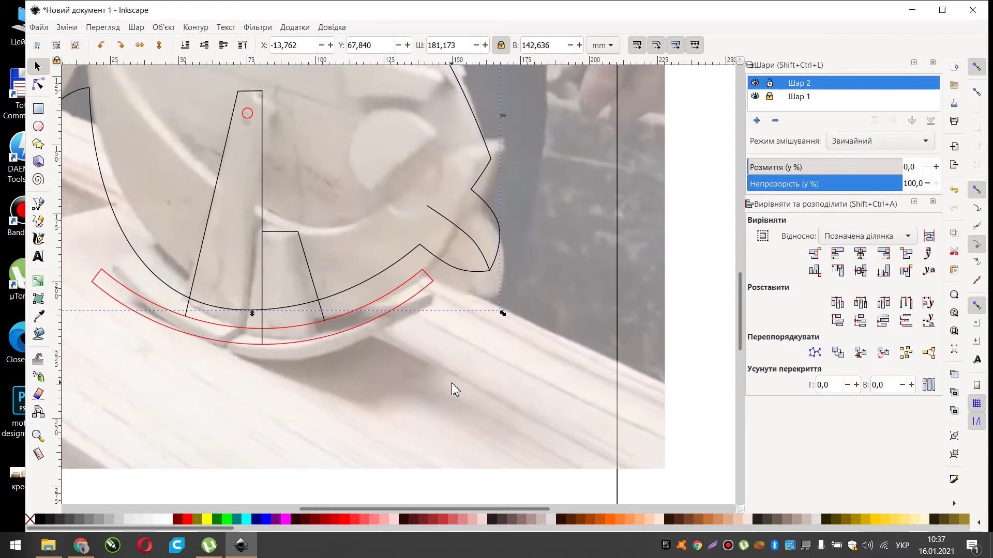
{"action": "key", "text": "ctrl+z"}
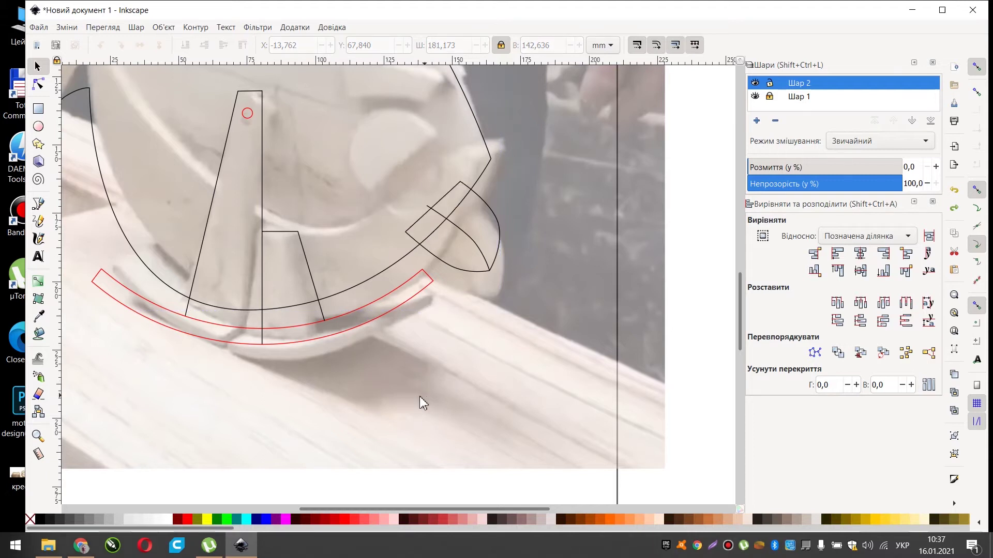
- Trace the upper comb lobe on the bird's back as a closed Bezier shape about 45 by 43 mm, with its base overlapping the body
{"action": "scroll", "coordinate": [420, 403], "scroll_direction": "up", "scroll_amount": 10}
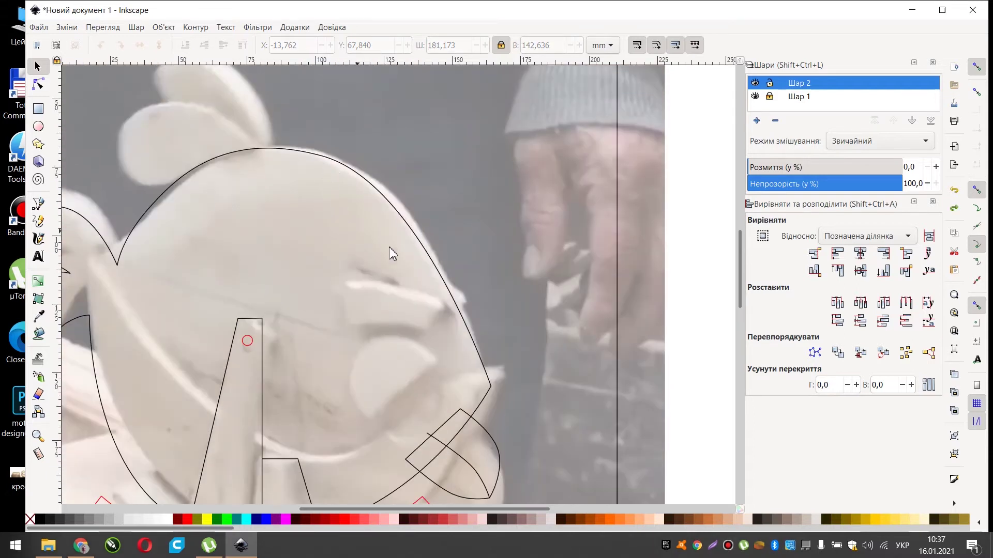
{"action": "scroll", "coordinate": [477, 271], "scroll_direction": "down", "scroll_amount": 3}
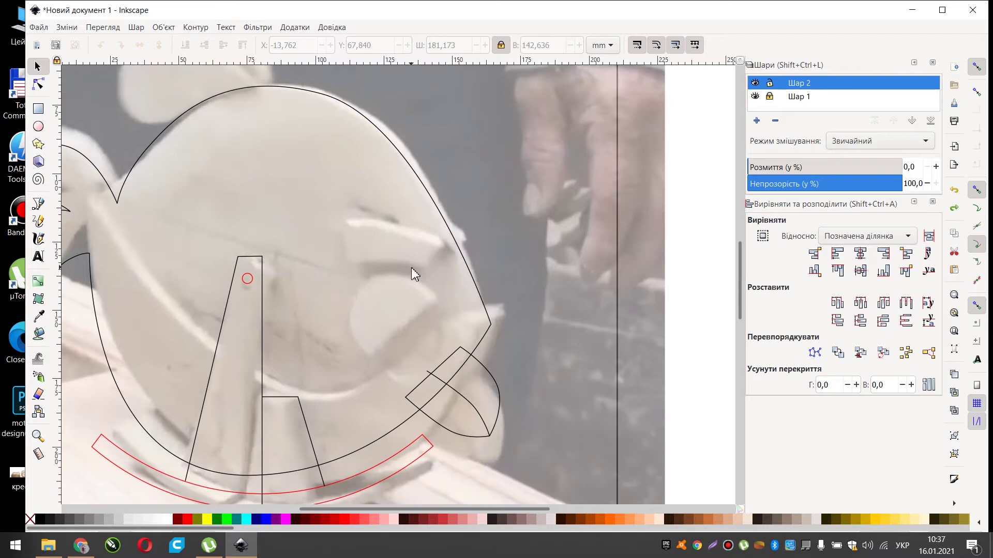
{"action": "scroll", "coordinate": [411, 268], "scroll_direction": "down", "scroll_amount": 3}
{"action": "scroll", "coordinate": [460, 289], "scroll_direction": "up", "scroll_amount": 2}
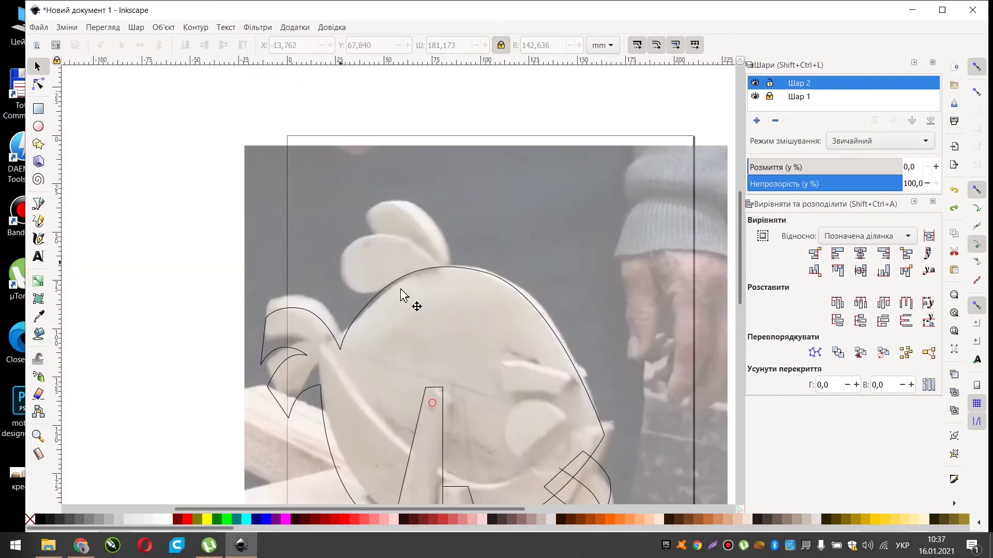
{"action": "left_click", "coordinate": [38, 204]}
{"action": "left_click", "coordinate": [448, 282]}
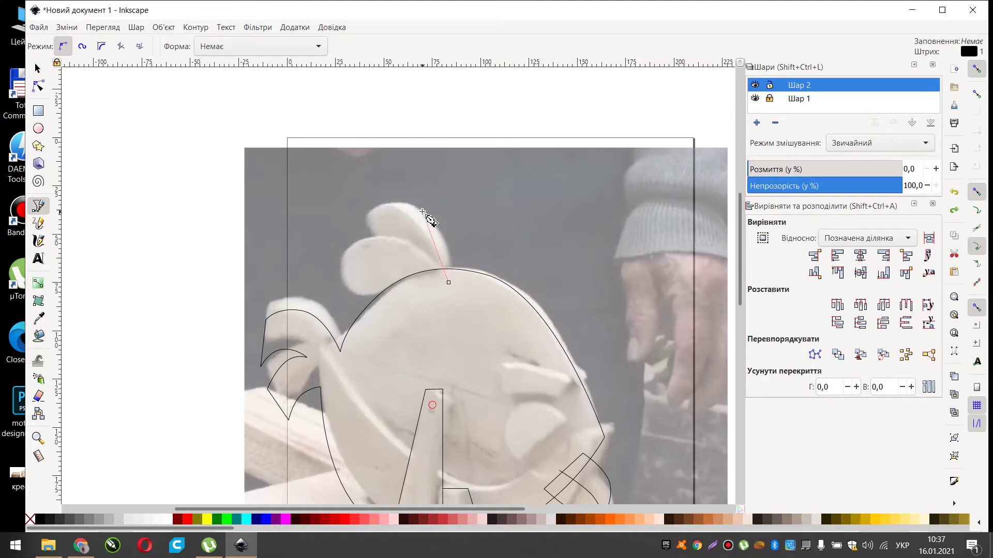
{"action": "left_click_drag", "start_coordinate": [427, 217], "coordinate": [363, 225]}
{"action": "left_click", "coordinate": [412, 285]}
{"action": "left_click", "coordinate": [448, 282]}
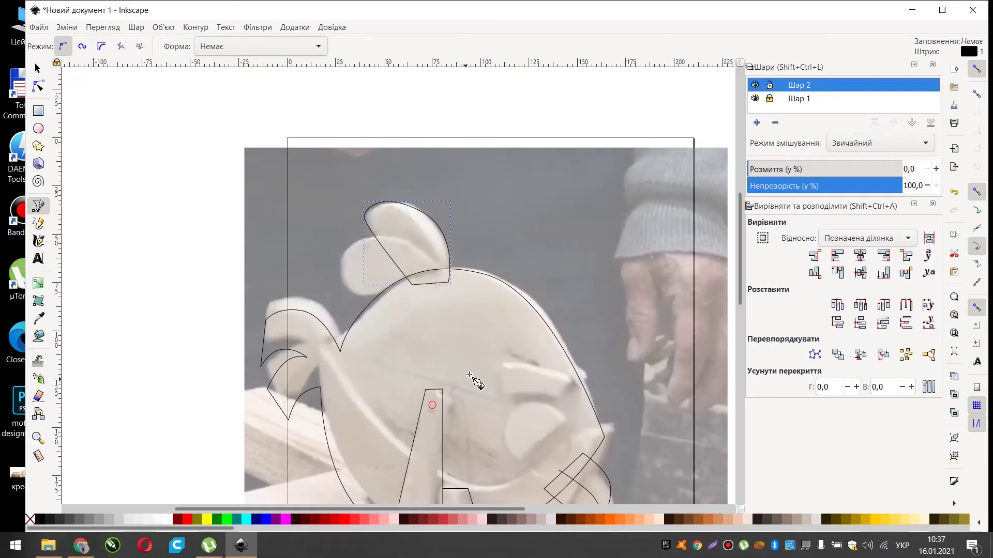
{"action": "key", "text": "Escape"}
{"action": "left_click", "coordinate": [38, 70]}
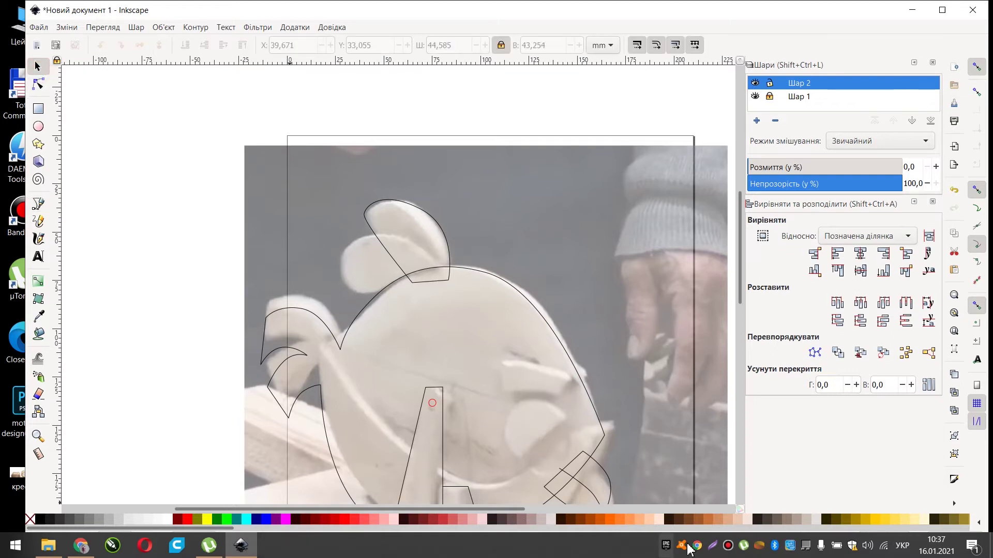
{"action": "left_click", "coordinate": [727, 546]}
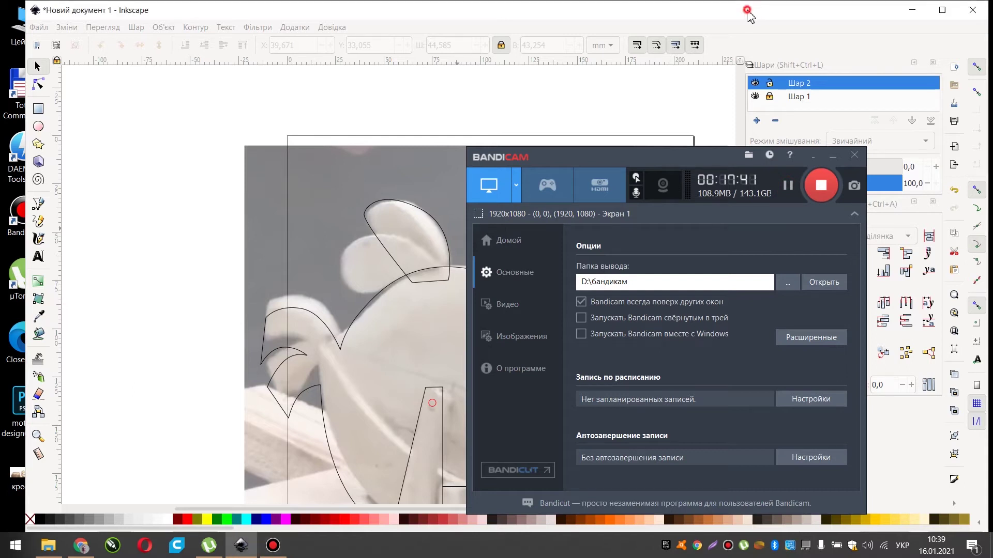
{"action": "left_click", "coordinate": [812, 154]}
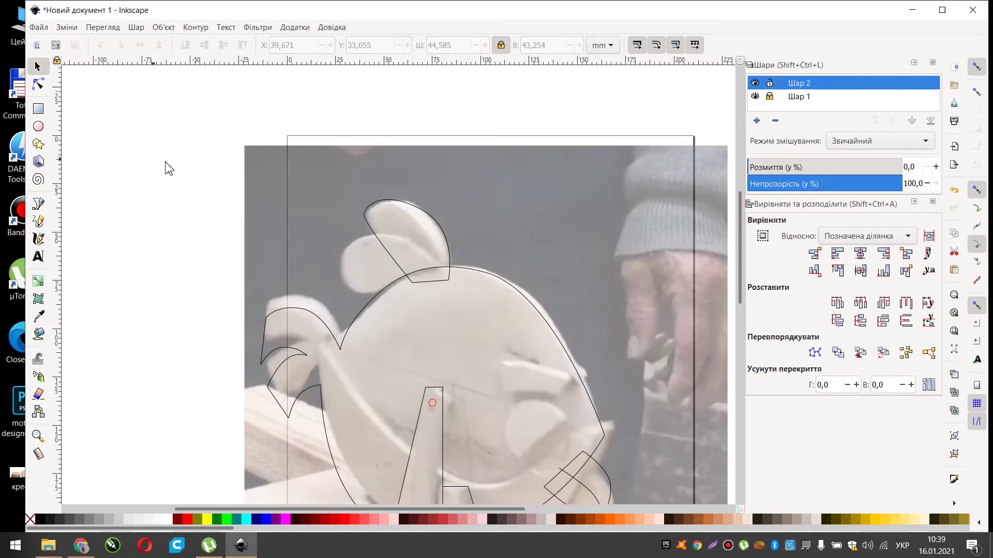
- Trace the lower, rear comb lobe as a closed Bezier outline that overlaps the upper lobe and ends inside the body
{"action": "left_click", "coordinate": [37, 205]}
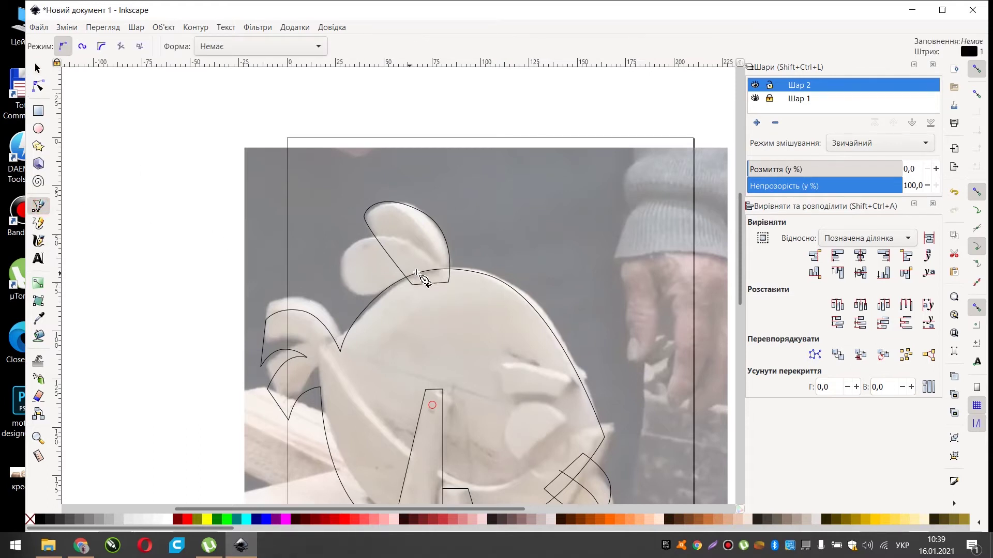
{"action": "left_click", "coordinate": [442, 274]}
{"action": "left_click_drag", "start_coordinate": [397, 240], "coordinate": [373, 238]}
{"action": "left_click_drag", "start_coordinate": [341, 274], "coordinate": [404, 294]}
{"action": "left_click", "coordinate": [441, 275]}
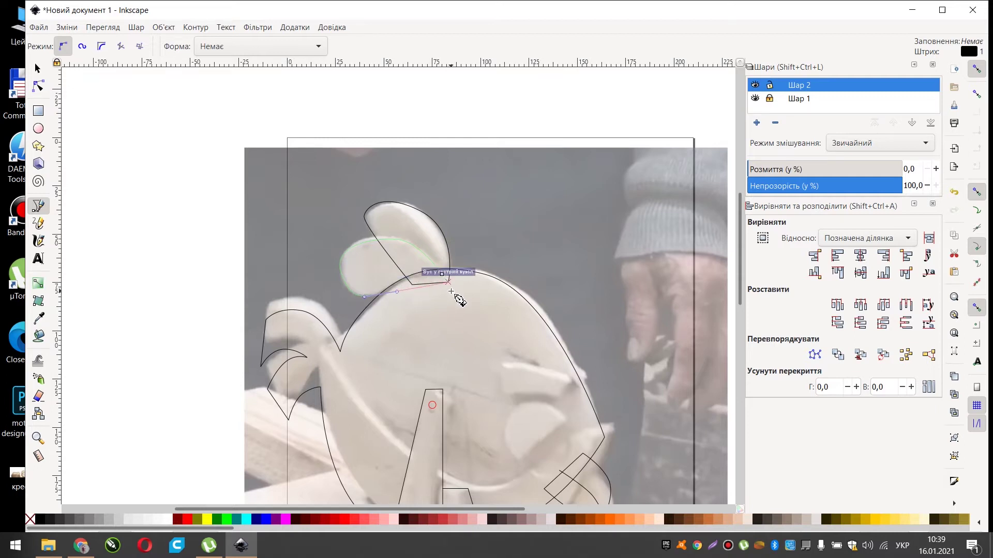
{"action": "scroll", "coordinate": [451, 292], "scroll_direction": "up", "scroll_amount": 3}
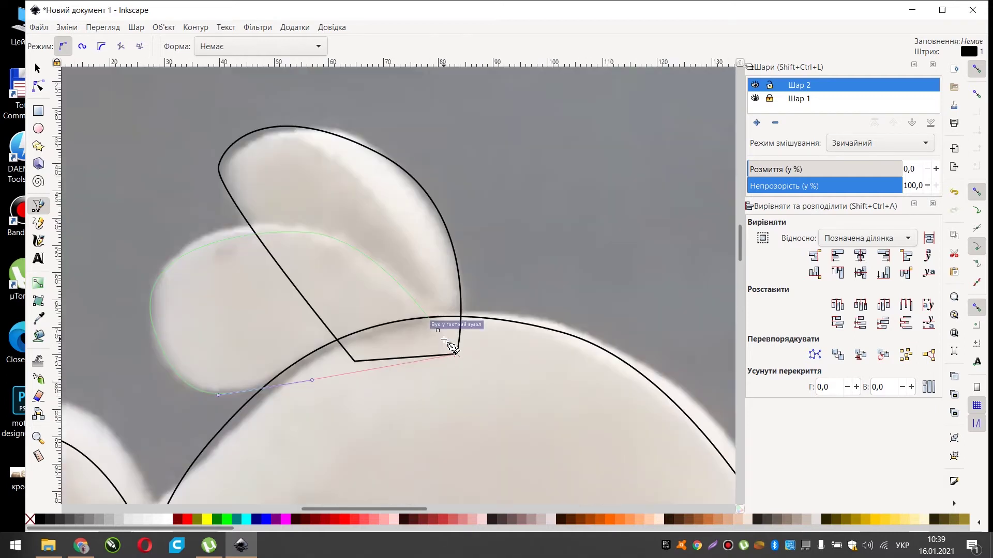
{"action": "scroll", "coordinate": [444, 338], "scroll_direction": "up", "scroll_amount": 3}
{"action": "left_click", "coordinate": [436, 332]}
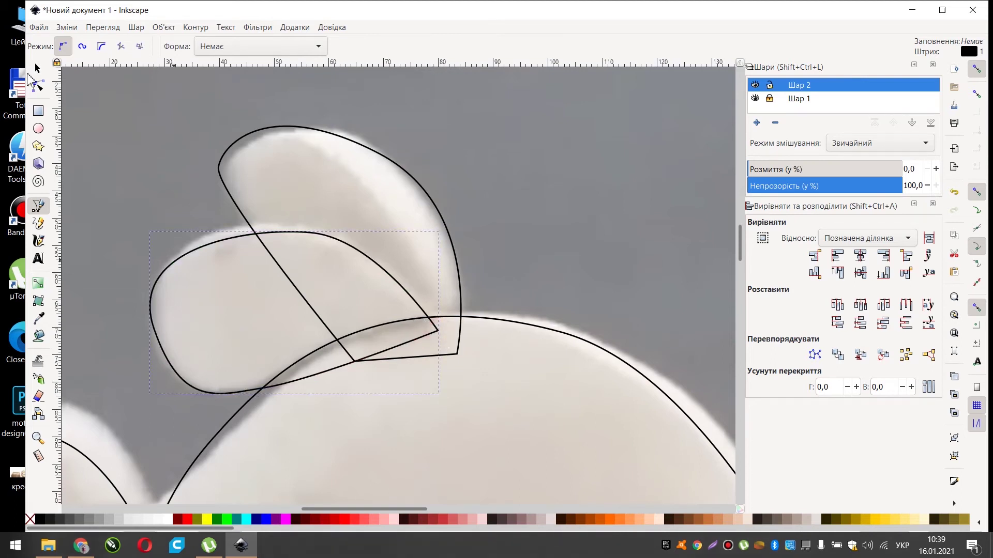
- Move the lower comb lobe's bottom node to about X 50.6, Y 78.5 mm and adjust its handles to follow the back
{"action": "left_click", "coordinate": [38, 85]}
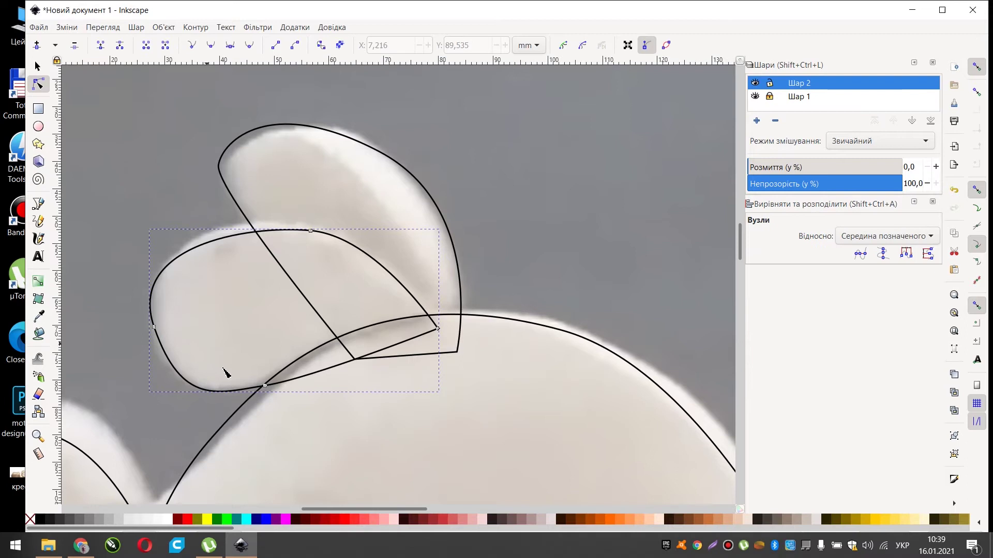
{"action": "left_click", "coordinate": [264, 386]}
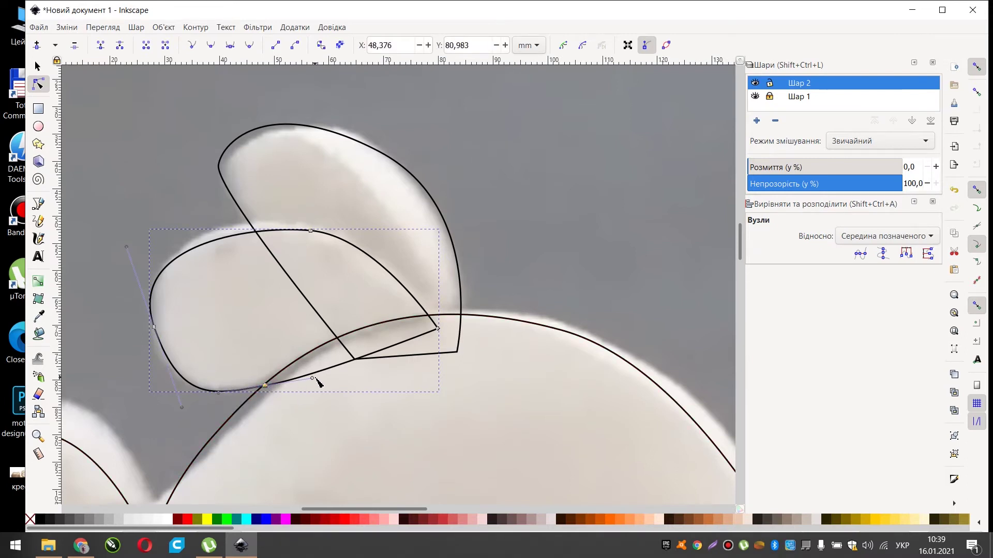
{"action": "left_click_drag", "start_coordinate": [313, 381], "coordinate": [278, 373]}
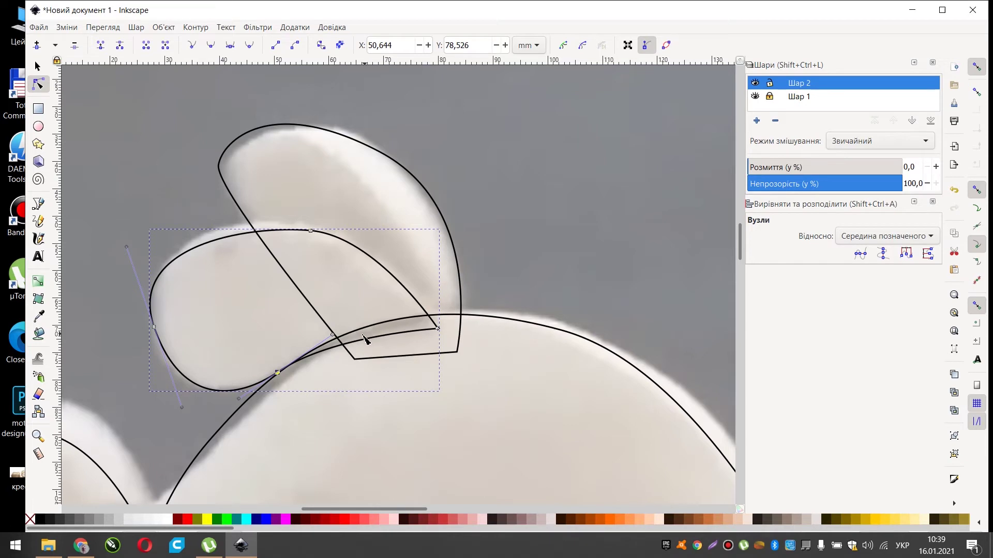
{"action": "scroll", "coordinate": [273, 275], "scroll_direction": "down", "scroll_amount": 6}
{"action": "scroll", "coordinate": [274, 275], "scroll_direction": "up", "scroll_amount": 4}
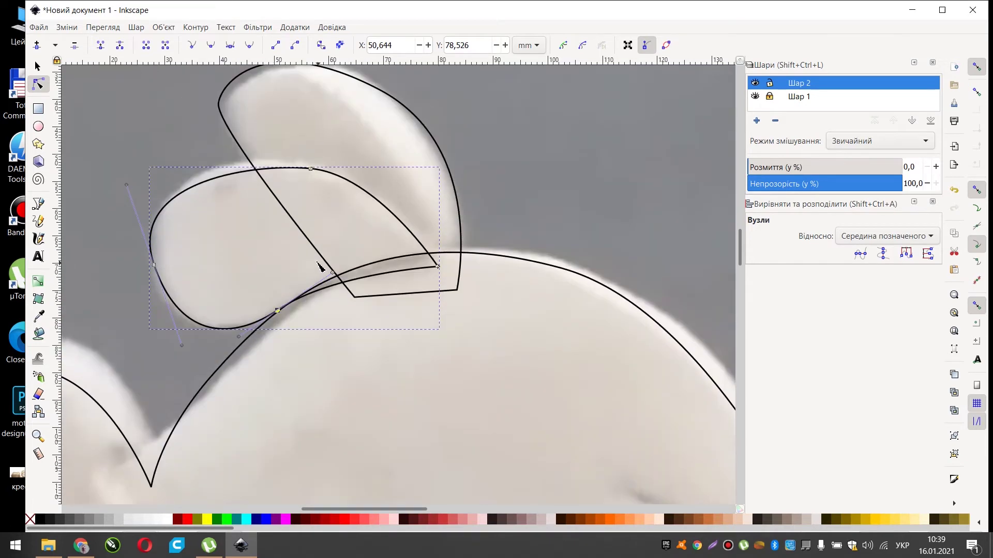
{"action": "scroll", "coordinate": [318, 266], "scroll_direction": "down", "scroll_amount": 3}
{"action": "scroll", "coordinate": [338, 272], "scroll_direction": "down", "scroll_amount": 3}
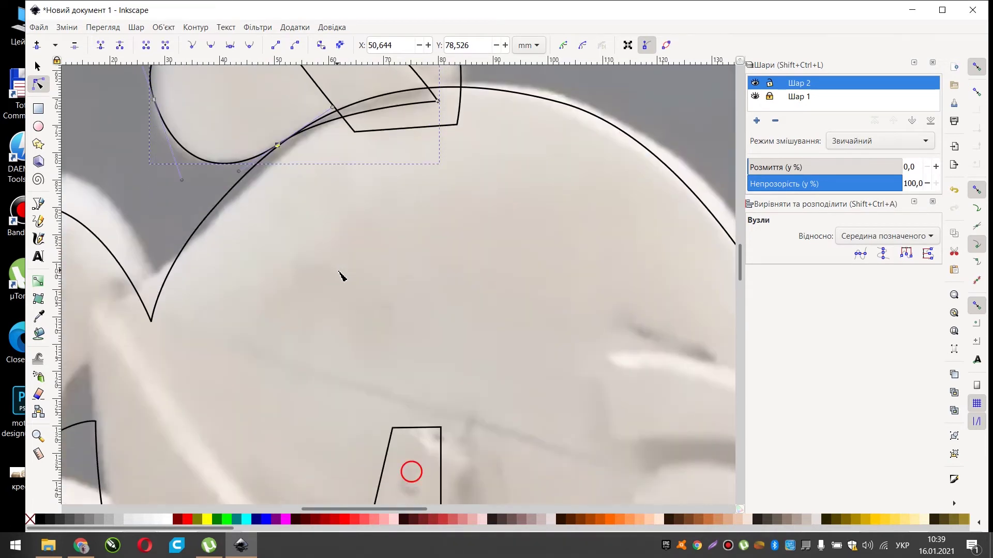
{"action": "scroll", "coordinate": [340, 276], "scroll_direction": "down", "scroll_amount": 6}
{"action": "scroll", "coordinate": [409, 312], "scroll_direction": "up", "scroll_amount": 3}
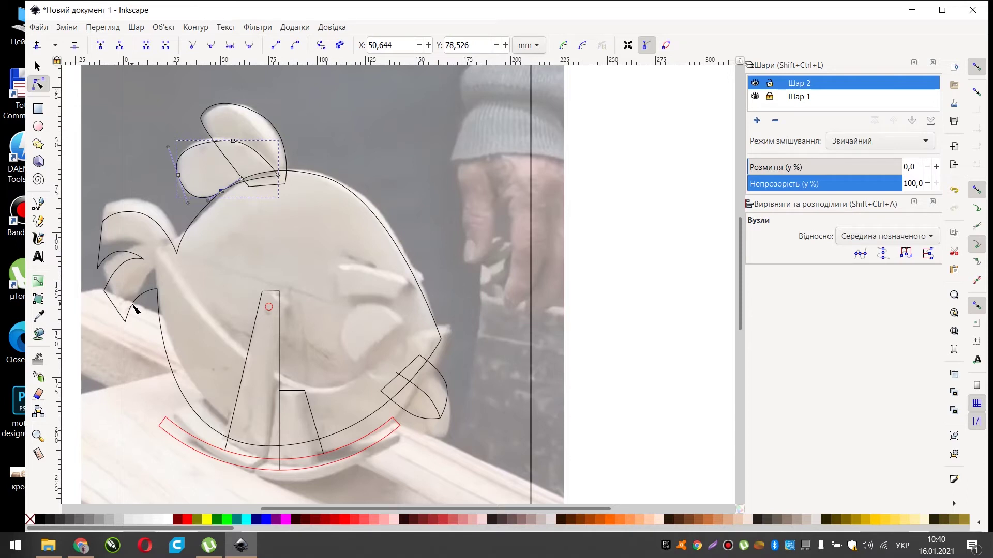
- Copy the body outline and paste the duplicate in place directly over the original
{"action": "left_click", "coordinate": [415, 275]}
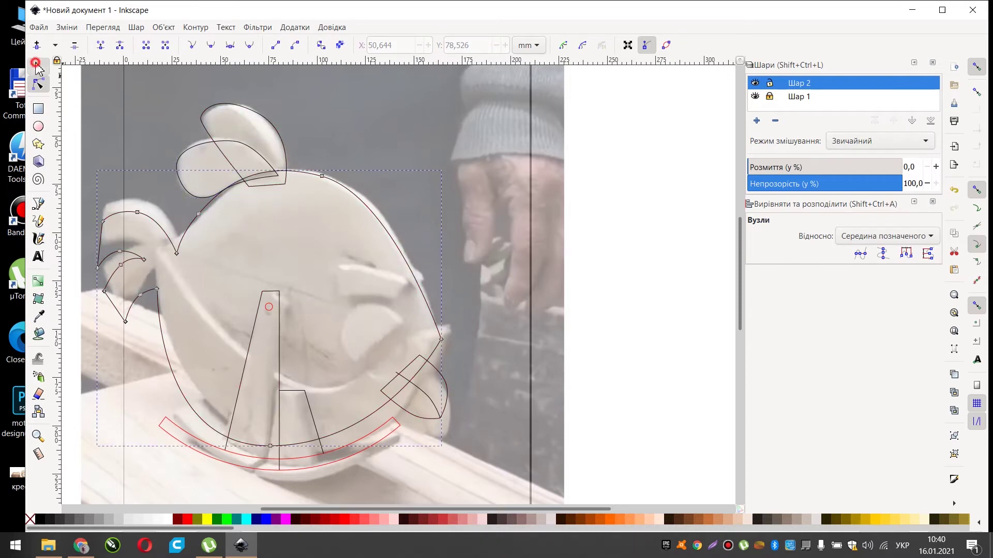
{"action": "left_click", "coordinate": [37, 66]}
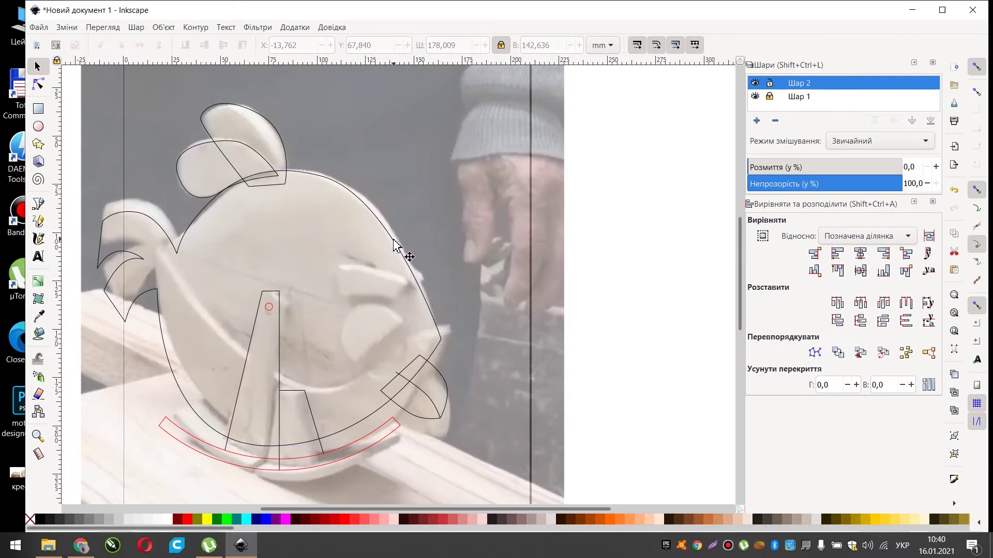
{"action": "left_click", "coordinate": [72, 31]}
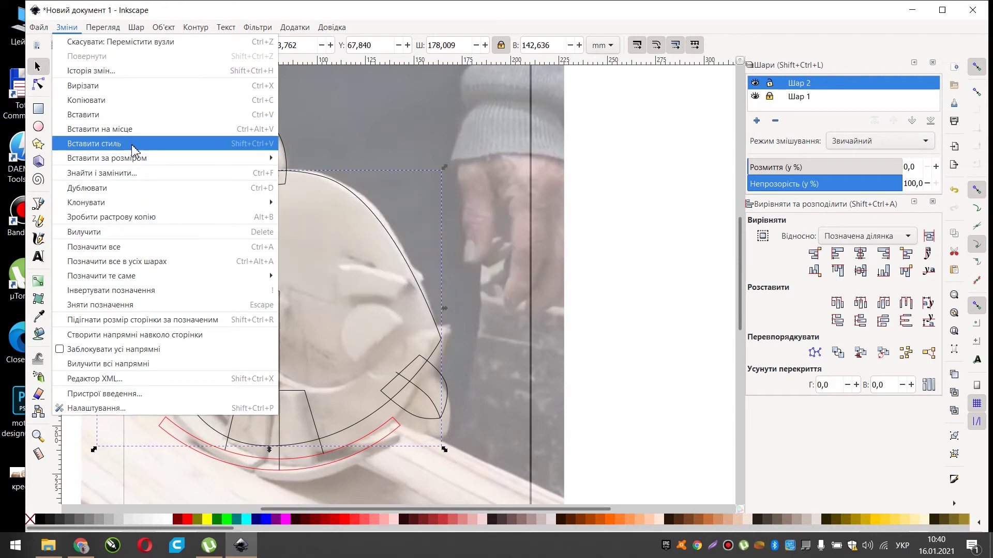
{"action": "left_click", "coordinate": [119, 100]}
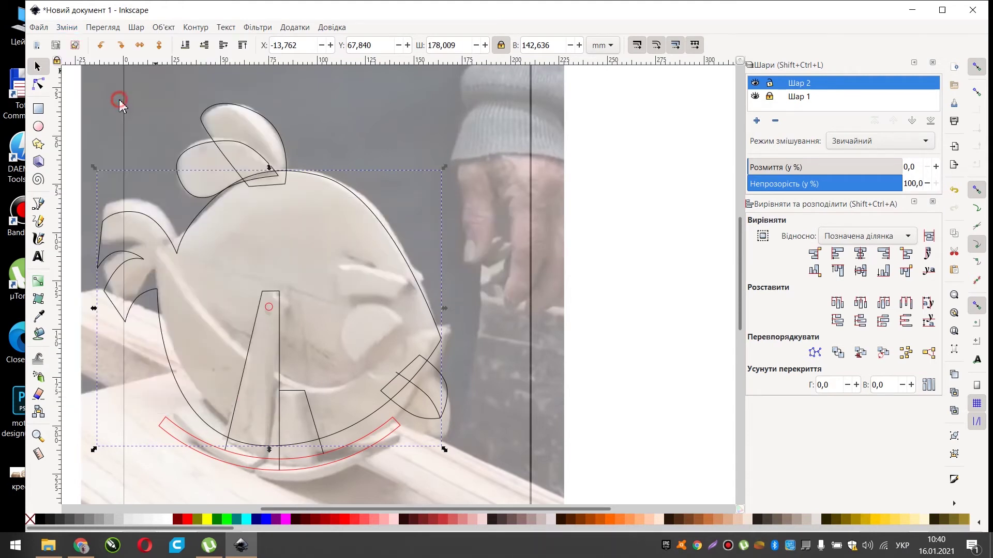
{"action": "left_click", "coordinate": [72, 29]}
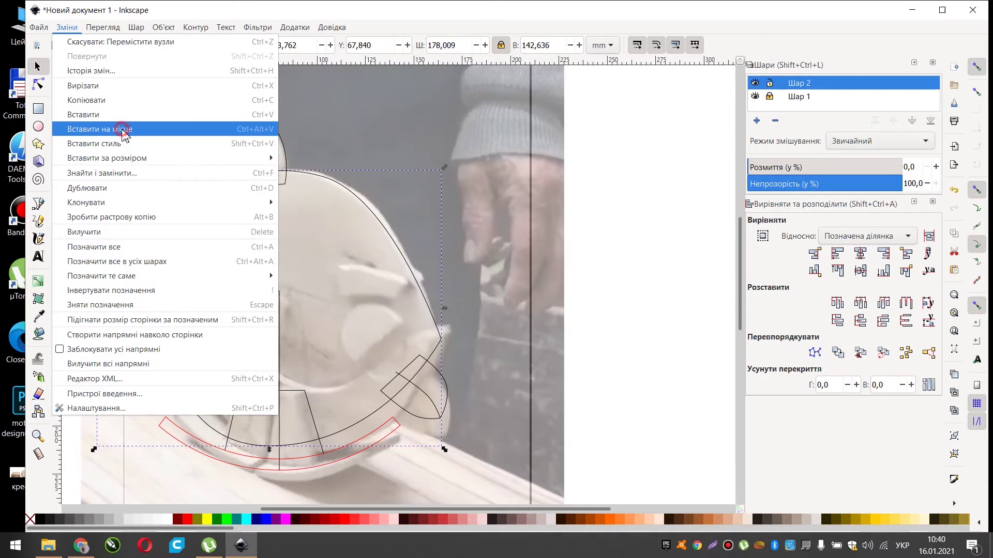
{"action": "left_click", "coordinate": [124, 131]}
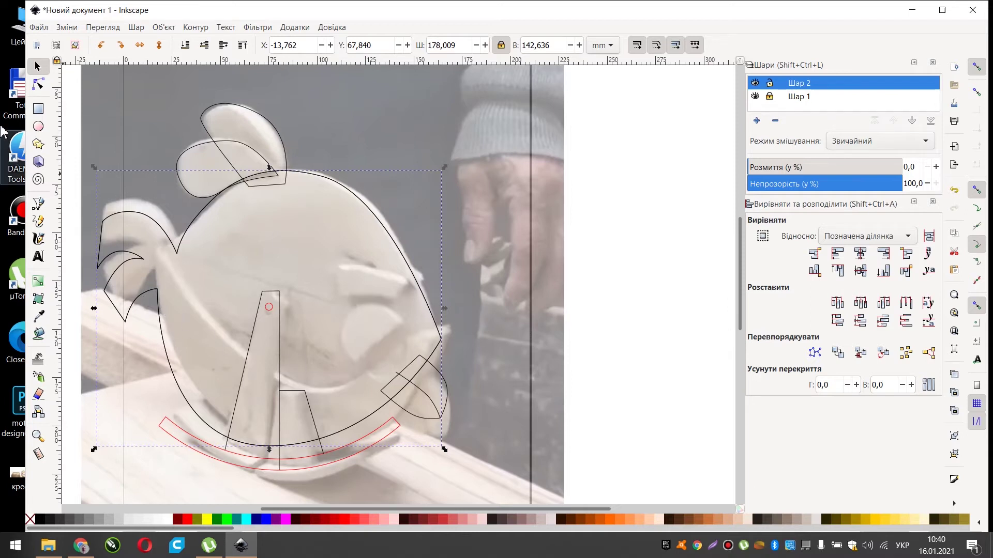
- Draw a closed shape about 196 by 106 mm around the lower body, its upper edge curving from the beak tip to the tail base
{"action": "left_click", "coordinate": [38, 83]}
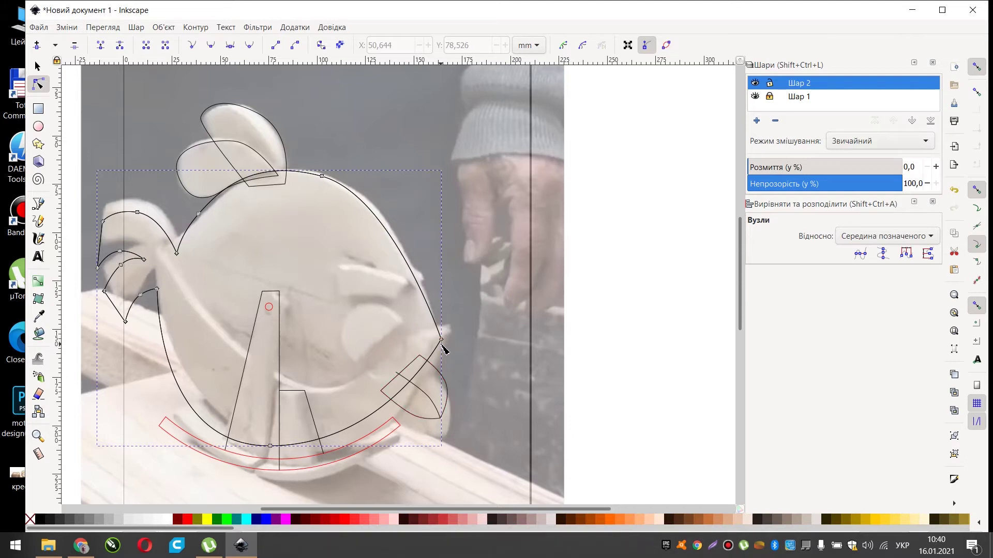
{"action": "left_click", "coordinate": [37, 205]}
{"action": "left_click", "coordinate": [441, 342]}
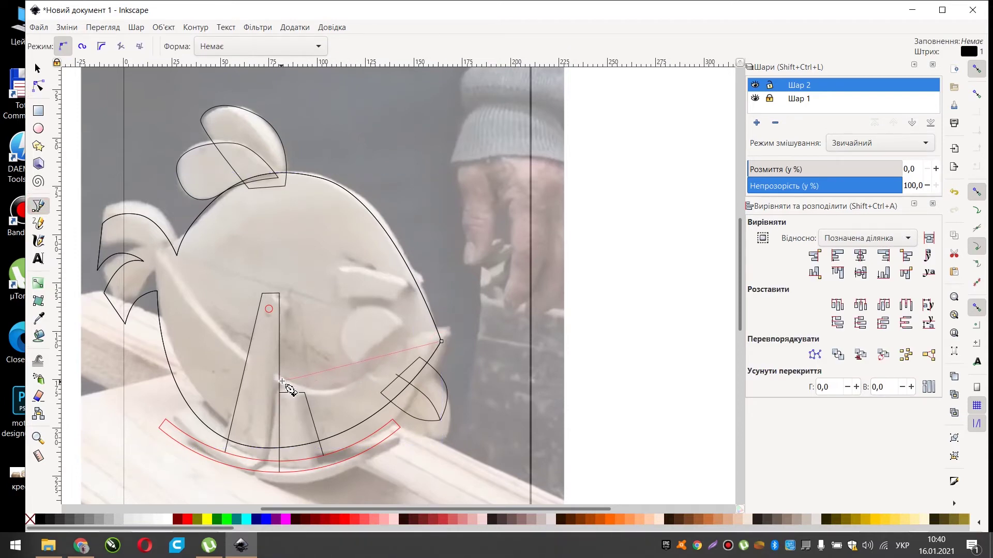
{"action": "left_click_drag", "start_coordinate": [282, 381], "coordinate": [200, 374]}
{"action": "left_click", "coordinate": [156, 293]}
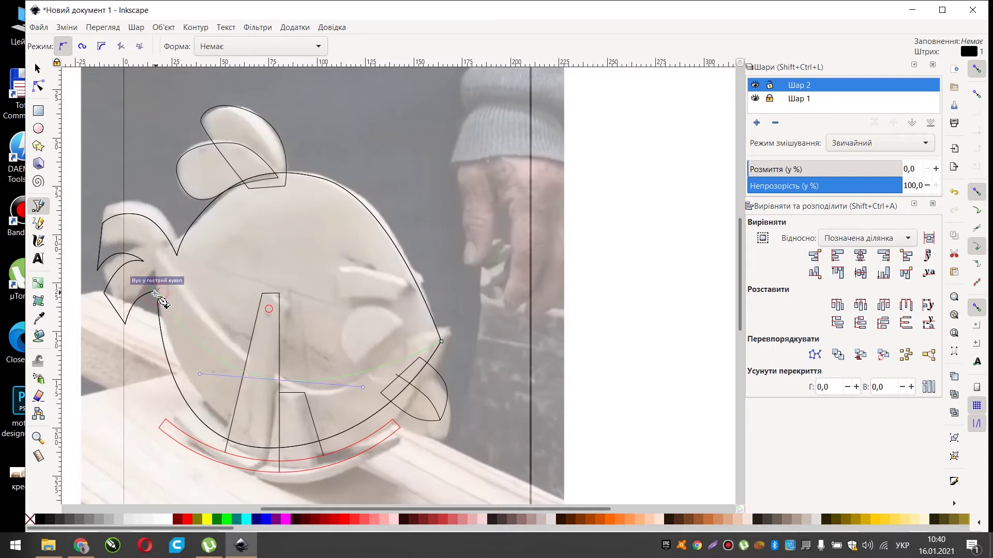
{"action": "left_click", "coordinate": [97, 450]}
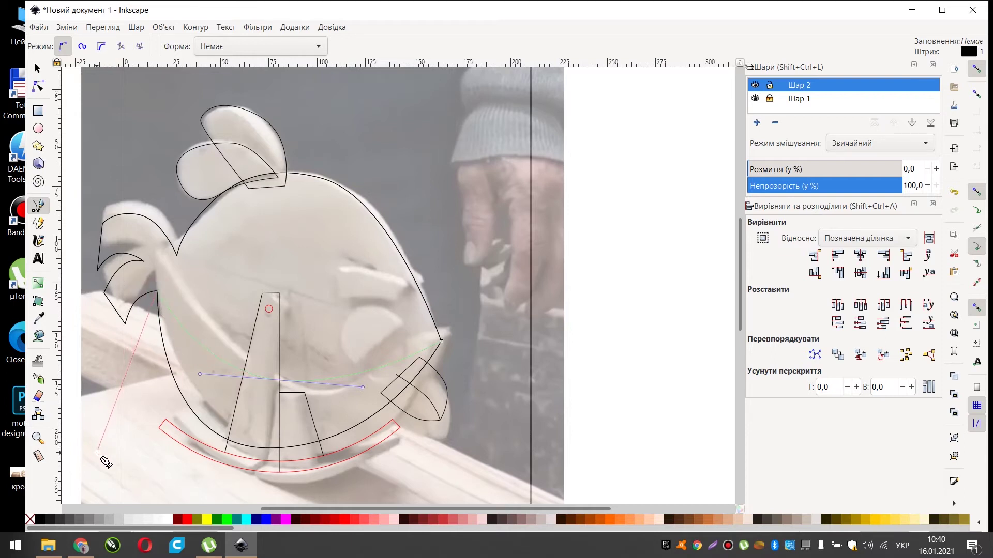
{"action": "left_click", "coordinate": [279, 495]}
{"action": "left_click", "coordinate": [475, 418]}
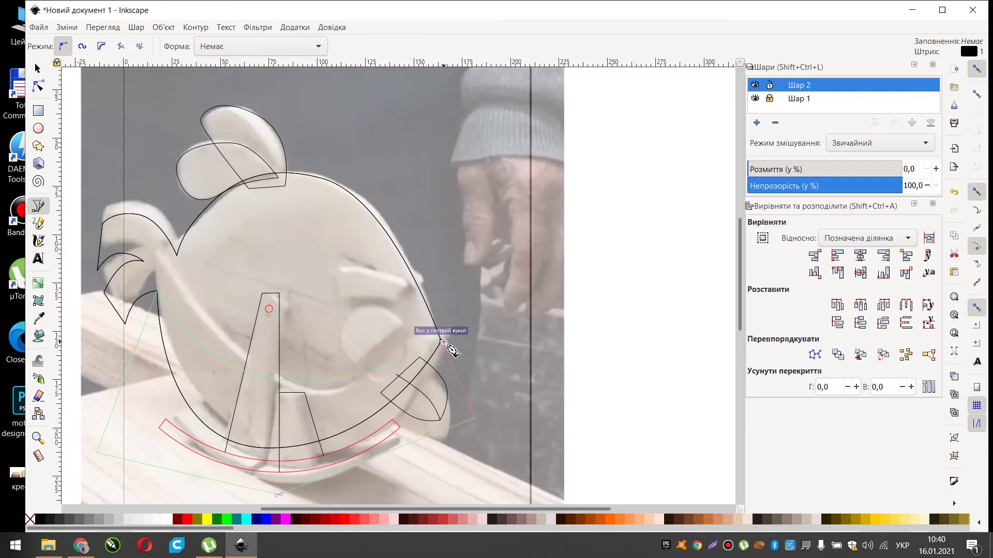
{"action": "left_click", "coordinate": [441, 341]}
{"action": "key", "text": "Escape"}
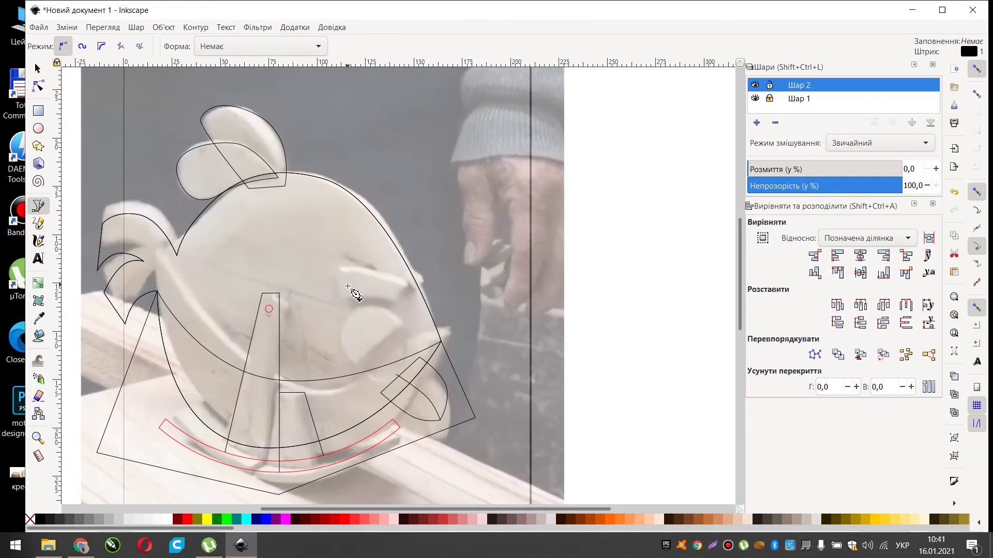
- Intersect the body duplicate with the enclosing shape to cut out a separate belly piece
{"action": "left_click", "coordinate": [38, 70]}
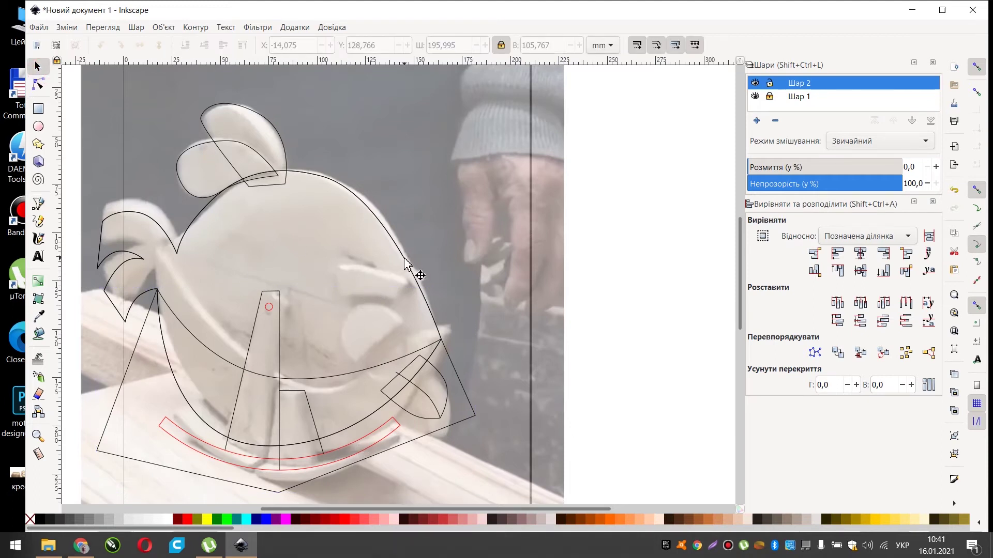
{"action": "left_click", "coordinate": [402, 260]}
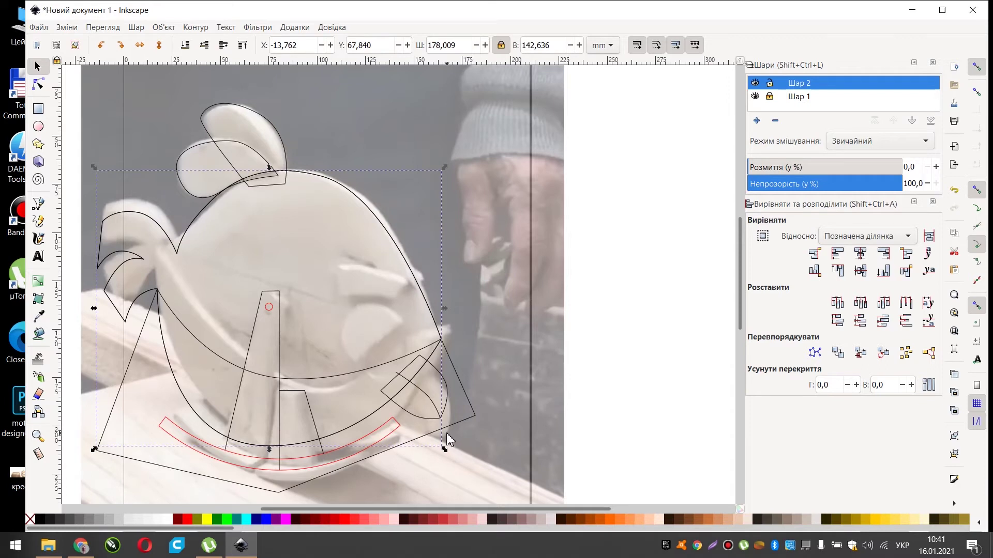
{"action": "left_click", "coordinate": [460, 425], "text": "shift"}
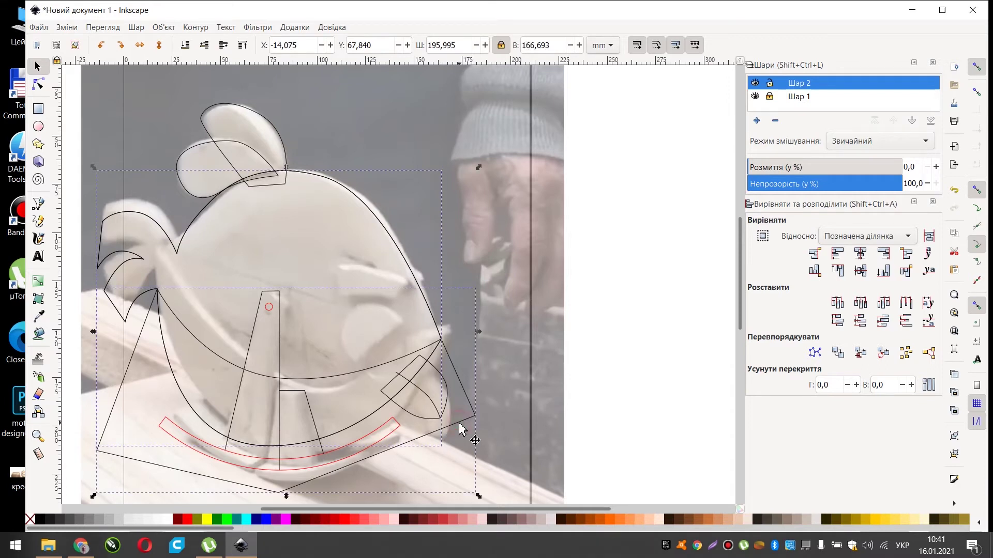
{"action": "left_click", "coordinate": [196, 27]}
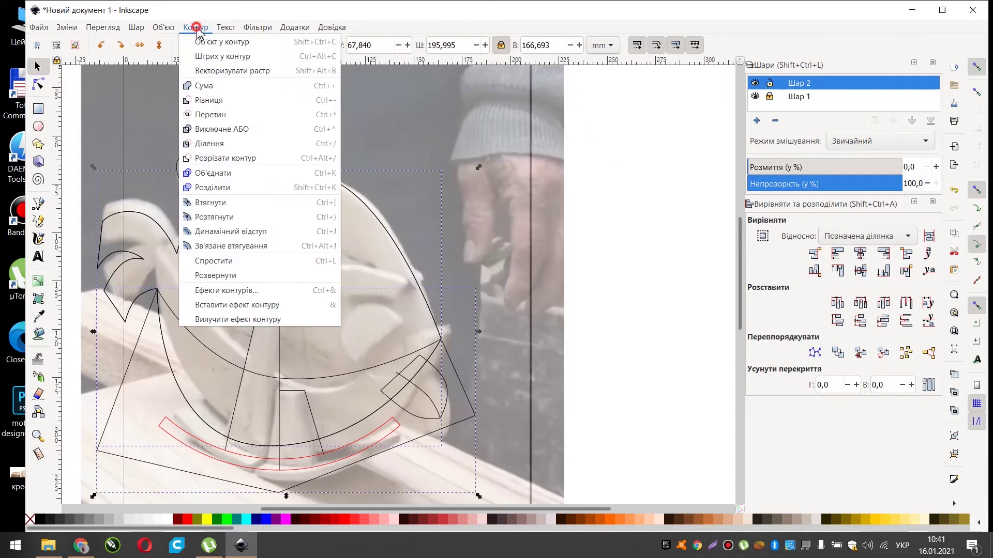
{"action": "left_click", "coordinate": [236, 124]}
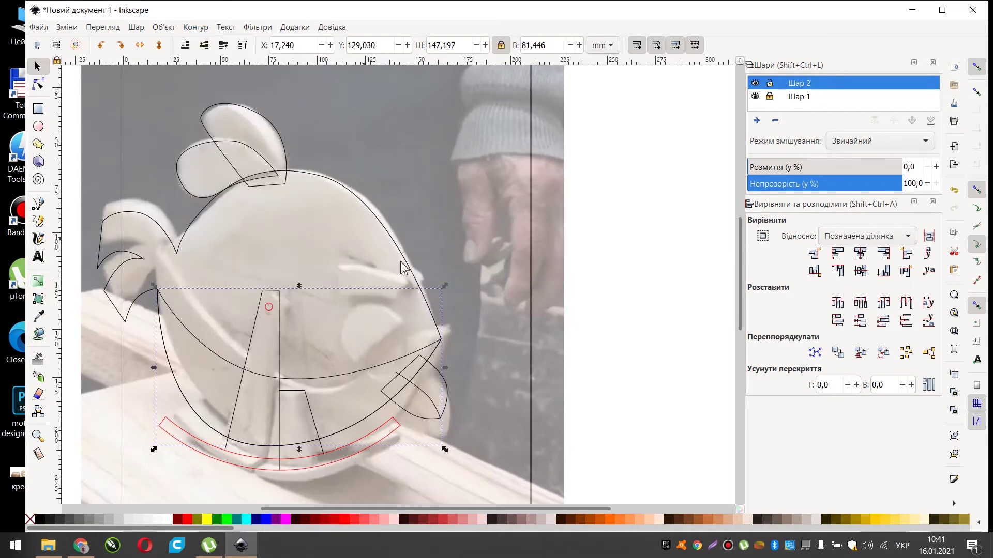
- Merge the full body outline and the wattle shape with Union
{"action": "left_click", "coordinate": [570, 280]}
{"action": "left_click", "coordinate": [340, 376]}
{"action": "left_click", "coordinate": [386, 233]}
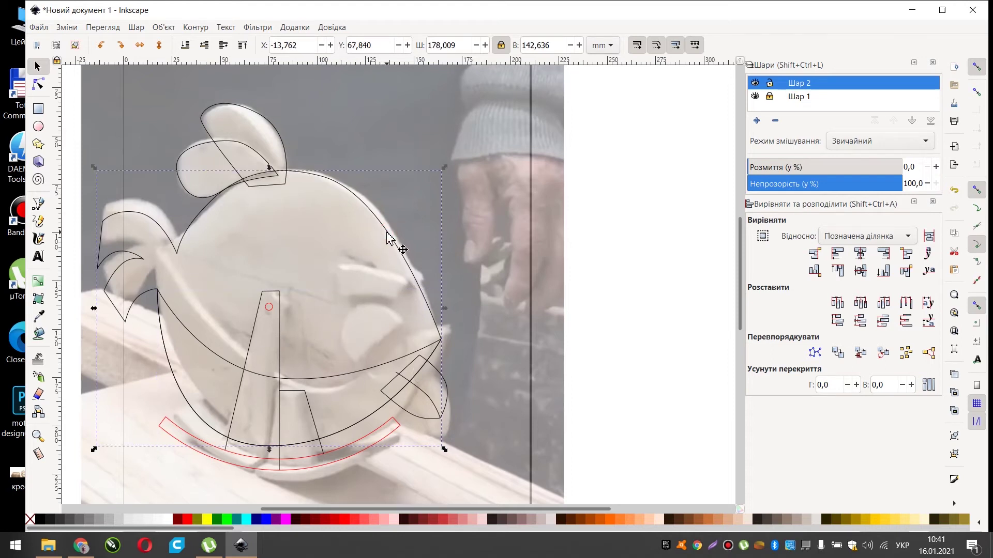
{"action": "left_click", "coordinate": [447, 394], "text": "shift"}
{"action": "left_click", "coordinate": [195, 28]}
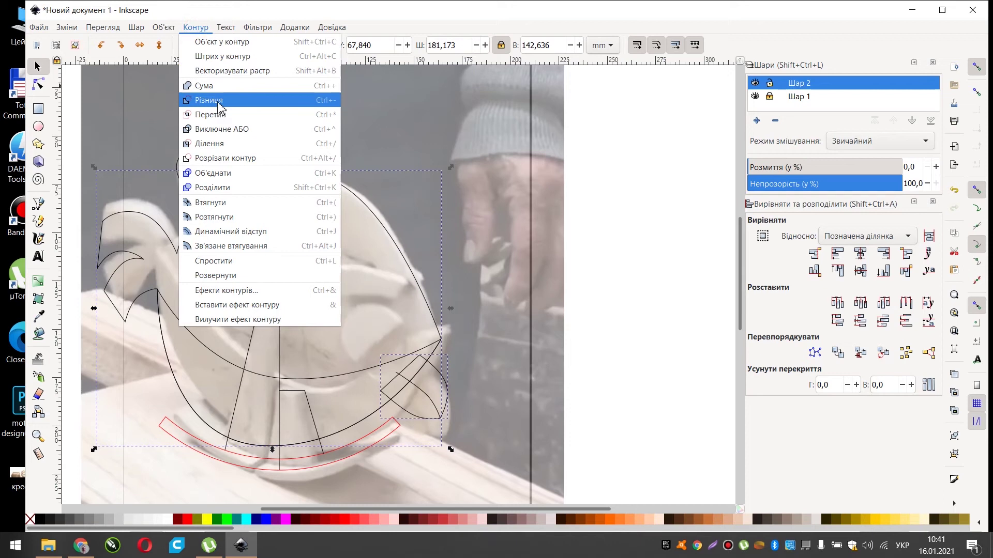
{"action": "left_click", "coordinate": [209, 86]}
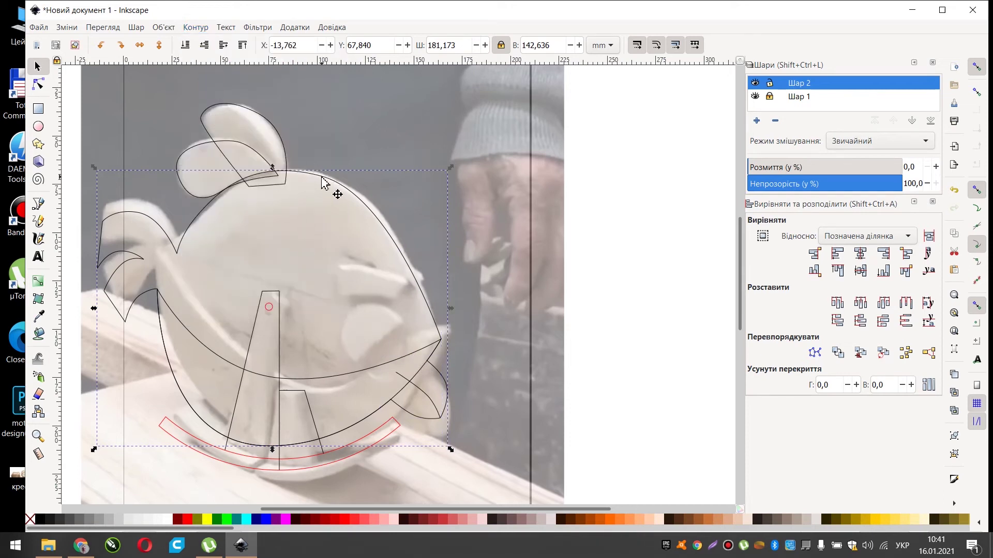
- Merge the upper comb lobe into the body outline with Union, and clear the selection
{"action": "left_click", "coordinate": [277, 130], "text": "shift"}
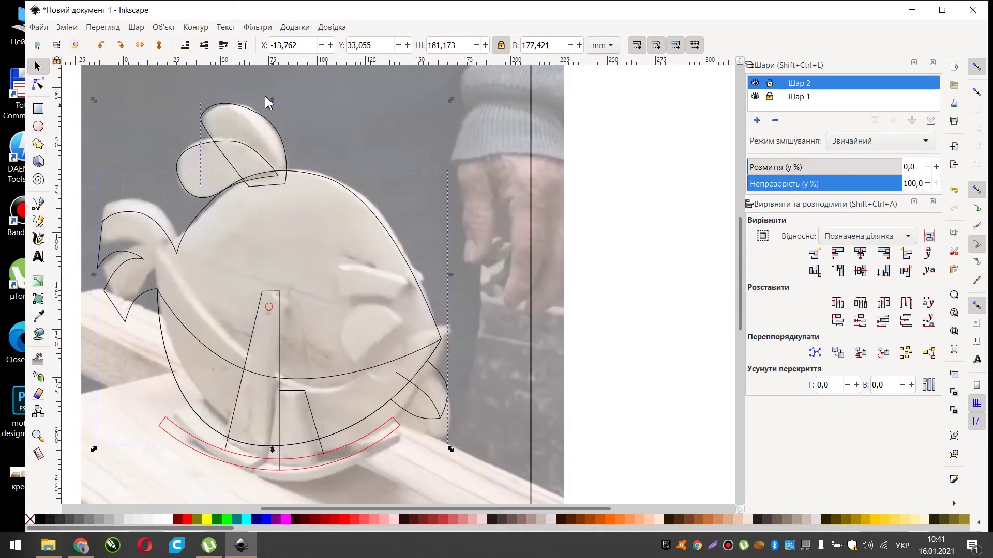
{"action": "left_click", "coordinate": [195, 28]}
{"action": "left_click", "coordinate": [209, 86]}
{"action": "left_click", "coordinate": [451, 189]}
- Move the upper end node of the wattle's inner curve onto the body edge at about X 147.8, Y 176.6 mm
{"action": "scroll", "coordinate": [364, 200], "scroll_direction": "down", "scroll_amount": 5}
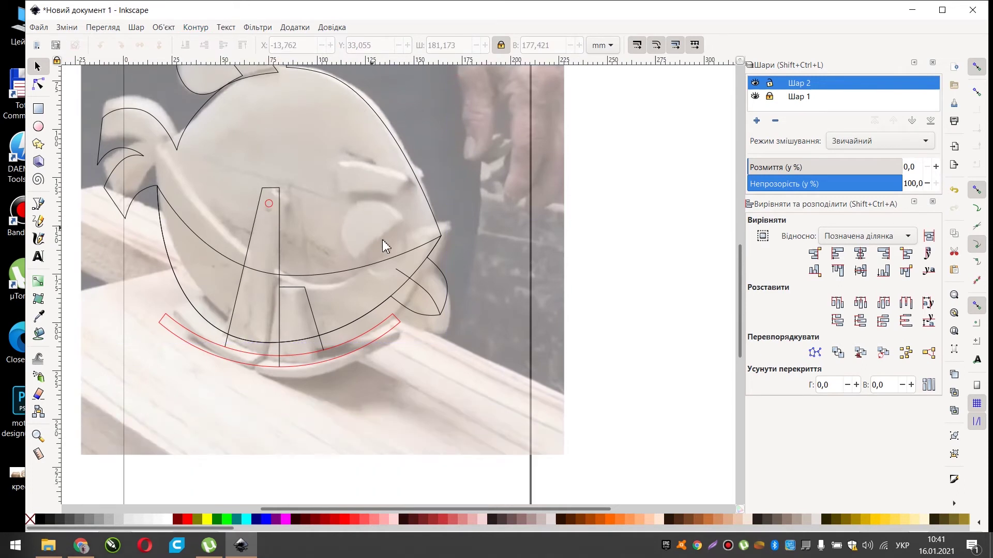
{"action": "scroll", "coordinate": [383, 240], "scroll_direction": "down", "scroll_amount": 2}
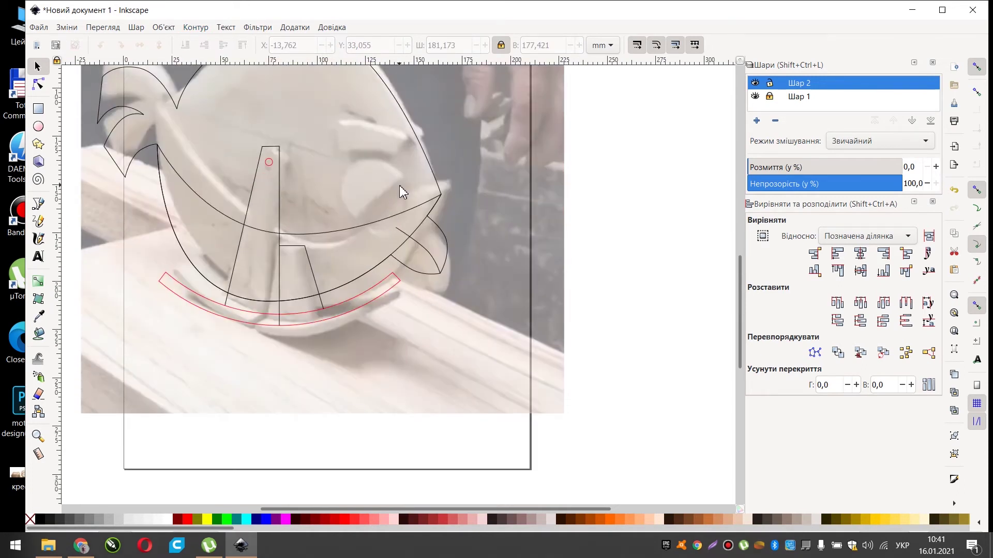
{"action": "left_click", "coordinate": [412, 240]}
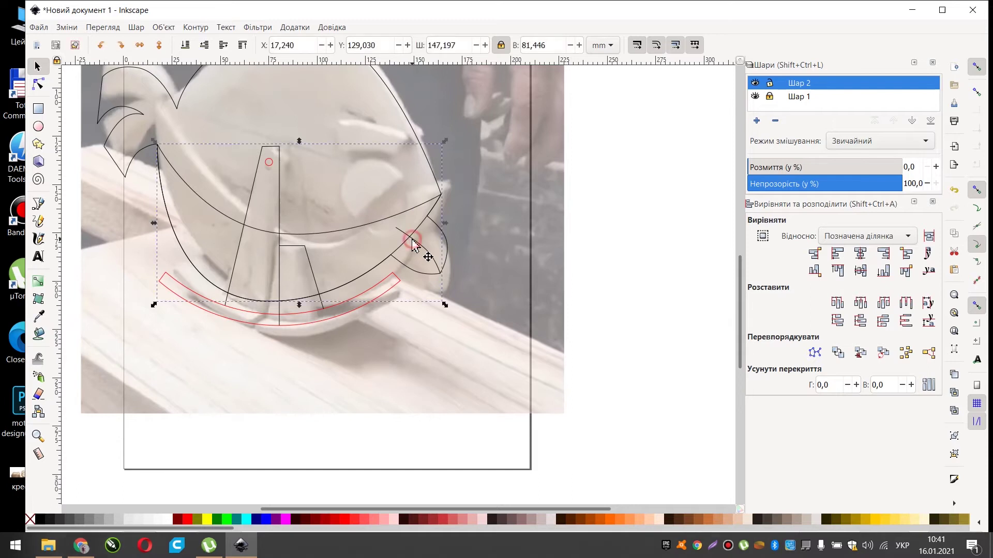
{"action": "left_click", "coordinate": [326, 390]}
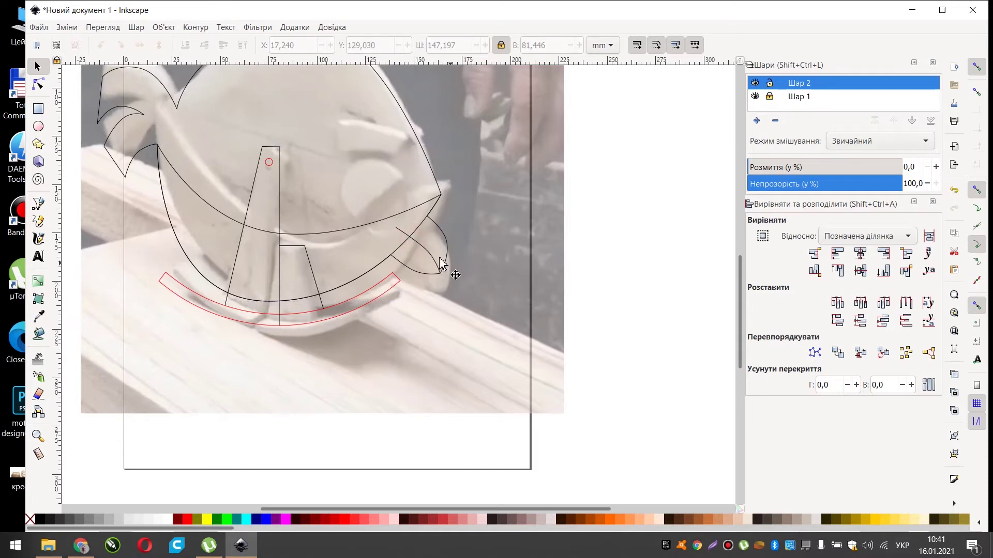
{"action": "left_click", "coordinate": [39, 84]}
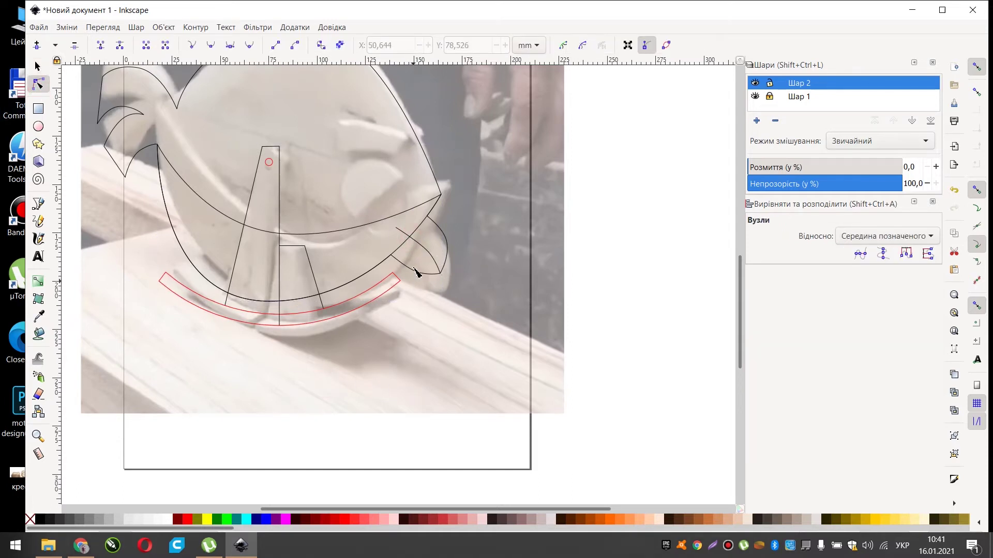
{"action": "left_click", "coordinate": [422, 247]}
{"action": "scroll", "coordinate": [432, 259], "scroll_direction": "up", "scroll_amount": 5}
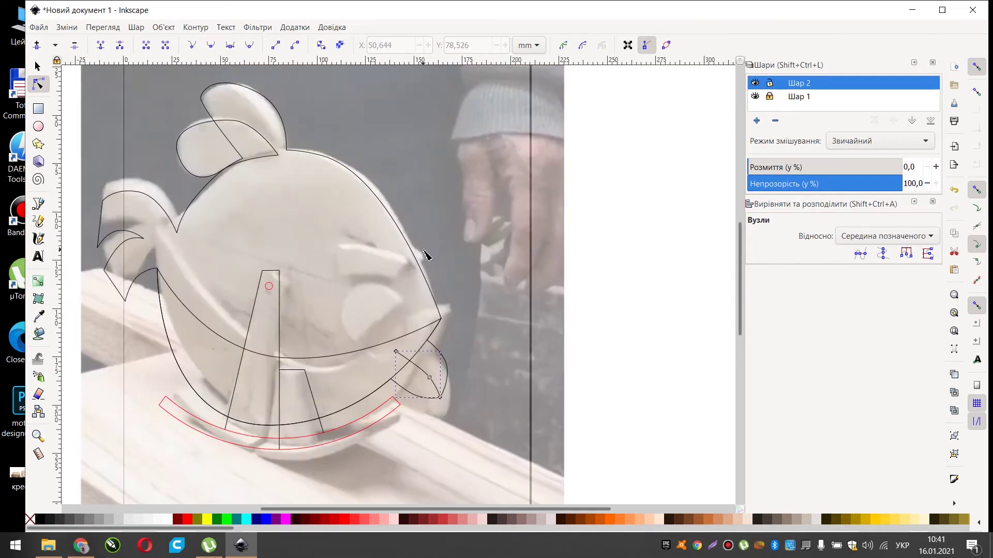
{"action": "scroll", "coordinate": [425, 255], "scroll_direction": "down", "scroll_amount": 4}
{"action": "scroll", "coordinate": [432, 294], "scroll_direction": "up", "scroll_amount": 3, "text": "ctrl"}
{"action": "left_click_drag", "start_coordinate": [337, 171], "coordinate": [377, 195]}
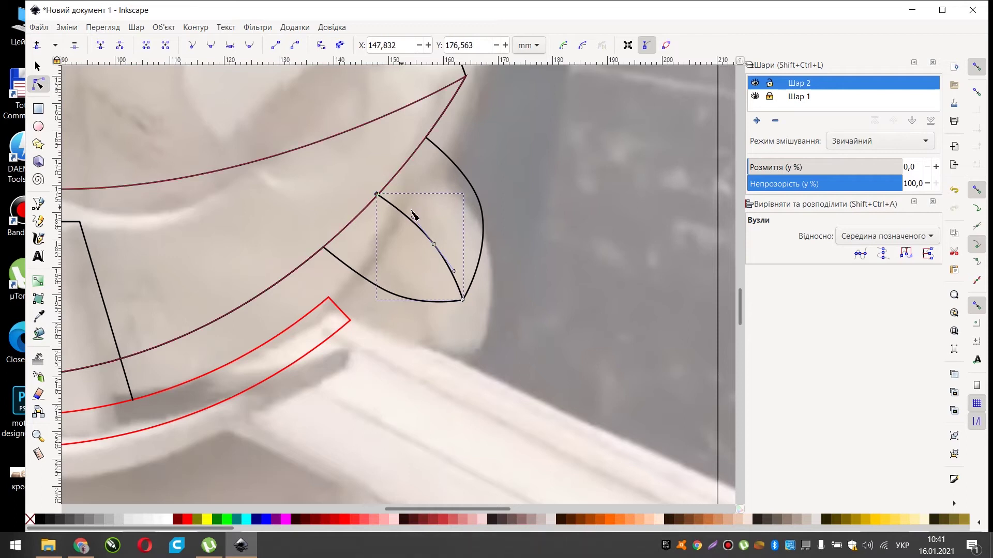
- Draw a closed half-round Bezier shape about 21 mm wide below the belly piece's upper edge, near the beak
{"action": "scroll", "coordinate": [412, 226], "scroll_direction": "down", "scroll_amount": 2}
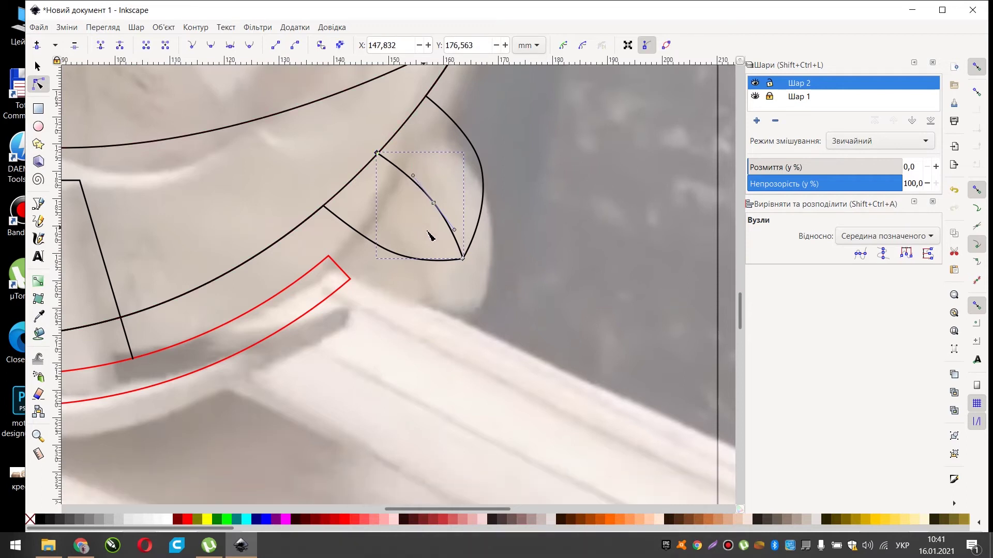
{"action": "scroll", "coordinate": [432, 238], "scroll_direction": "down", "scroll_amount": 3, "text": "ctrl"}
{"action": "scroll", "coordinate": [360, 142], "scroll_direction": "up", "scroll_amount": 3, "text": "ctrl"}
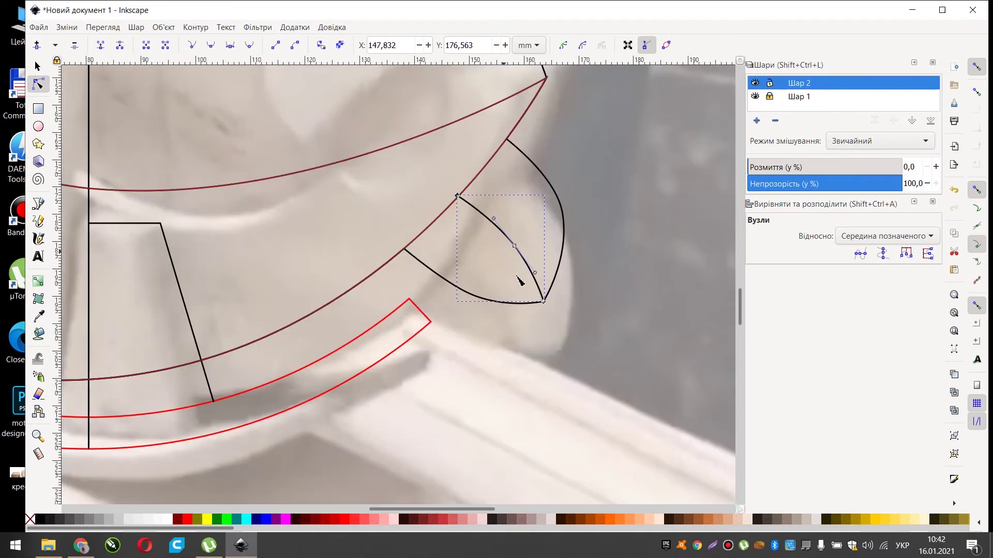
{"action": "scroll", "coordinate": [454, 205], "scroll_direction": "down", "scroll_amount": 3, "text": "ctrl"}
{"action": "scroll", "coordinate": [457, 208], "scroll_direction": "up", "scroll_amount": 2, "text": "ctrl"}
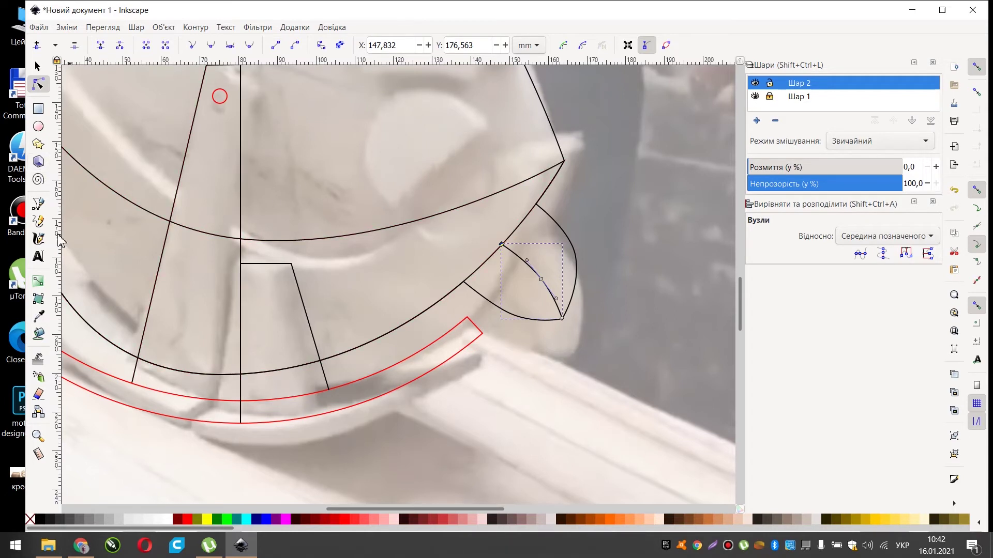
{"action": "left_click", "coordinate": [38, 204]}
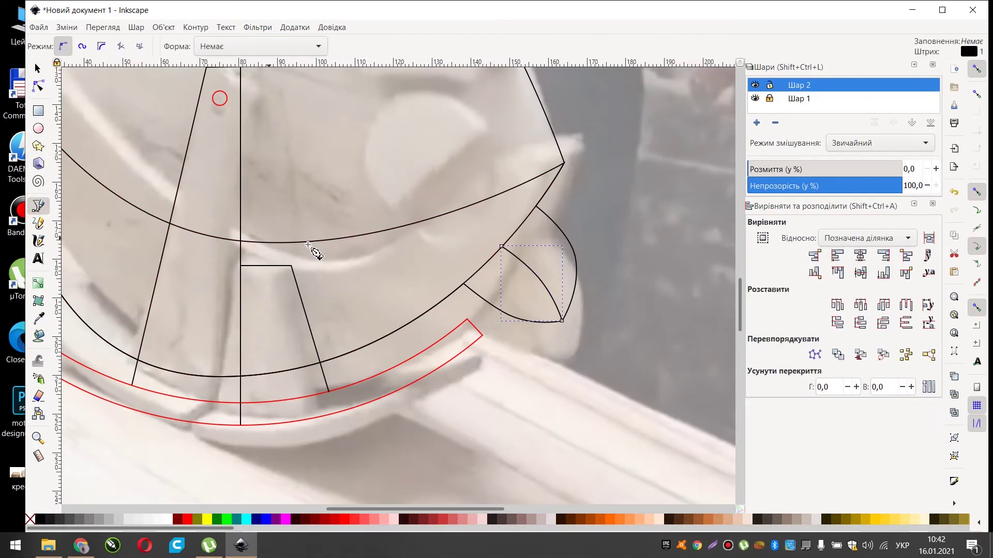
{"action": "left_click", "coordinate": [411, 224]}
{"action": "left_click_drag", "start_coordinate": [464, 241], "coordinate": [495, 226]}
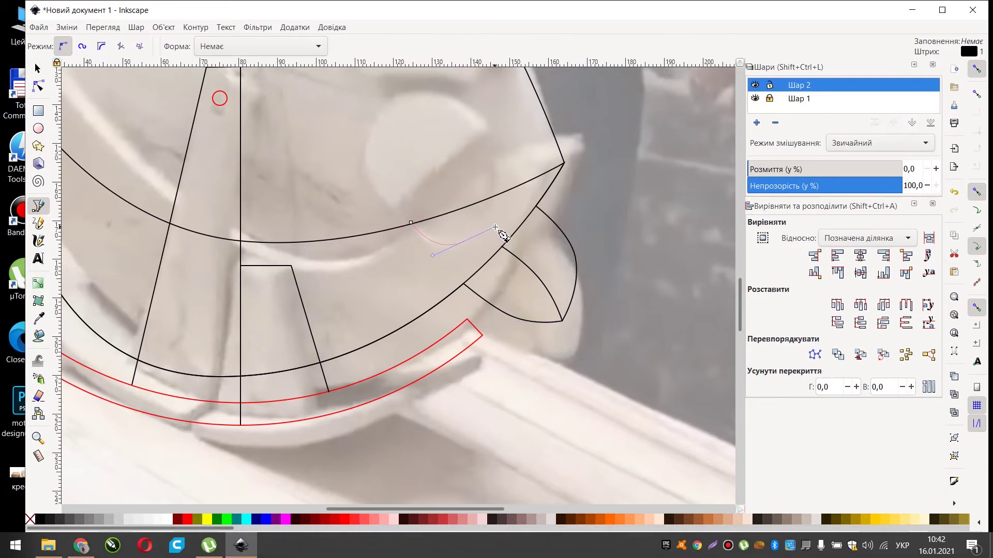
{"action": "left_click", "coordinate": [495, 196]}
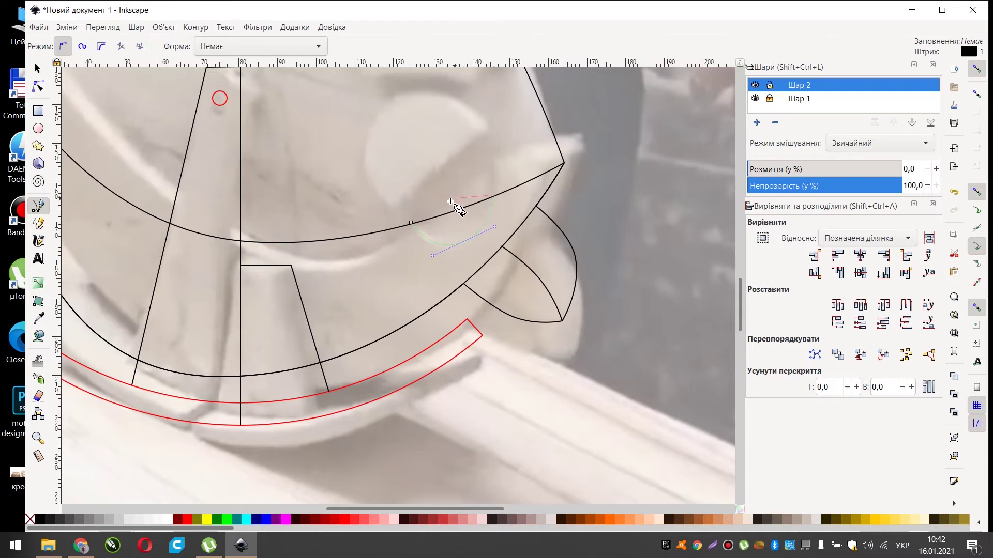
{"action": "left_click", "coordinate": [410, 223]}
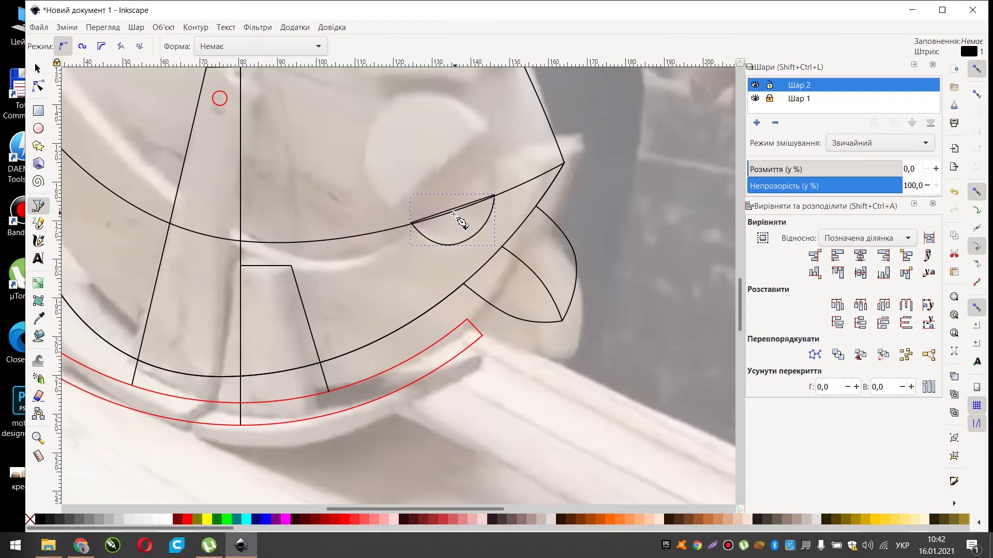
- Draw a closed half-round Bezier shape about 31 mm wide over the bird's eye, with its straight edge sloping up toward the beak
{"action": "scroll", "coordinate": [434, 199], "scroll_direction": "up", "scroll_amount": 2}
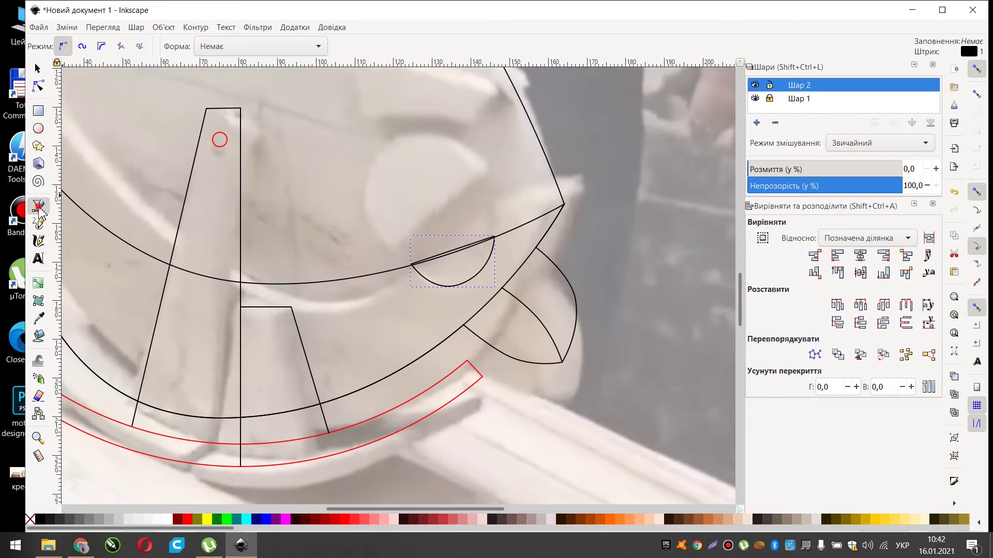
{"action": "left_click", "coordinate": [486, 174]}
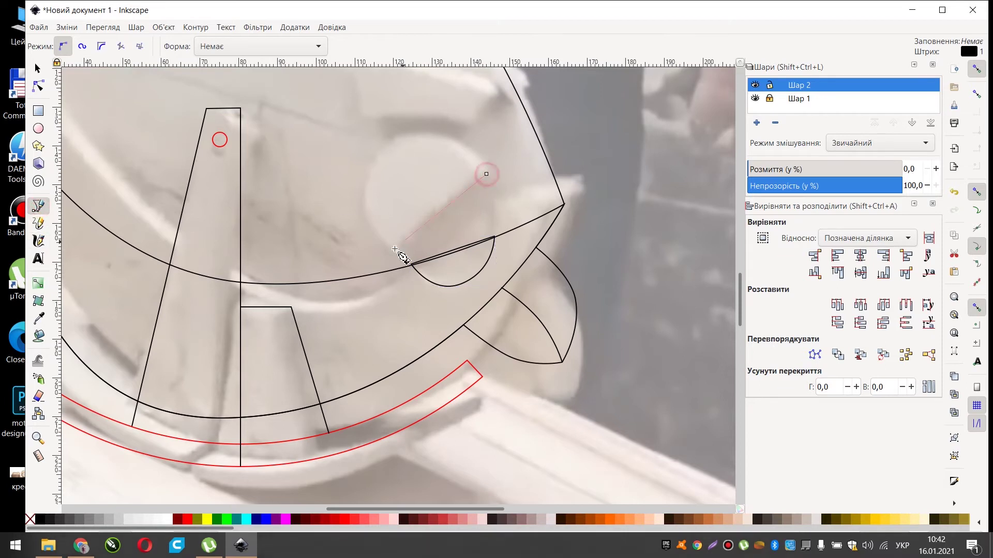
{"action": "left_click", "coordinate": [383, 241]}
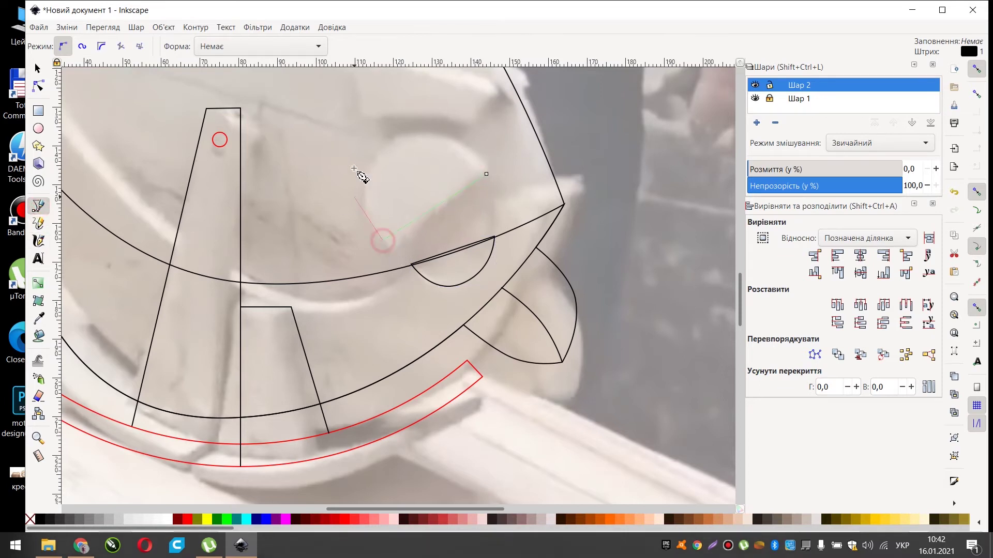
{"action": "left_click_drag", "start_coordinate": [385, 146], "coordinate": [429, 112]}
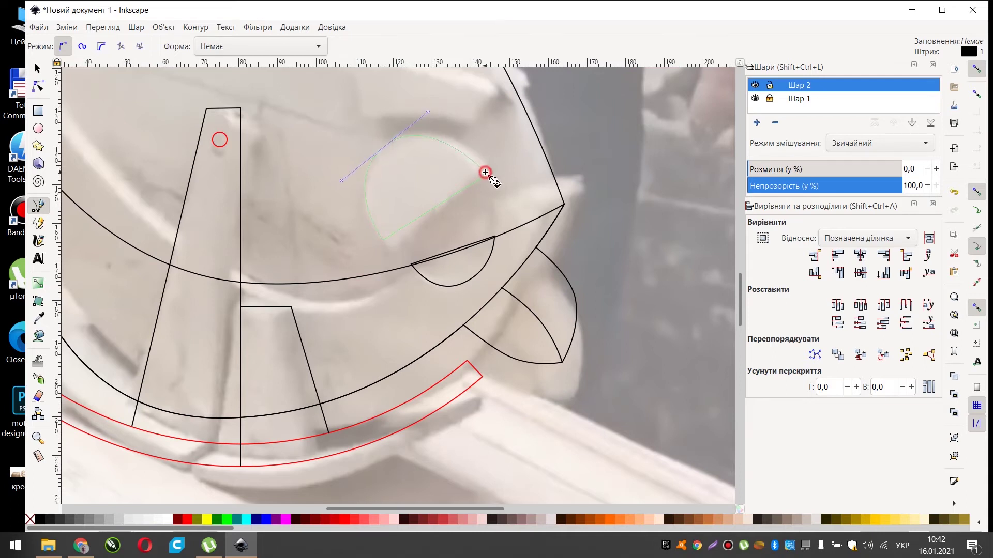
{"action": "left_click", "coordinate": [486, 173]}
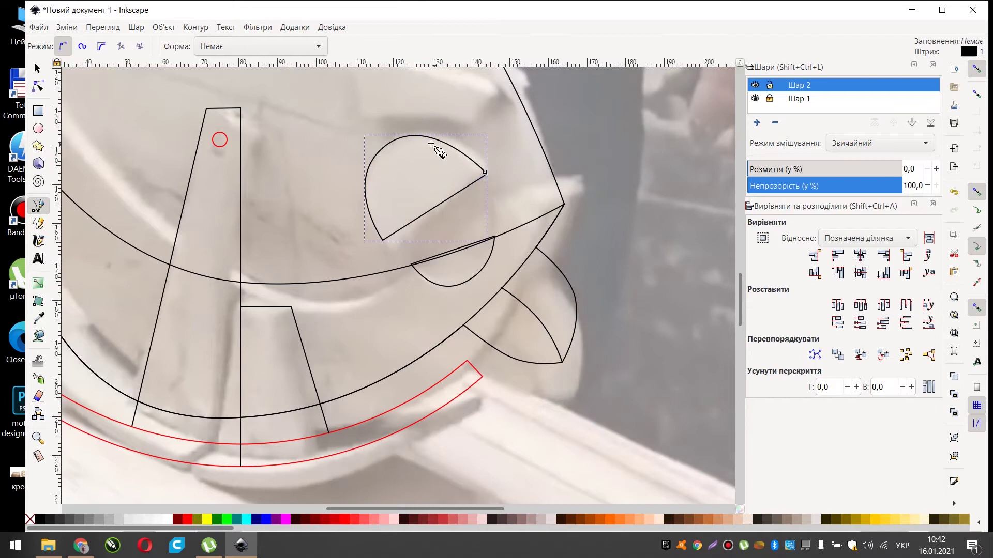
- Draw a closed curved eyebrow about 36 mm wide above the eye shape, following the photo
{"action": "scroll", "coordinate": [471, 202], "scroll_direction": "up", "scroll_amount": 4}
{"action": "left_click", "coordinate": [492, 174]}
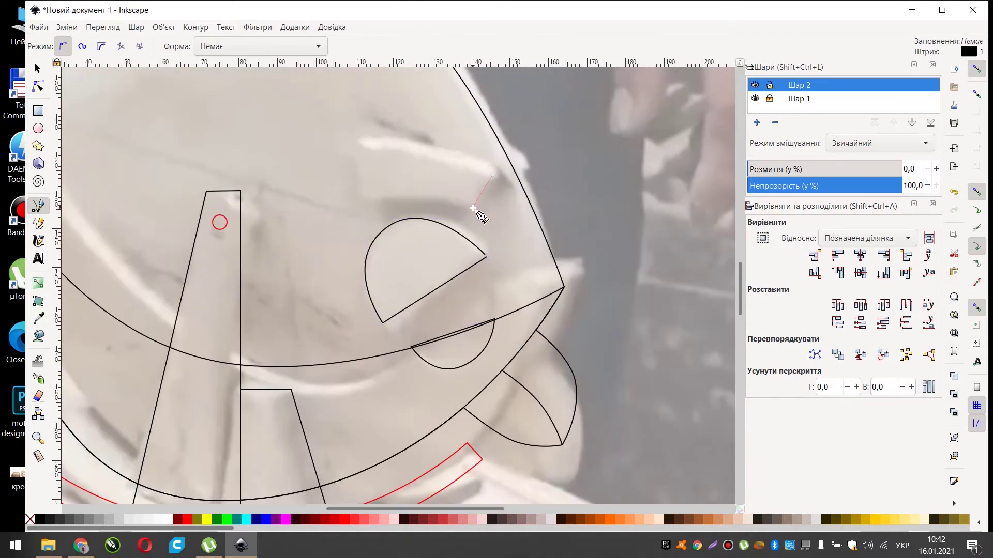
{"action": "left_click_drag", "start_coordinate": [428, 198], "coordinate": [393, 197]}
{"action": "left_click", "coordinate": [360, 200]}
{"action": "left_click", "coordinate": [355, 141]}
{"action": "left_click_drag", "start_coordinate": [399, 141], "coordinate": [462, 157]}
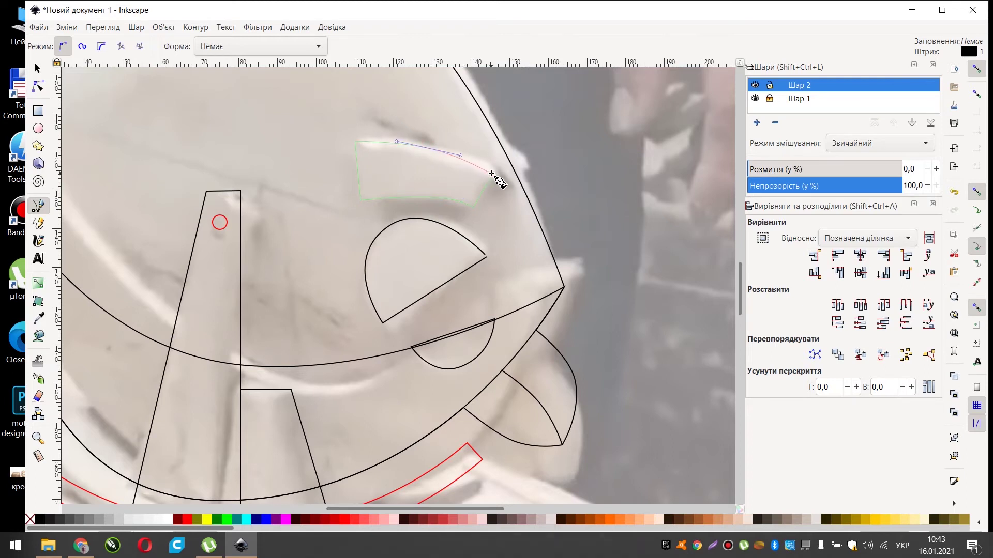
{"action": "left_click", "coordinate": [492, 174]}
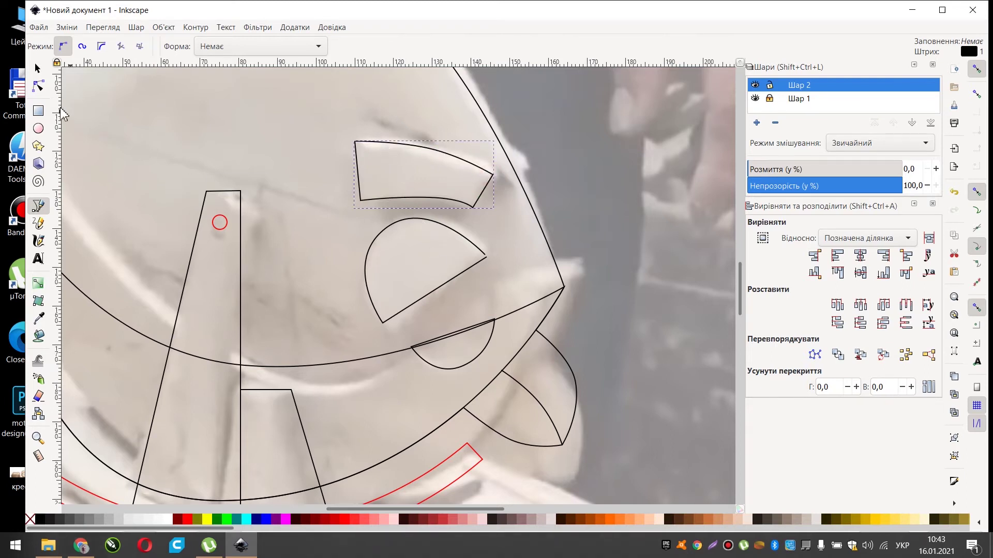
- Move the end node of the eye's curve to X 144.058, Y 147.266 mm, closing the corner nearest the beak
{"action": "left_click", "coordinate": [39, 86]}
{"action": "left_click", "coordinate": [470, 270]}
{"action": "scroll", "coordinate": [494, 271], "scroll_direction": "up", "scroll_amount": 2}
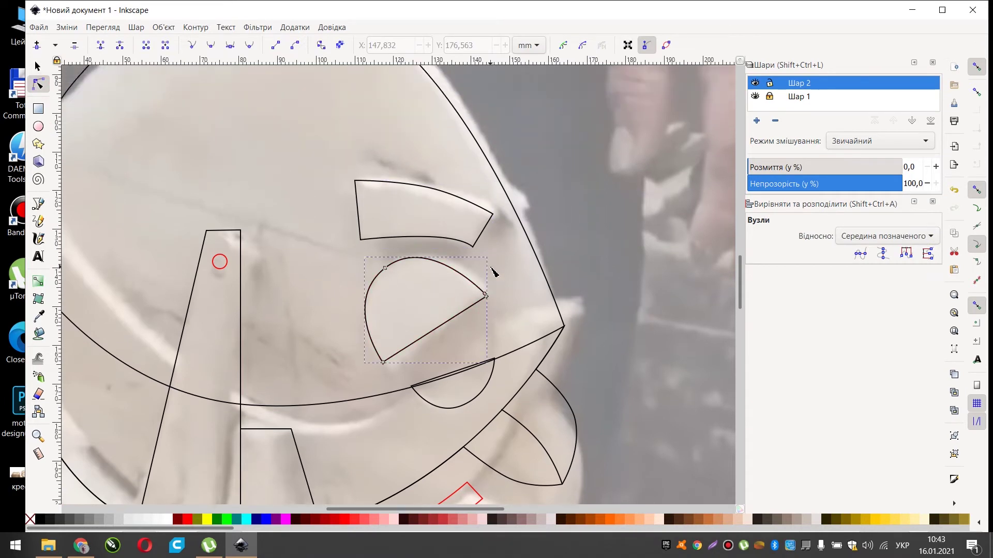
{"action": "scroll", "coordinate": [493, 274], "scroll_direction": "down", "scroll_amount": 1}
{"action": "scroll", "coordinate": [490, 291], "scroll_direction": "up", "scroll_amount": 5}
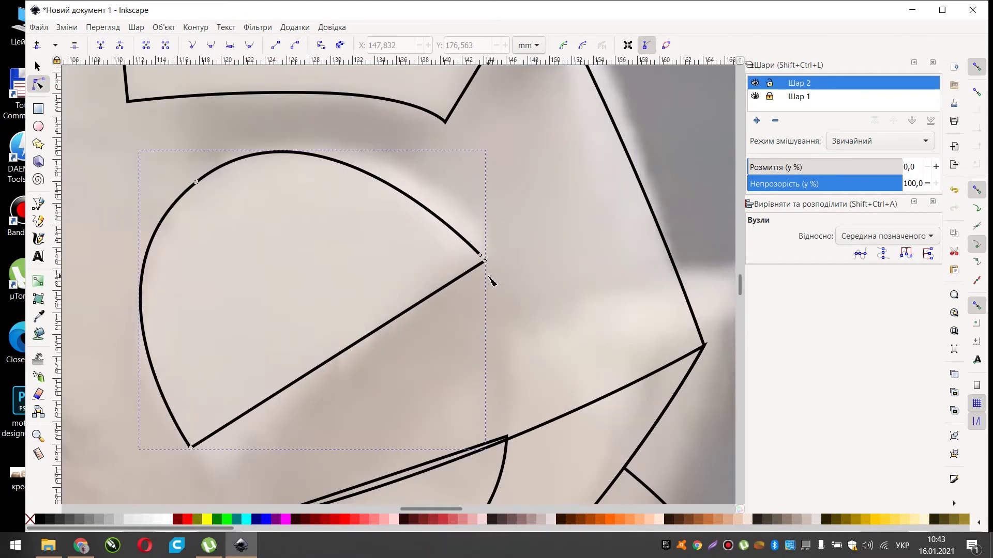
{"action": "left_click_drag", "start_coordinate": [472, 234], "coordinate": [482, 244]}
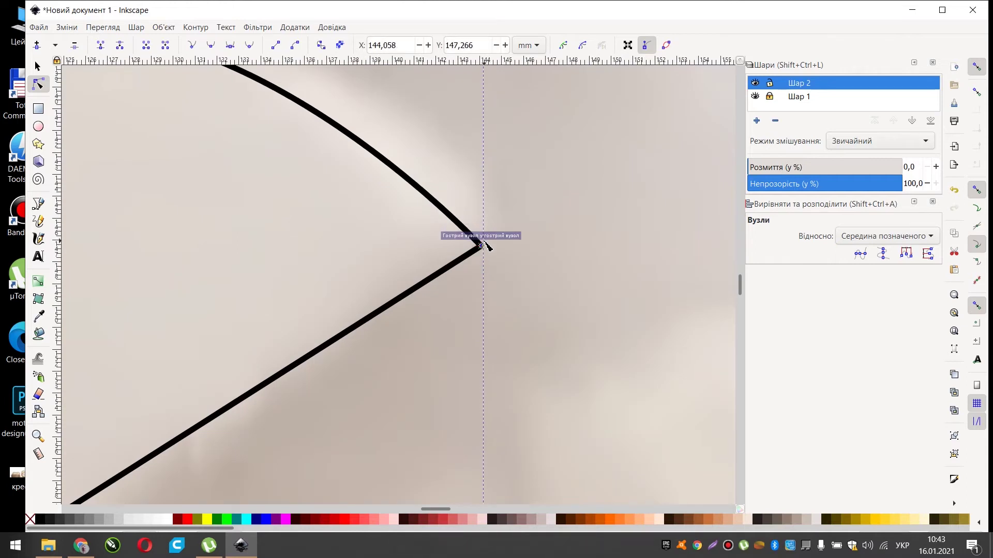
{"action": "key", "text": "Escape"}
- Try to move the outer end node of the red curved foot inward below the wattle, and undo the move
{"action": "scroll", "coordinate": [491, 261], "scroll_direction": "down", "scroll_amount": 3}
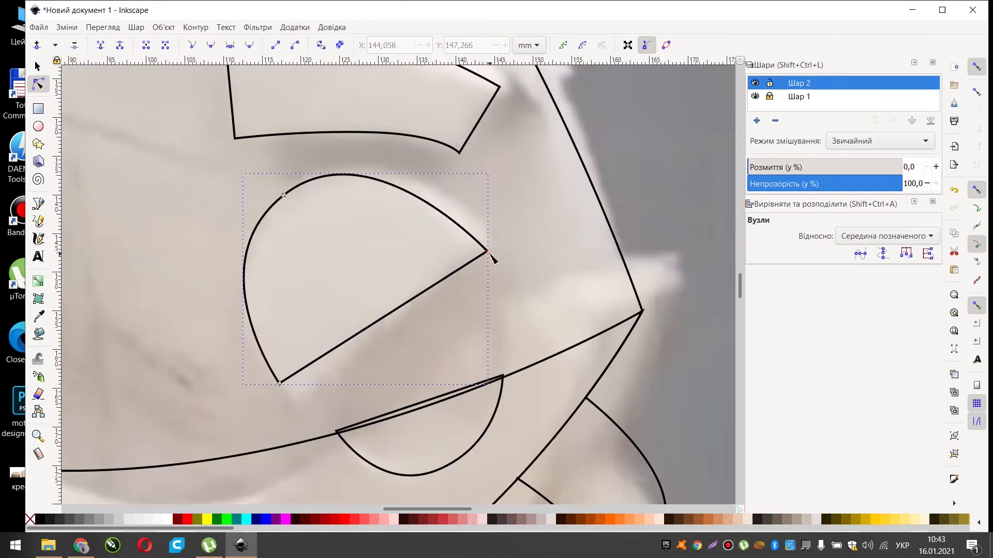
{"action": "scroll", "coordinate": [490, 257], "scroll_direction": "down", "scroll_amount": 1}
{"action": "scroll", "coordinate": [486, 256], "scroll_direction": "down", "scroll_amount": 3}
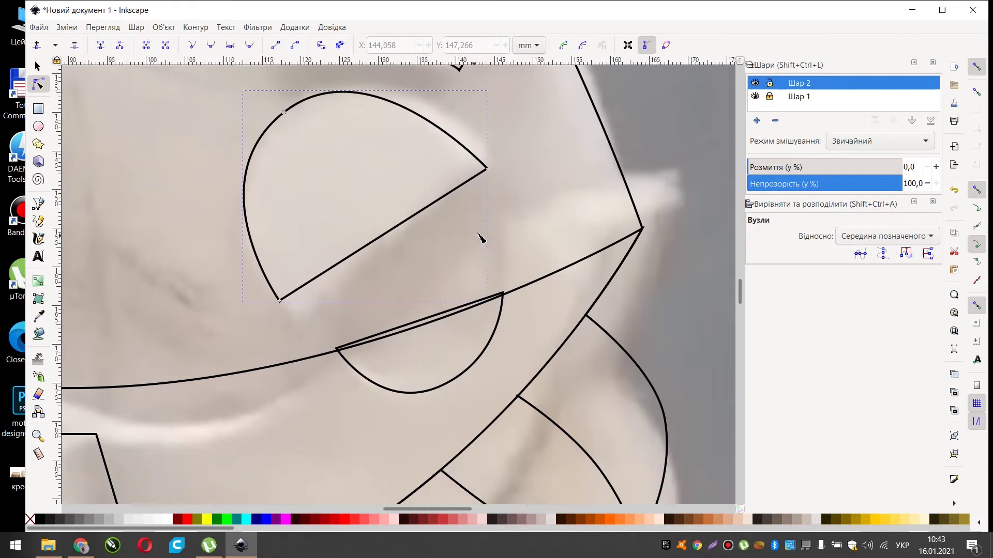
{"action": "scroll", "coordinate": [483, 255], "scroll_direction": "down", "scroll_amount": 4}
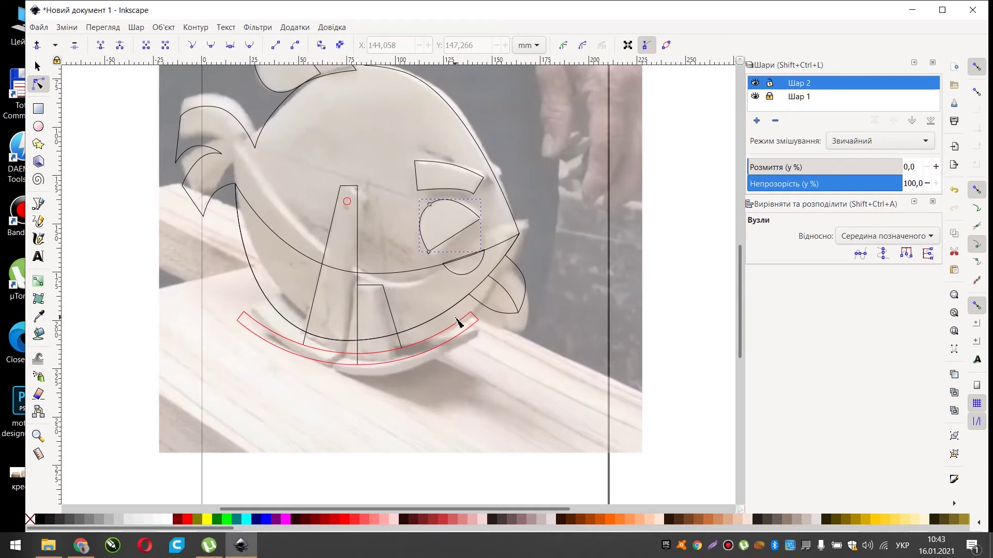
{"action": "left_click", "coordinate": [445, 333]}
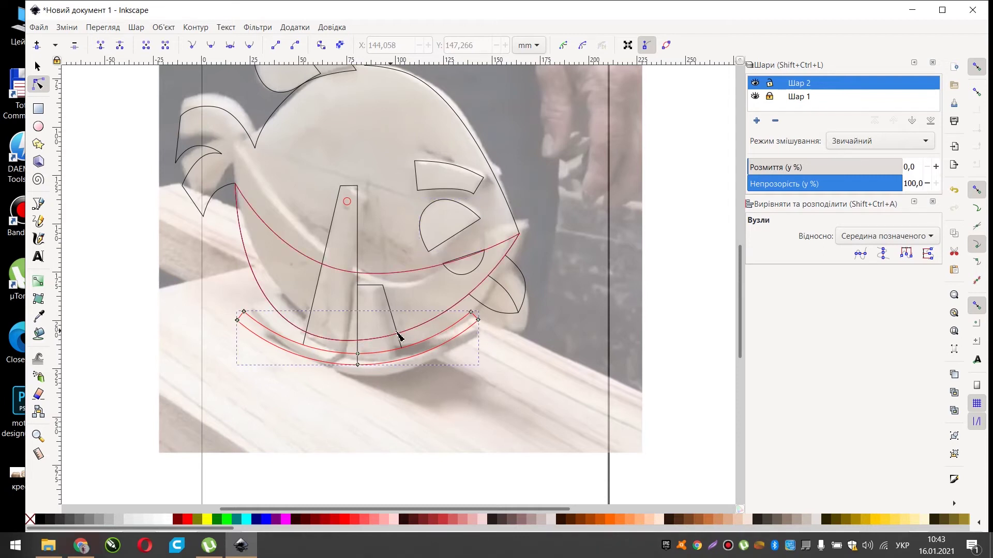
{"action": "scroll", "coordinate": [475, 361], "scroll_direction": "up", "scroll_amount": 2}
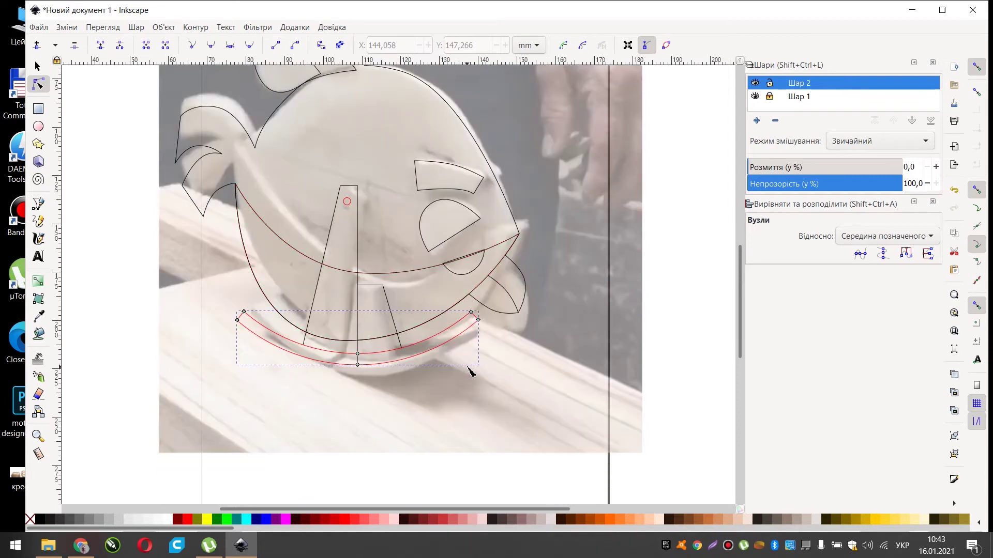
{"action": "scroll", "coordinate": [470, 367], "scroll_direction": "up", "scroll_amount": 4}
{"action": "left_click_drag", "start_coordinate": [502, 234], "coordinate": [426, 289]}
{"action": "key", "text": "ctrl+z"}
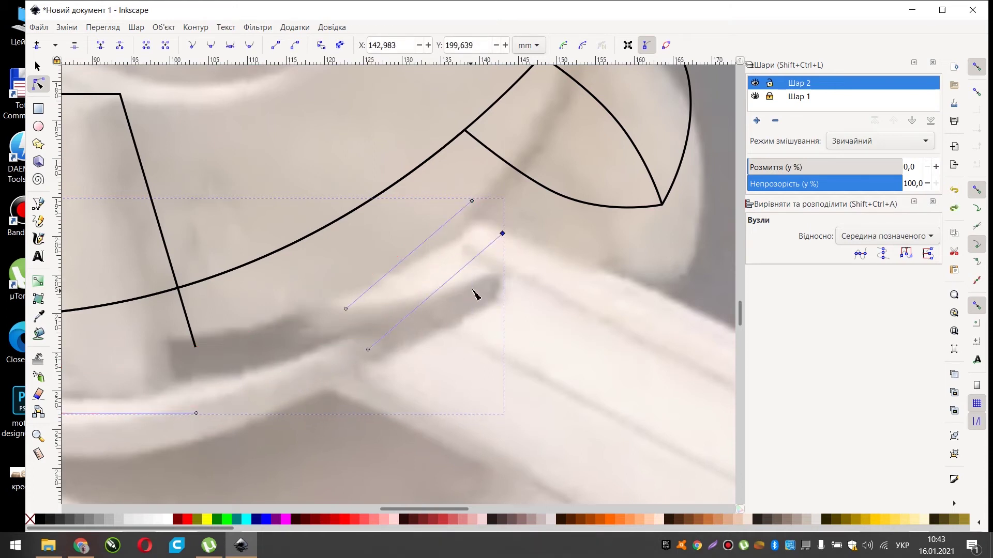
{"action": "scroll", "coordinate": [512, 285], "scroll_direction": "down", "scroll_amount": 3}
{"action": "left_click", "coordinate": [506, 295]}
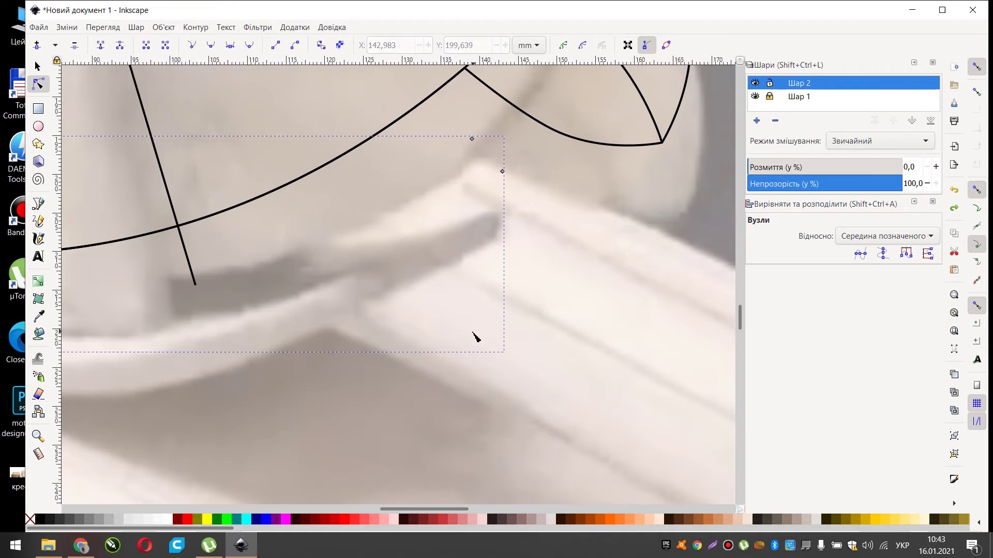
{"action": "left_click", "coordinate": [356, 365]}
- Examine where the leg pieces meet the red curved foot below the belly
{"action": "scroll", "coordinate": [312, 332], "scroll_direction": "down", "scroll_amount": 9}
{"action": "scroll", "coordinate": [341, 334], "scroll_direction": "up", "scroll_amount": 5}
{"action": "scroll", "coordinate": [357, 327], "scroll_direction": "down", "scroll_amount": 6}
{"action": "scroll", "coordinate": [305, 310], "scroll_direction": "up", "scroll_amount": 4}
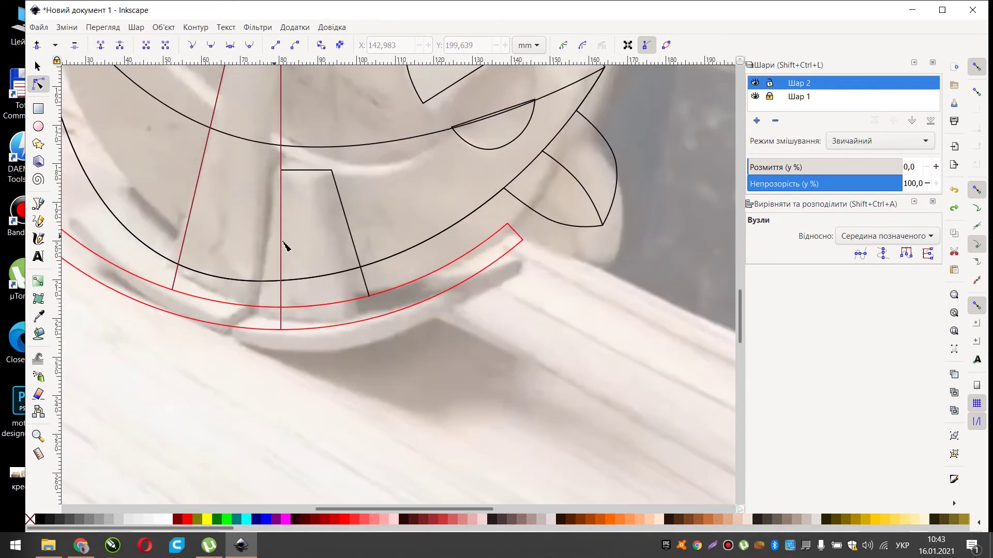
{"action": "scroll", "coordinate": [314, 338], "scroll_direction": "up", "scroll_amount": 4}
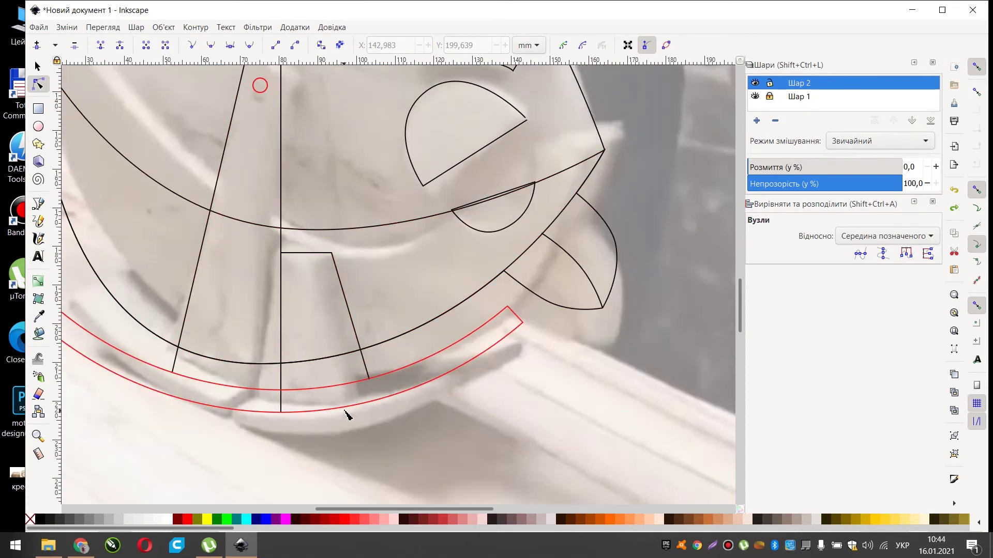
{"action": "left_click", "coordinate": [401, 368]}
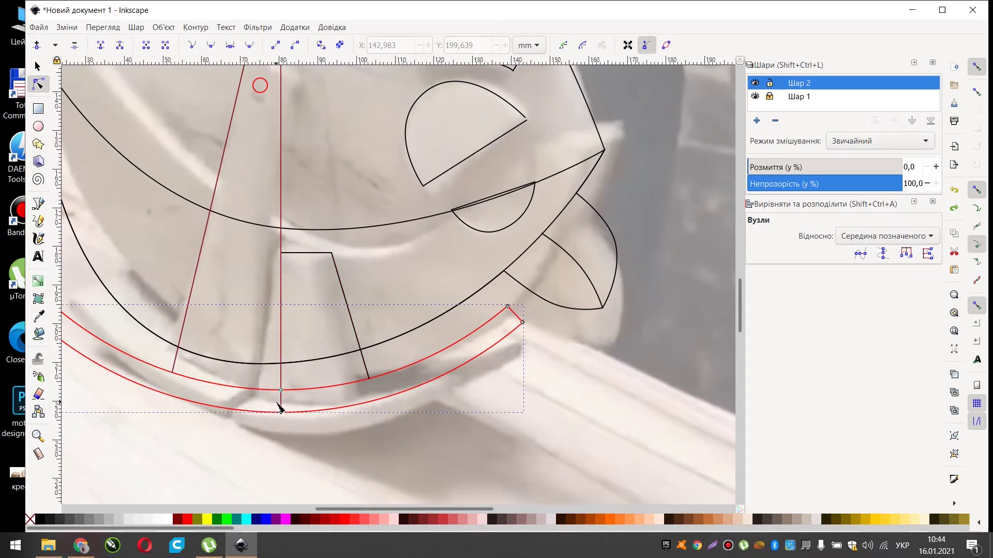
{"action": "scroll", "coordinate": [367, 436], "scroll_direction": "down", "scroll_amount": 3}
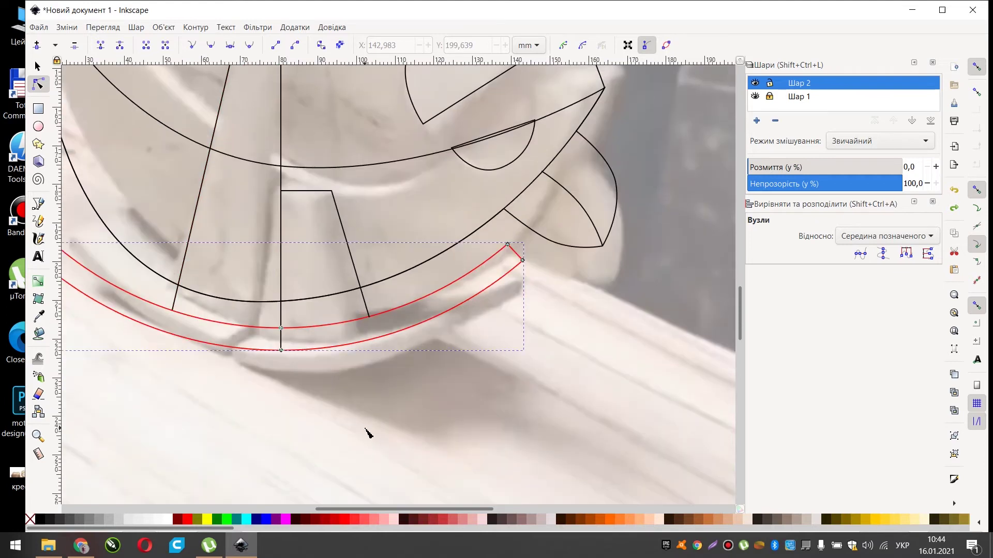
- Hide the photo layer Шар 1 and clear the selection so only the traced outlines are shown
{"action": "scroll", "coordinate": [367, 436], "scroll_direction": "down", "scroll_amount": 4}
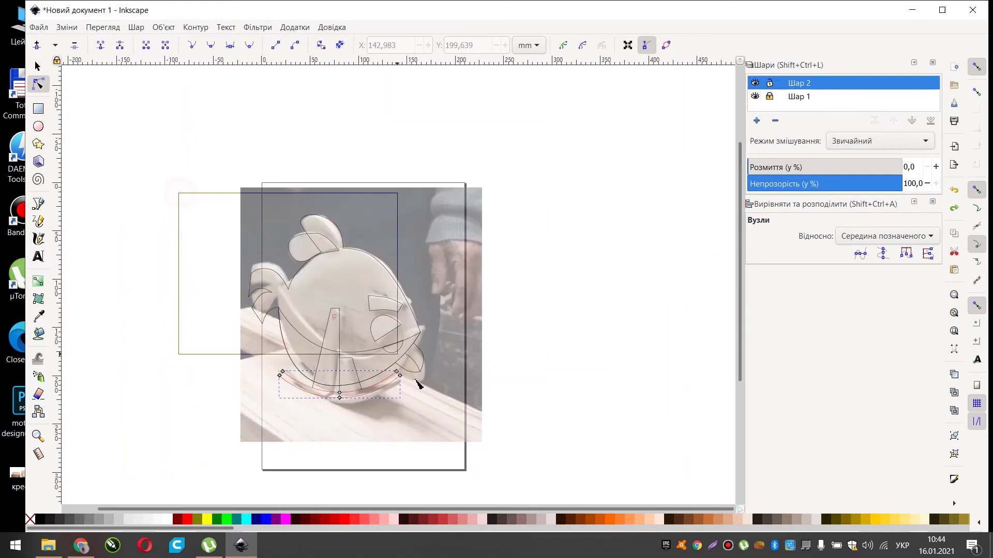
{"action": "left_click", "coordinate": [373, 374]}
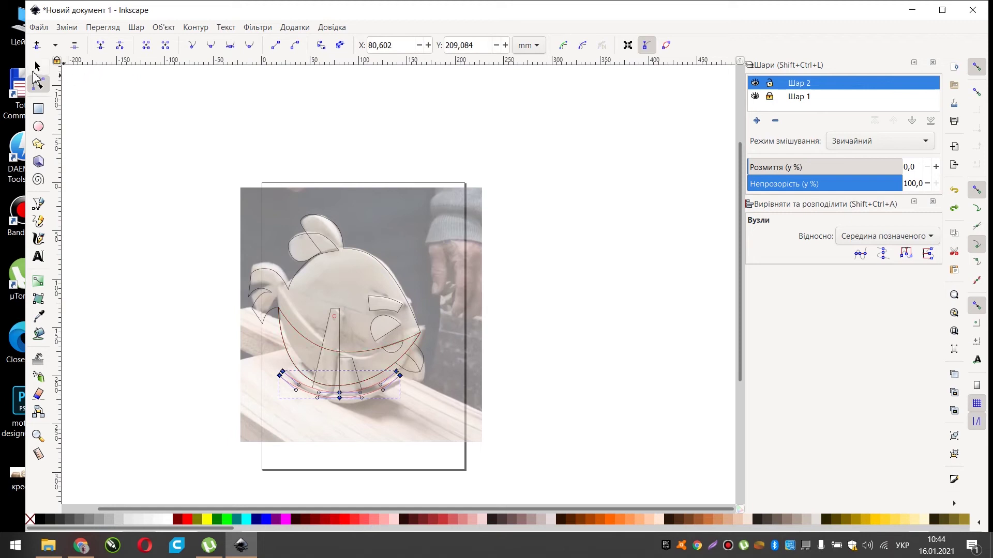
{"action": "left_click", "coordinate": [37, 66]}
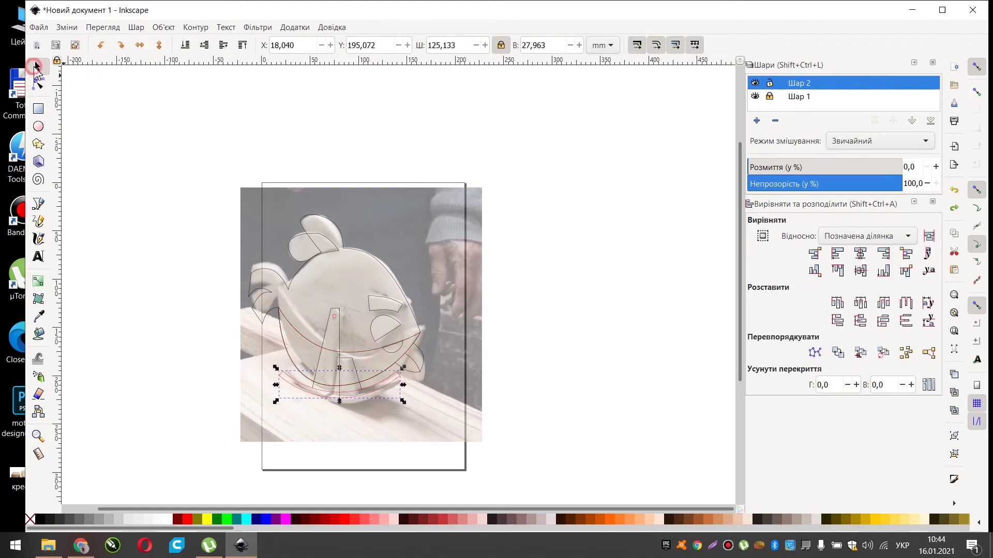
{"action": "left_click", "coordinate": [755, 96]}
{"action": "left_click", "coordinate": [455, 389]}
{"action": "scroll", "coordinate": [460, 308], "scroll_direction": "down", "scroll_amount": 3}
{"action": "left_click", "coordinate": [376, 325]}
{"action": "left_click", "coordinate": [229, 392]}
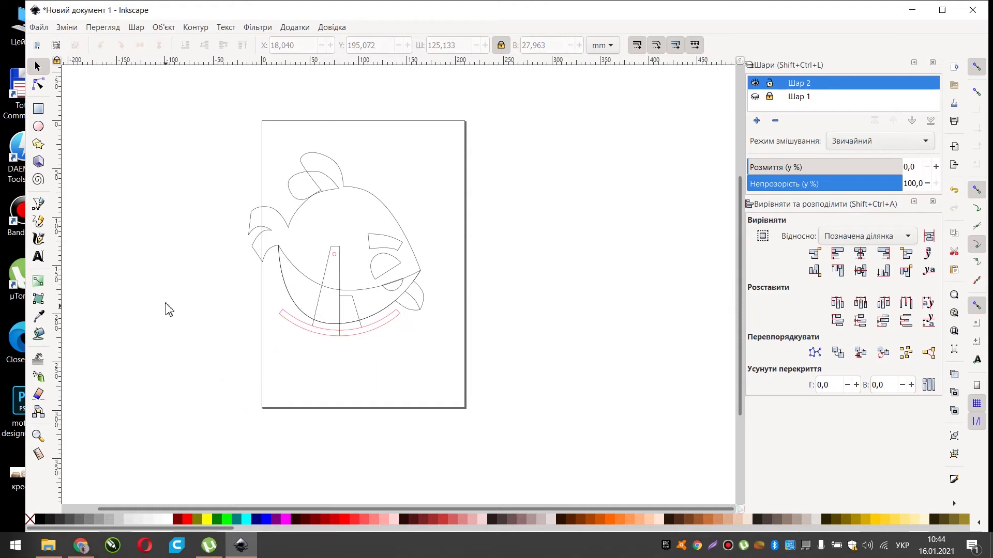
- Review the traced outlines without the photo, picking out the belly piece and the lower comb lobe
{"action": "scroll", "coordinate": [360, 274], "scroll_direction": "up", "scroll_amount": 2}
{"action": "left_click", "coordinate": [422, 327]}
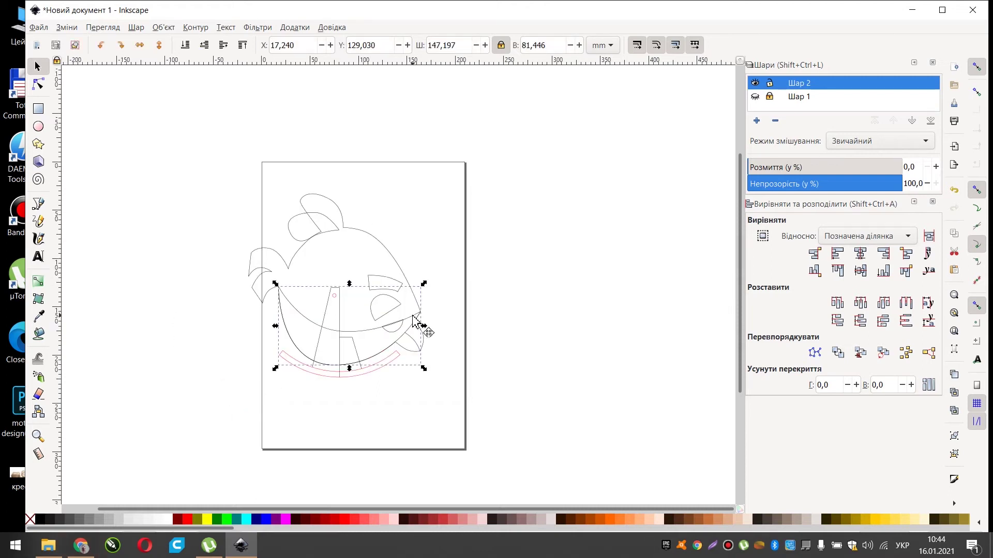
{"action": "scroll", "coordinate": [348, 415], "scroll_direction": "up", "scroll_amount": 2}
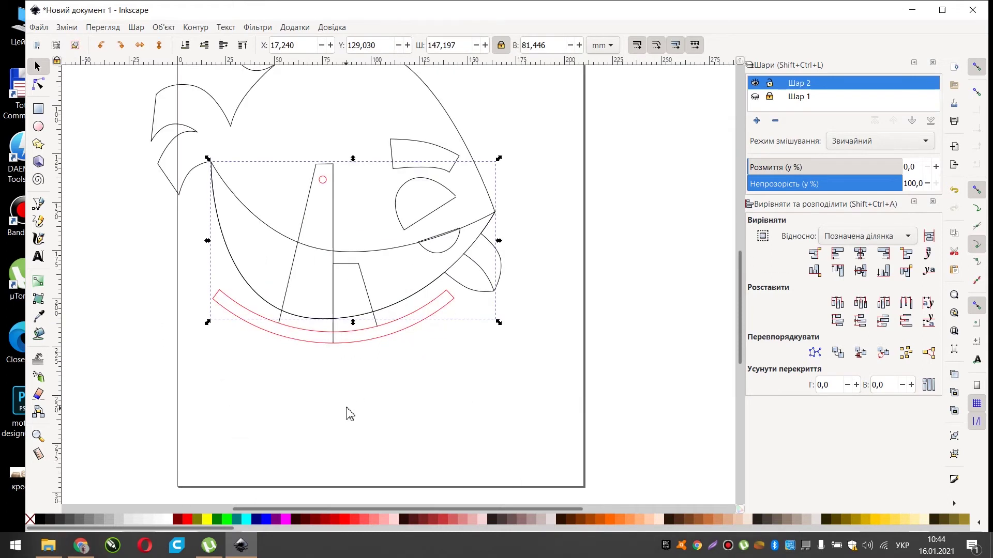
{"action": "left_click", "coordinate": [557, 264]}
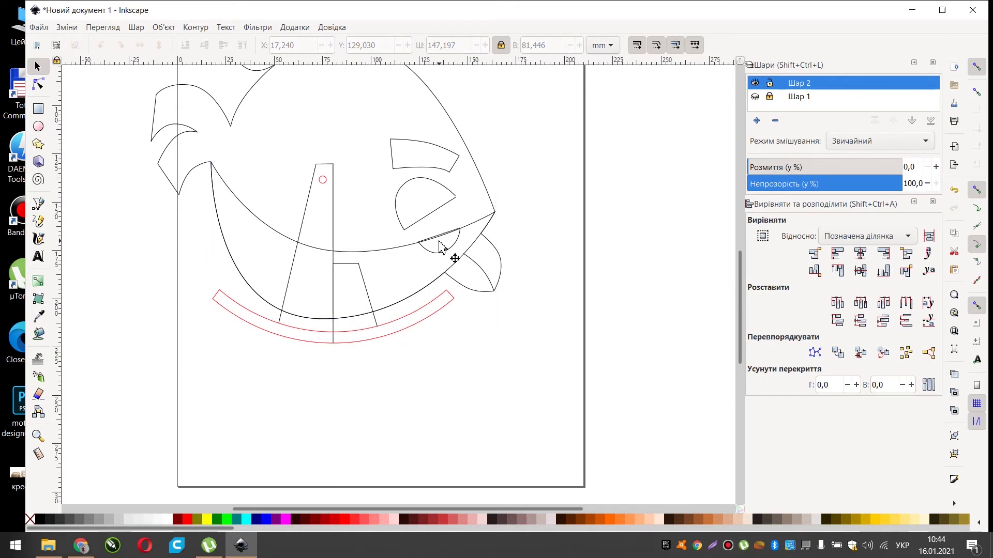
{"action": "scroll", "coordinate": [459, 262], "scroll_direction": "up", "scroll_amount": 2}
{"action": "scroll", "coordinate": [457, 264], "scroll_direction": "up", "scroll_amount": 3}
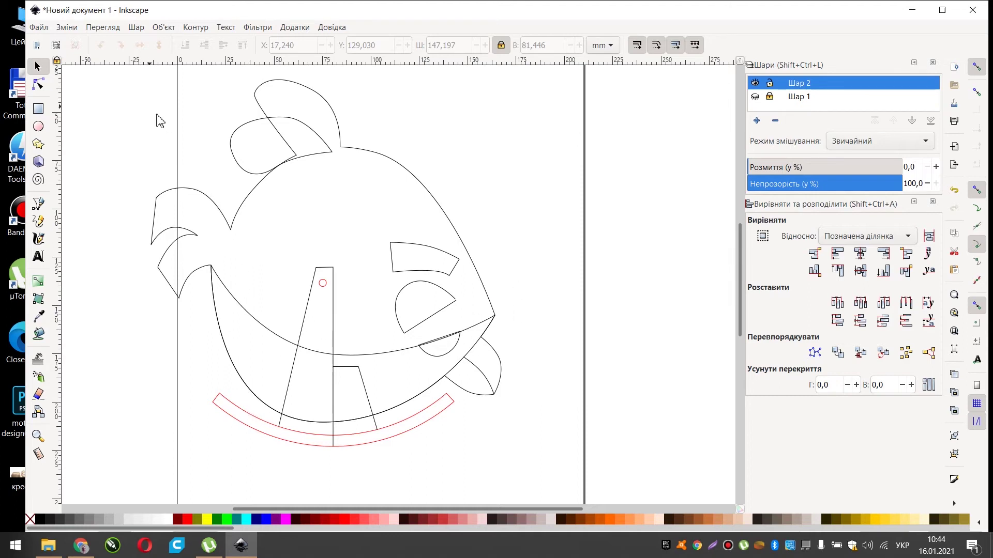
{"action": "left_click", "coordinate": [232, 155]}
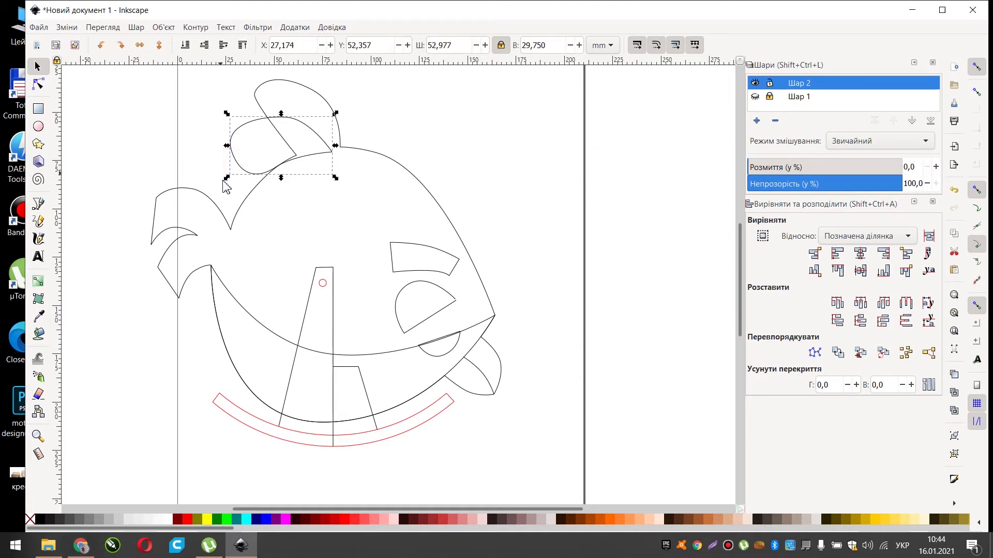
- Duplicate all the traced parts and place the copy beside the page at about X 307, Y 41 mm
{"action": "scroll", "coordinate": [230, 189], "scroll_direction": "down", "scroll_amount": 2}
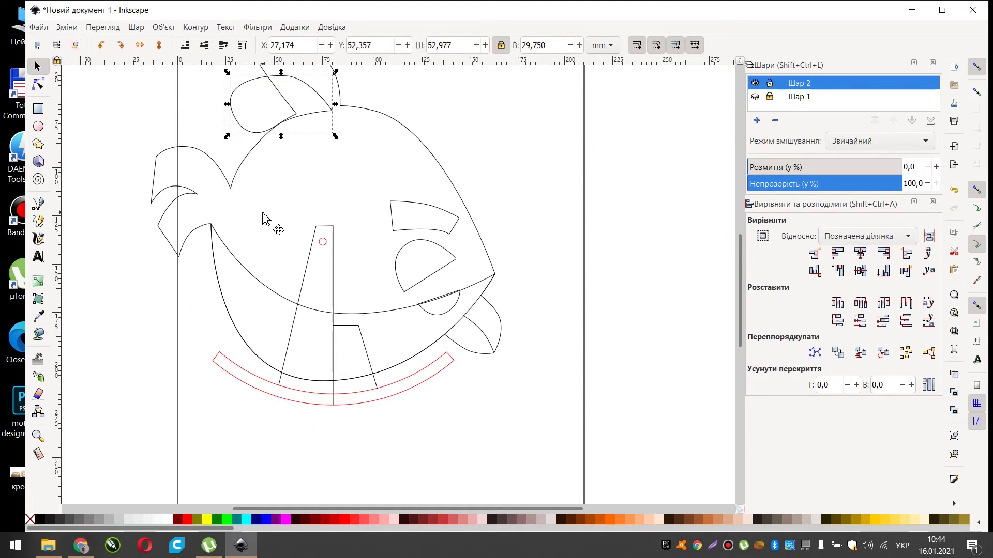
{"action": "scroll", "coordinate": [262, 221], "scroll_direction": "down", "scroll_amount": 3}
{"action": "left_click_drag", "start_coordinate": [160, 122], "coordinate": [379, 317]}
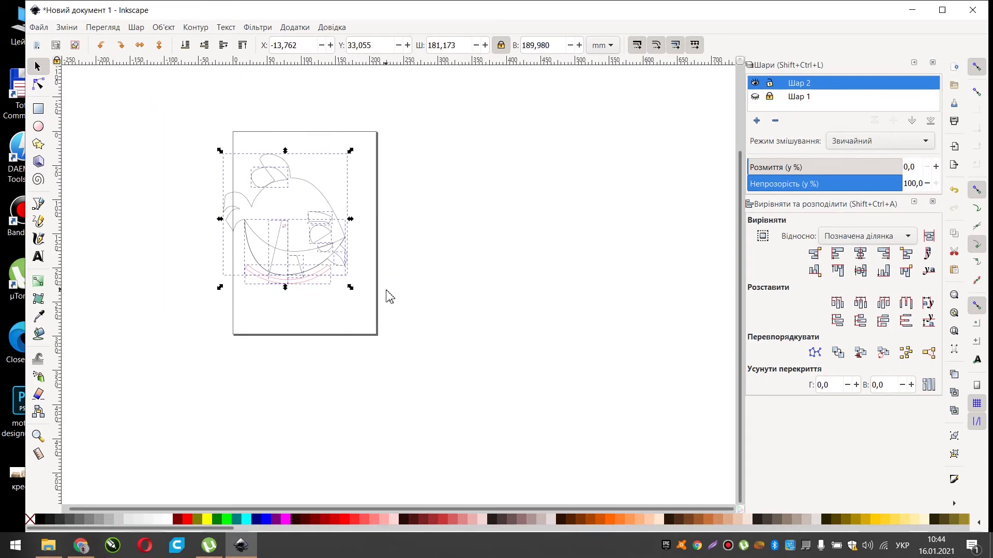
{"action": "key", "text": "ctrl+c"}
{"action": "key", "text": "ctrl+v"}
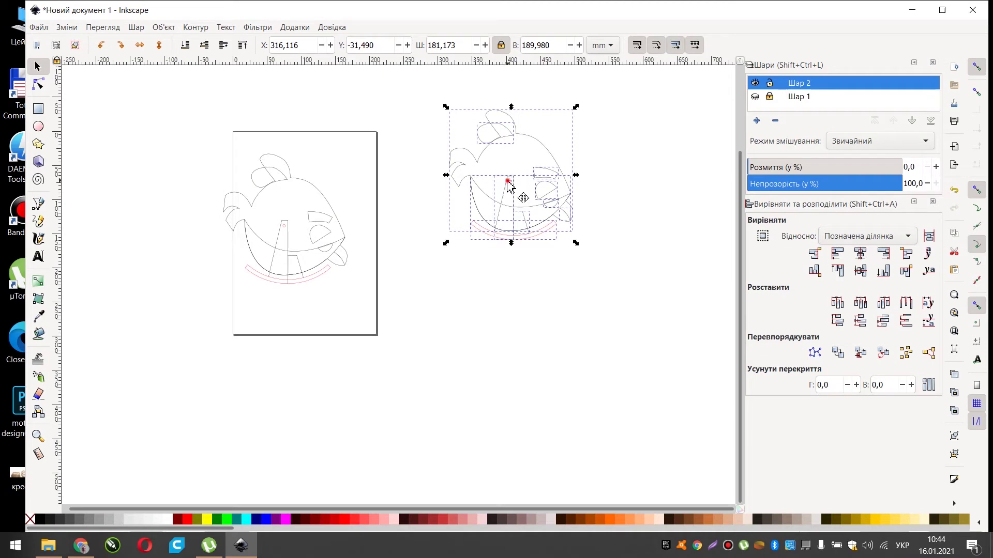
{"action": "left_click_drag", "start_coordinate": [507, 187], "coordinate": [501, 236]}
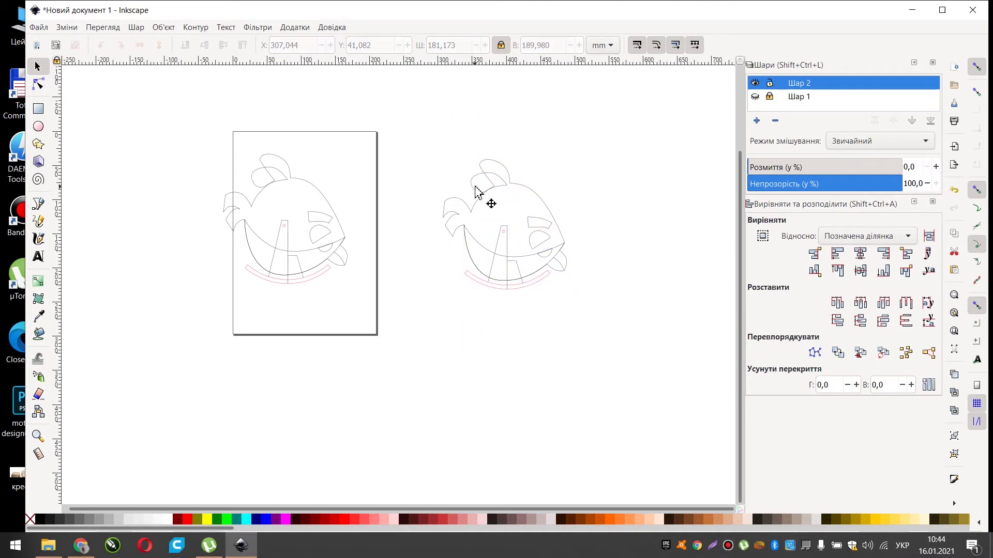
- Move the lower comb lobe clear of the copied bird and place a duplicate of it alongside at about X 405, Y -4 mm
{"action": "left_click", "coordinate": [473, 182]}
{"action": "left_click_drag", "start_coordinate": [473, 182], "coordinate": [575, 132]}
{"action": "scroll", "coordinate": [569, 150], "scroll_direction": "up", "scroll_amount": 1}
{"action": "scroll", "coordinate": [556, 170], "scroll_direction": "up", "scroll_amount": 4}
{"action": "left_click", "coordinate": [488, 182]}
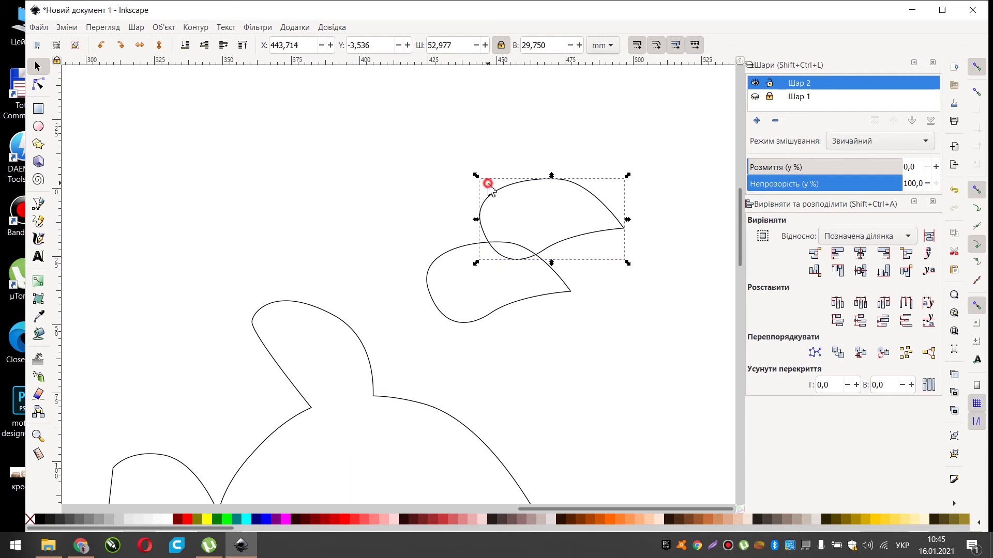
{"action": "left_click", "coordinate": [502, 189]}
{"action": "left_click_drag", "start_coordinate": [502, 188], "coordinate": [395, 187]}
{"action": "scroll", "coordinate": [383, 222], "scroll_direction": "down", "scroll_amount": 6}
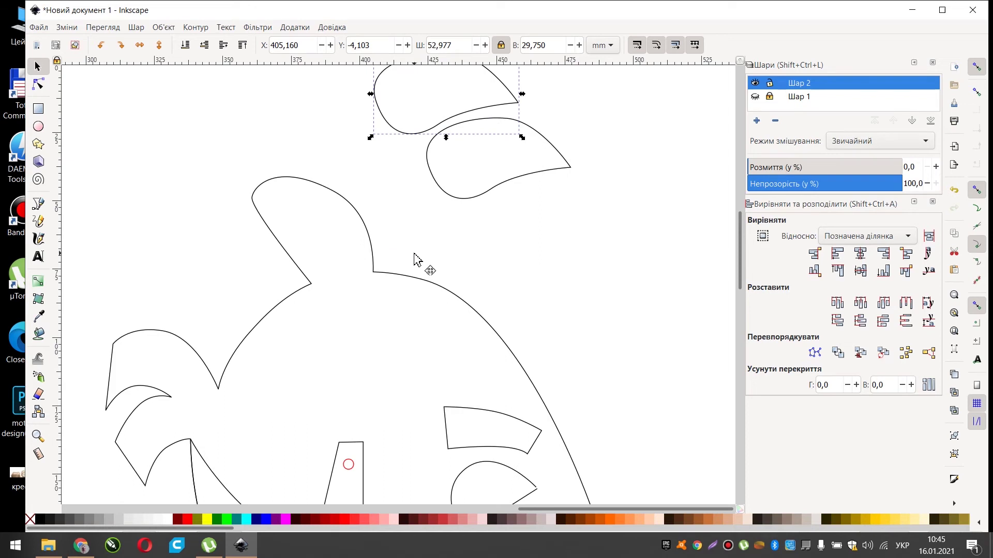
- Copy the second bird's body silhouette together with the small red pivot circle and paste them at about X 572, Y -63 mm
{"action": "scroll", "coordinate": [421, 256], "scroll_direction": "down", "scroll_amount": 8}
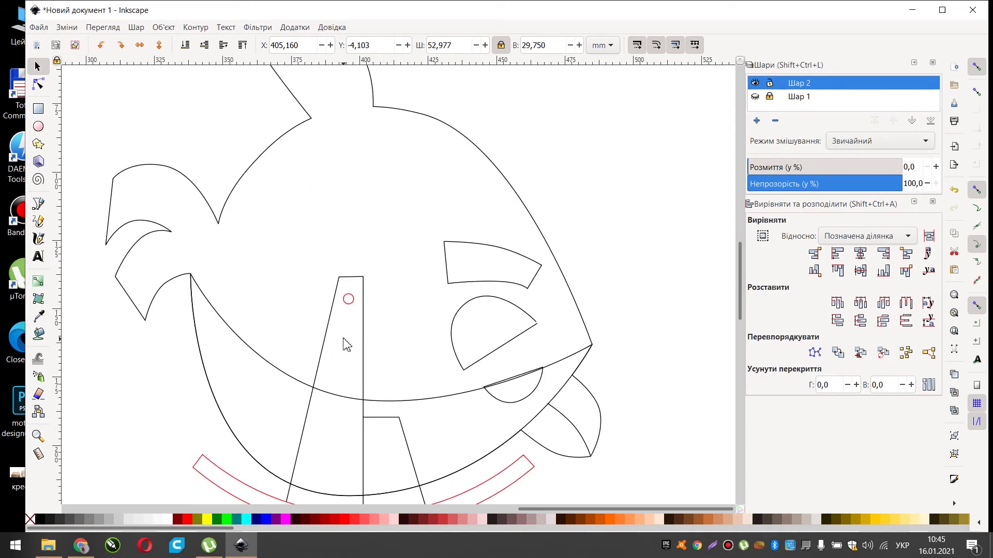
{"action": "left_click", "coordinate": [349, 306]}
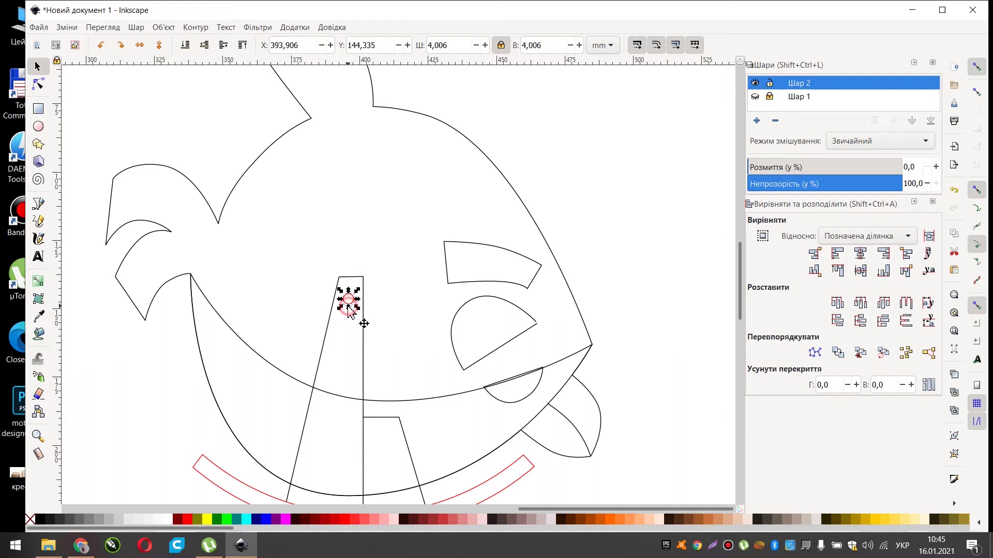
{"action": "left_click", "coordinate": [482, 152]}
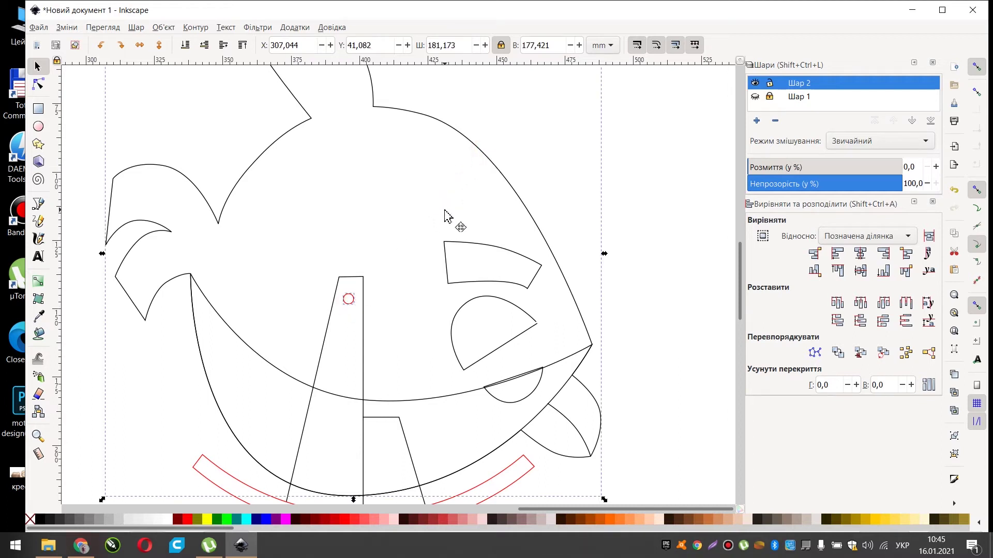
{"action": "scroll", "coordinate": [468, 252], "scroll_direction": "down", "scroll_amount": 1}
{"action": "scroll", "coordinate": [468, 252], "scroll_direction": "down", "scroll_amount": 3}
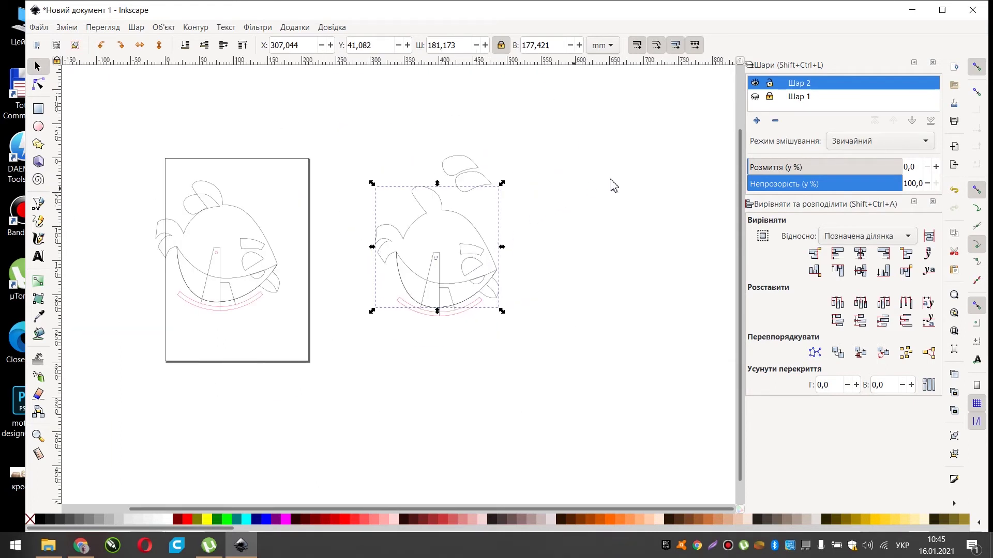
{"action": "key", "text": "ctrl+v"}
{"action": "scroll", "coordinate": [653, 190], "scroll_direction": "up", "scroll_amount": 1}
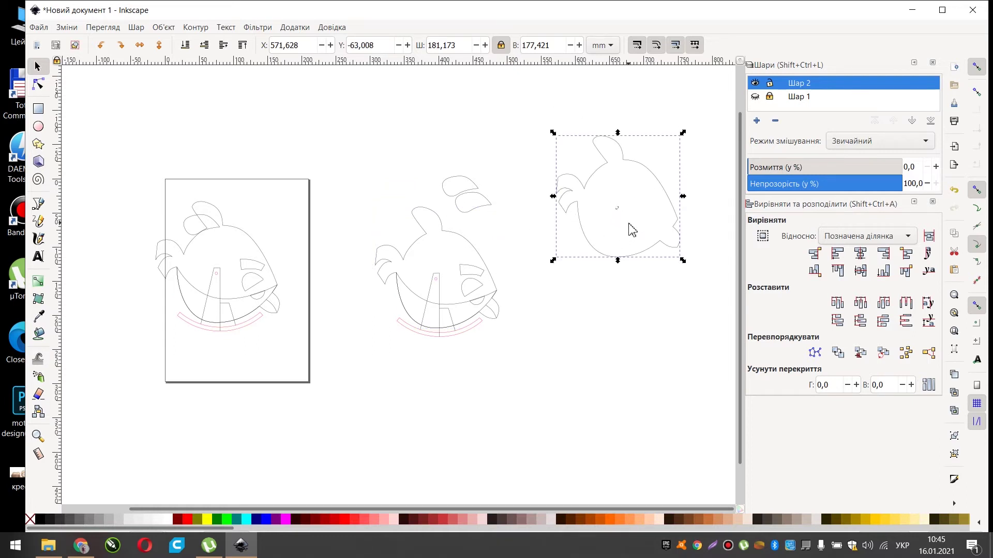
{"action": "scroll", "coordinate": [628, 222], "scroll_direction": "up", "scroll_amount": 2}
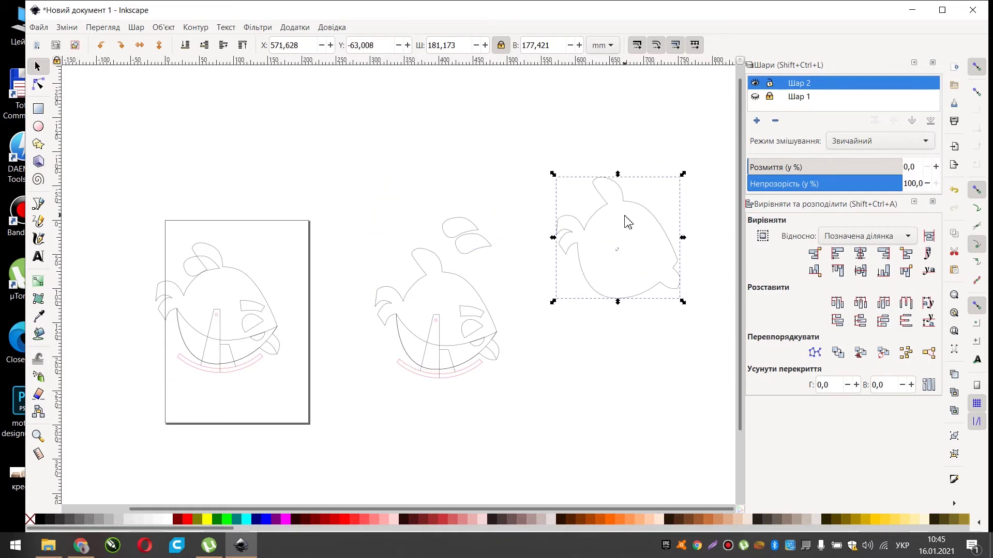
- Move both loose comb lobes beside the pasted body silhouette, at about X 660, Y -82 mm, and clear the selection
{"action": "left_click", "coordinate": [595, 335]}
{"action": "scroll", "coordinate": [645, 288], "scroll_direction": "up", "scroll_amount": 2}
{"action": "left_click_drag", "start_coordinate": [290, 135], "coordinate": [388, 245]}
{"action": "left_click_drag", "start_coordinate": [333, 195], "coordinate": [590, 114]}
{"action": "left_click", "coordinate": [447, 323]}
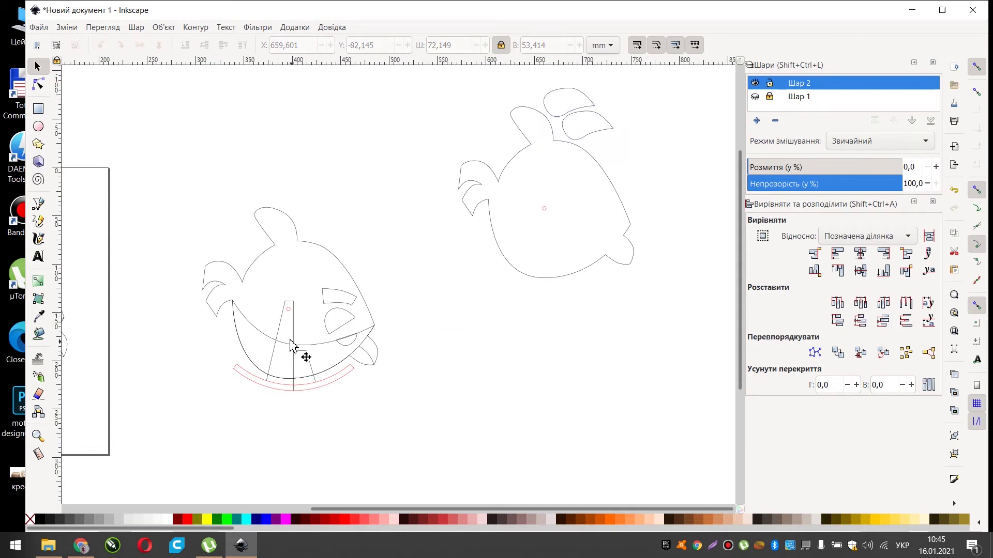
{"action": "scroll", "coordinate": [300, 315], "scroll_direction": "down", "scroll_amount": 6}
{"action": "scroll", "coordinate": [318, 201], "scroll_direction": "up", "scroll_amount": 1}
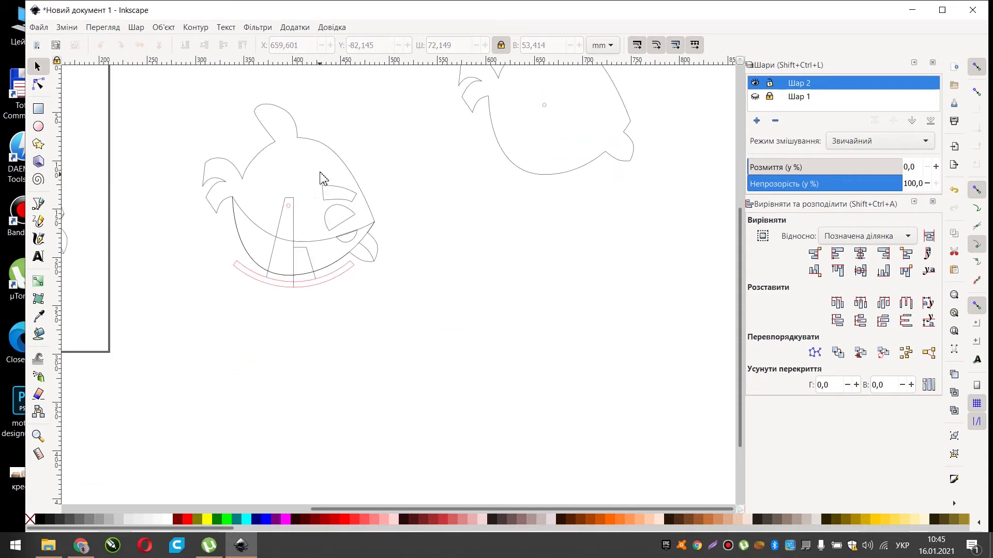
- Delete the large outer body outline from the original assembled character
{"action": "left_click", "coordinate": [337, 159]}
{"action": "key", "text": "Delete"}
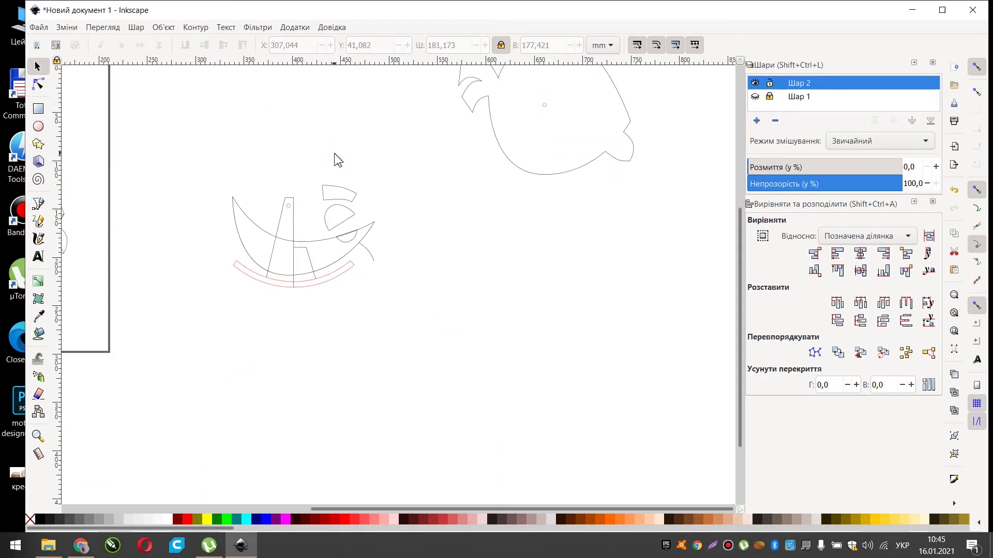
- Copy the curved strip and half-round piece beside the upper edge of the separate body, and add a second, horizontally mirrored copy below them
{"action": "left_click_drag", "start_coordinate": [306, 170], "coordinate": [368, 243]}
{"action": "scroll", "coordinate": [387, 237], "scroll_direction": "up", "scroll_amount": 3}
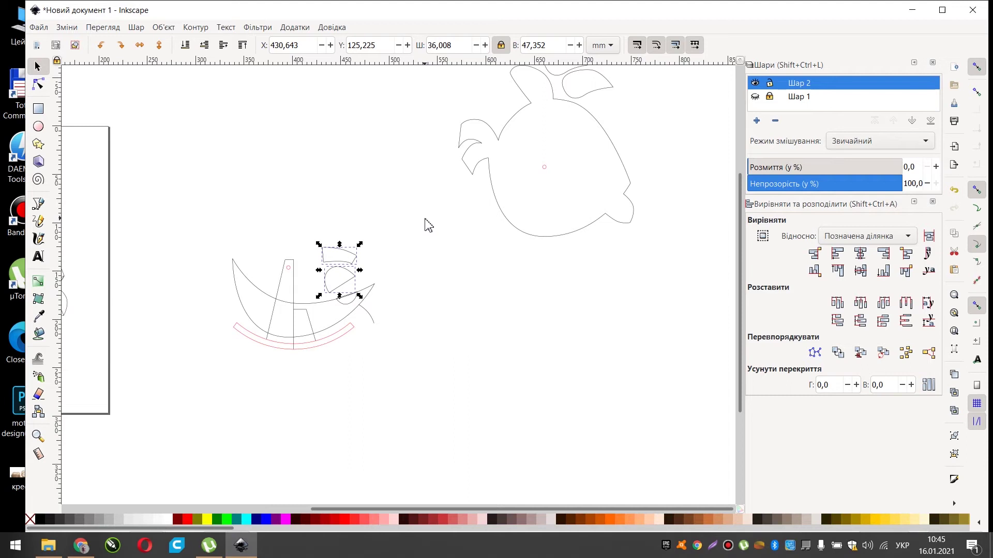
{"action": "mouse_move", "coordinate": [556, 216]}
{"action": "left_mouse_down"}
{"action": "mouse_move", "coordinate": [547, 222]}
{"action": "mouse_move", "coordinate": [567, 221]}
{"action": "mouse_move", "coordinate": [631, 111]}
{"action": "left_mouse_up"}
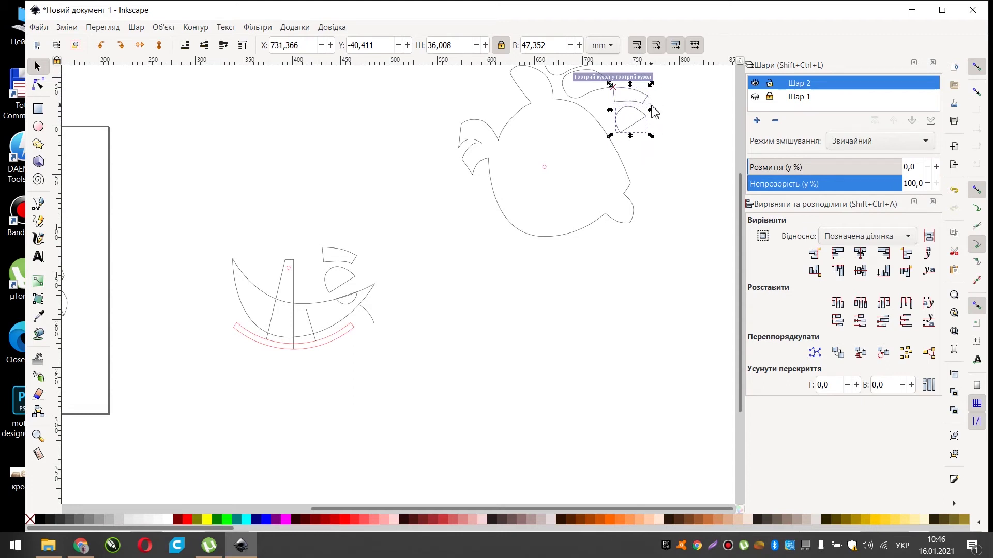
{"action": "scroll", "coordinate": [621, 145], "scroll_direction": "right", "scroll_amount": 1}
{"action": "scroll", "coordinate": [620, 145], "scroll_direction": "up", "scroll_amount": 1}
{"action": "scroll", "coordinate": [599, 129], "scroll_direction": "up", "scroll_amount": 2}
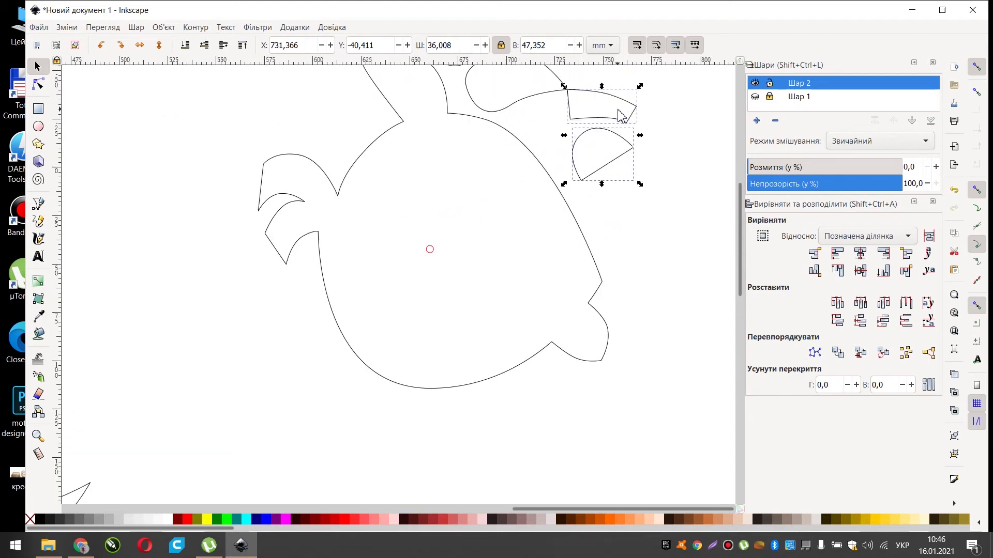
{"action": "left_click_drag", "start_coordinate": [586, 139], "coordinate": [583, 151]}
{"action": "key", "text": "ctrl+v"}
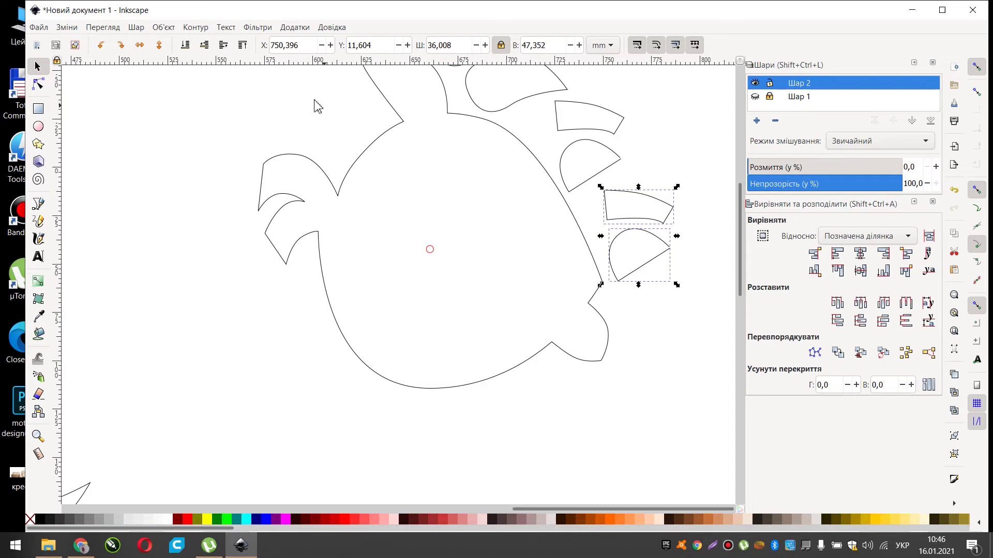
{"action": "left_click", "coordinate": [141, 45]}
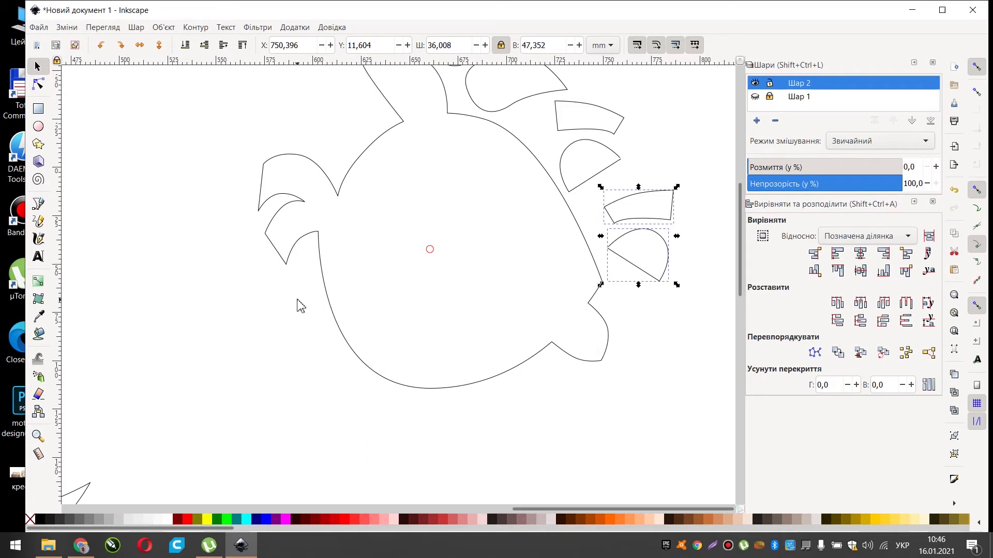
- Delete the original curved strip and half-round piece above the crescent in the original assembly
{"action": "scroll", "coordinate": [279, 321], "scroll_direction": "down", "scroll_amount": 2}
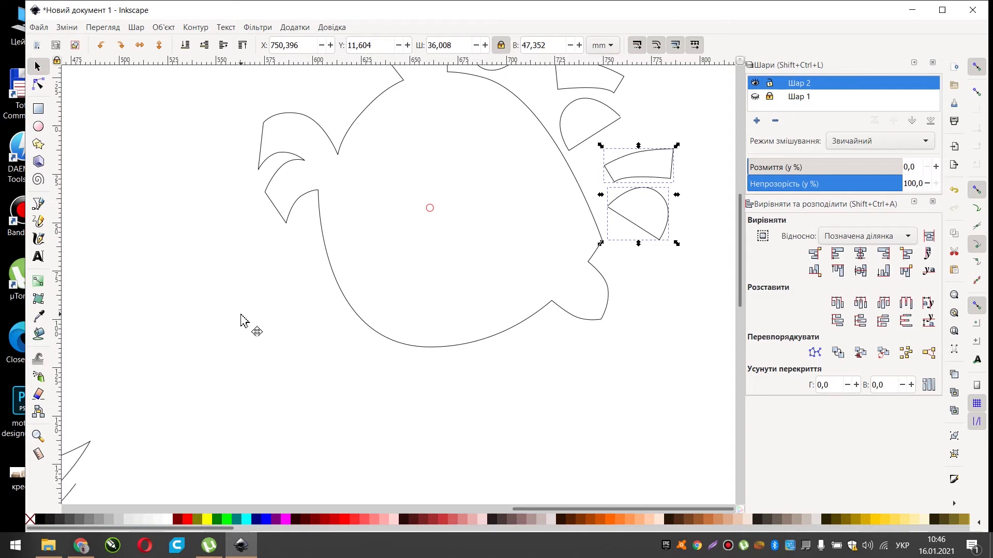
{"action": "scroll", "coordinate": [261, 321], "scroll_direction": "down", "scroll_amount": 3}
{"action": "scroll", "coordinate": [126, 381], "scroll_direction": "up", "scroll_amount": 2}
{"action": "scroll", "coordinate": [342, 346], "scroll_direction": "down", "scroll_amount": 2}
{"action": "scroll", "coordinate": [244, 355], "scroll_direction": "up", "scroll_amount": 2}
{"action": "scroll", "coordinate": [288, 305], "scroll_direction": "up", "scroll_amount": 1}
{"action": "left_click_drag", "start_coordinate": [277, 236], "coordinate": [371, 371]}
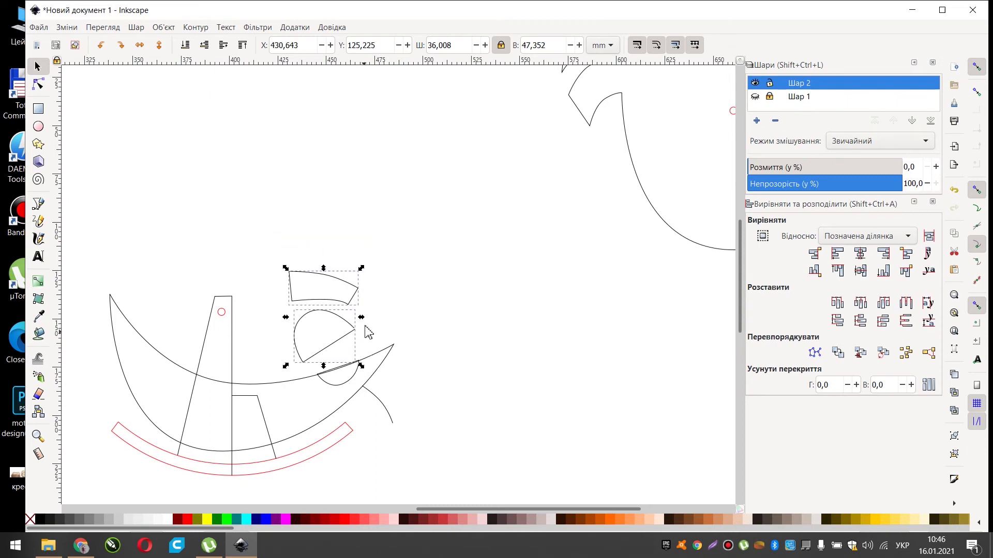
{"action": "key", "text": "Delete"}
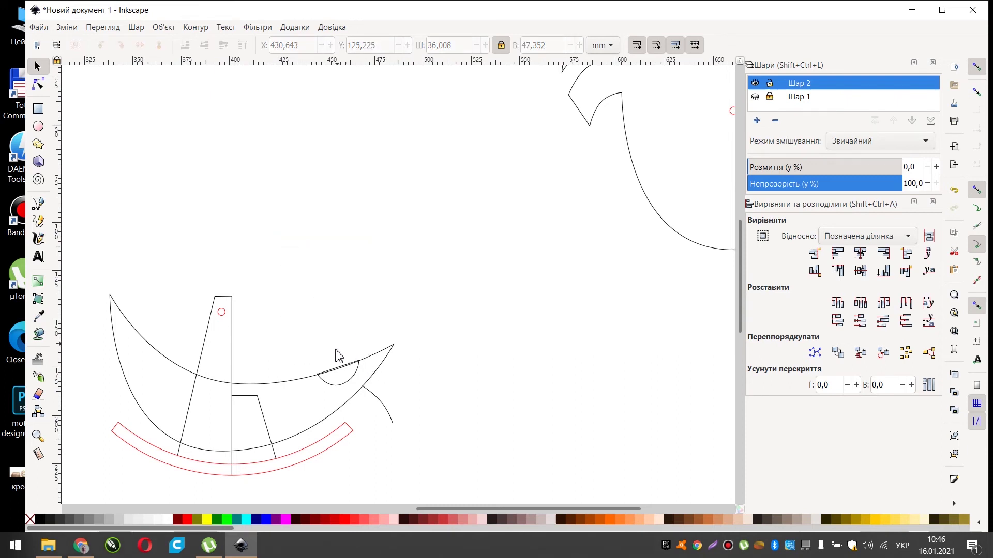
- Delete the short leftover arc beside the tip of the original crescent
{"action": "left_click", "coordinate": [295, 383]}
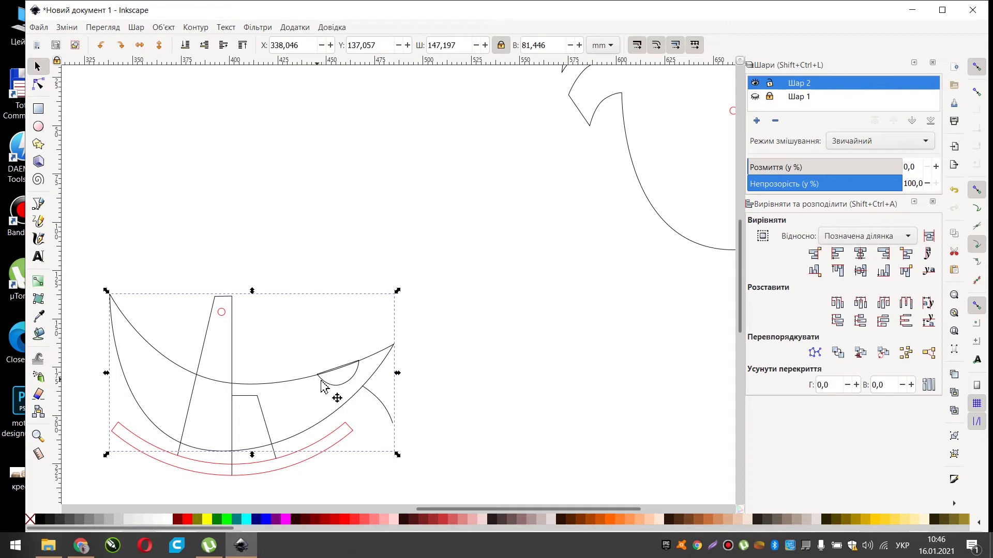
{"action": "left_click", "coordinate": [492, 414]}
{"action": "left_click", "coordinate": [383, 401]}
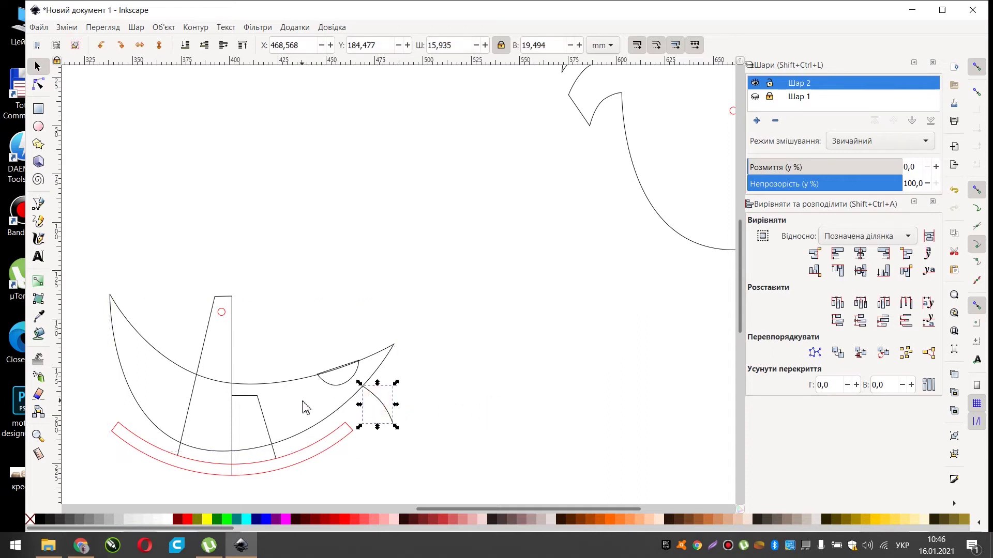
{"action": "scroll", "coordinate": [346, 397], "scroll_direction": "down", "scroll_amount": 2, "text": "ctrl"}
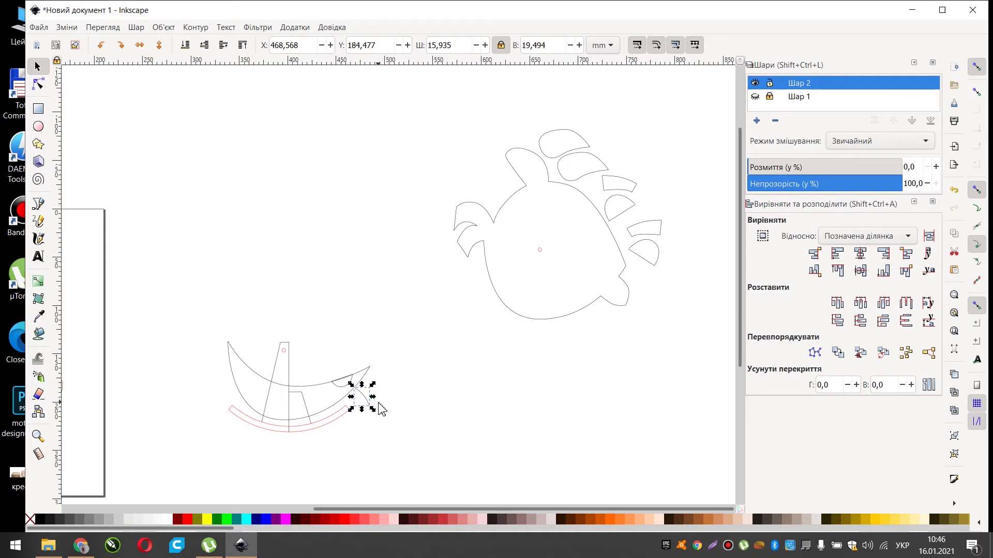
{"action": "left_click", "coordinate": [379, 404]}
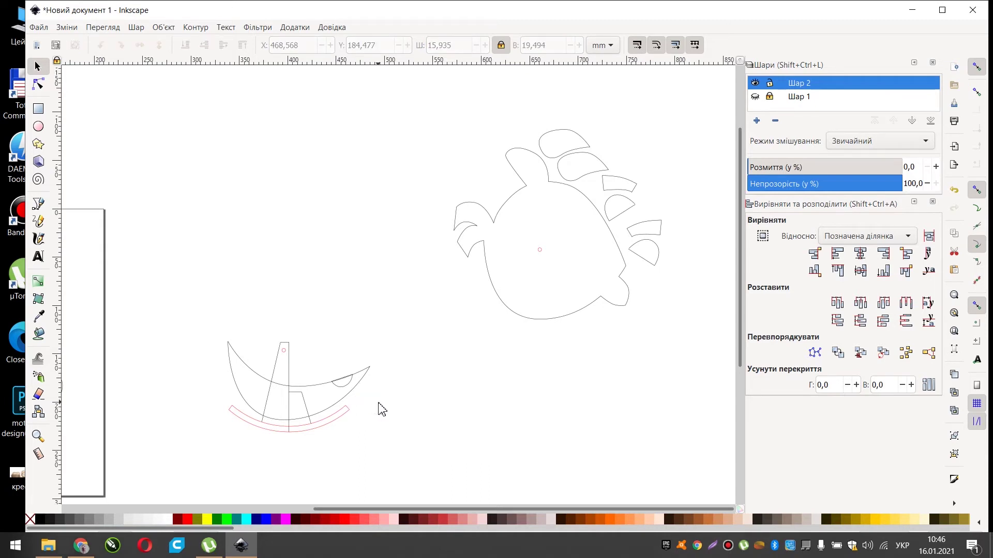
- Copy the crescent with its small half-round piece below the separate body, and place a second, horizontally mirrored copy beneath it
{"action": "left_click", "coordinate": [327, 387]}
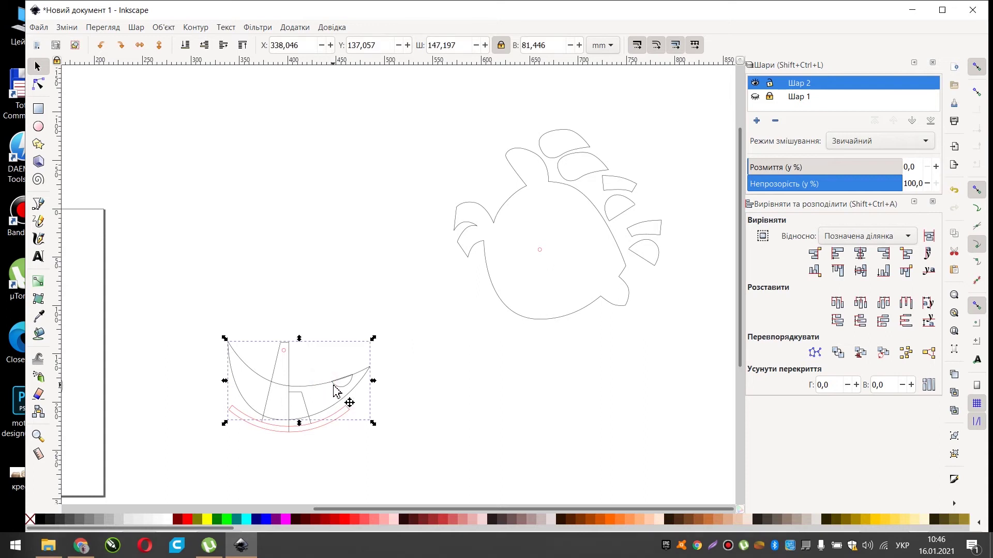
{"action": "left_click", "coordinate": [334, 385], "text": "shift"}
{"action": "key", "text": "ctrl+v"}
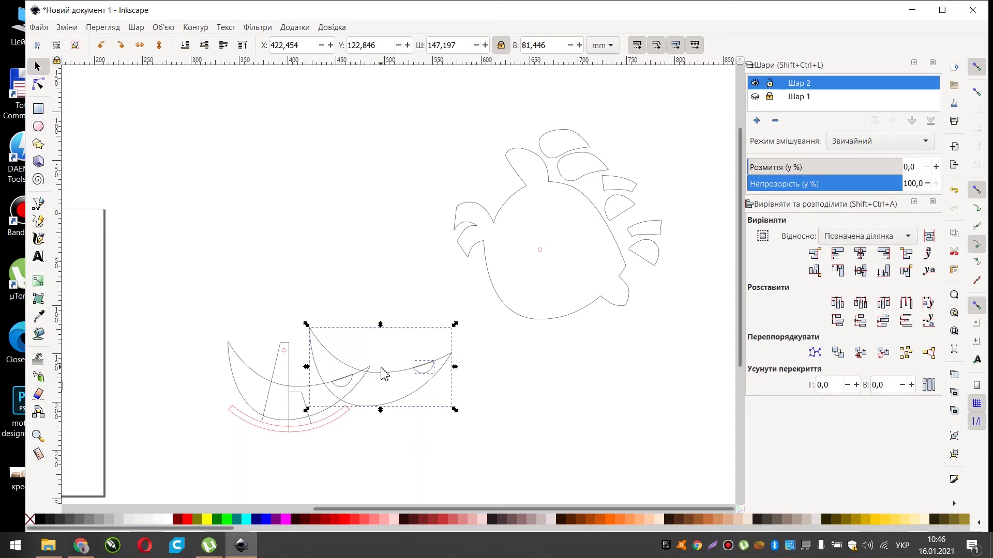
{"action": "mouse_move", "coordinate": [385, 381]}
{"action": "left_mouse_down"}
{"action": "mouse_move", "coordinate": [528, 417]}
{"action": "mouse_move", "coordinate": [552, 385]}
{"action": "mouse_move", "coordinate": [541, 337]}
{"action": "left_mouse_up"}
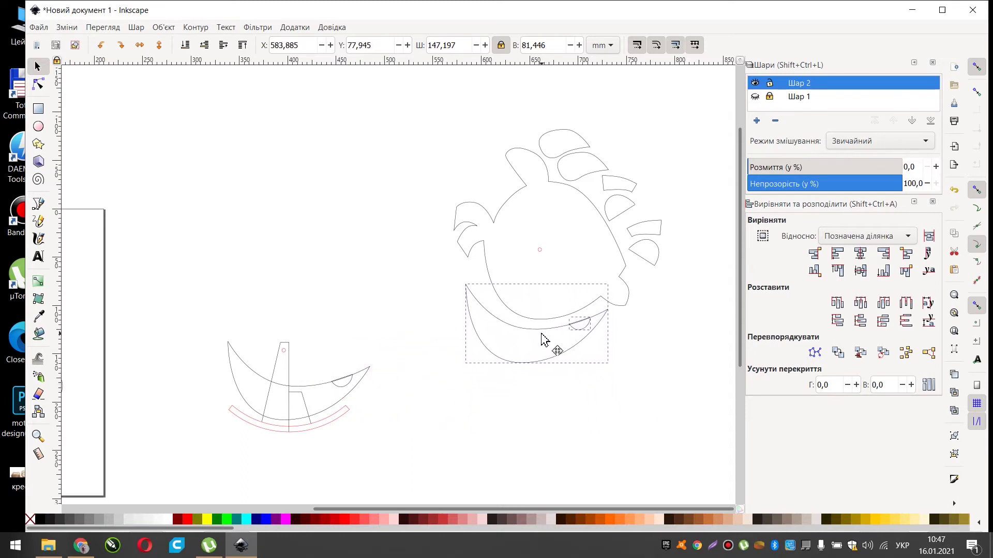
{"action": "key", "text": "ctrl+v"}
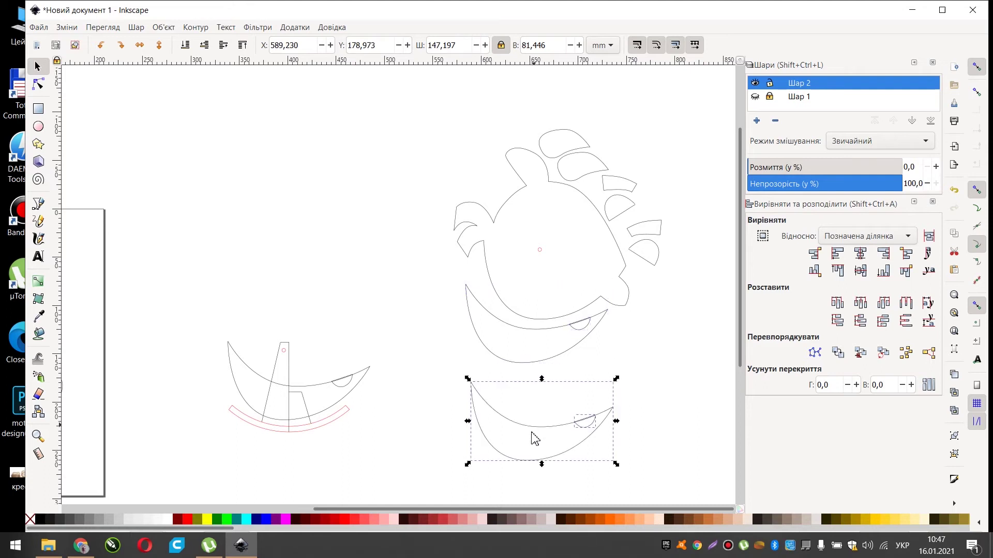
{"action": "left_click_drag", "start_coordinate": [525, 427], "coordinate": [510, 373]}
{"action": "left_click", "coordinate": [140, 45]}
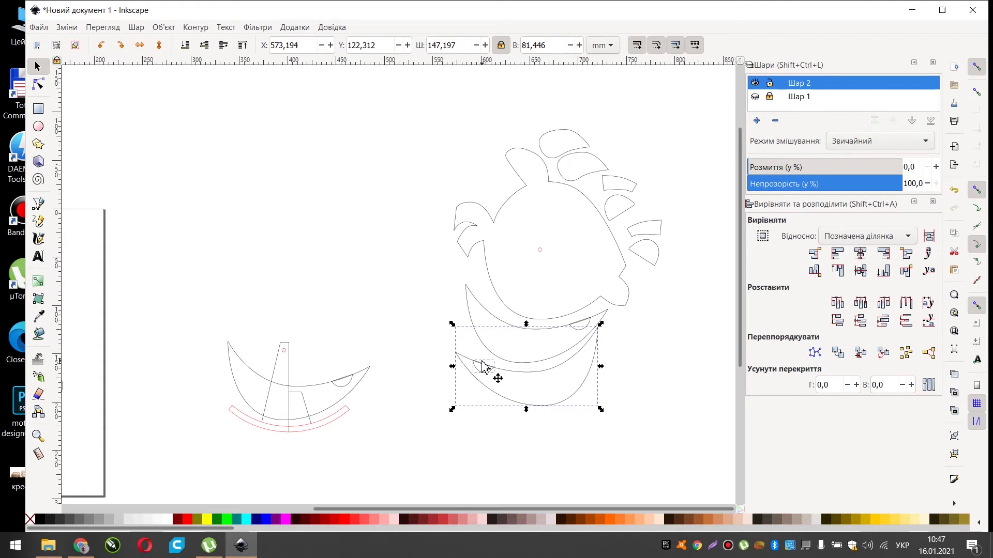
- Delete the original crescent and its small half-round piece from over the support parts
{"action": "left_click", "coordinate": [339, 387]}
{"action": "key", "text": "Escape"}
{"action": "left_click", "coordinate": [362, 403]}
{"action": "key", "text": "Delete"}
{"action": "left_click", "coordinate": [289, 425]}
{"action": "left_click", "coordinate": [288, 426], "text": "alt"}
{"action": "left_click", "coordinate": [289, 426], "text": "alt"}
{"action": "left_click", "coordinate": [328, 442]}
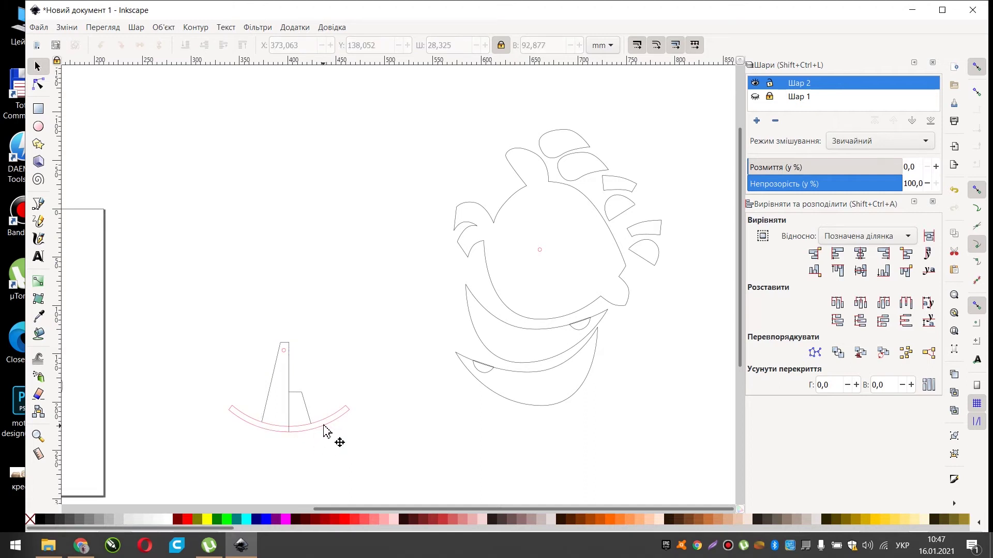
{"action": "left_click", "coordinate": [325, 423]}
{"action": "scroll", "coordinate": [308, 444], "scroll_direction": "up", "scroll_amount": 3}
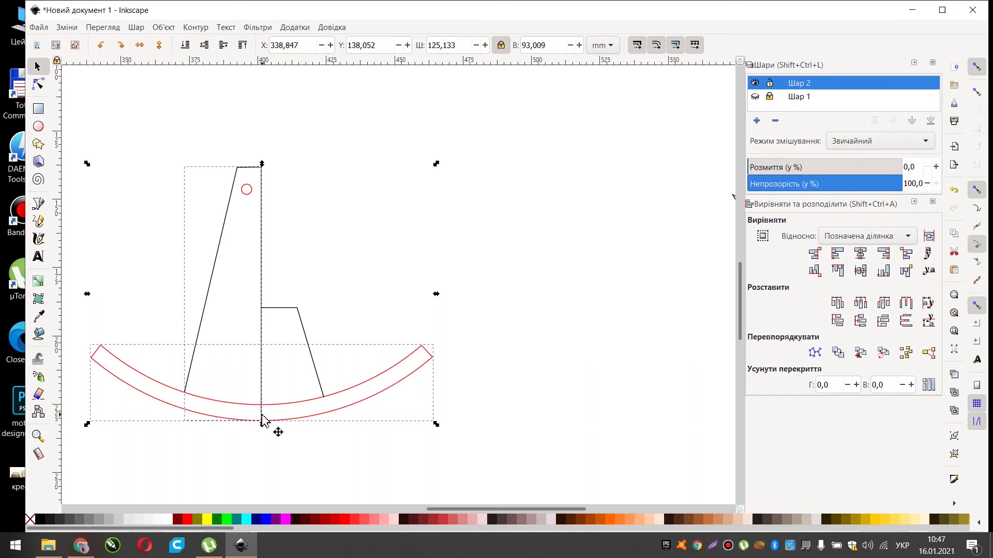
{"action": "left_click", "coordinate": [256, 434]}
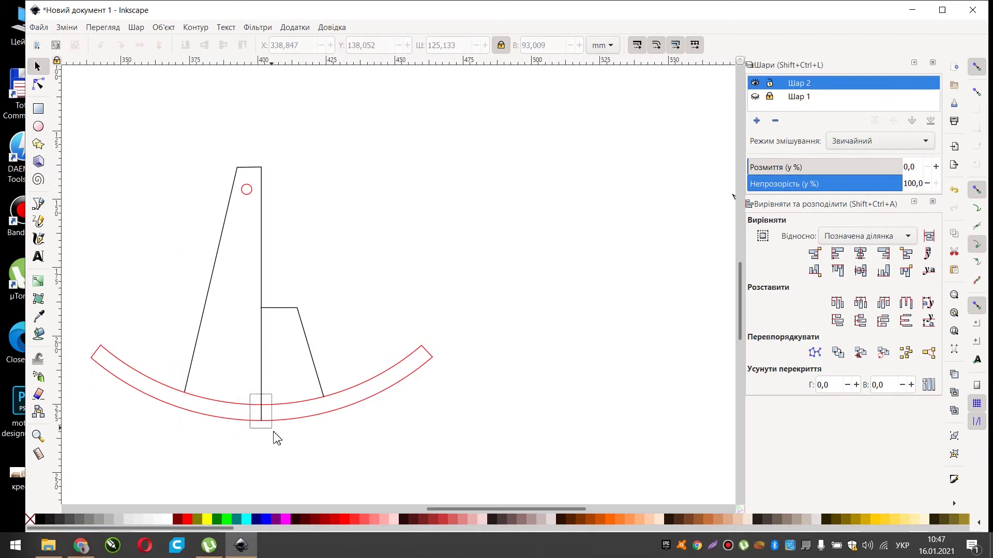
{"action": "left_click", "coordinate": [261, 418]}
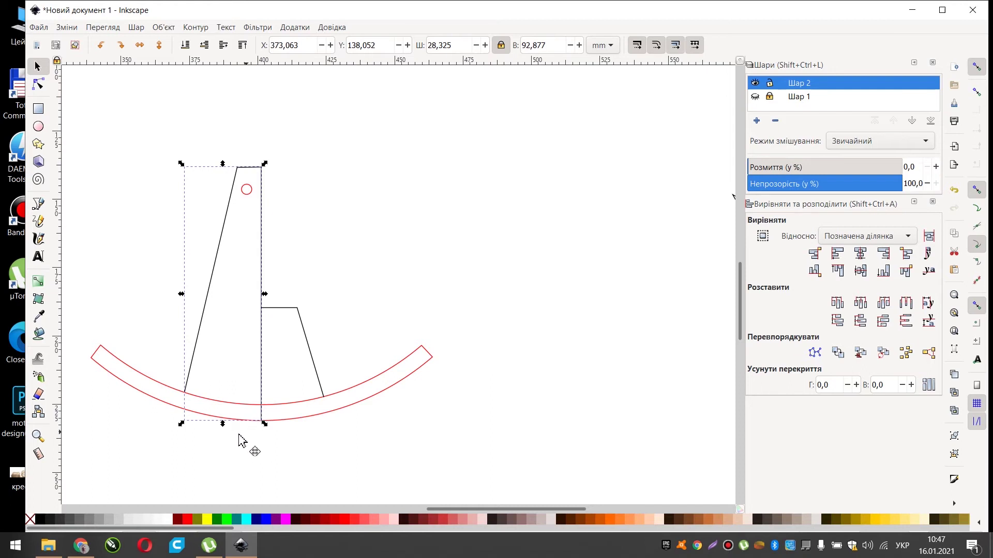
{"action": "left_click", "coordinate": [221, 439]}
{"action": "left_click", "coordinate": [260, 418]}
{"action": "left_click", "coordinate": [126, 452]}
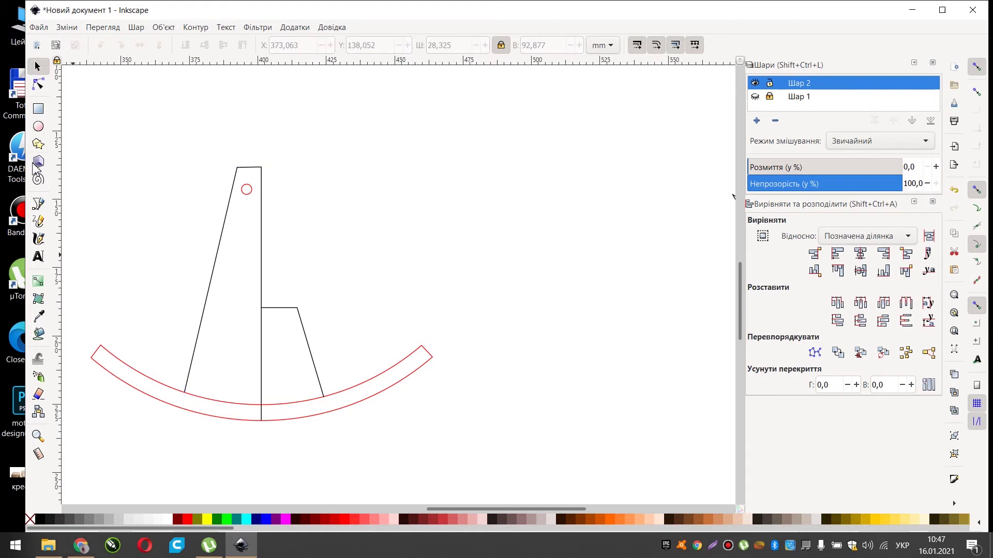
{"action": "left_click", "coordinate": [39, 205]}
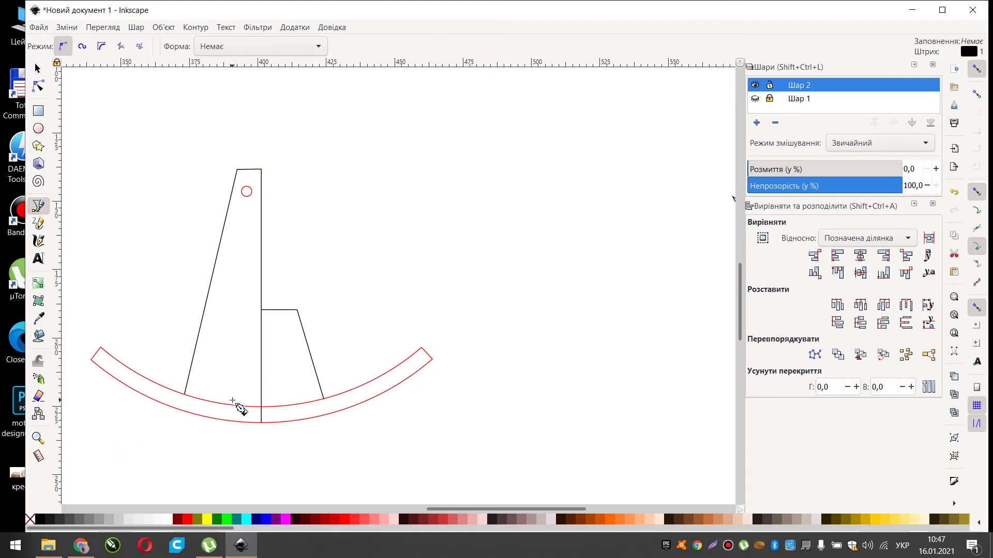
{"action": "key", "text": "s"}
{"action": "scroll", "coordinate": [166, 437], "scroll_direction": "down", "scroll_amount": 2}
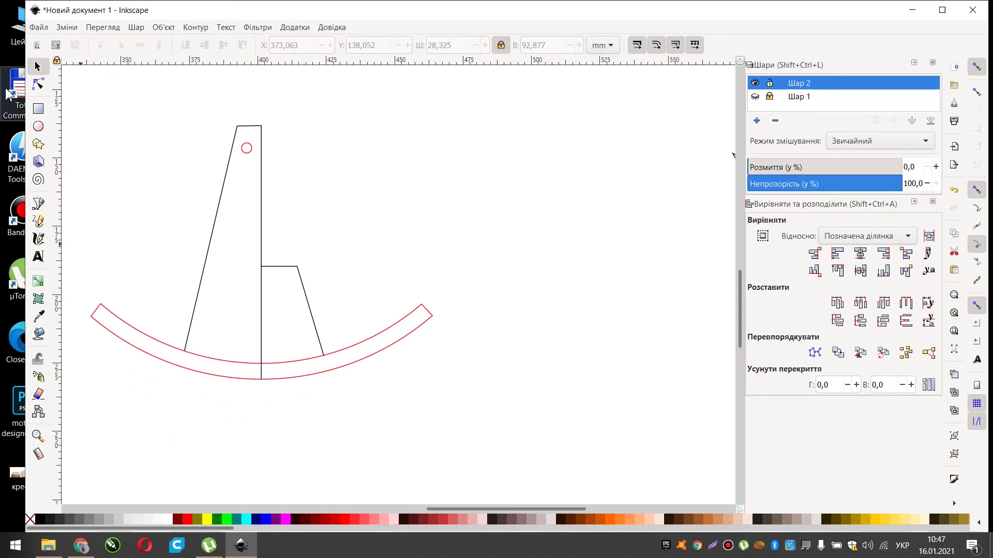
- Copy the red curved base strip and place the copy just below the mirrored crescent
{"action": "left_click", "coordinate": [361, 364]}
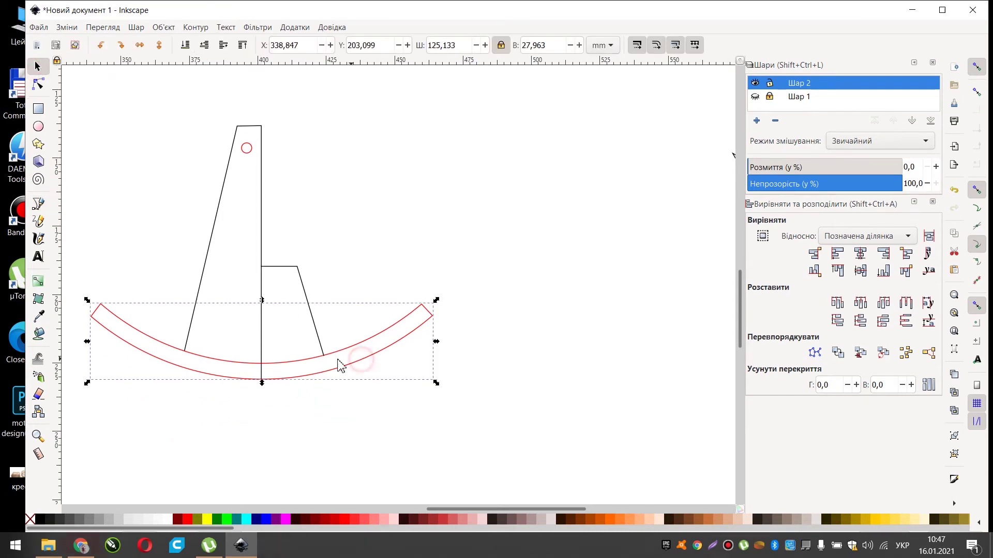
{"action": "scroll", "coordinate": [337, 373], "scroll_direction": "down", "scroll_amount": 5, "text": "ctrl"}
{"action": "scroll", "coordinate": [393, 368], "scroll_direction": "up", "scroll_amount": 2, "text": "ctrl"}
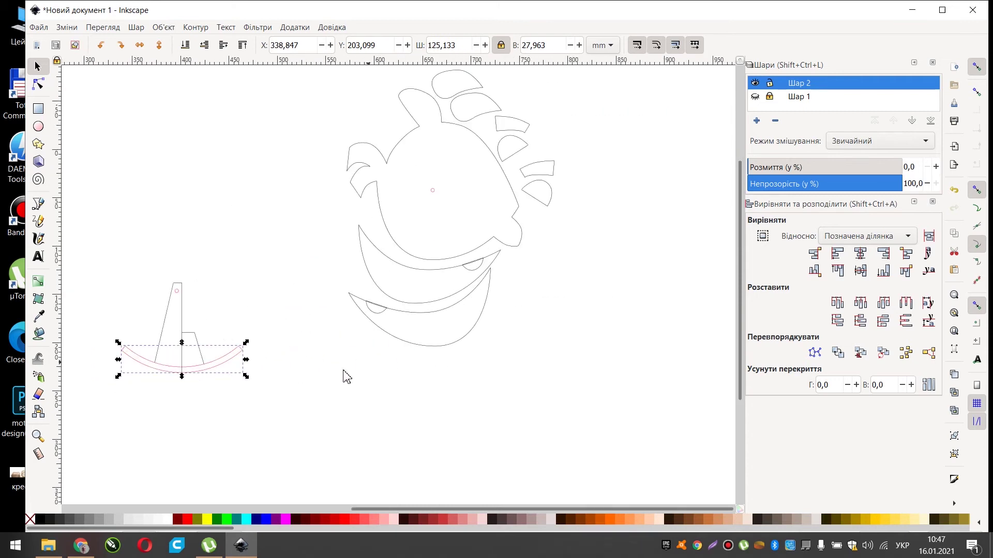
{"action": "key", "text": "ctrl+v"}
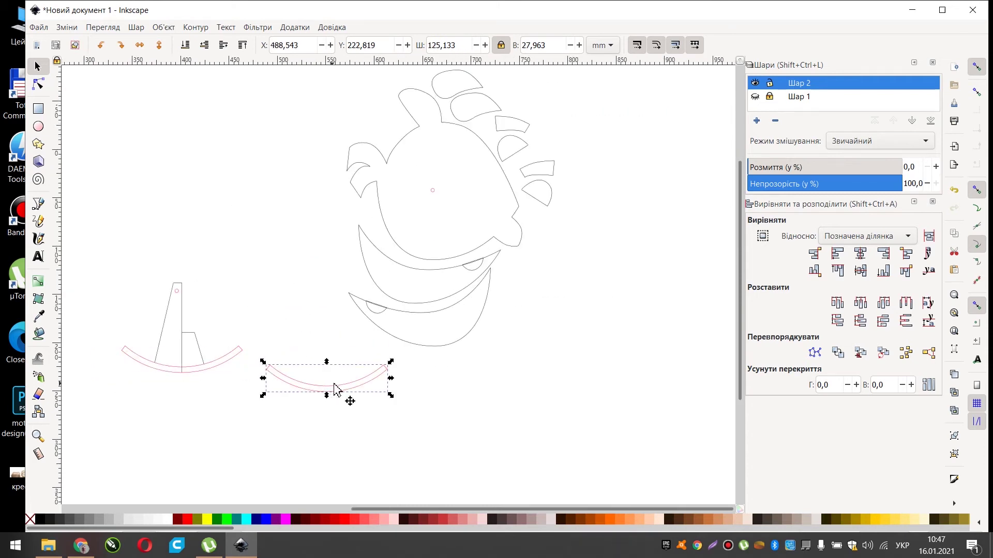
{"action": "left_click_drag", "start_coordinate": [348, 389], "coordinate": [450, 364]}
{"action": "scroll", "coordinate": [428, 385], "scroll_direction": "up", "scroll_amount": 1}
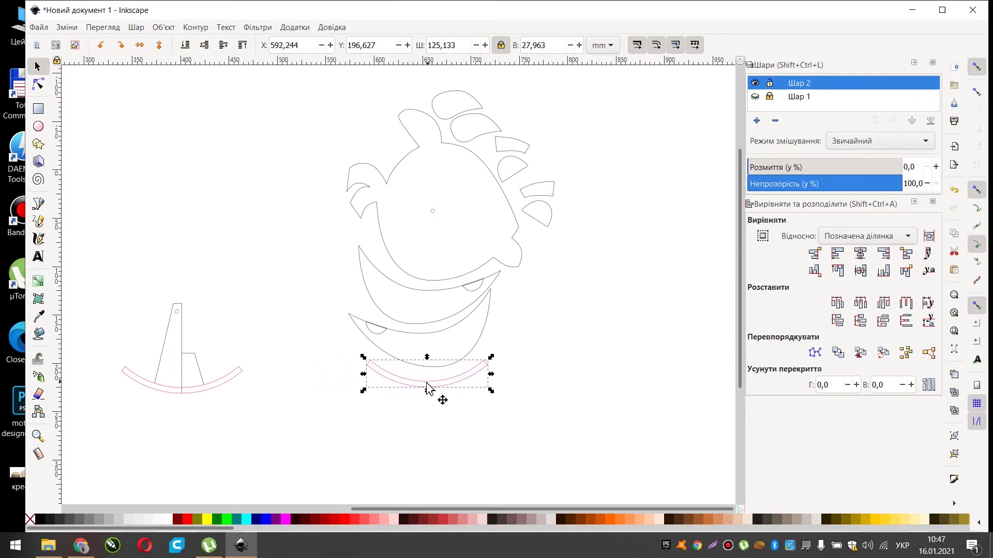
- Draw a vertical line about 6 mm long with the Pen tool across the middle of the copied red base strip
{"action": "scroll", "coordinate": [425, 399], "scroll_direction": "up", "scroll_amount": 3, "text": "ctrl"}
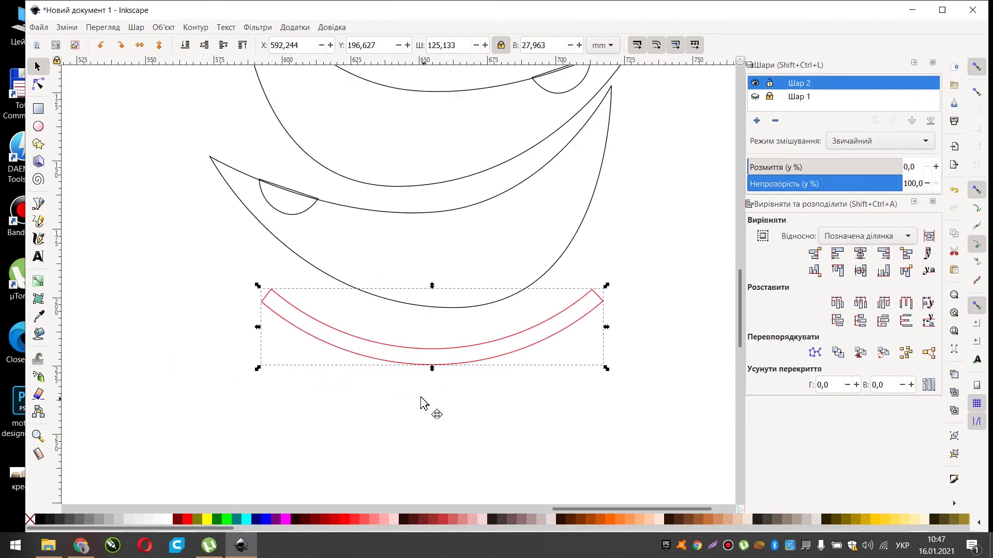
{"action": "scroll", "coordinate": [414, 381], "scroll_direction": "up", "scroll_amount": 1, "text": "ctrl"}
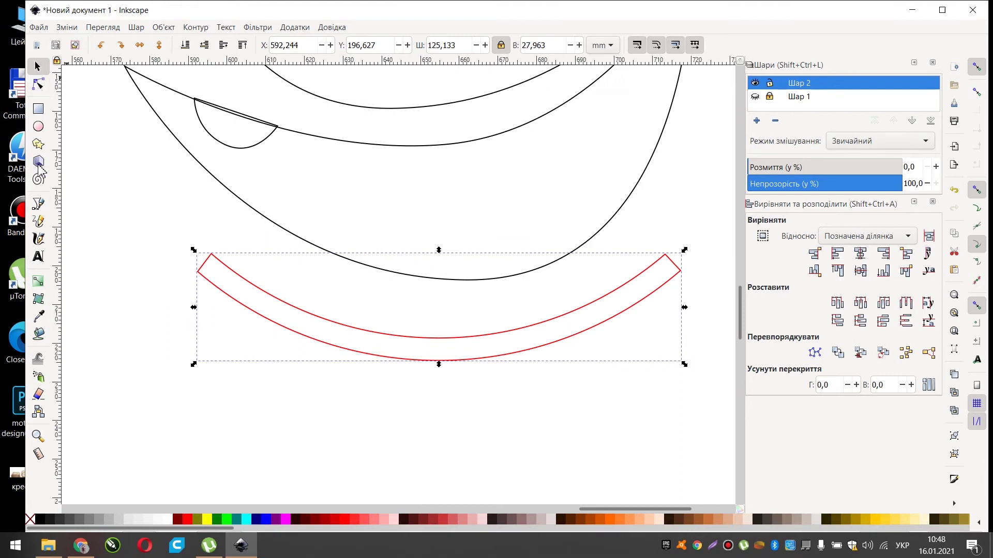
{"action": "left_click", "coordinate": [38, 205]}
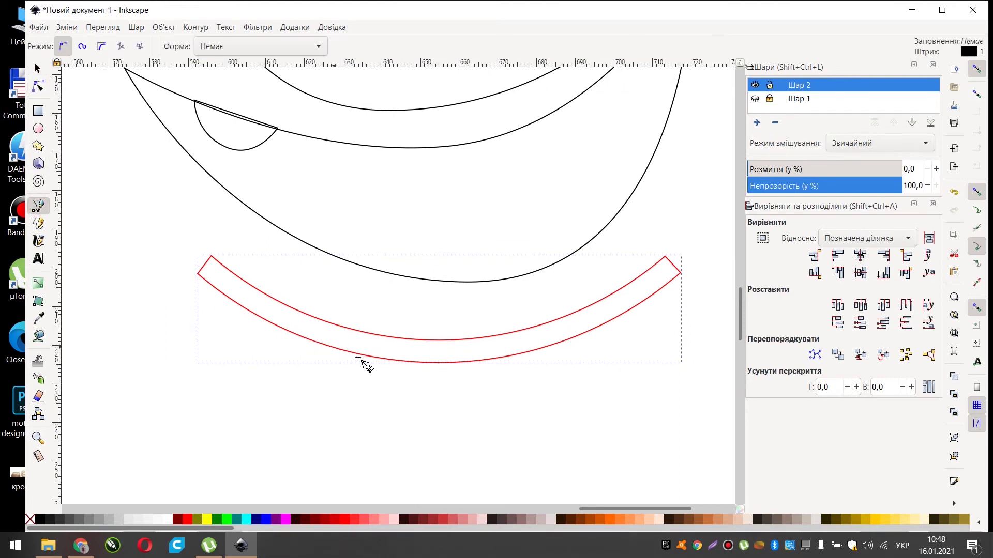
{"action": "left_click", "coordinate": [438, 362]}
{"action": "left_click", "coordinate": [439, 341]}
{"action": "right_click", "coordinate": [441, 319]}
- Copy the red base strip together with its short centre line and place the copy directly beneath it
{"action": "scroll", "coordinate": [352, 351], "scroll_direction": "down", "scroll_amount": 3}
{"action": "scroll", "coordinate": [370, 353], "scroll_direction": "down", "scroll_amount": 2}
{"action": "scroll", "coordinate": [362, 349], "scroll_direction": "down", "scroll_amount": 1}
{"action": "scroll", "coordinate": [305, 363], "scroll_direction": "up", "scroll_amount": 1}
{"action": "scroll", "coordinate": [391, 298], "scroll_direction": "up", "scroll_amount": 1}
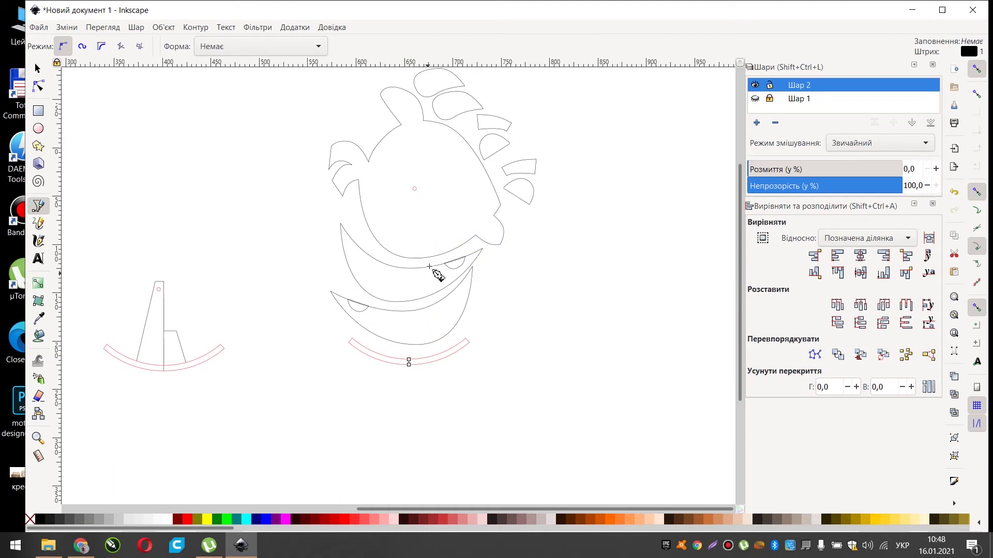
{"action": "left_click", "coordinate": [155, 284]}
{"action": "left_click", "coordinate": [36, 69]}
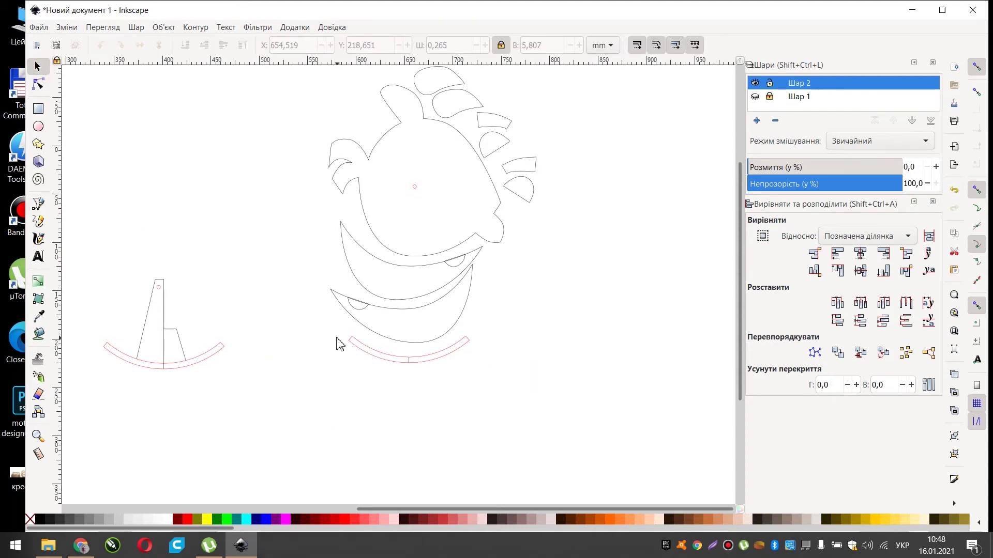
{"action": "left_click_drag", "start_coordinate": [332, 336], "coordinate": [493, 383]}
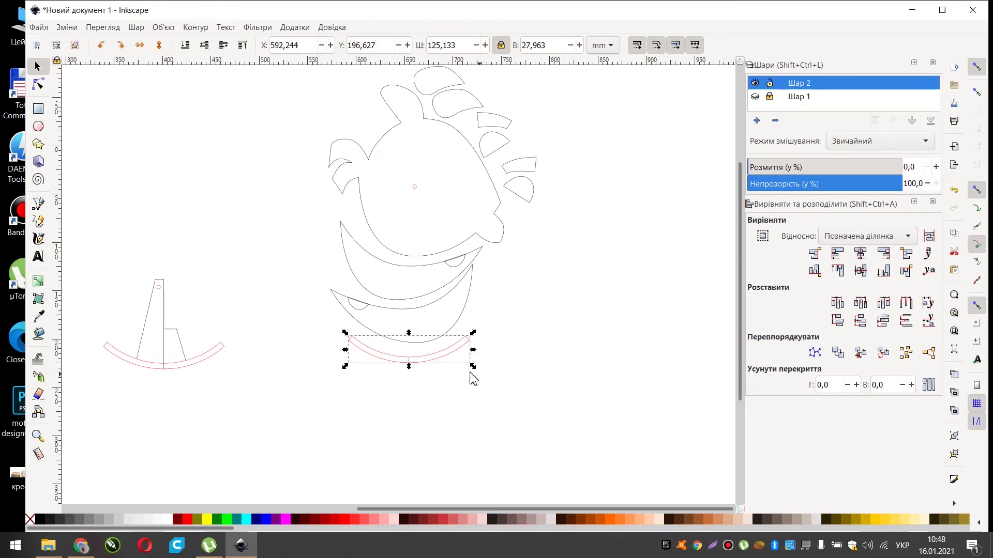
{"action": "left_click", "coordinate": [169, 29]}
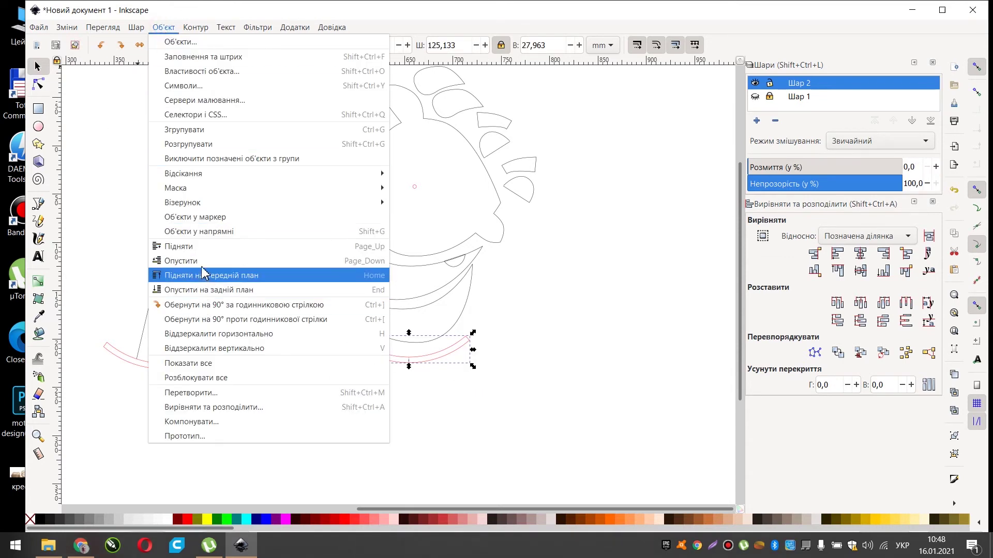
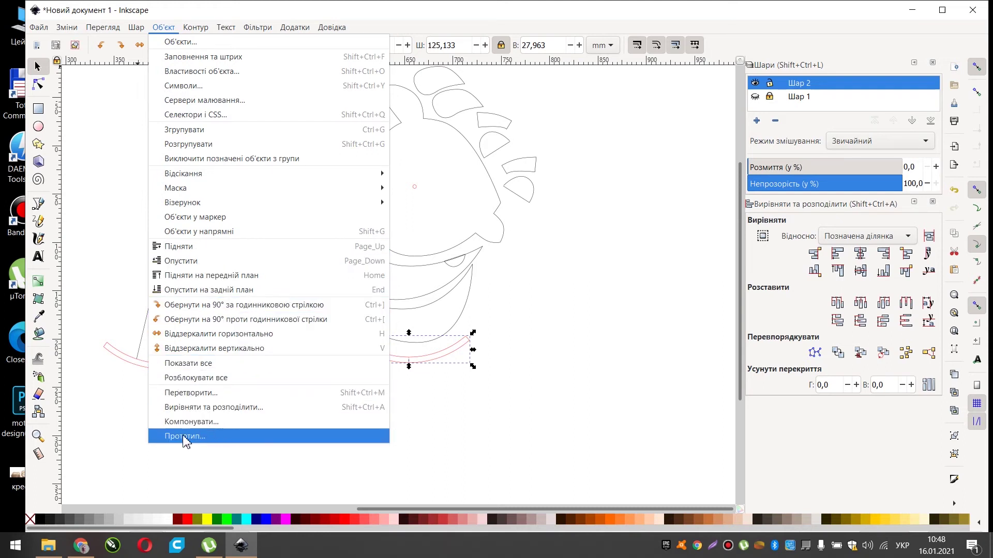
{"action": "left_click", "coordinate": [104, 457]}
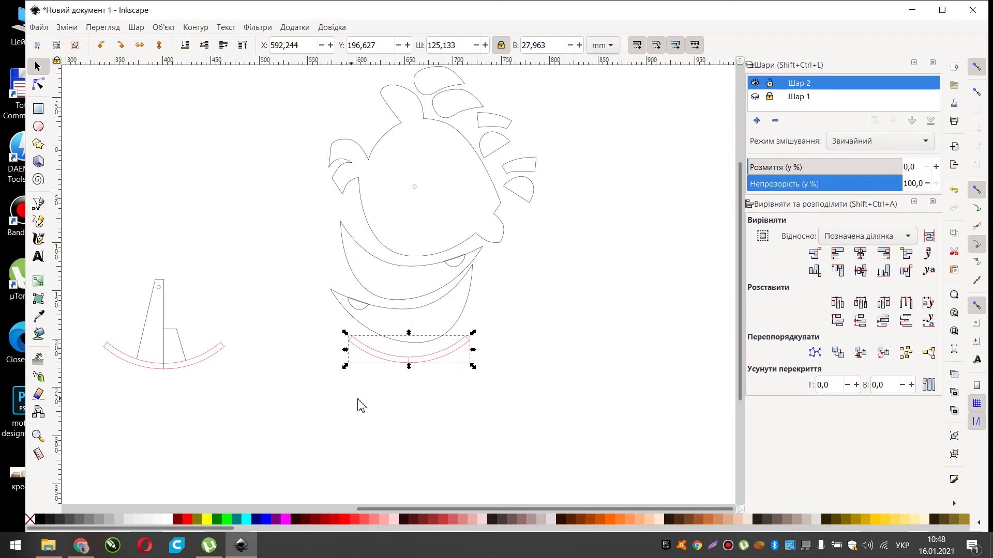
{"action": "key", "text": "ctrl+v"}
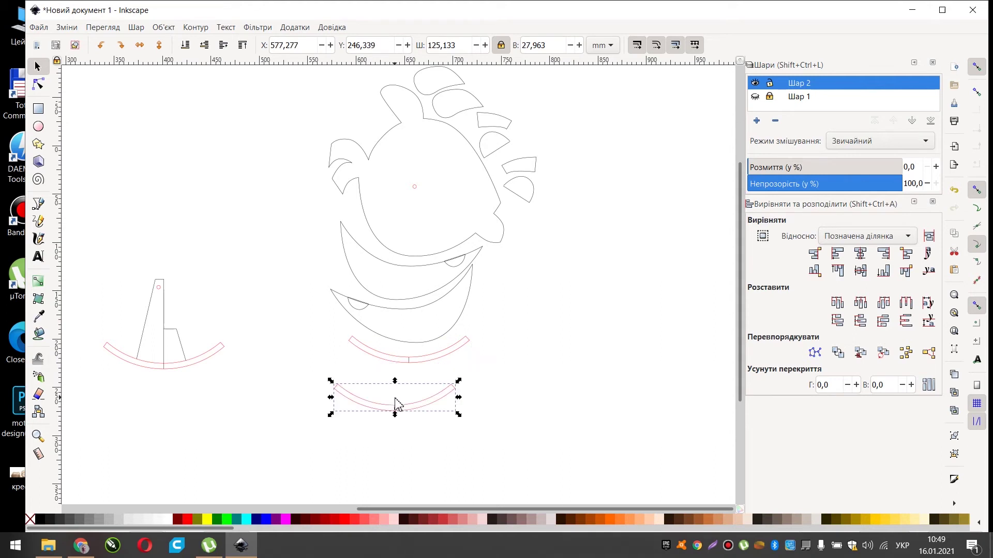
{"action": "left_click_drag", "start_coordinate": [390, 410], "coordinate": [395, 377]}
{"action": "scroll", "coordinate": [414, 399], "scroll_direction": "up", "scroll_amount": 4}
{"action": "scroll", "coordinate": [400, 375], "scroll_direction": "up", "scroll_amount": 1}
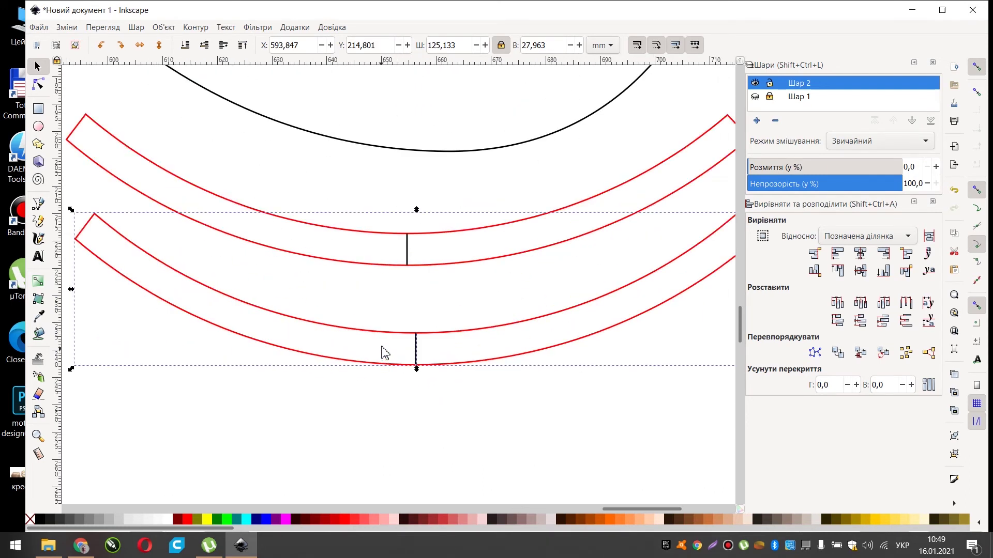
{"action": "left_click_drag", "start_coordinate": [395, 343], "coordinate": [376, 283]}
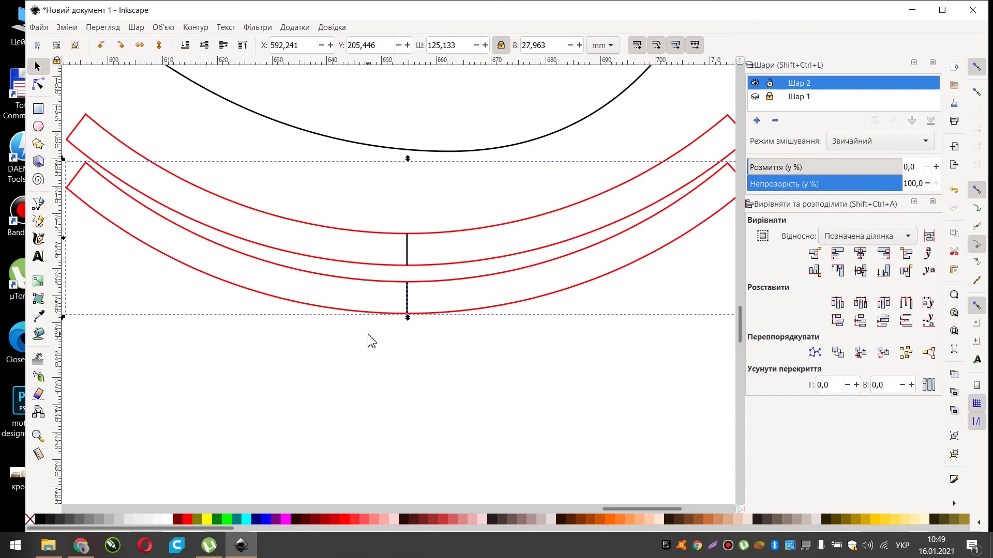
- Copy the two stacked red strips with their centre lines and place the pair just below them to make four
{"action": "scroll", "coordinate": [368, 339], "scroll_direction": "down", "scroll_amount": 3}
{"action": "left_click_drag", "start_coordinate": [247, 251], "coordinate": [511, 366]}
{"action": "key", "text": "ctrl+c"}
{"action": "key", "text": "ctrl+v"}
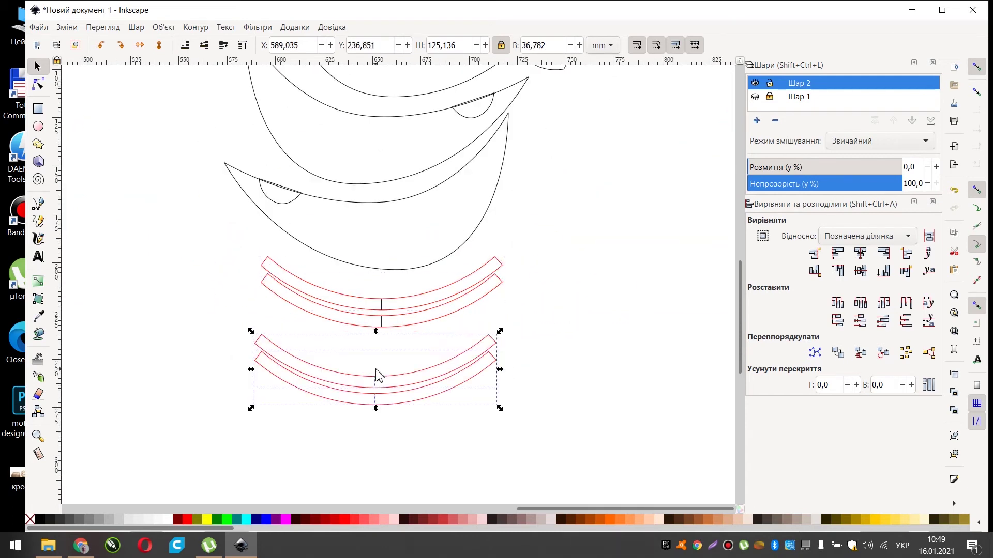
{"action": "scroll", "coordinate": [384, 401], "scroll_direction": "up", "scroll_amount": 2}
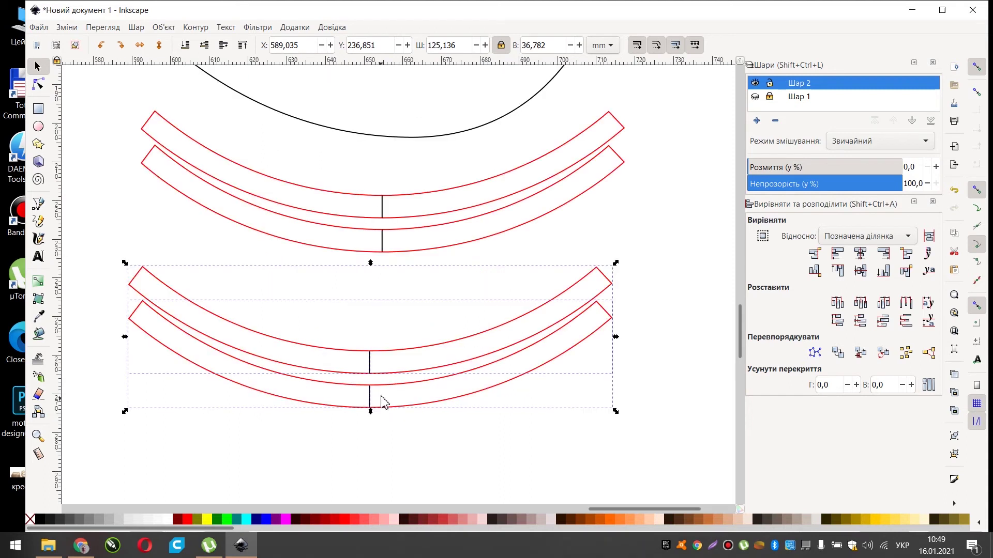
{"action": "left_click_drag", "start_coordinate": [361, 378], "coordinate": [372, 285]}
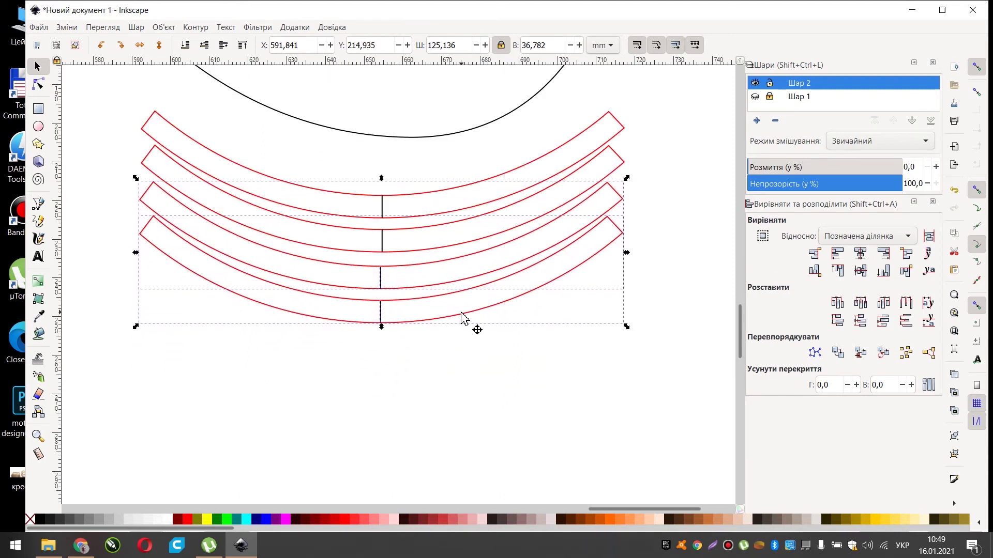
{"action": "left_click", "coordinate": [295, 385]}
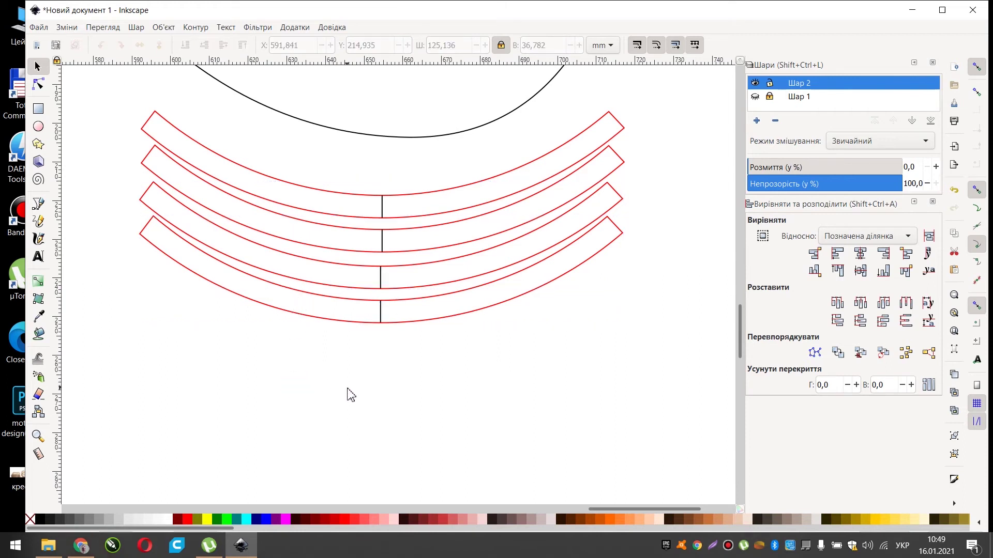
- Copy all four red strips with their centre lines and place the copies directly underneath to make eight
{"action": "scroll", "coordinate": [351, 402], "scroll_direction": "down", "scroll_amount": 2}
{"action": "left_click_drag", "start_coordinate": [214, 247], "coordinate": [507, 400]}
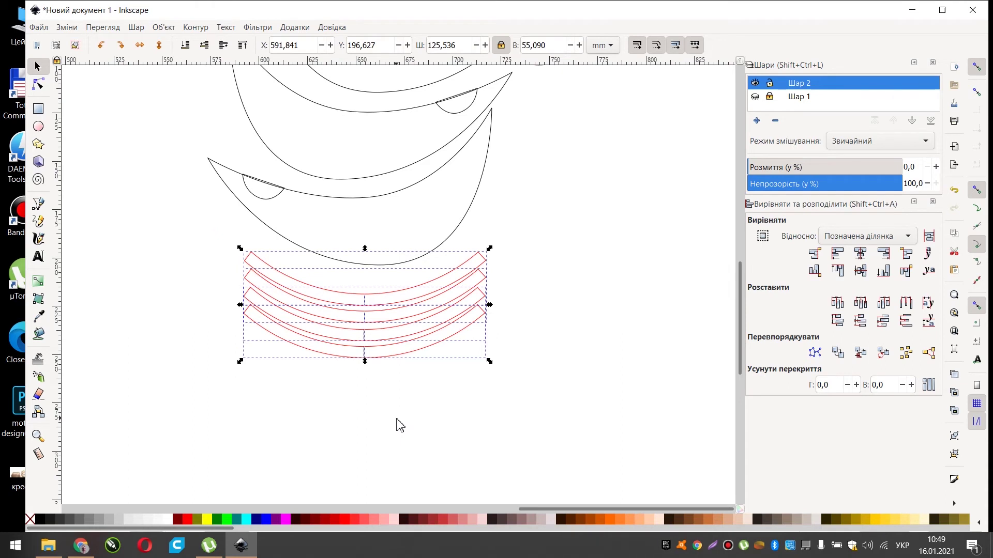
{"action": "key", "text": "ctrl+c"}
{"action": "key", "text": "ctrl+v"}
{"action": "left_click_drag", "start_coordinate": [392, 444], "coordinate": [360, 409]}
{"action": "left_click", "coordinate": [190, 348]}
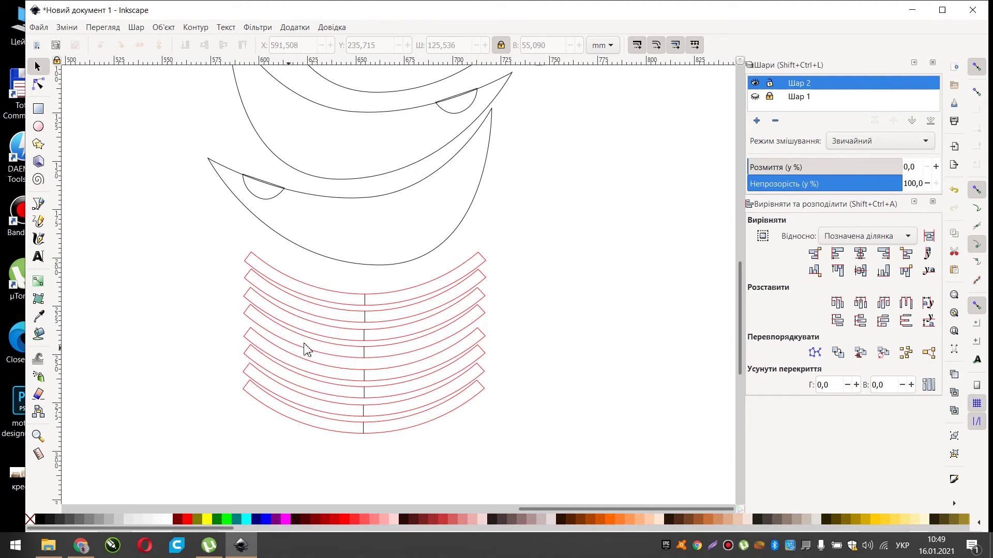
- Move the tall support's open lower end nodes into the original red base strip, the outer one to X 370.073, Y 222.490 mm
{"action": "scroll", "coordinate": [333, 343], "scroll_direction": "down", "scroll_amount": 3, "text": "ctrl"}
{"action": "scroll", "coordinate": [155, 315], "scroll_direction": "up", "scroll_amount": 3, "text": "ctrl"}
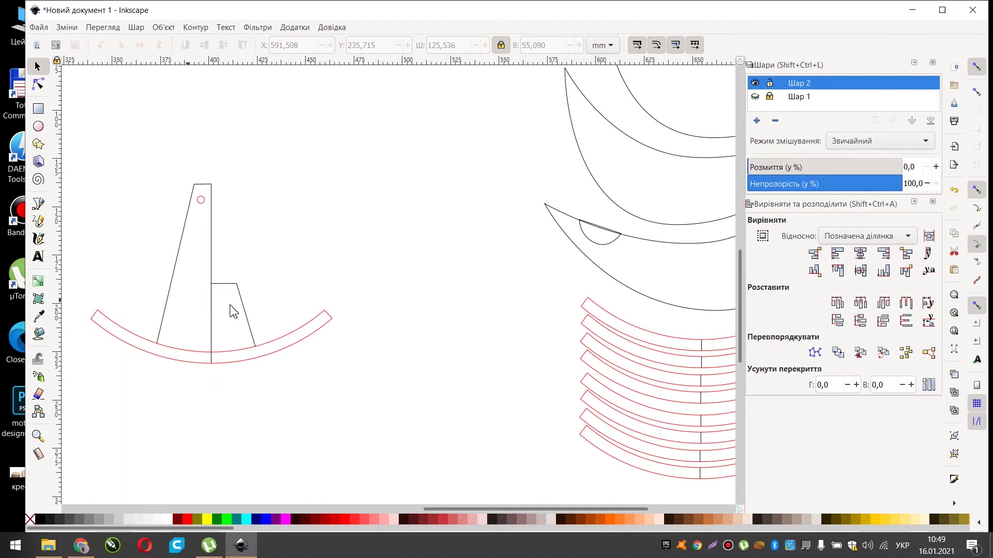
{"action": "left_click", "coordinate": [211, 360]}
{"action": "left_click", "coordinate": [150, 394]}
{"action": "scroll", "coordinate": [177, 376], "scroll_direction": "up", "scroll_amount": 3}
{"action": "scroll", "coordinate": [199, 350], "scroll_direction": "down", "scroll_amount": 2}
{"action": "scroll", "coordinate": [192, 348], "scroll_direction": "up", "scroll_amount": 1}
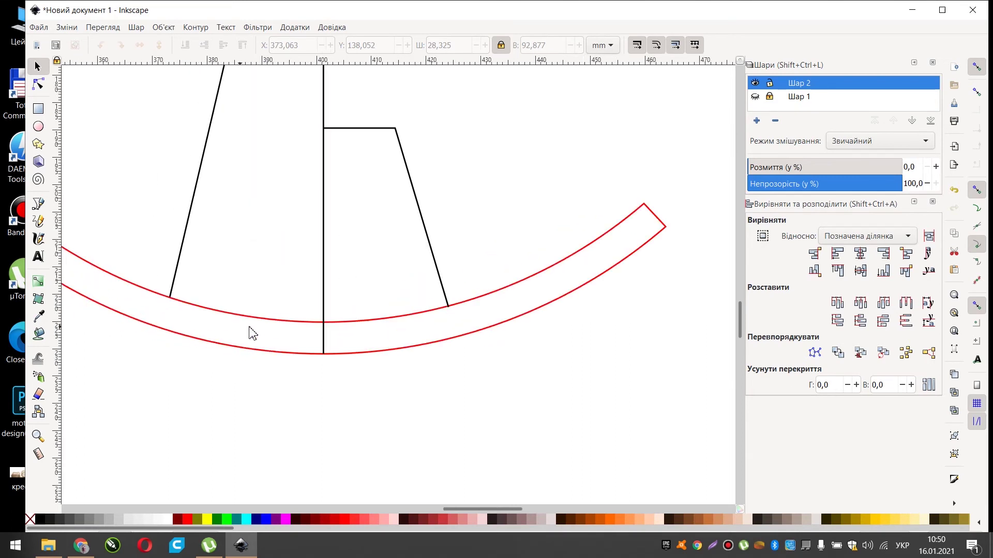
{"action": "left_click", "coordinate": [324, 348]}
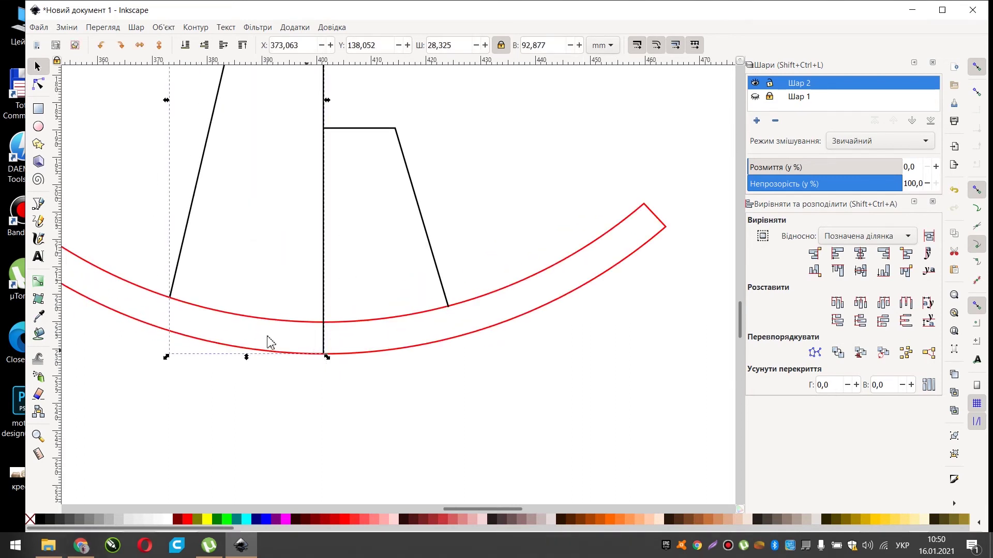
{"action": "left_click", "coordinate": [37, 84]}
{"action": "left_click_drag", "start_coordinate": [325, 356], "coordinate": [321, 345]}
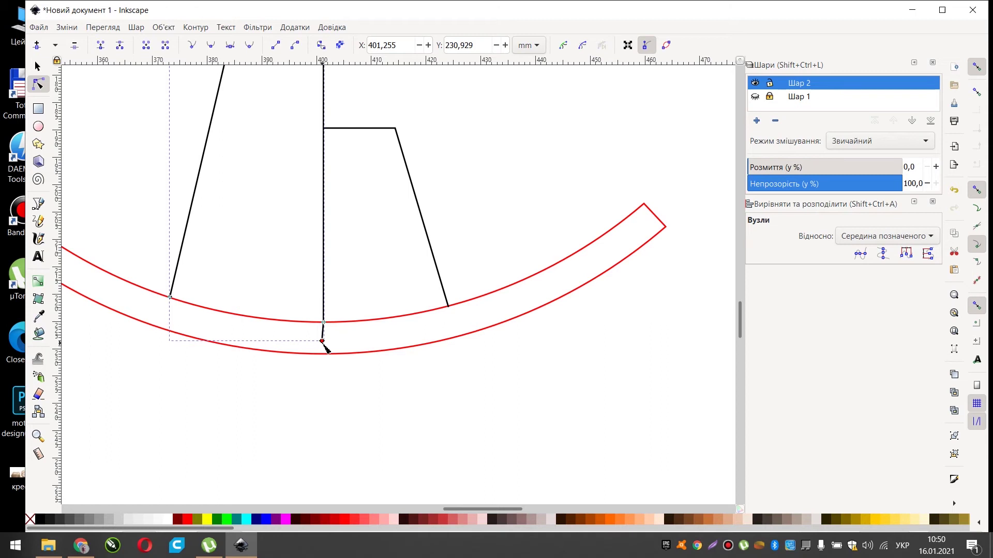
{"action": "left_click_drag", "start_coordinate": [170, 298], "coordinate": [167, 309]}
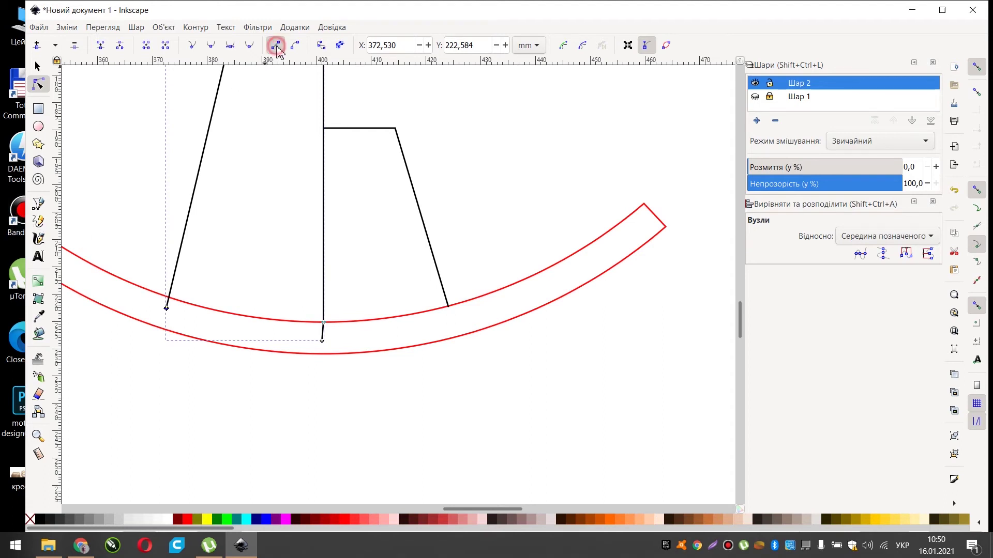
{"action": "mouse_move", "coordinate": [169, 311]}
{"action": "left_mouse_down"}
{"action": "mouse_move", "coordinate": [205, 316]}
{"action": "mouse_move", "coordinate": [155, 310]}
{"action": "left_mouse_up"}
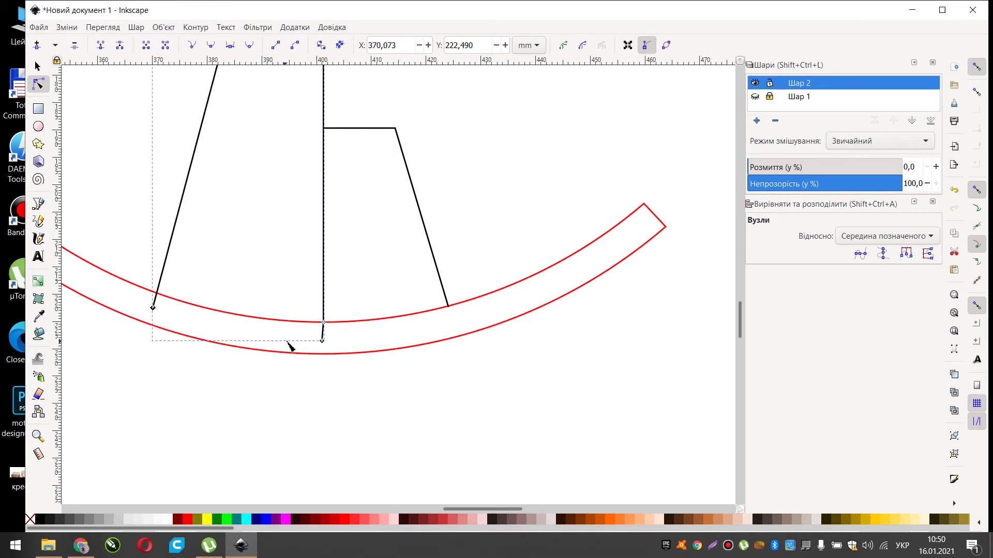
- Close the tall support's outline with a straight bottom edge and pull its inner lower corner down to the strip's outer curve
{"action": "left_click", "coordinate": [230, 391]}
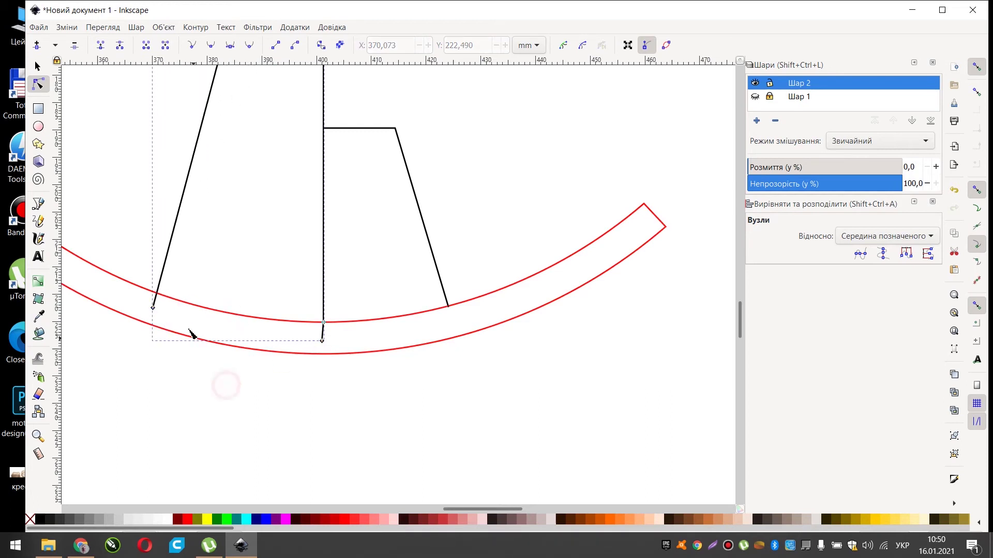
{"action": "left_click", "coordinate": [152, 308]}
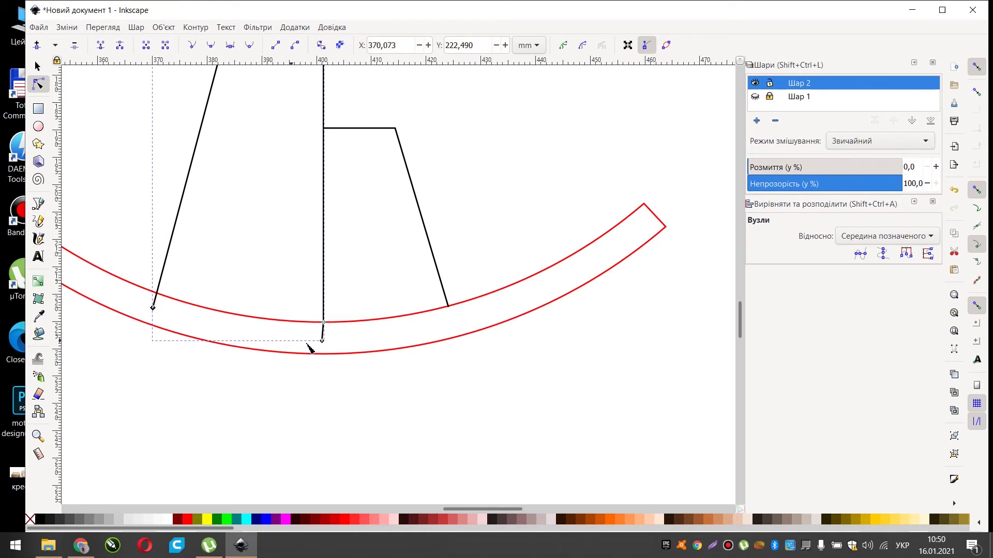
{"action": "left_click", "coordinate": [322, 342], "text": "shift"}
{"action": "left_click_drag", "start_coordinate": [325, 324], "coordinate": [154, 310]}
{"action": "key", "text": "ctrl+z"}
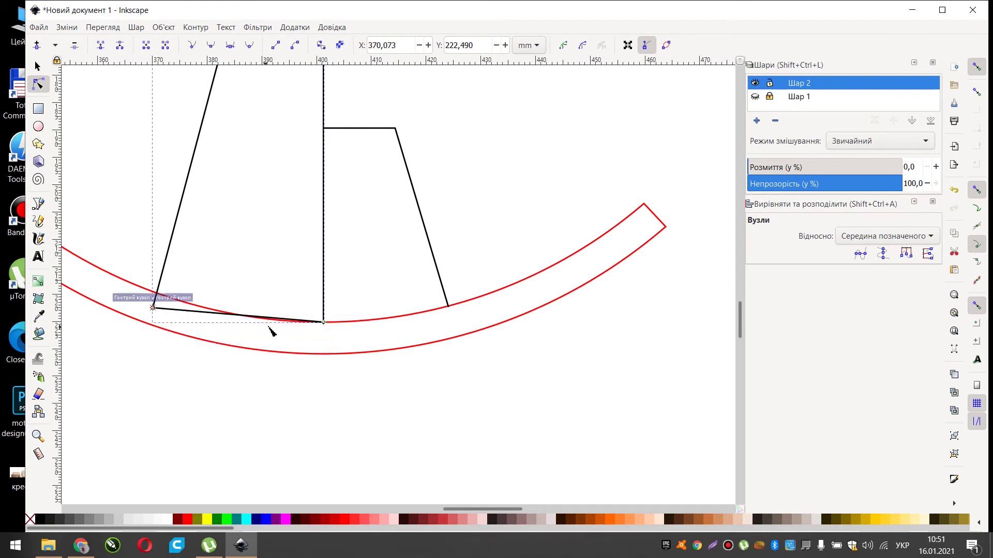
{"action": "left_click_drag", "start_coordinate": [325, 330], "coordinate": [324, 353]}
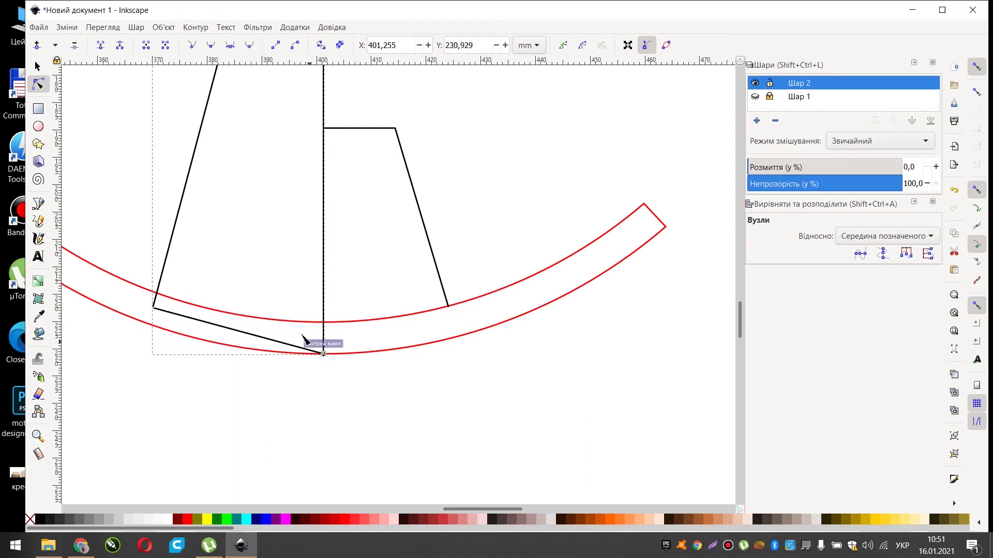
{"action": "scroll", "coordinate": [164, 318], "scroll_direction": "up", "scroll_amount": 1}
{"action": "left_click", "coordinate": [201, 384]}
{"action": "left_click", "coordinate": [177, 338]}
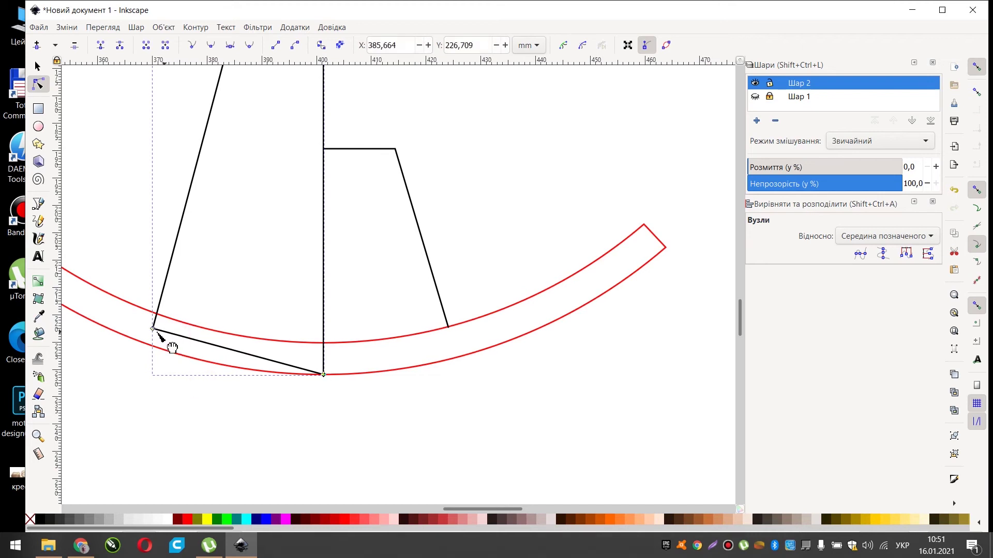
{"action": "left_click", "coordinate": [165, 390]}
{"action": "left_click", "coordinate": [130, 368]}
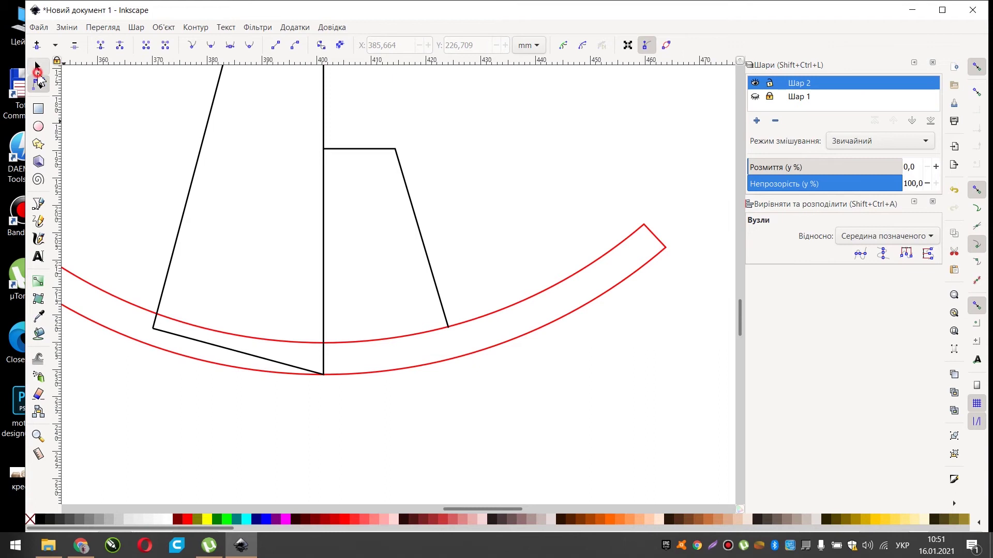
- Copy the original red base strip and paste the duplicate in place over it
{"action": "left_click", "coordinate": [37, 66]}
{"action": "left_click", "coordinate": [101, 326]}
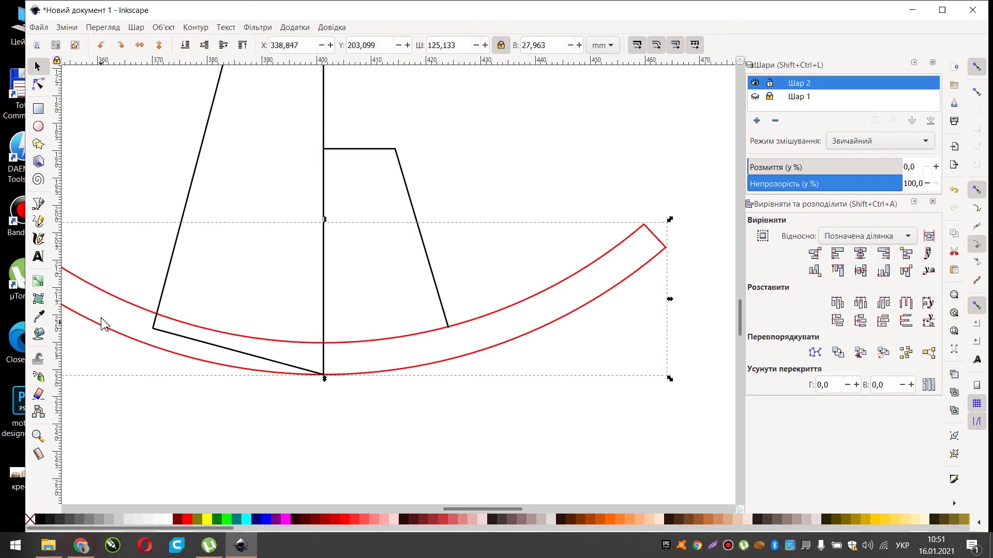
{"action": "left_click", "coordinate": [73, 28]}
{"action": "left_click", "coordinate": [99, 102]}
{"action": "left_click", "coordinate": [67, 27]}
{"action": "mouse_move", "coordinate": [90, 163]}
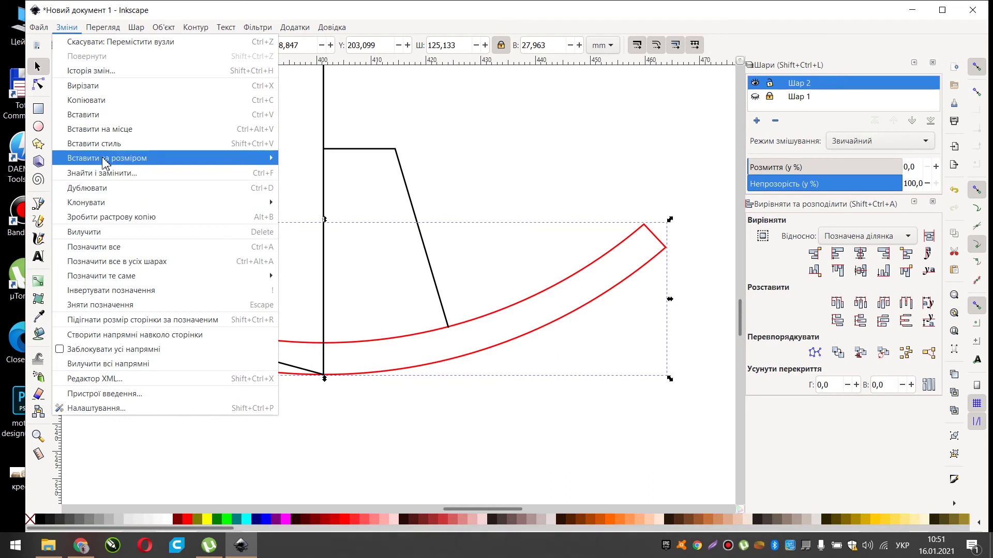
{"action": "left_click", "coordinate": [103, 131]}
{"action": "left_click", "coordinate": [147, 385]}
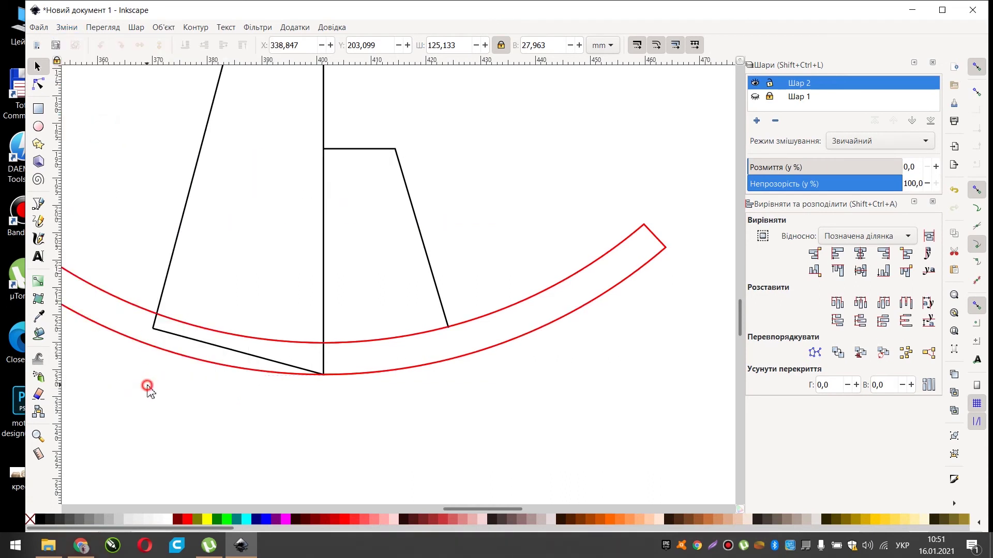
- Subtract the red base strip from the tall support with a Difference operation to give the support a curved bottom edge
{"action": "left_click", "coordinate": [170, 267]}
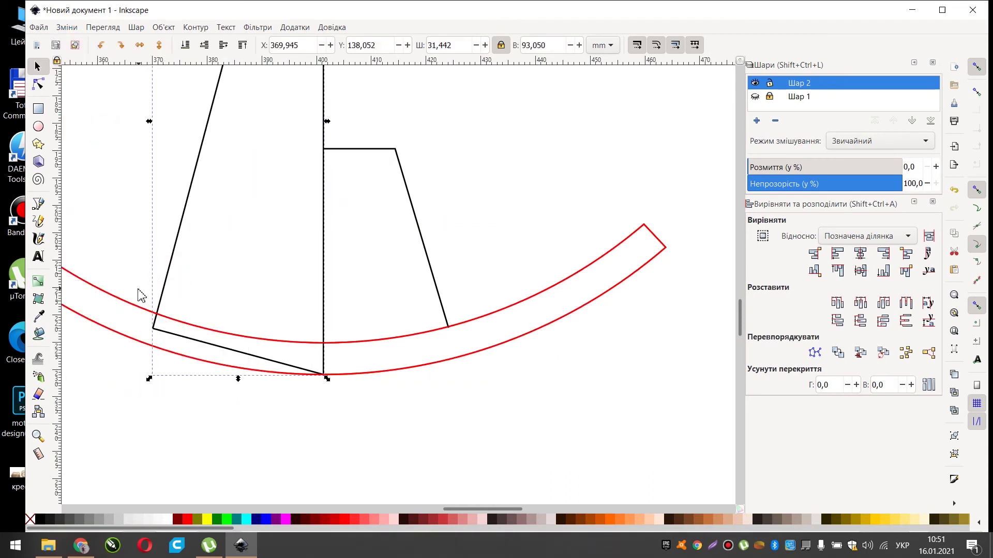
{"action": "left_click", "coordinate": [129, 304], "text": "shift"}
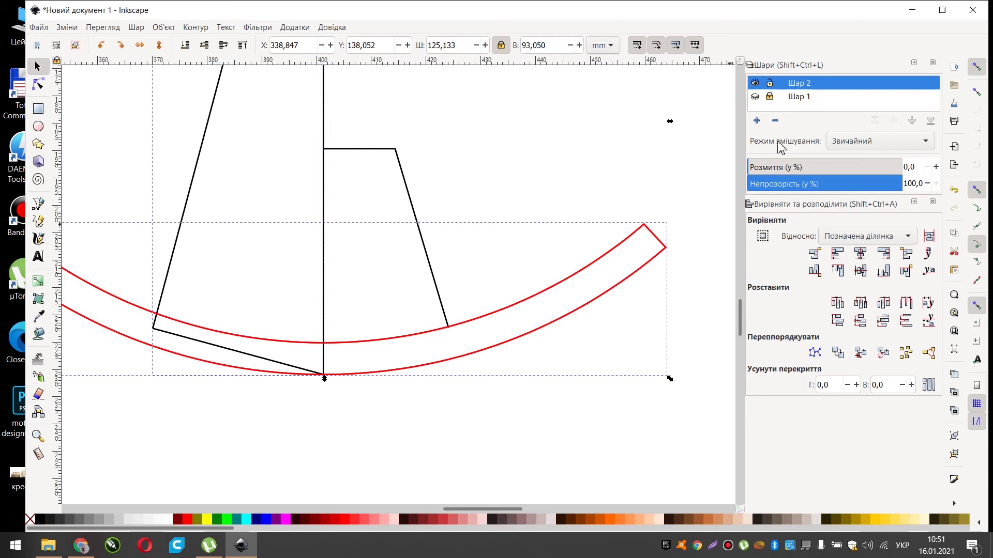
{"action": "left_click", "coordinate": [197, 27]}
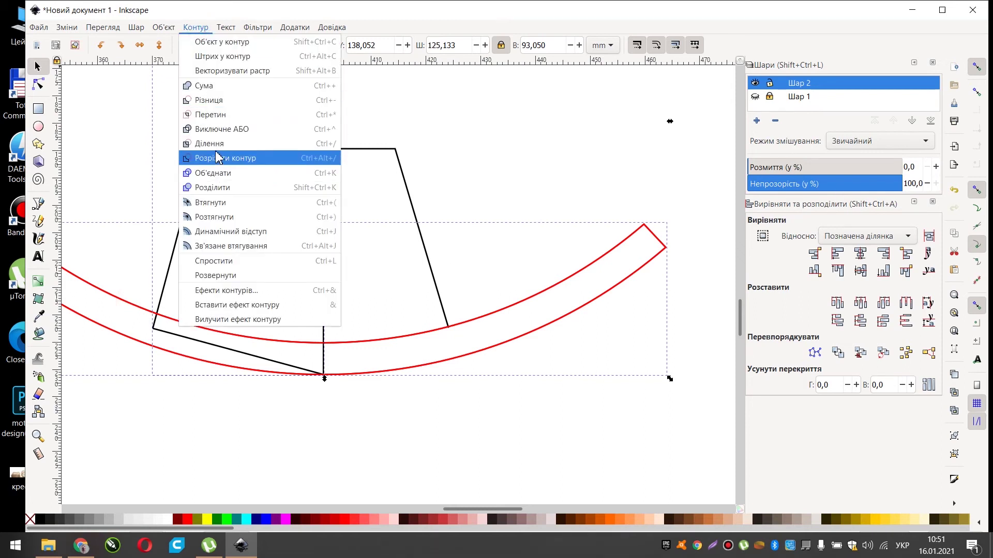
{"action": "left_click", "coordinate": [209, 99]}
{"action": "scroll", "coordinate": [331, 357], "scroll_direction": "up", "scroll_amount": 5}
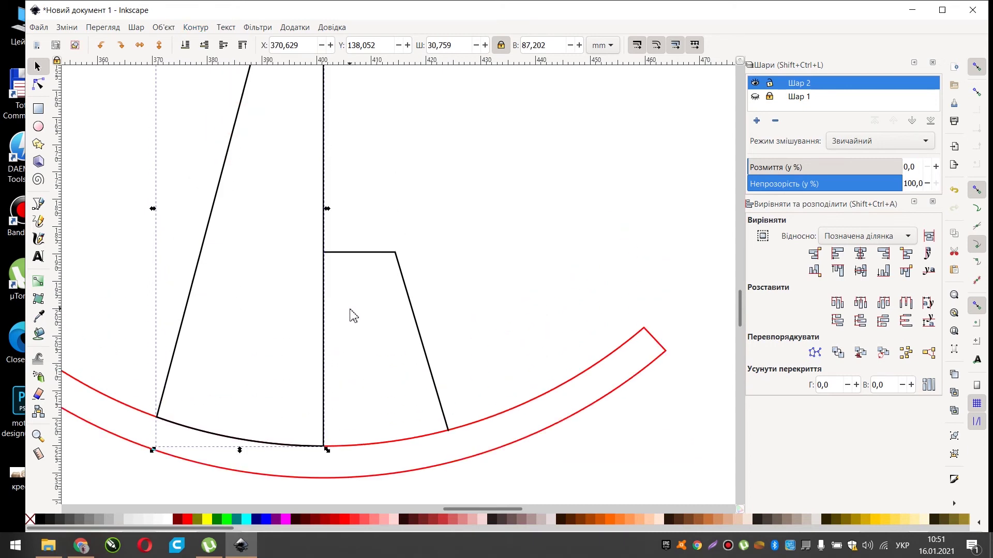
{"action": "scroll", "coordinate": [300, 351], "scroll_direction": "down", "scroll_amount": 2}
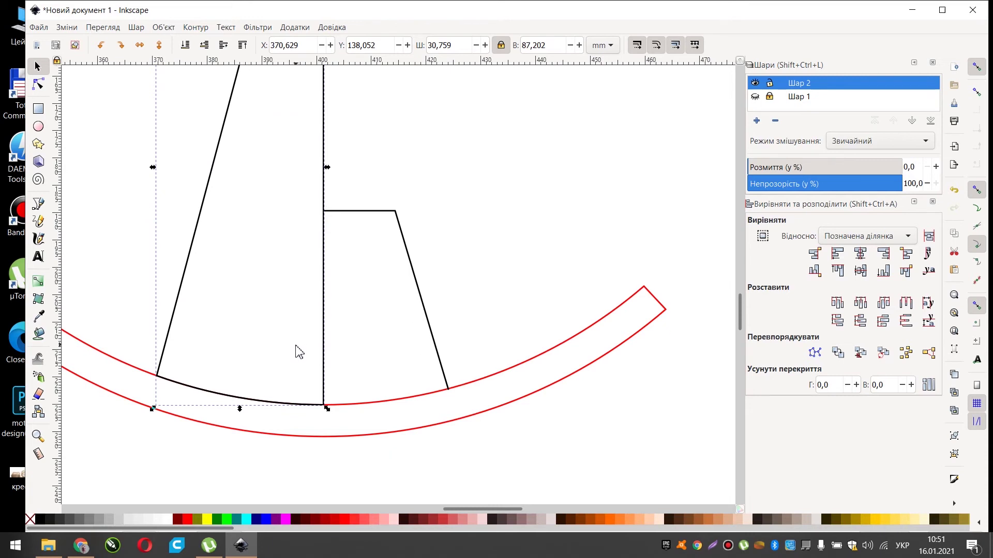
- Paste a copy of the finished tall support and place it beside the lower crescent, at X 721.139, Y 102.784 mm
{"action": "scroll", "coordinate": [297, 357], "scroll_direction": "down", "scroll_amount": 3}
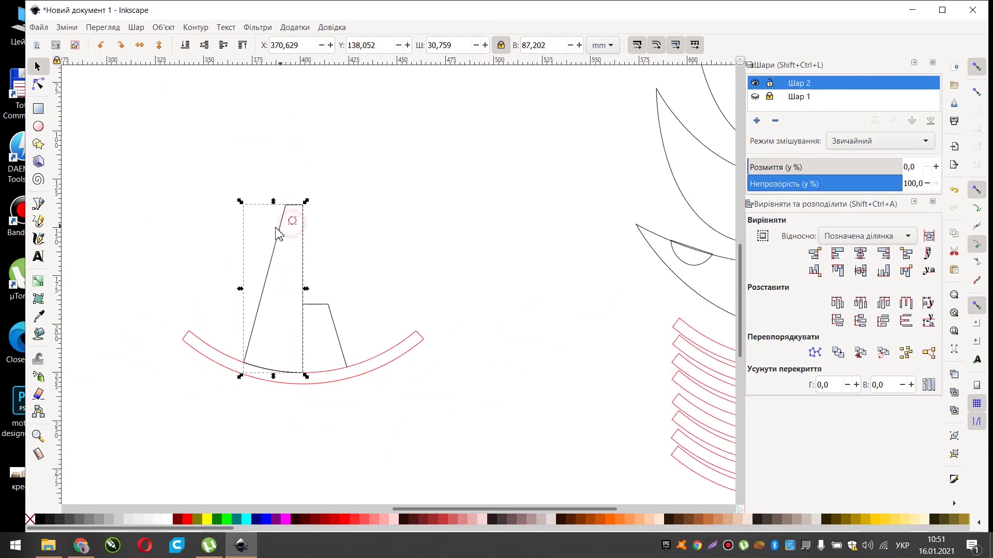
{"action": "scroll", "coordinate": [310, 257], "scroll_direction": "down", "scroll_amount": 5}
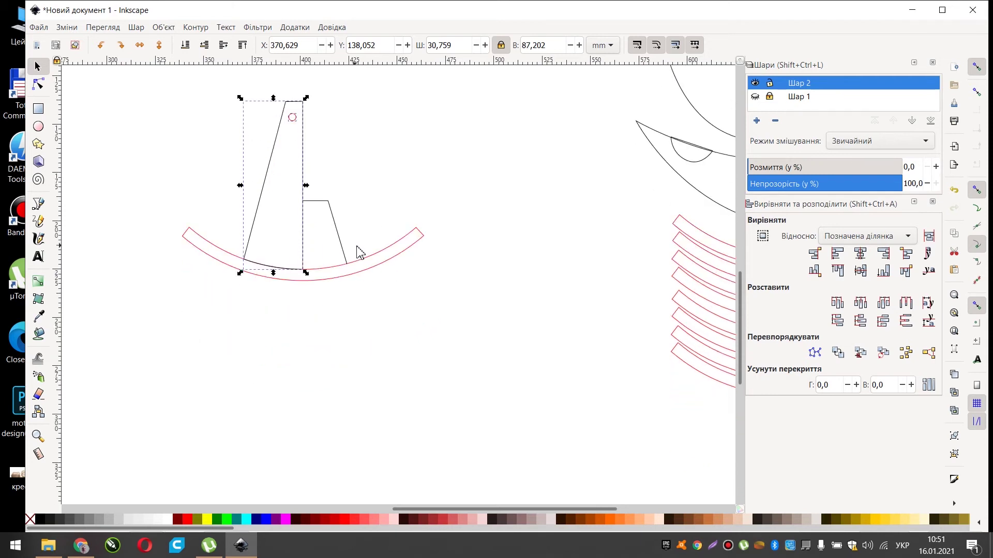
{"action": "scroll", "coordinate": [331, 271], "scroll_direction": "down", "scroll_amount": 3}
{"action": "key", "text": "ctrl+v"}
{"action": "left_click_drag", "start_coordinate": [596, 253], "coordinate": [550, 215]}
{"action": "scroll", "coordinate": [553, 217], "scroll_direction": "up", "scroll_amount": 5}
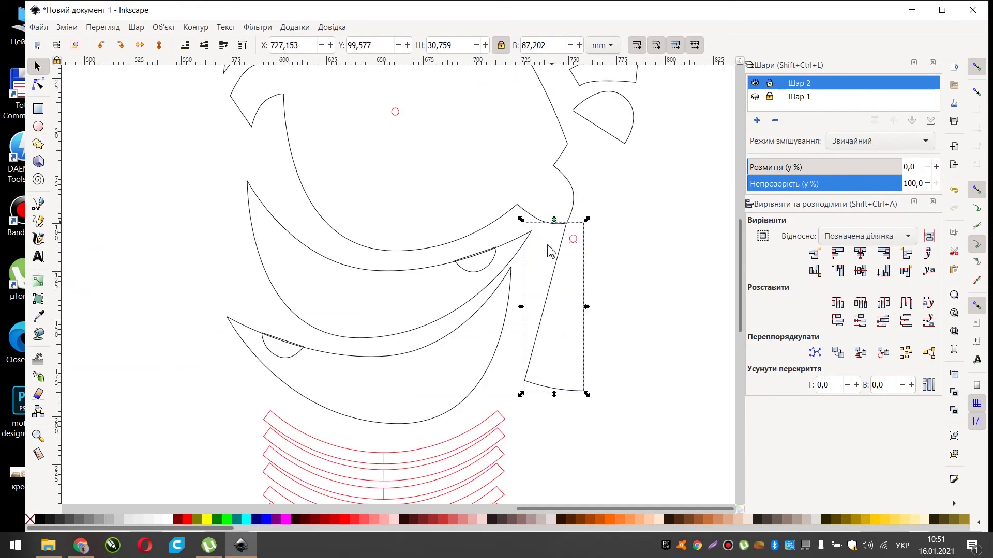
{"action": "scroll", "coordinate": [562, 335], "scroll_direction": "up", "scroll_amount": 3}
{"action": "mouse_move", "coordinate": [534, 313]}
{"action": "left_mouse_down"}
{"action": "mouse_move", "coordinate": [532, 328]}
{"action": "mouse_move", "coordinate": [507, 325]}
{"action": "left_mouse_up"}
{"action": "scroll", "coordinate": [509, 295], "scroll_direction": "down", "scroll_amount": 3}
{"action": "scroll", "coordinate": [519, 299], "scroll_direction": "down", "scroll_amount": 5}
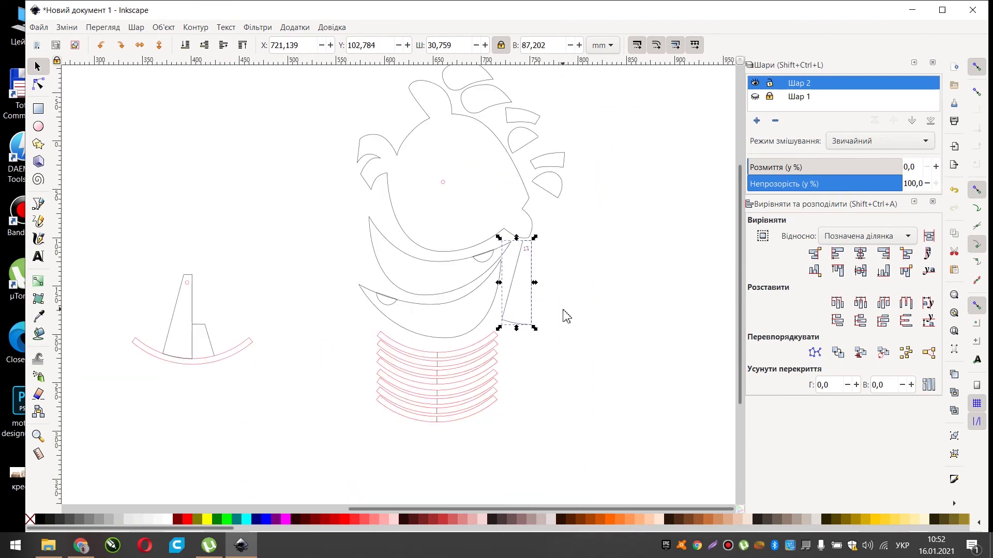
- Paste a second tall support, mirror it horizontally and snap its straight side against the first copy at X 751.633, Y 102.784 mm
{"action": "key", "text": "ctrl+v"}
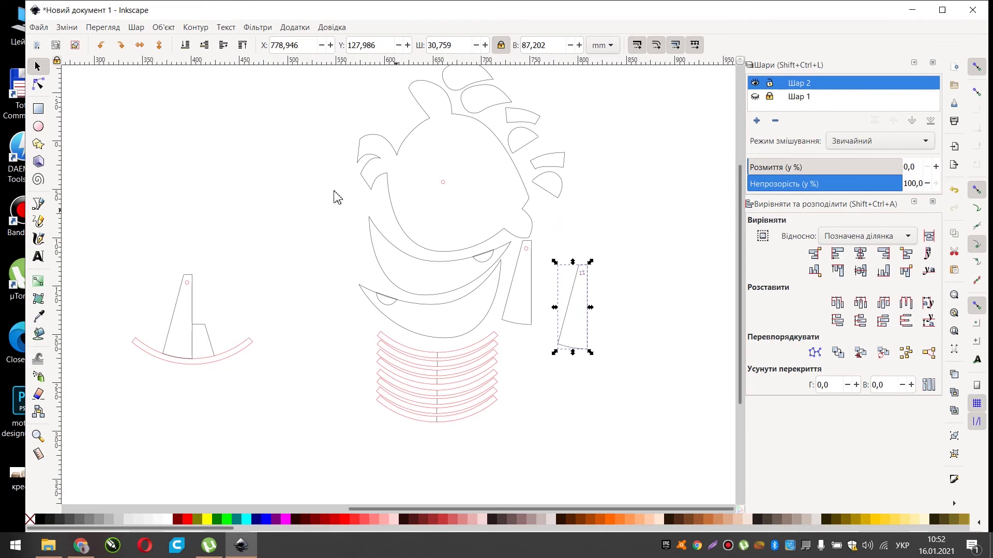
{"action": "left_click", "coordinate": [139, 49]}
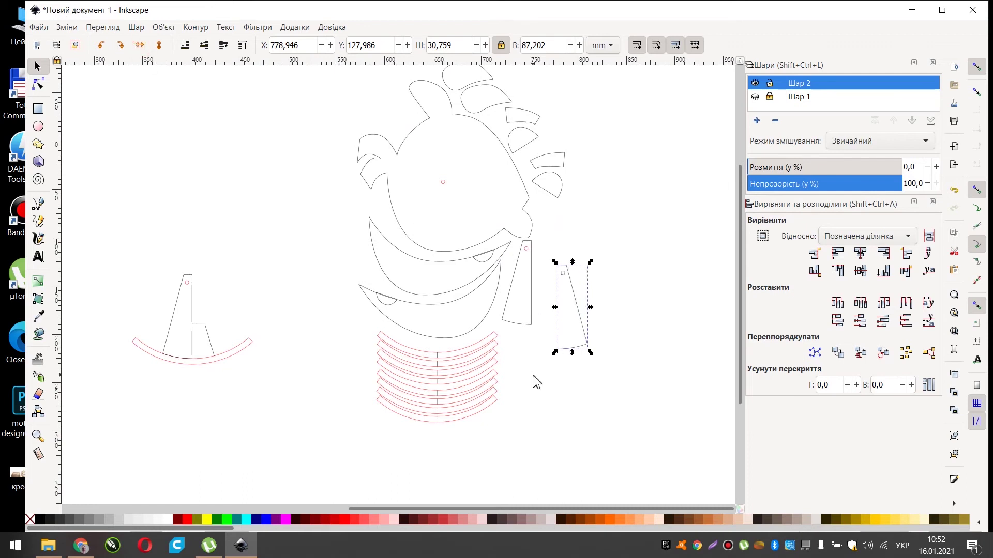
{"action": "scroll", "coordinate": [556, 381], "scroll_direction": "up", "scroll_amount": 2}
{"action": "left_click_drag", "start_coordinate": [556, 267], "coordinate": [509, 217]}
{"action": "left_click", "coordinate": [509, 332]}
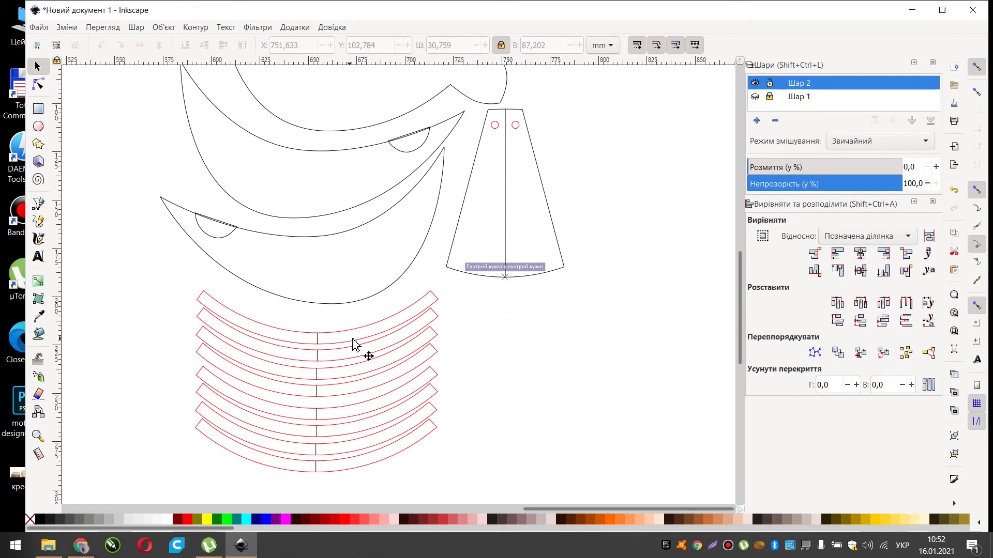
- Delete the original tall support from the assembled drawing, leaving the short support and the red base strip
{"action": "scroll", "coordinate": [481, 358], "scroll_direction": "down", "scroll_amount": 3}
{"action": "scroll", "coordinate": [265, 337], "scroll_direction": "up", "scroll_amount": 4}
{"action": "scroll", "coordinate": [224, 331], "scroll_direction": "up", "scroll_amount": 2}
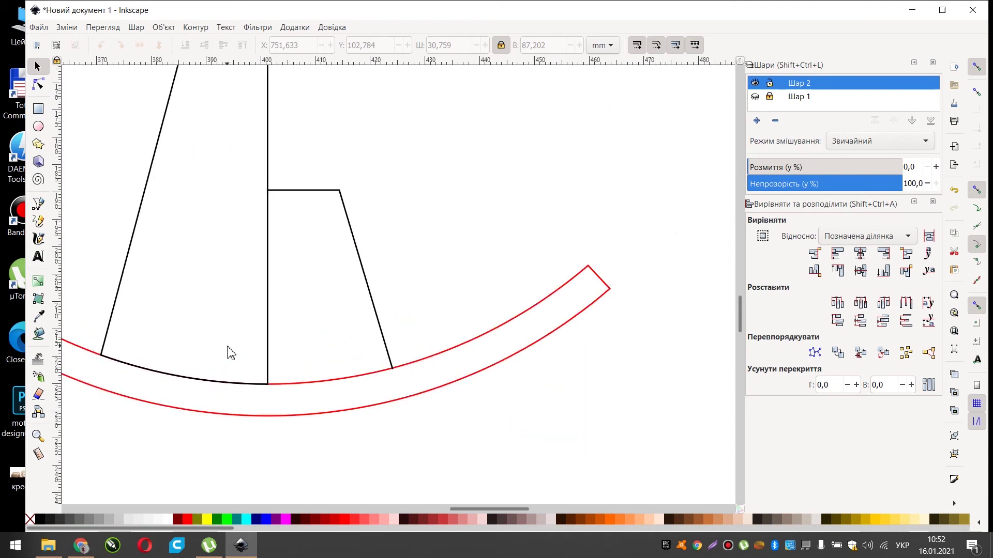
{"action": "left_click", "coordinate": [289, 197]}
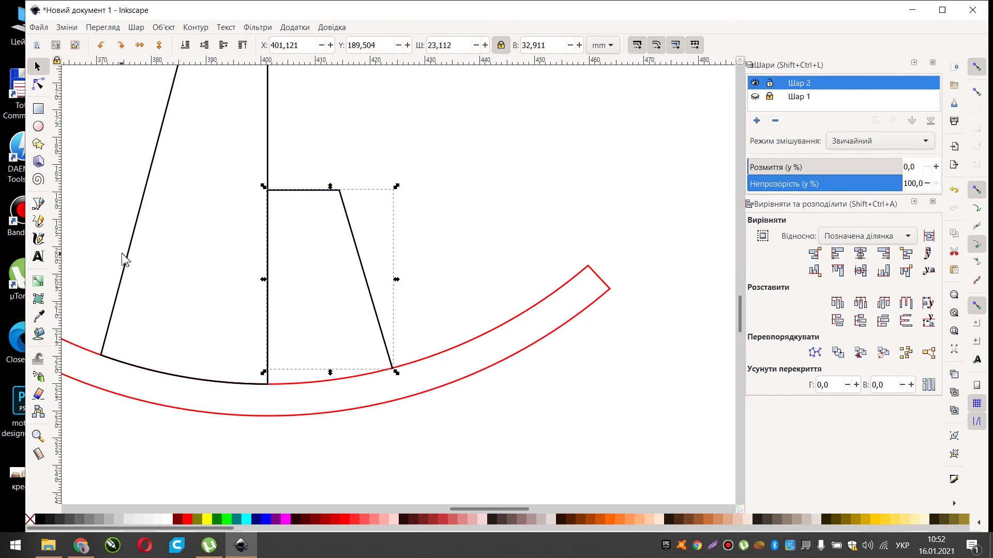
{"action": "left_click", "coordinate": [135, 417]}
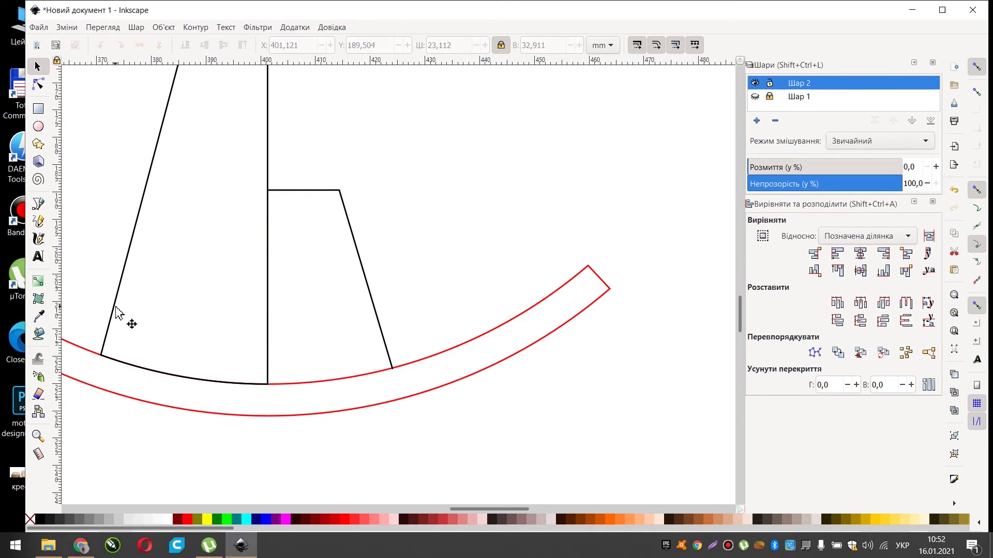
{"action": "left_click", "coordinate": [117, 308]}
{"action": "key", "text": "Delete"}
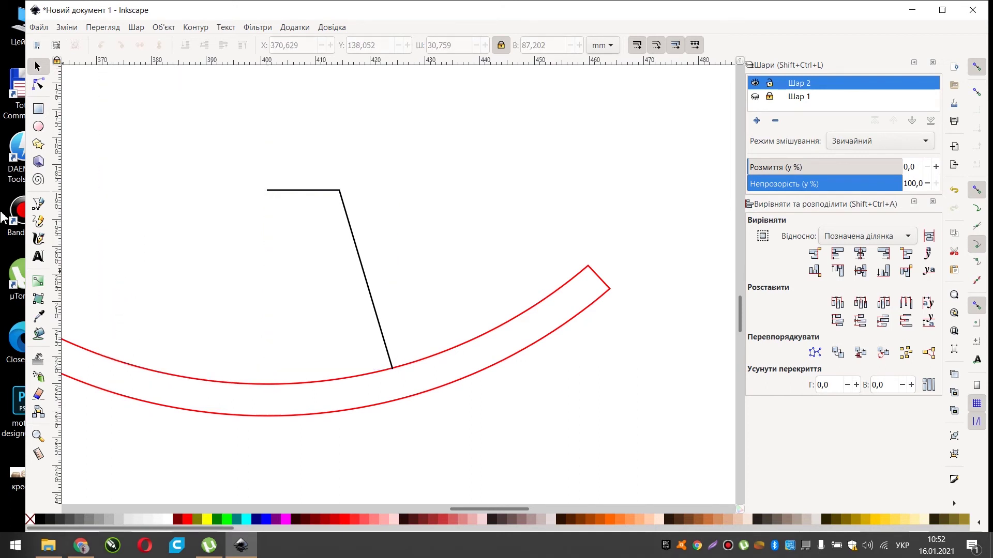
- Draw the short support's missing vertical side and bottom edge with the Pen tool, running the lower corners into the red base strip
{"action": "left_click", "coordinate": [38, 205]}
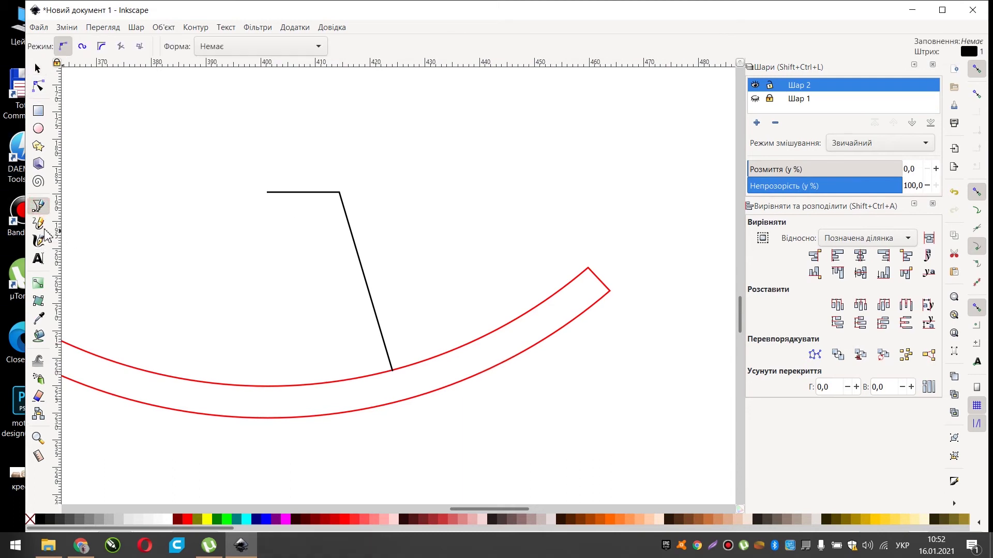
{"action": "left_click", "coordinate": [267, 194]}
{"action": "left_click", "coordinate": [262, 400]}
{"action": "left_click", "coordinate": [392, 389]}
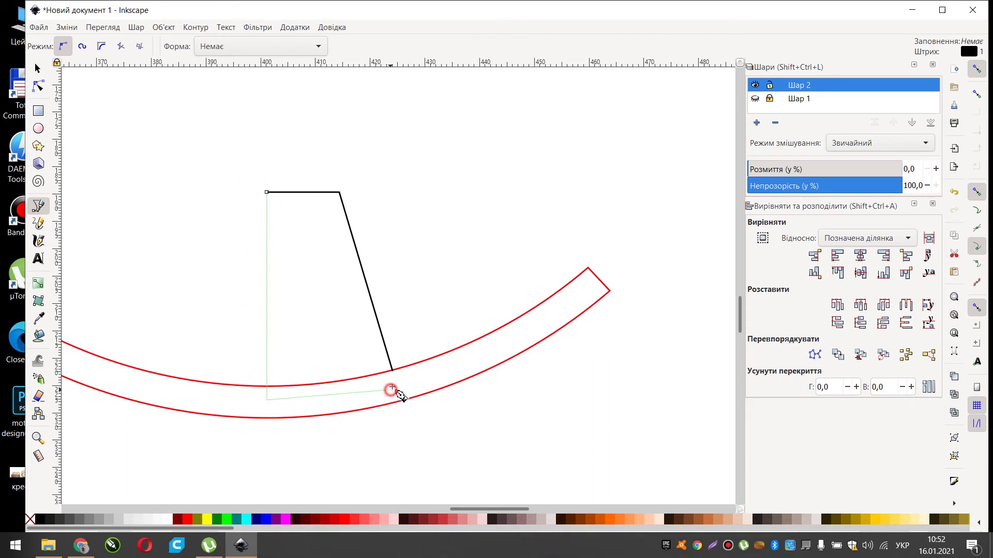
{"action": "left_click", "coordinate": [395, 372]}
{"action": "right_click", "coordinate": [416, 344]}
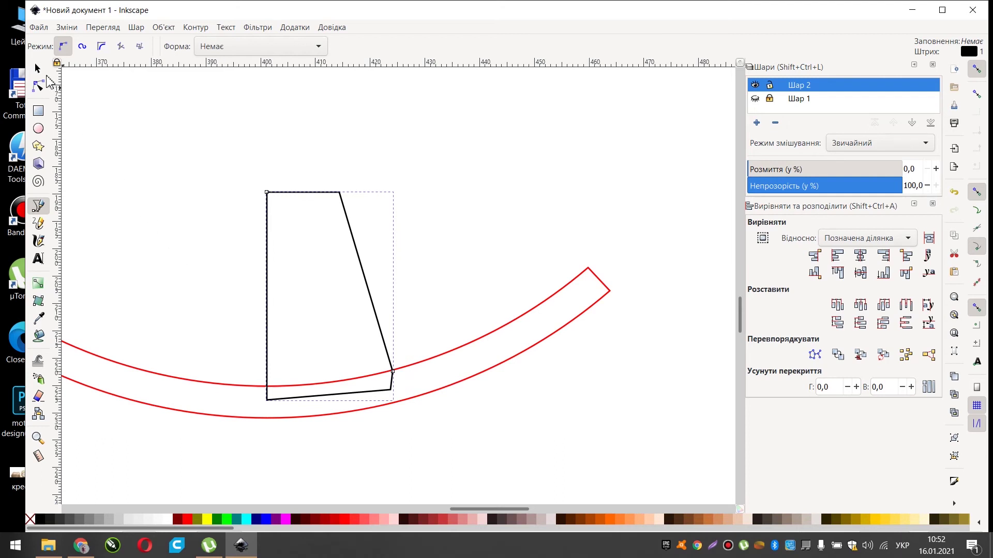
{"action": "left_click", "coordinate": [36, 69]}
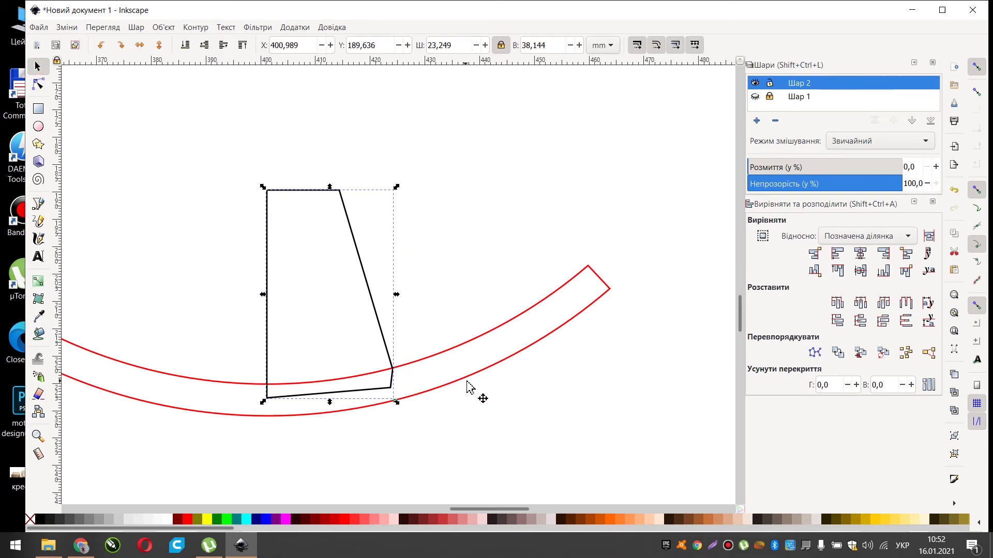
- Try a Difference operation between the short support's newly drawn edges and the red base strip, and undo it
{"action": "left_click", "coordinate": [460, 345], "text": "shift"}
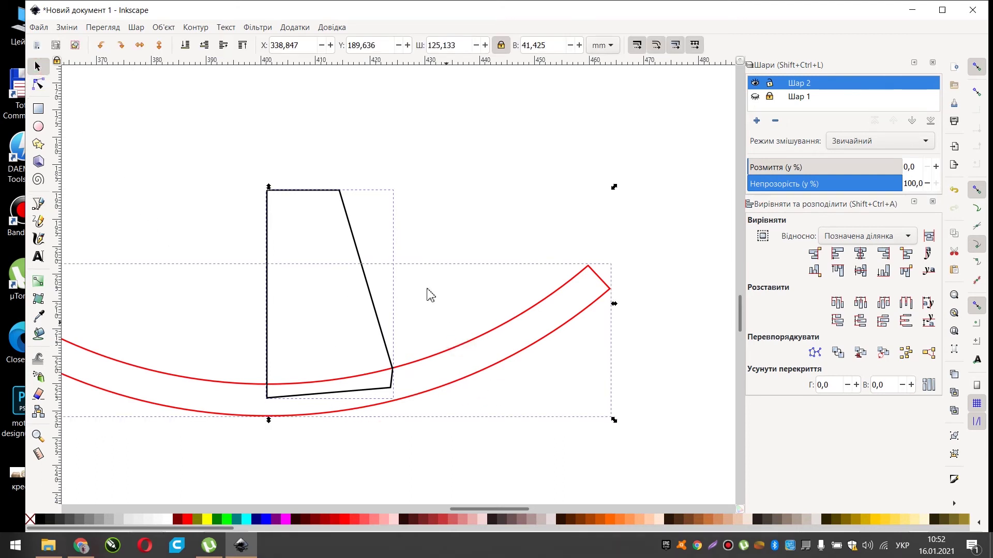
{"action": "left_click", "coordinate": [162, 29]}
{"action": "mouse_move", "coordinate": [196, 28]}
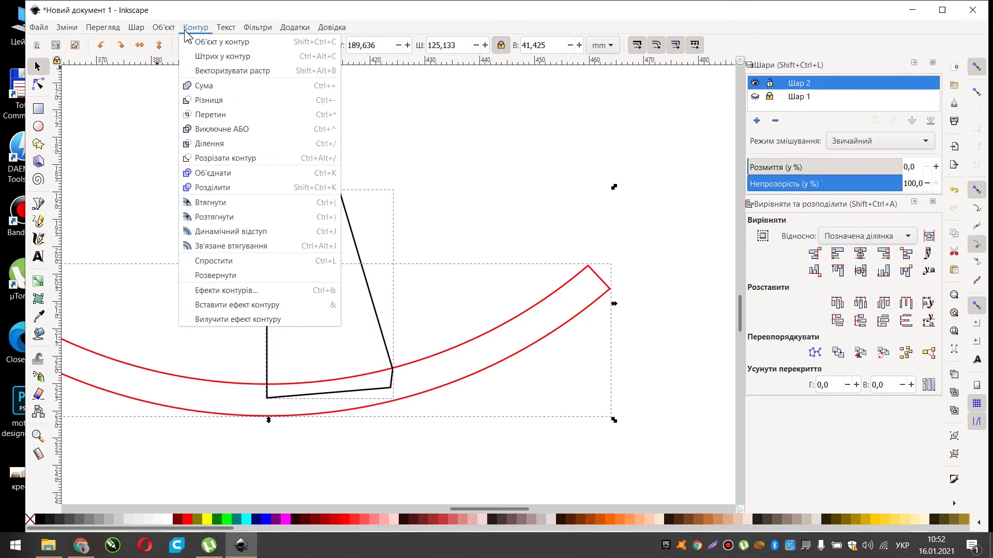
{"action": "left_click", "coordinate": [203, 101]}
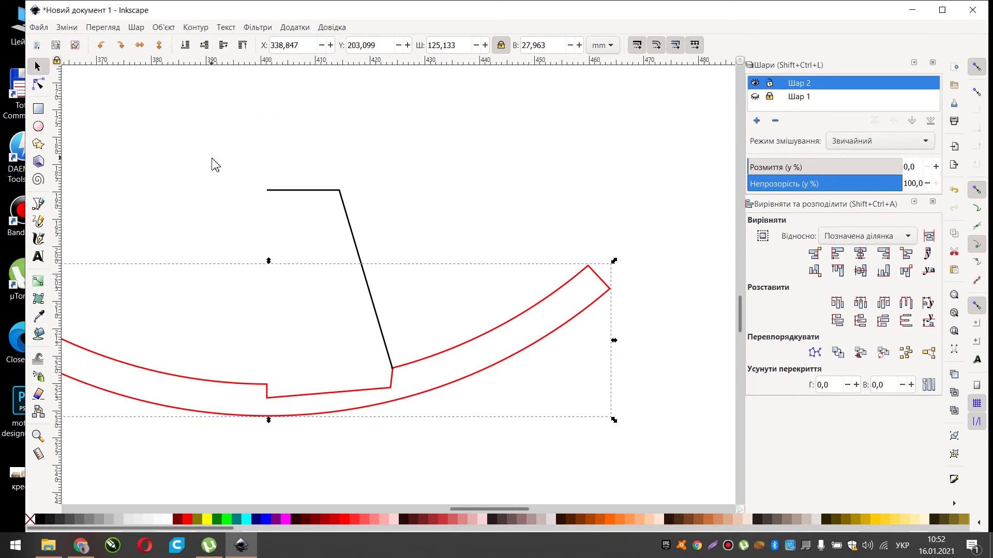
{"action": "key", "text": "ctrl+z"}
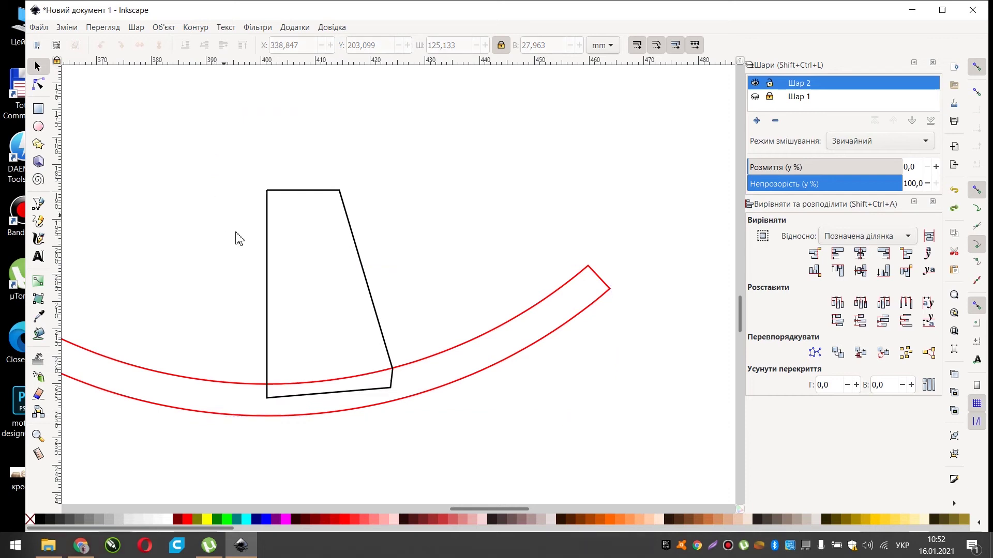
- Try a Difference operation between the short support's original slanted-side path and the red base strip, and undo it
{"action": "left_click", "coordinate": [371, 411]}
{"action": "left_click", "coordinate": [354, 240], "text": "shift"}
{"action": "left_click", "coordinate": [202, 27]}
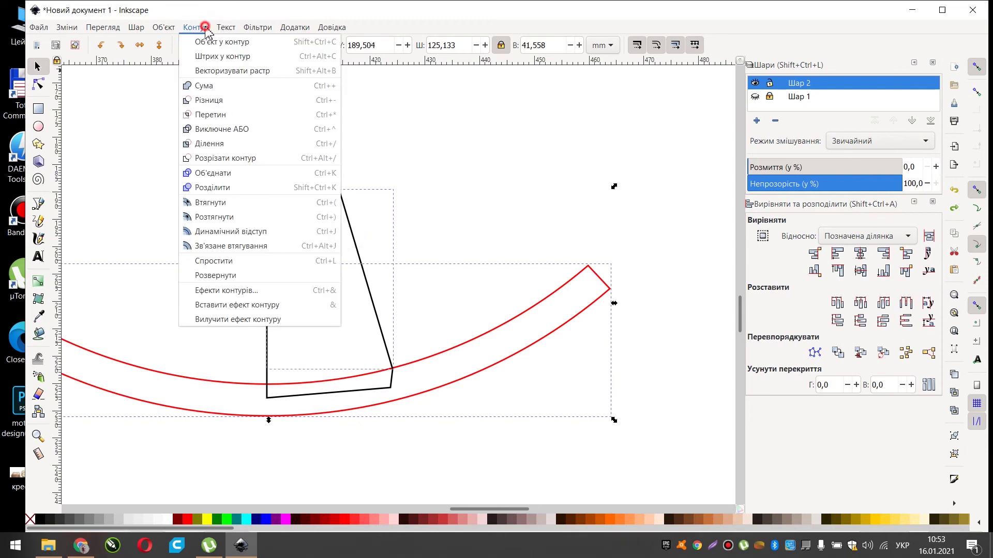
{"action": "left_click", "coordinate": [219, 103]}
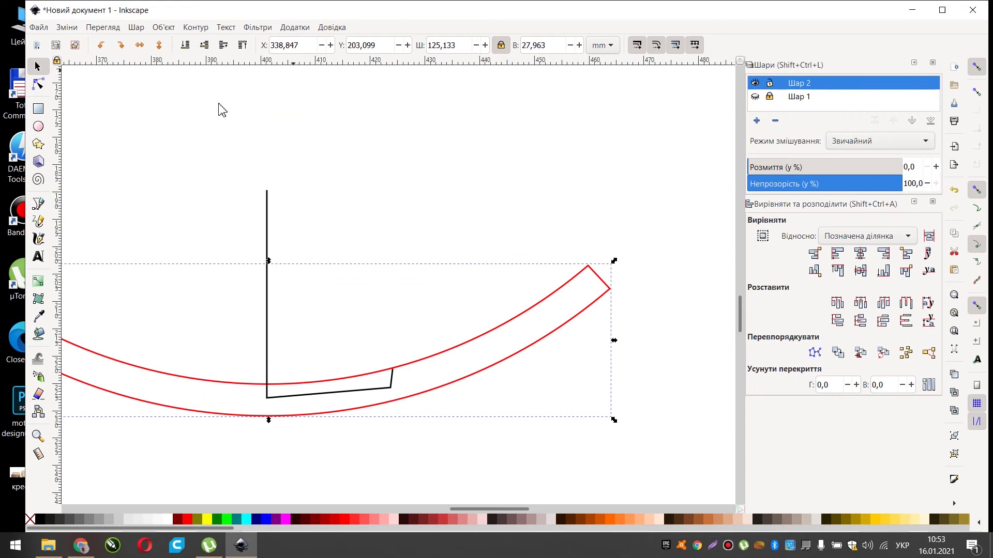
{"action": "key", "text": "ctrl+z"}
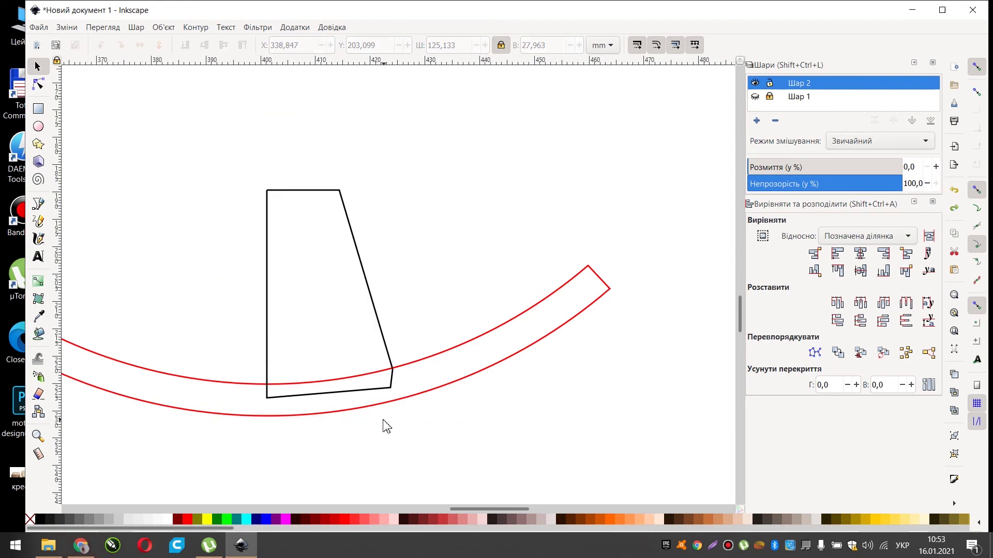
- Combine the short support's original slanted-side path with the newly drawn edges into one path
{"action": "scroll", "coordinate": [419, 423], "scroll_direction": "up", "scroll_amount": 2}
{"action": "scroll", "coordinate": [355, 321], "scroll_direction": "up", "scroll_amount": 1}
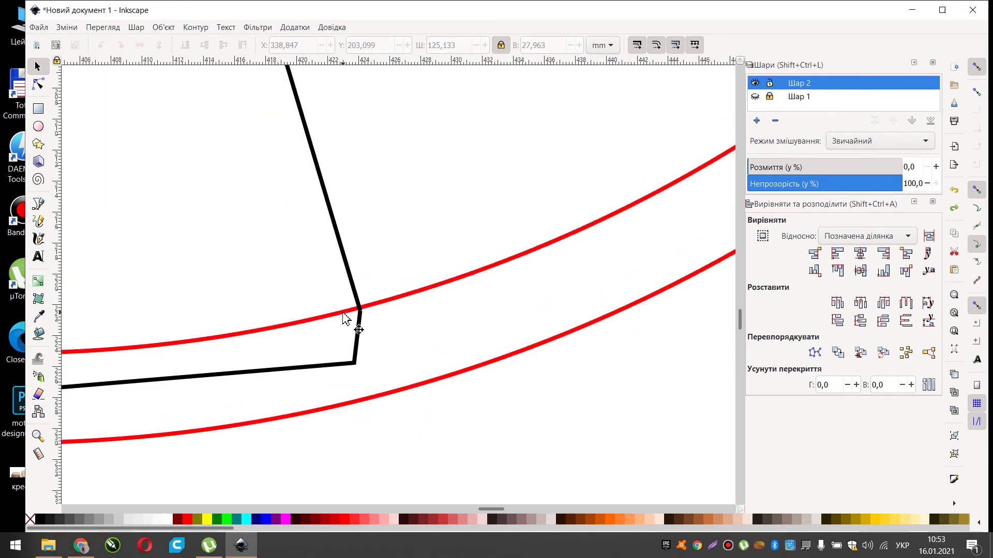
{"action": "left_click", "coordinate": [348, 279]}
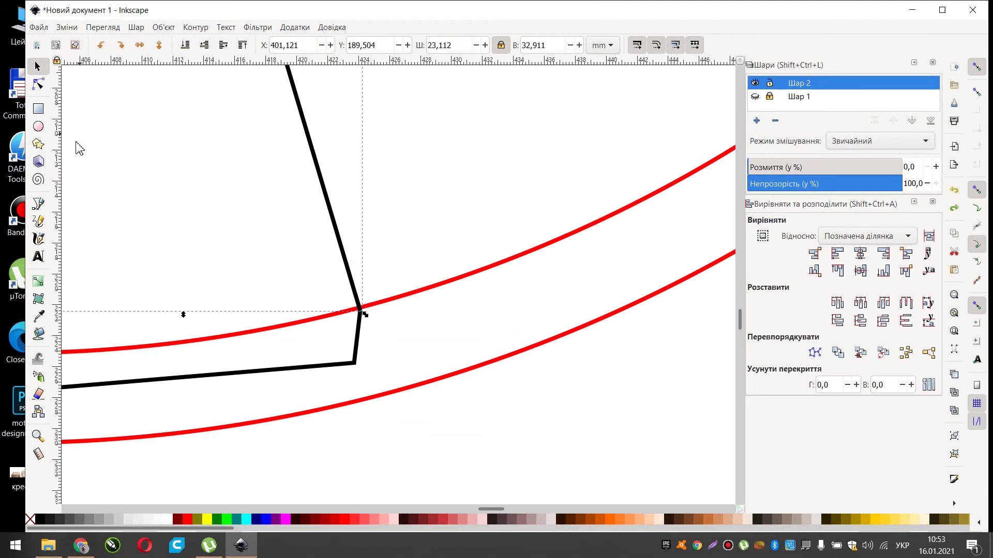
{"action": "scroll", "coordinate": [364, 321], "scroll_direction": "down", "scroll_amount": 2}
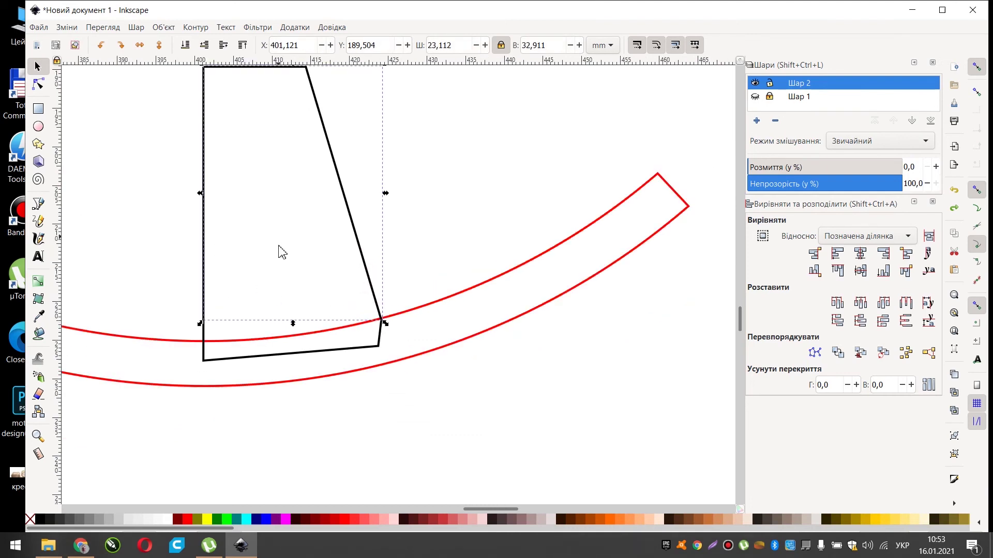
{"action": "left_click", "coordinate": [38, 84]}
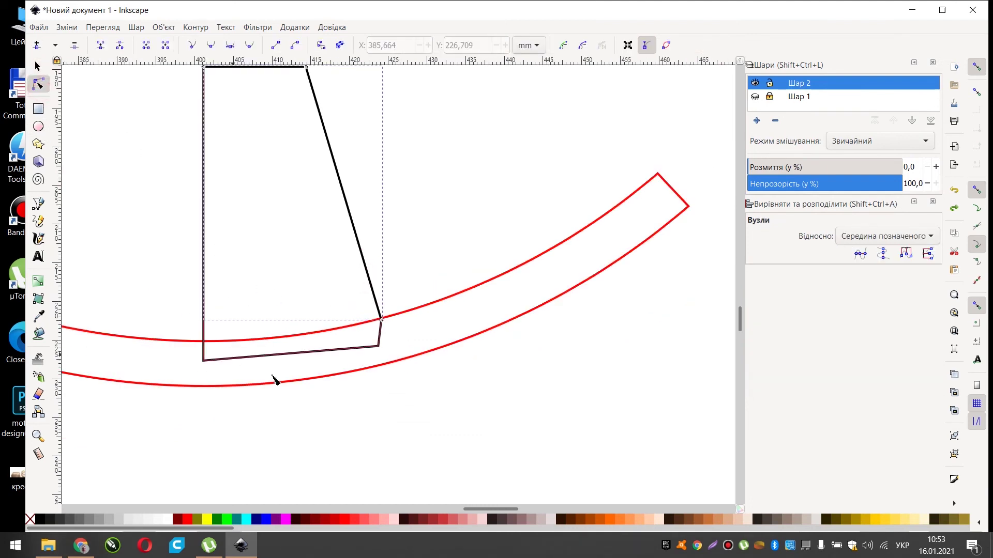
{"action": "left_click", "coordinate": [288, 427]}
{"action": "left_click", "coordinate": [37, 67]}
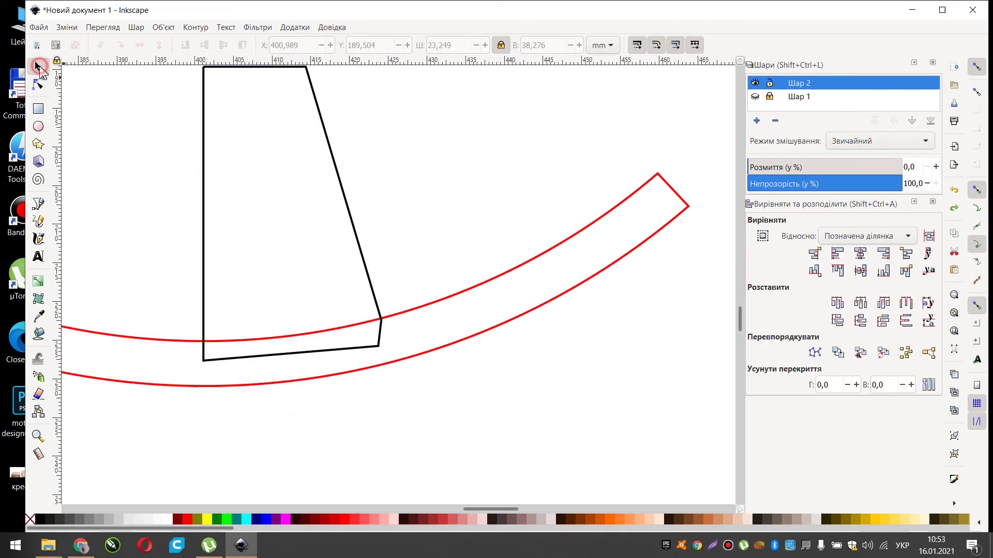
{"action": "left_click", "coordinate": [205, 181]}
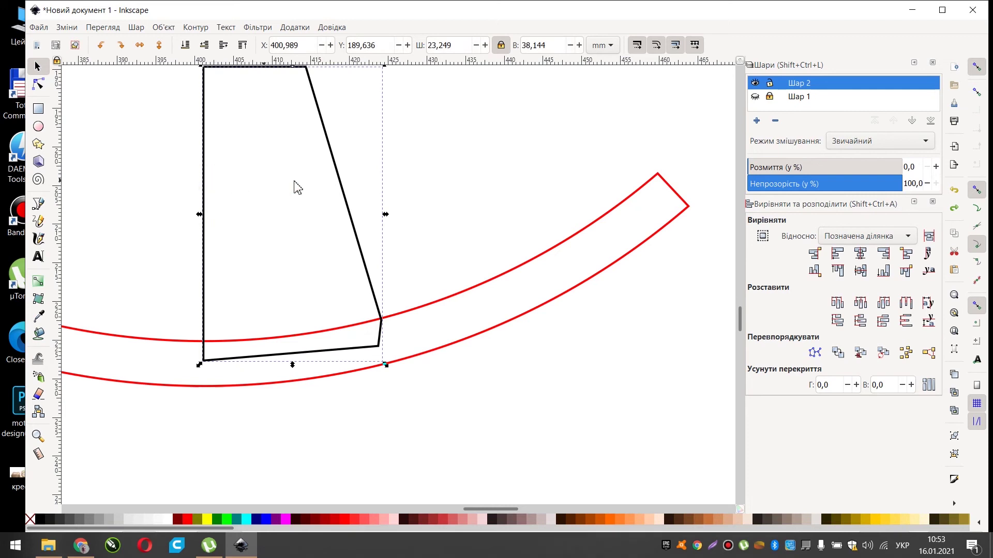
{"action": "left_click", "coordinate": [336, 173], "text": "shift"}
{"action": "left_click", "coordinate": [196, 27]}
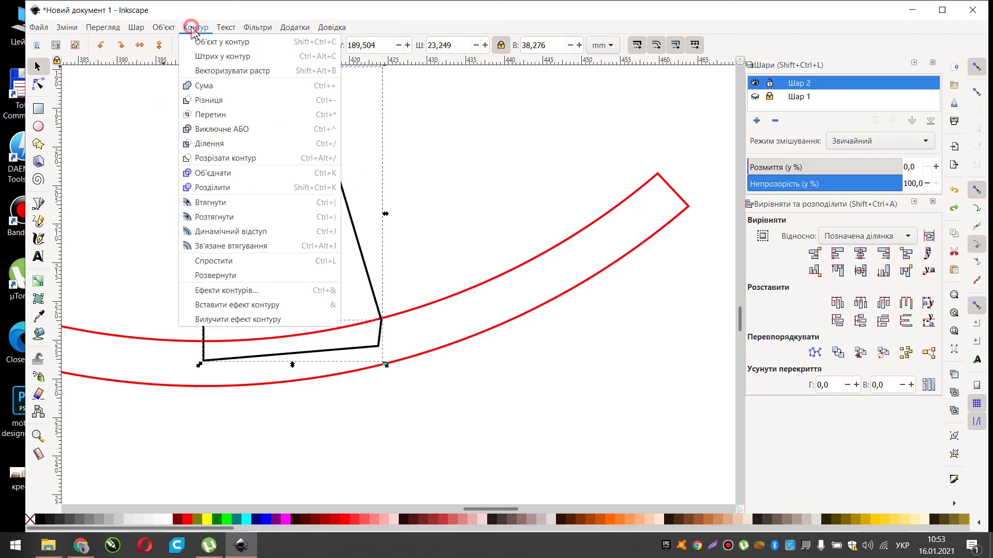
{"action": "left_click", "coordinate": [218, 177]}
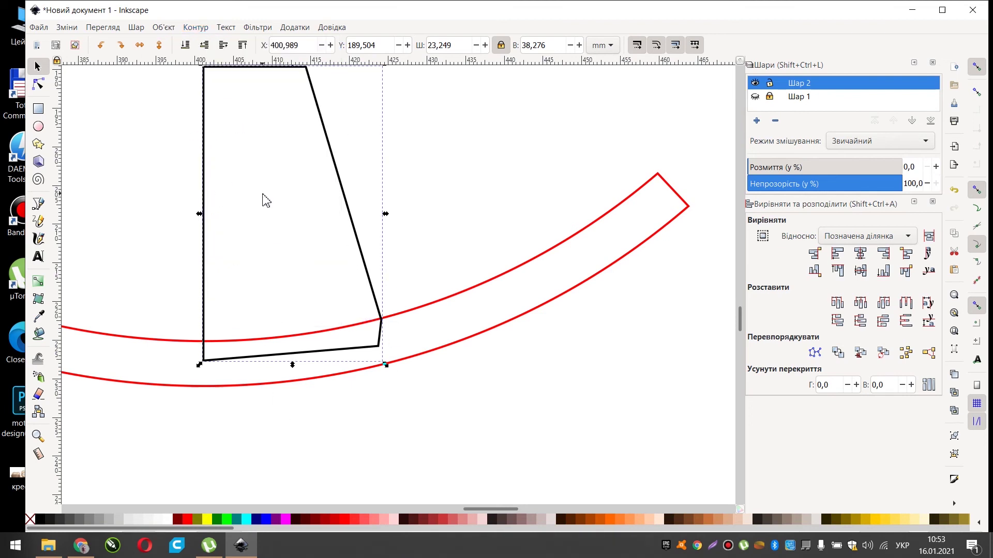
- Try a Difference operation between the combined short support and the red base strip, and undo it
{"action": "left_click", "coordinate": [442, 301], "text": "shift"}
{"action": "left_click", "coordinate": [163, 27]}
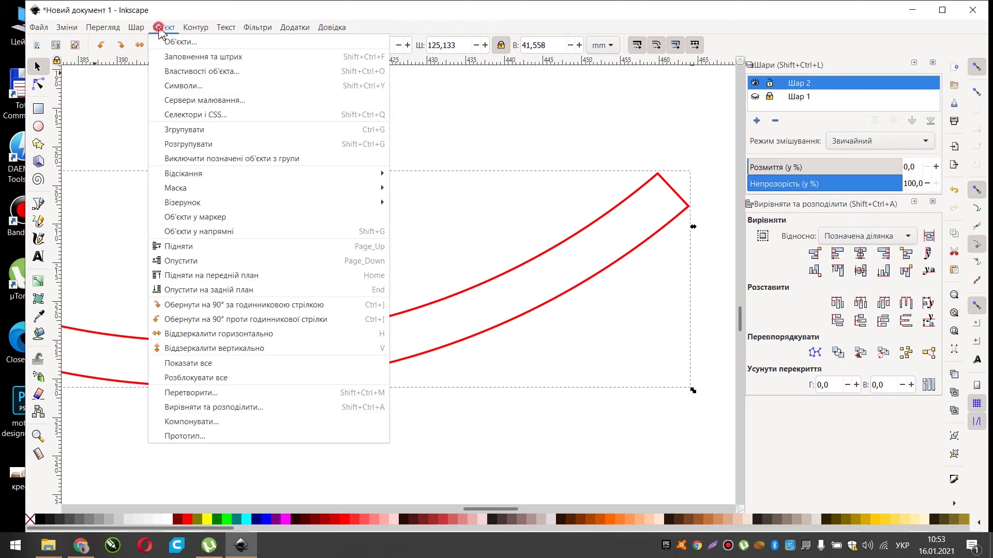
{"action": "left_click", "coordinate": [163, 28]}
{"action": "left_click", "coordinate": [195, 28]}
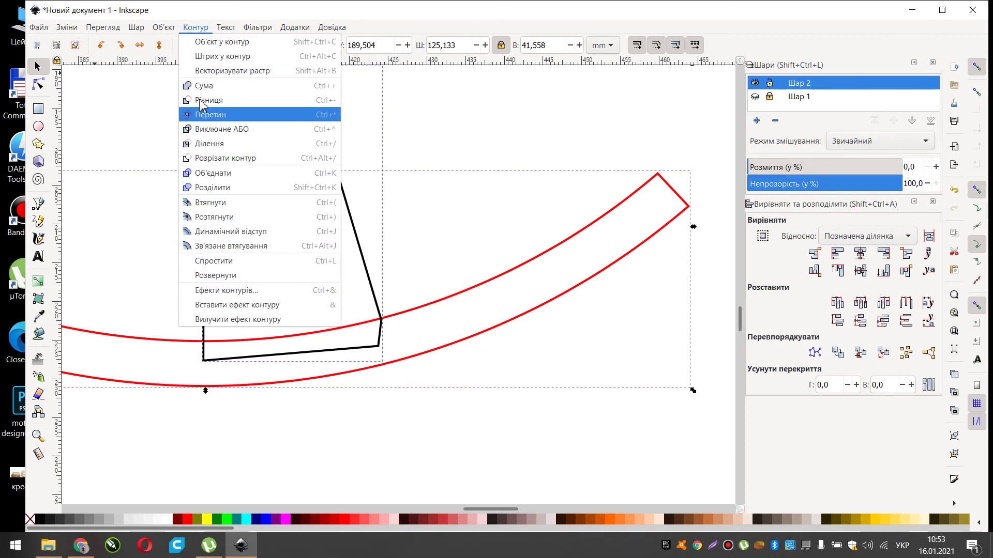
{"action": "left_click", "coordinate": [207, 117]}
{"action": "key", "text": "ctrl+z"}
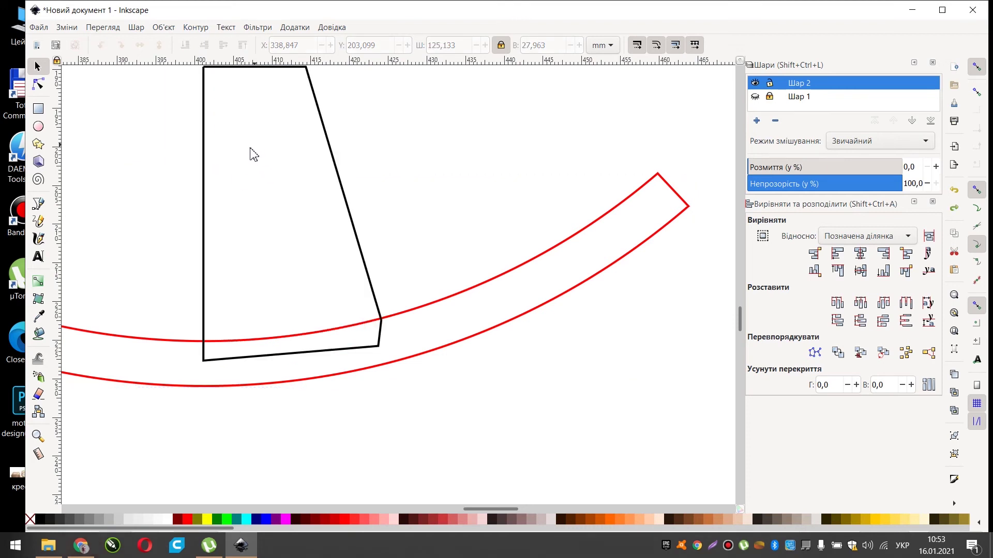
- Subtract the combined short support from the red base strip with a Difference operation and clear the selection
{"action": "left_click", "coordinate": [203, 136], "text": "shift"}
{"action": "left_click", "coordinate": [191, 28]}
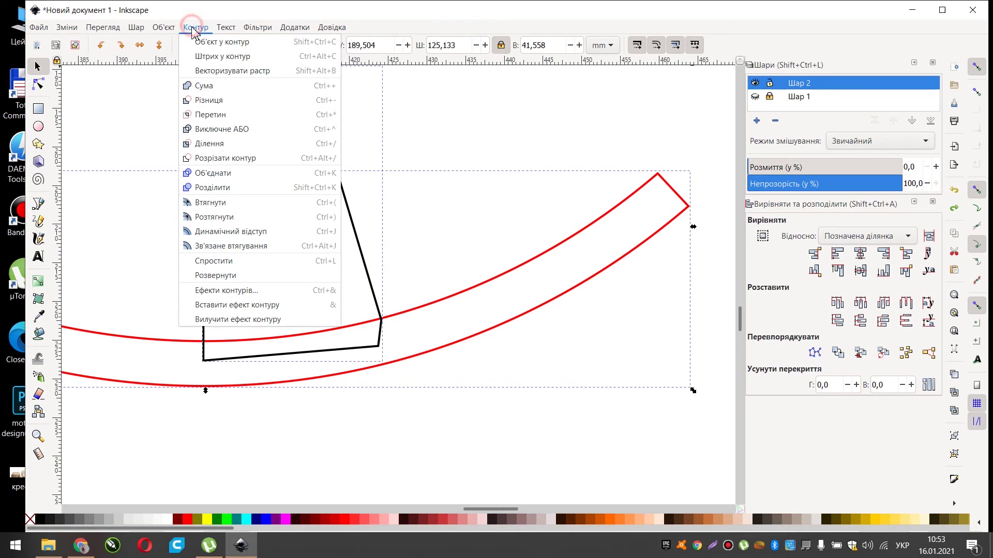
{"action": "left_click", "coordinate": [212, 102]}
{"action": "left_click", "coordinate": [278, 176]}
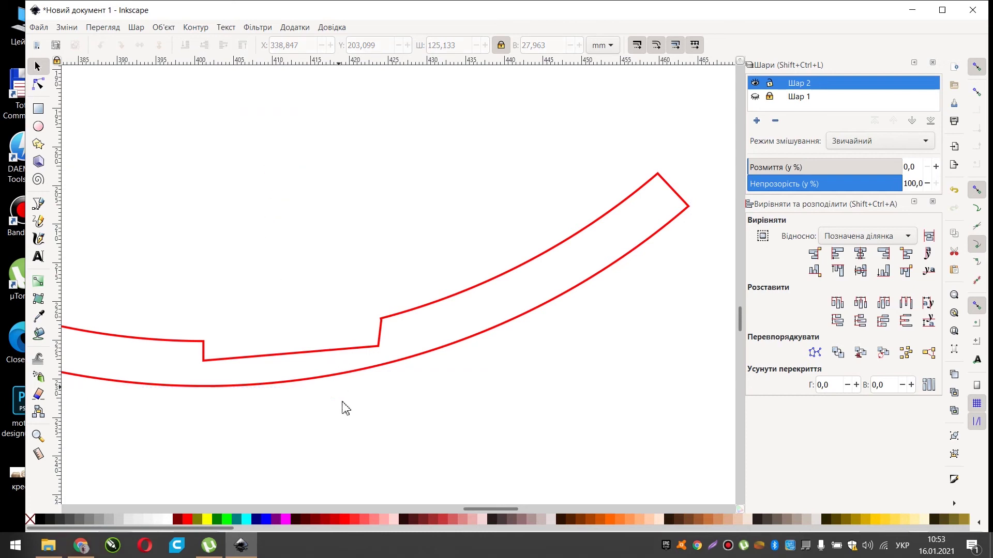
- Undo the last Difference, try it again between the short support and the red base strip, and undo that too
{"action": "key", "text": "ctrl+z"}
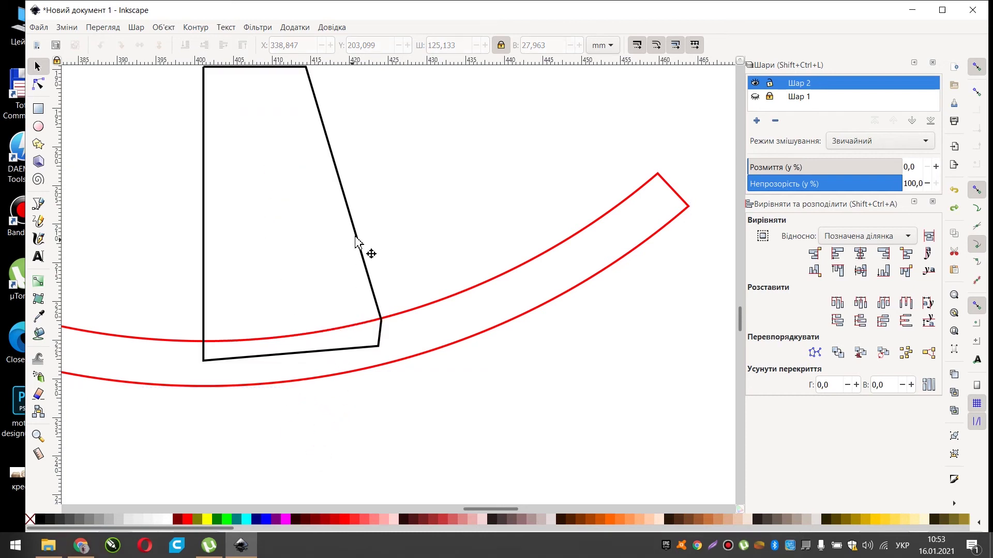
{"action": "left_click", "coordinate": [356, 239]}
{"action": "left_click", "coordinate": [464, 289], "text": "shift"}
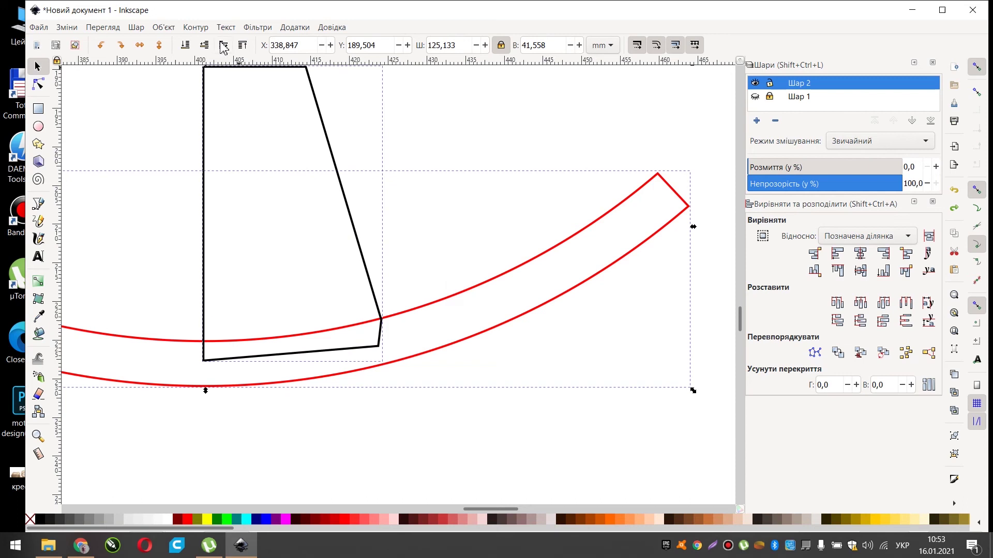
{"action": "left_click", "coordinate": [195, 27]}
{"action": "left_click", "coordinate": [211, 102]}
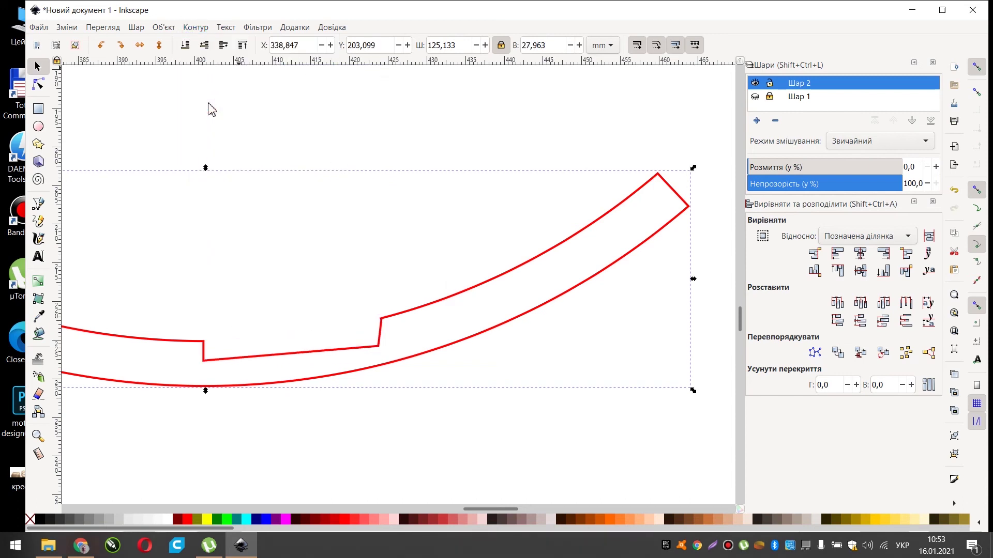
{"action": "left_click", "coordinate": [459, 417]}
{"action": "key", "text": "ctrl+z"}
- Try a Division operation between the red base strip and the short support, and undo it
{"action": "left_click", "coordinate": [322, 413]}
{"action": "left_click", "coordinate": [188, 391]}
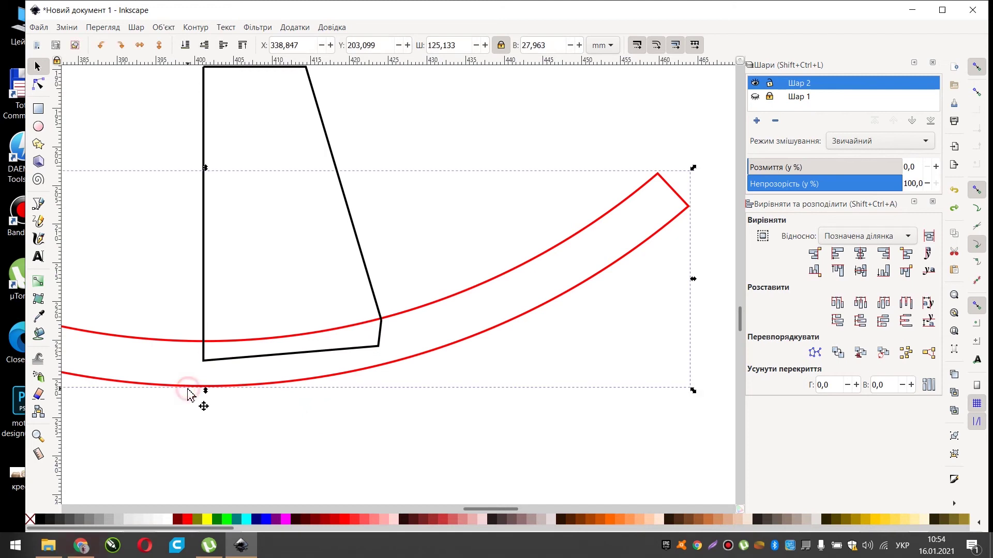
{"action": "left_click", "coordinate": [203, 127]}
{"action": "left_click", "coordinate": [196, 27]}
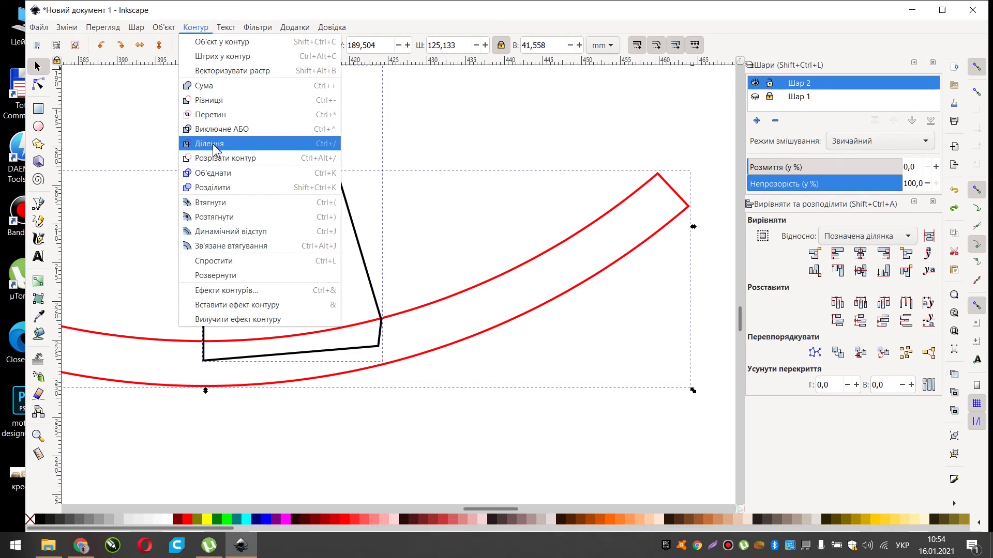
{"action": "left_click", "coordinate": [213, 144]}
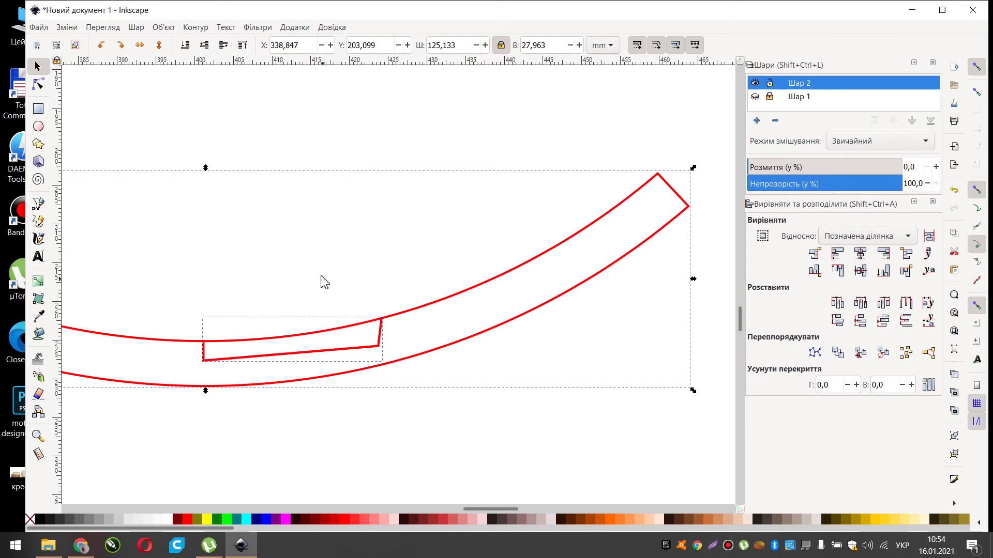
{"action": "key", "text": "ctrl+z"}
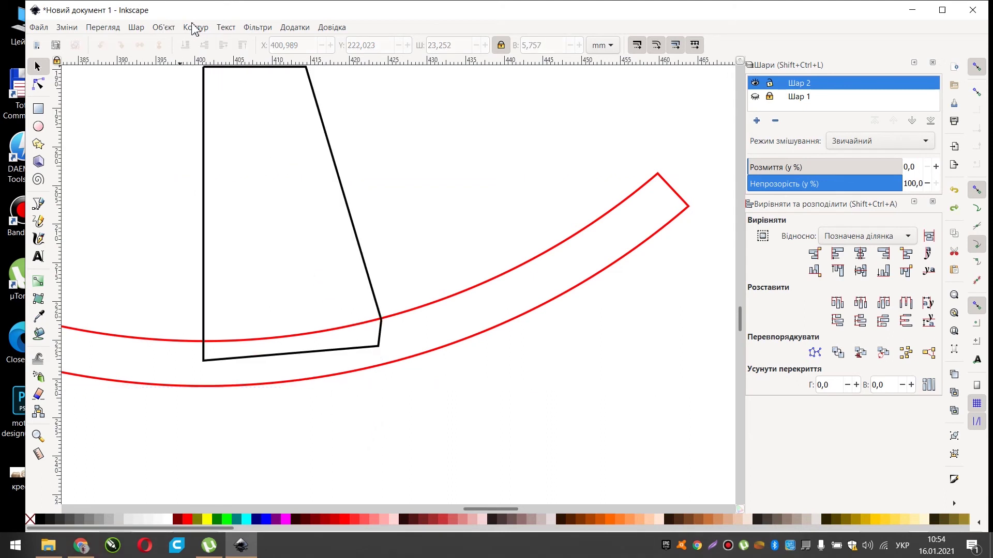
- Move the short support's node at the strip's upper edge outward and down to about X 425.24, Y 223.25 mm
{"action": "left_click", "coordinate": [204, 253]}
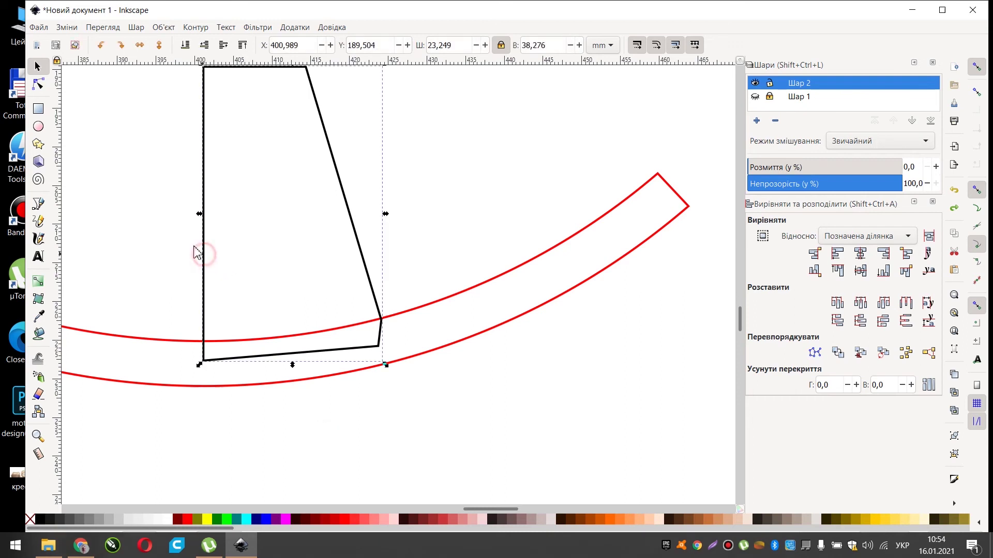
{"action": "left_click", "coordinate": [39, 84]}
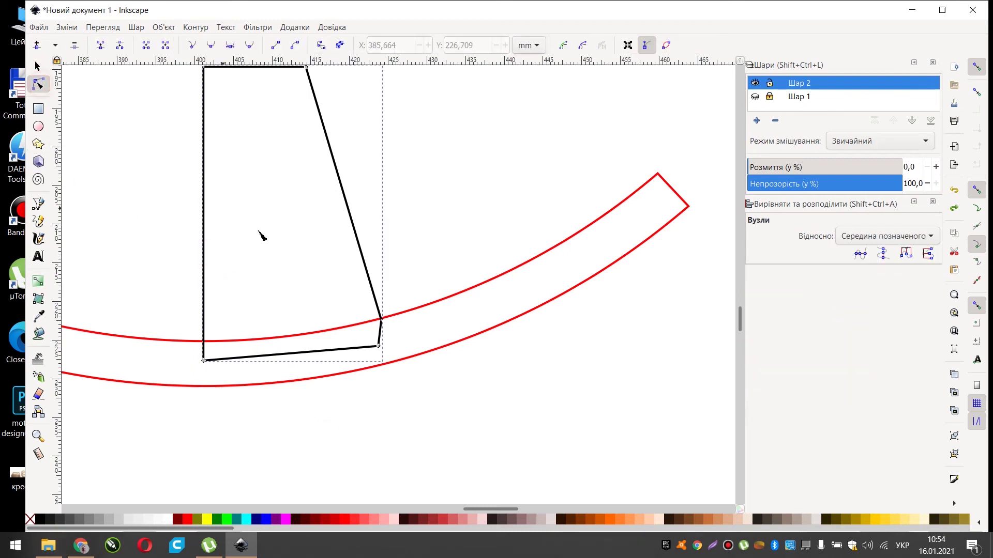
{"action": "scroll", "coordinate": [368, 305], "scroll_direction": "up", "scroll_amount": 3}
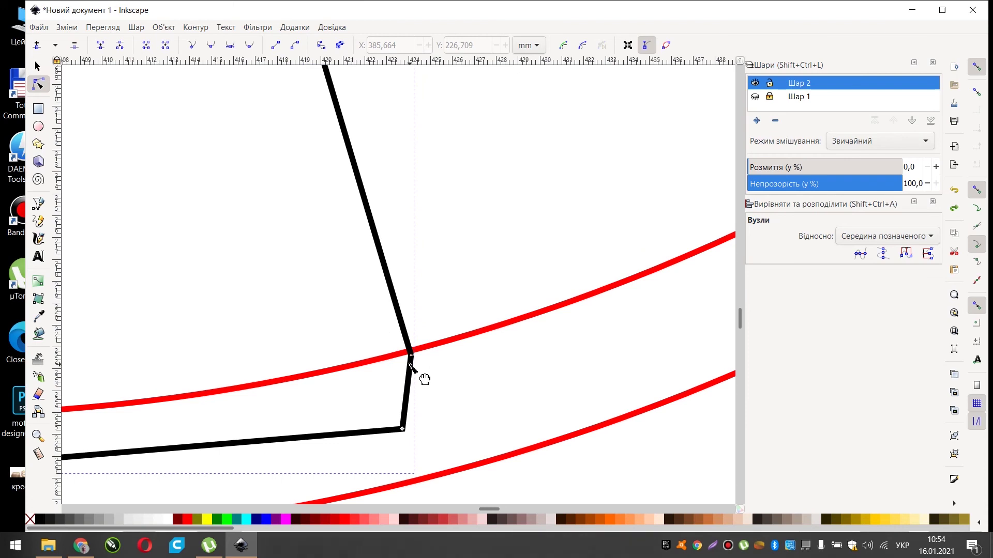
{"action": "left_click", "coordinate": [412, 356]}
{"action": "left_click_drag", "start_coordinate": [415, 364], "coordinate": [444, 376]}
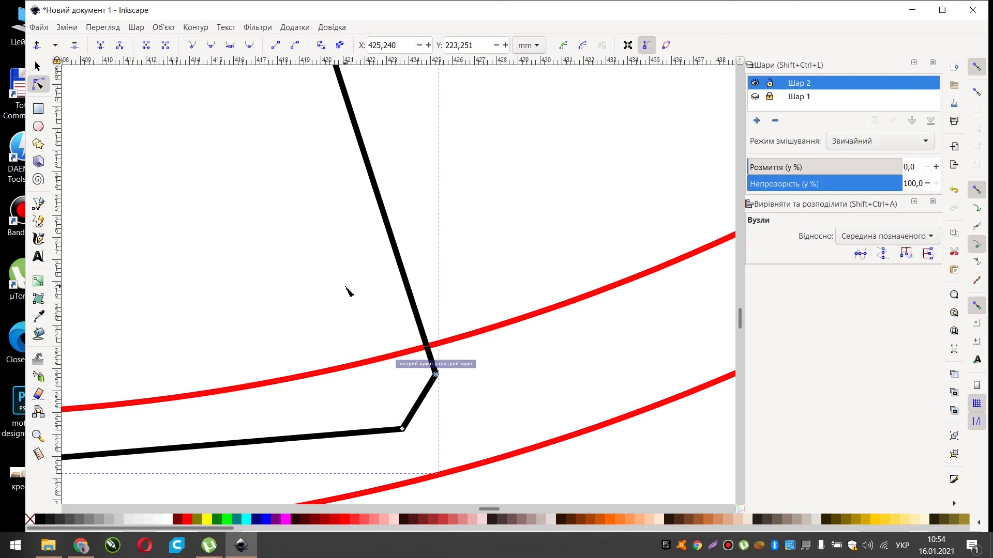
{"action": "left_click", "coordinate": [423, 379]}
- Try to shift the short support's lower-left corner node slightly, and undo the move
{"action": "scroll", "coordinate": [416, 398], "scroll_direction": "down", "scroll_amount": 3}
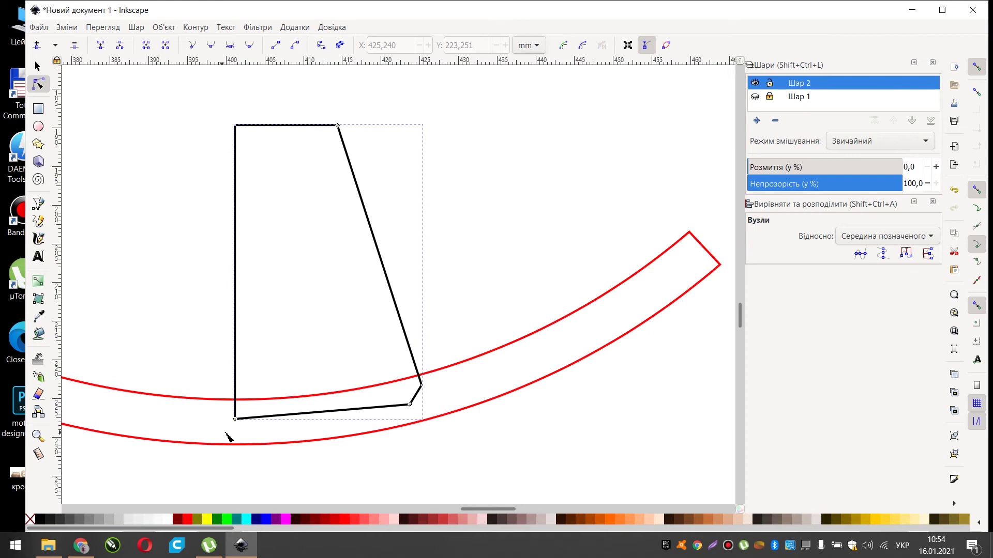
{"action": "left_click", "coordinate": [236, 420]}
{"action": "mouse_move", "coordinate": [235, 420]}
{"action": "left_mouse_down"}
{"action": "mouse_move", "coordinate": [222, 424]}
{"action": "mouse_move", "coordinate": [233, 423]}
{"action": "left_mouse_up"}
{"action": "key", "text": "ctrl+z"}
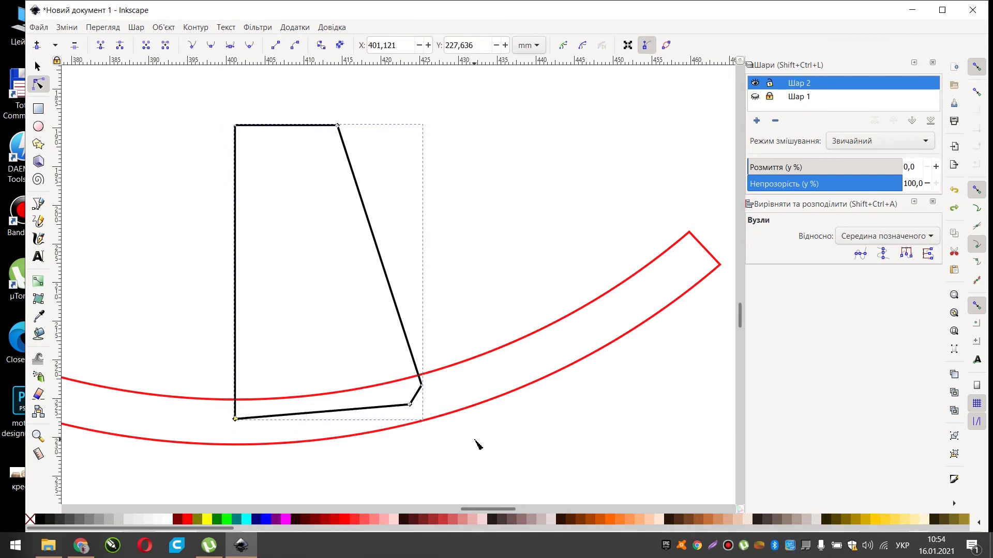
- Try a Difference operation between the reshaped short support and the red base strip, and undo it
{"action": "left_click", "coordinate": [37, 66]}
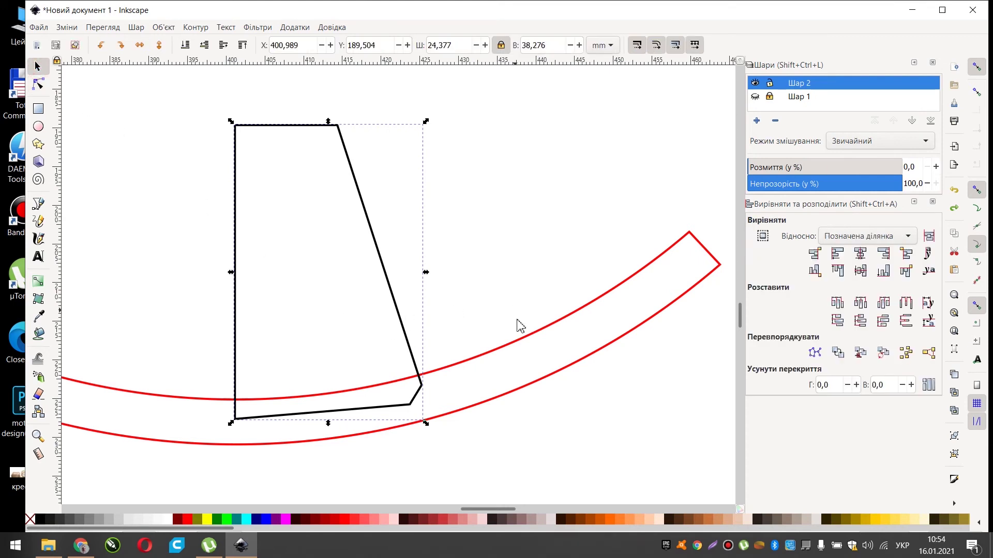
{"action": "left_click", "coordinate": [527, 336], "text": "shift"}
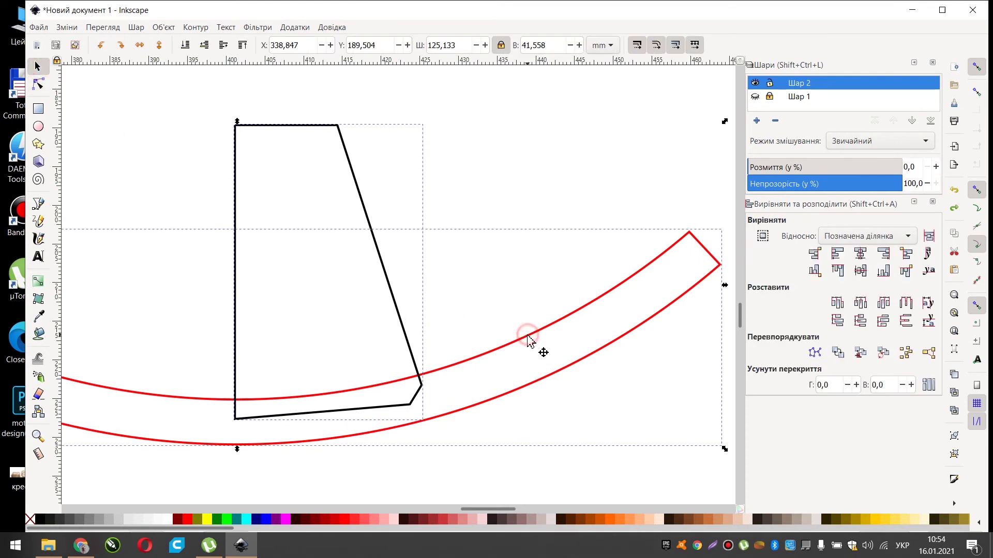
{"action": "left_click", "coordinate": [194, 28]}
{"action": "left_click", "coordinate": [206, 103]}
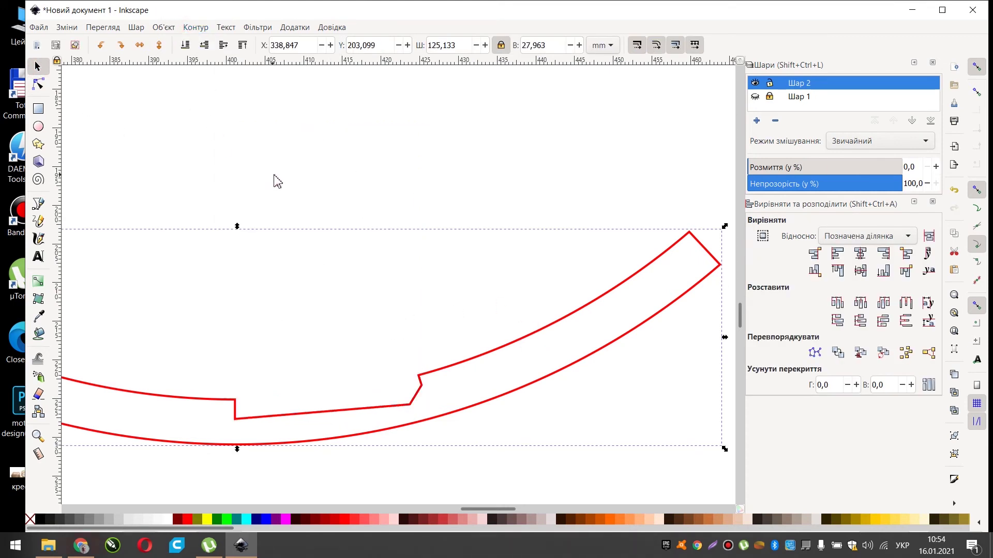
{"action": "key", "text": "ctrl+z"}
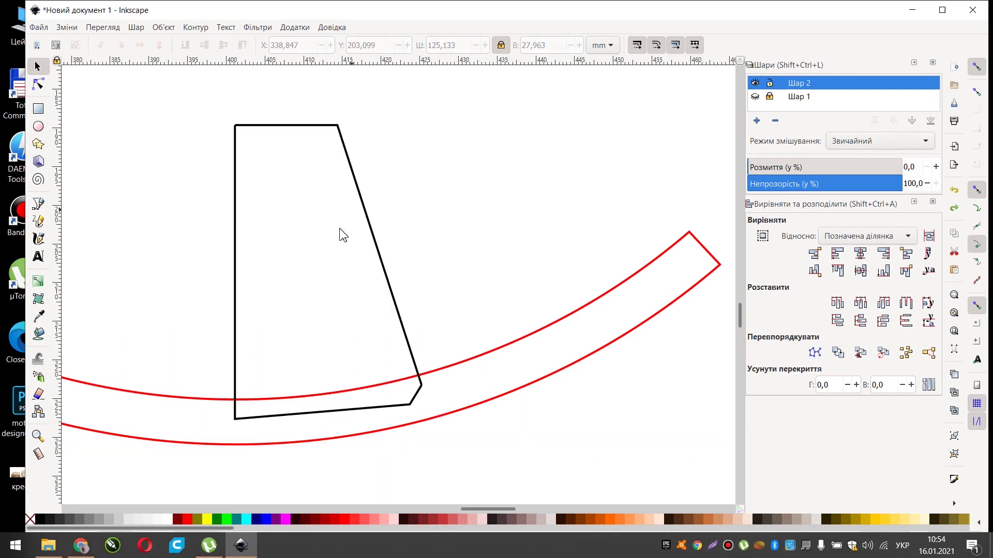
- Try the Difference operation again with the red base strip selected before the short support, and undo it
{"action": "left_click", "coordinate": [182, 399]}
{"action": "left_click", "coordinate": [236, 205], "text": "shift"}
{"action": "left_click", "coordinate": [196, 26]}
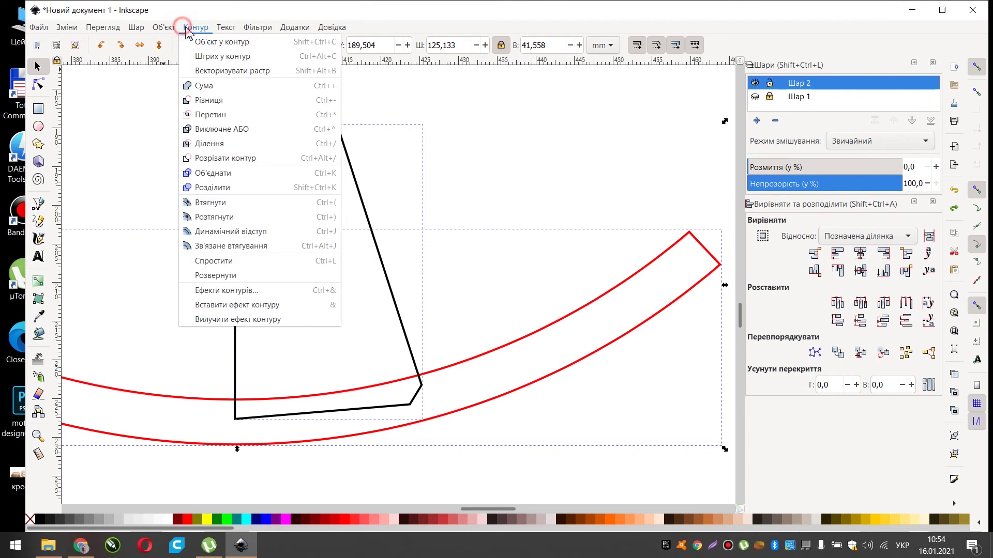
{"action": "left_click", "coordinate": [204, 99]}
{"action": "key", "text": "ctrl+z"}
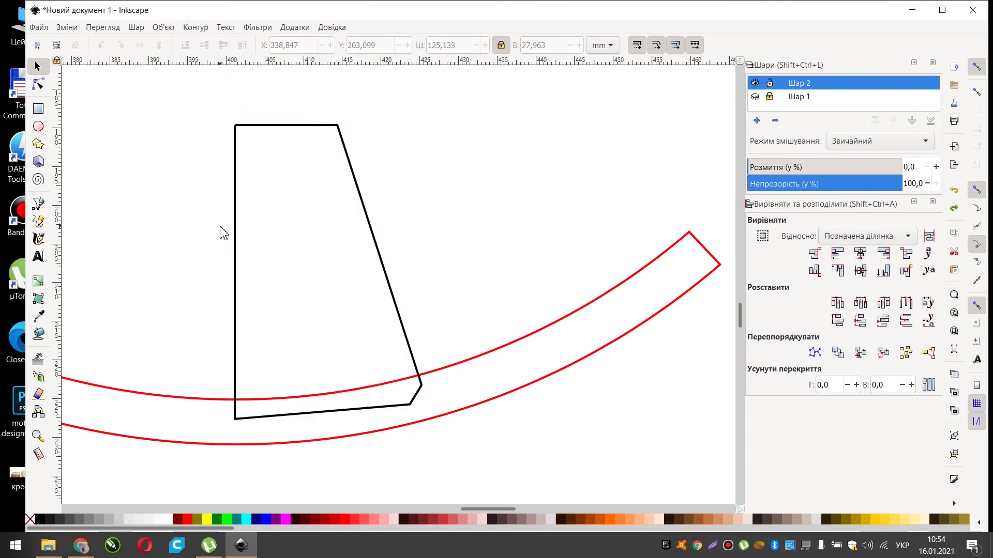
- Trace the short support with the Pen tool as a new four-sided outline, about 24 by 38 mm, with one straight slanted bottom edge
{"action": "left_click", "coordinate": [37, 203]}
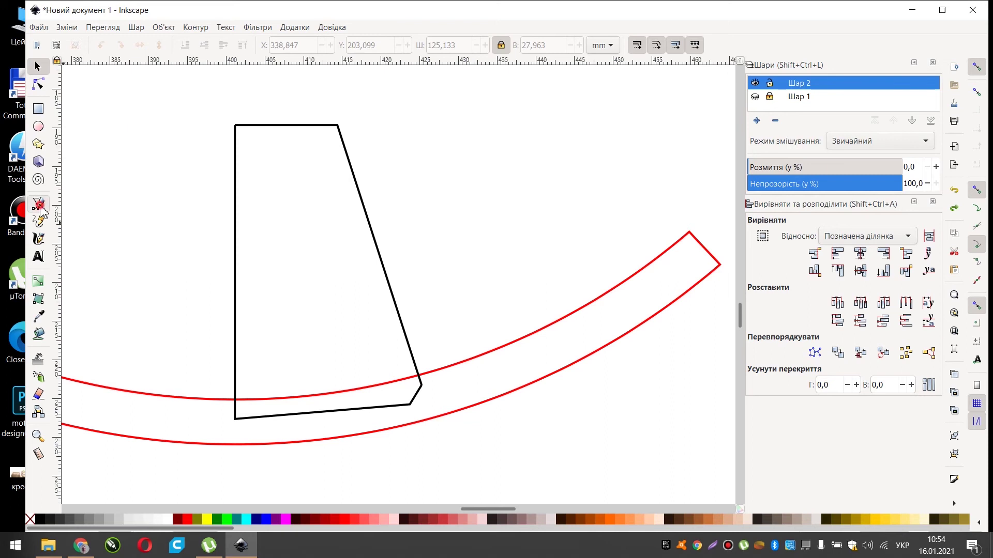
{"action": "left_click", "coordinate": [421, 386]}
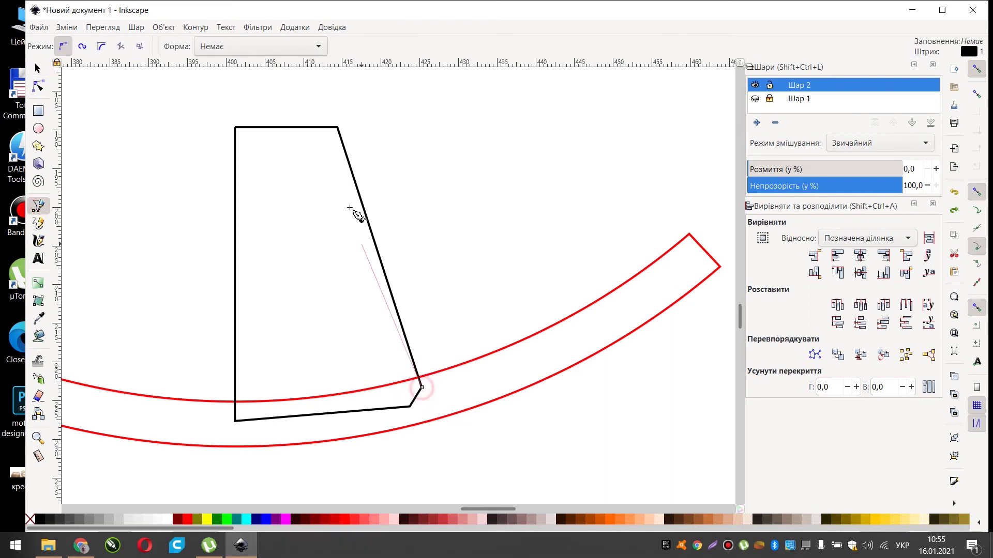
{"action": "left_click", "coordinate": [339, 128]}
{"action": "left_click", "coordinate": [236, 129]}
{"action": "left_click", "coordinate": [235, 420]}
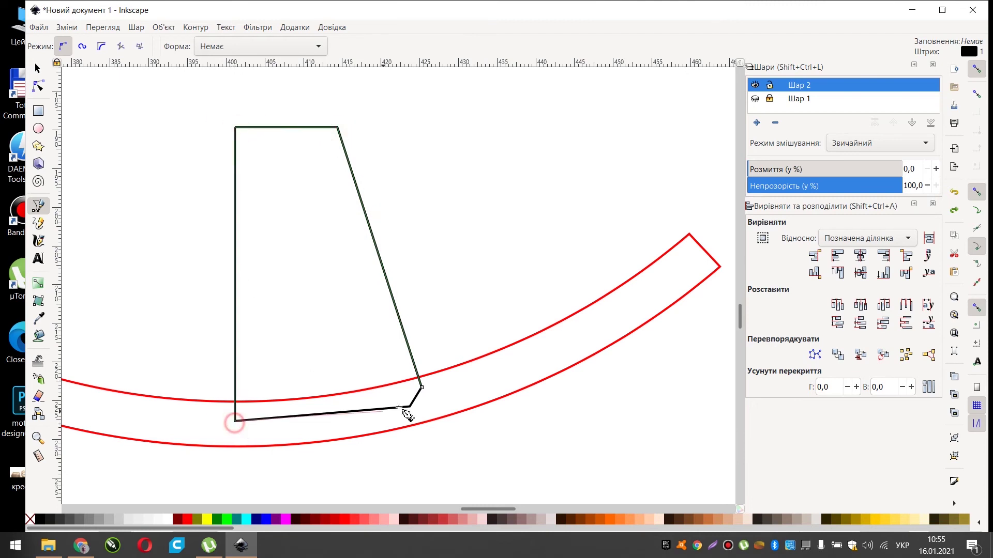
{"action": "left_click", "coordinate": [421, 388]}
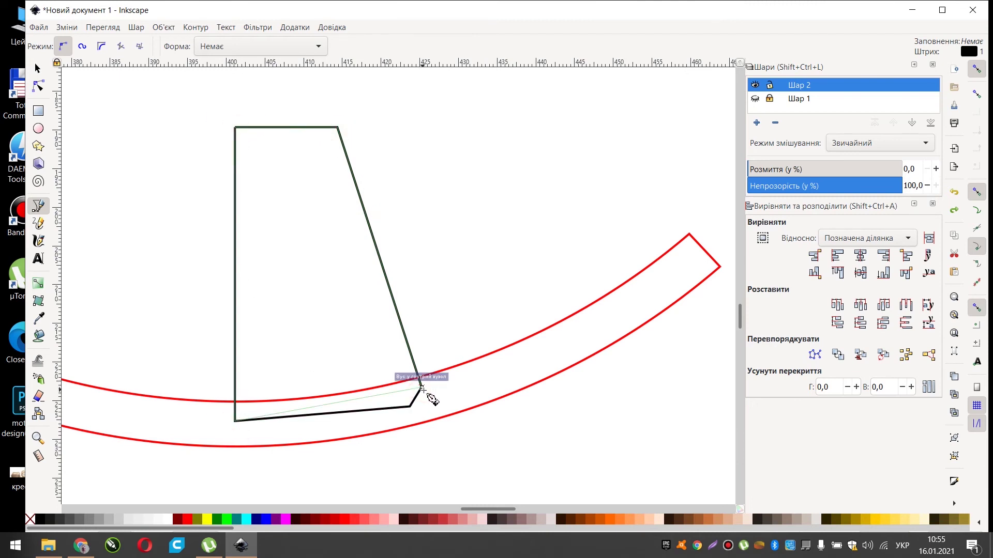
{"action": "key", "text": "Return"}
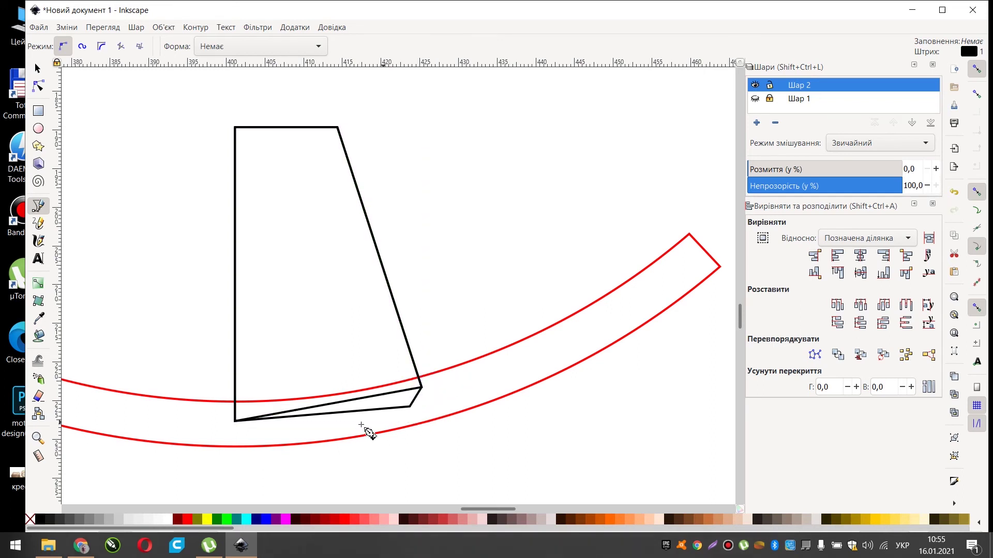
- Delete the old five-sided short support outline, keeping the new four-sided one
{"action": "left_click", "coordinate": [37, 67]}
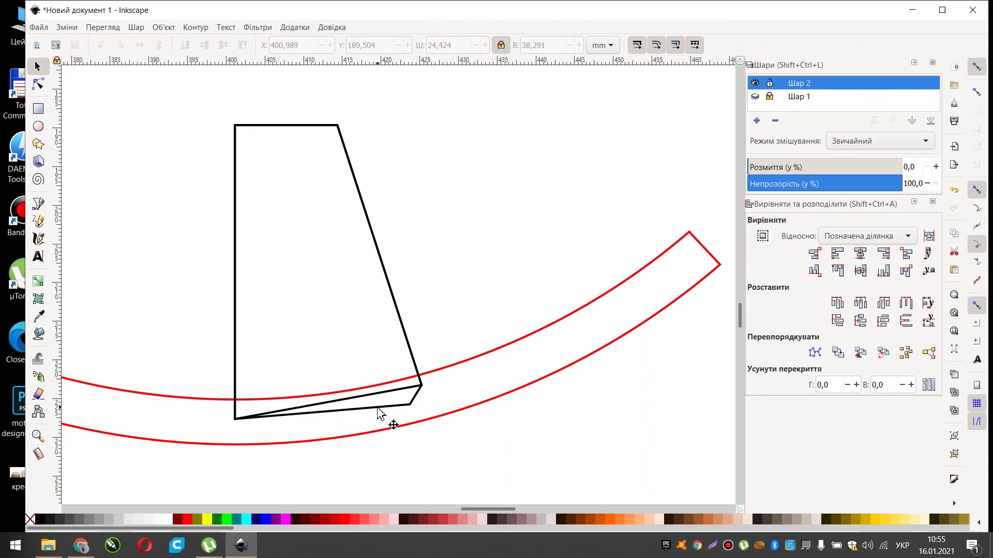
{"action": "left_click", "coordinate": [378, 409]}
{"action": "key", "text": "Delete"}
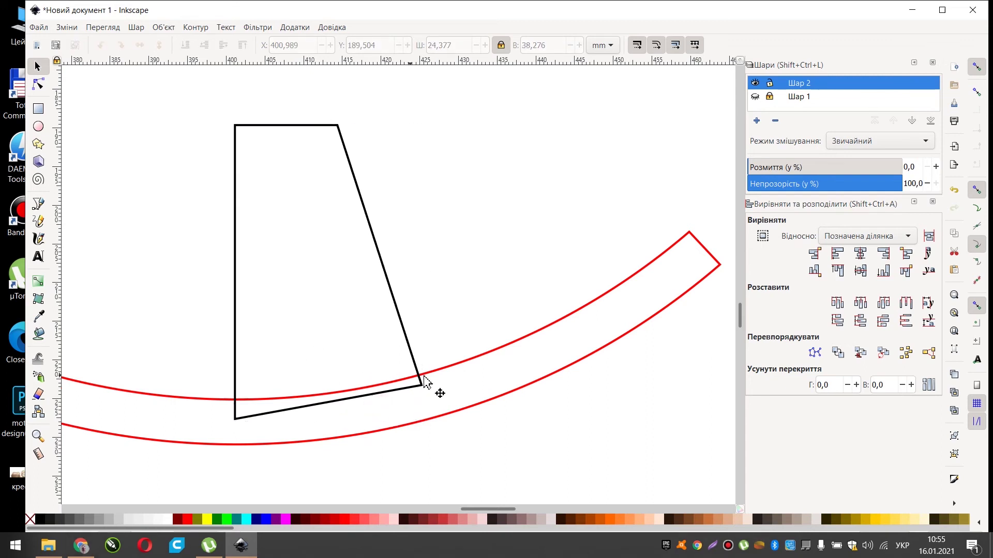
- Try a Difference operation between the new four-sided support outline and the red base strip, and undo it
{"action": "left_click", "coordinate": [382, 261]}
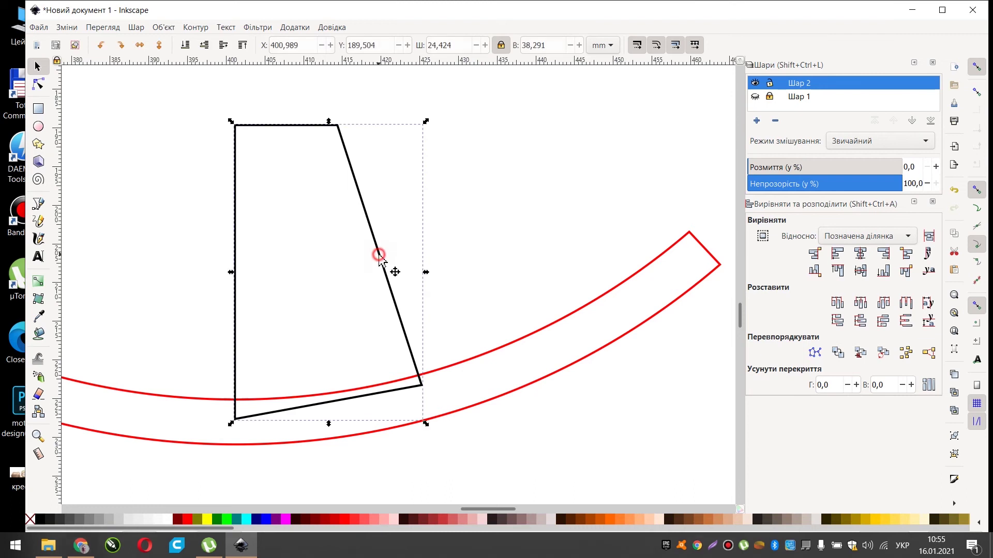
{"action": "left_click", "coordinate": [512, 341], "text": "shift"}
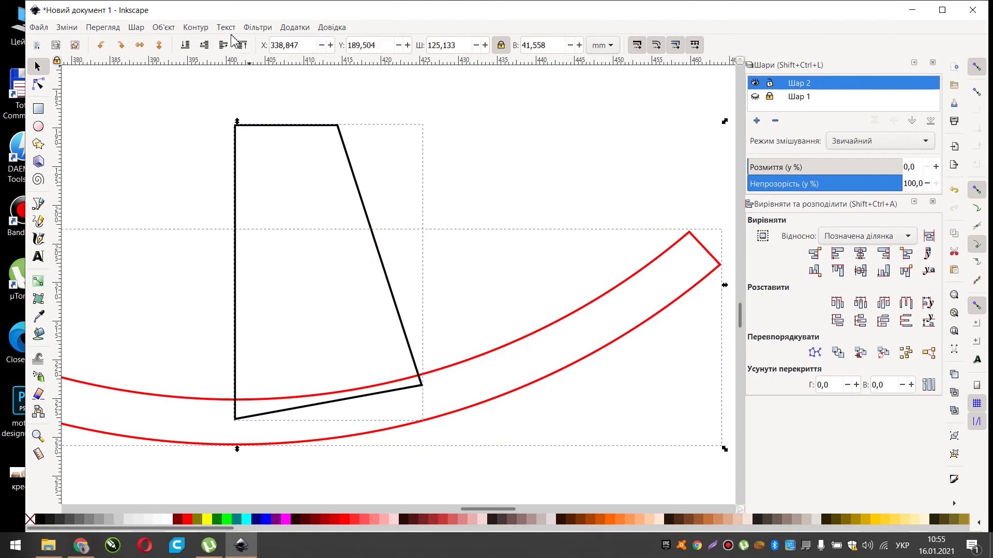
{"action": "left_click", "coordinate": [196, 27]}
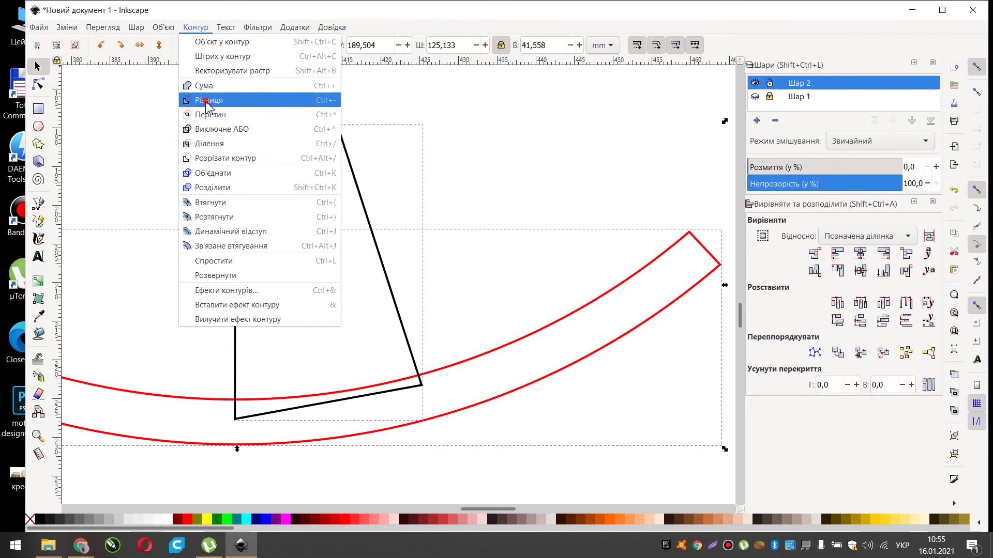
{"action": "left_click", "coordinate": [207, 100]}
{"action": "key", "text": "ctrl+z"}
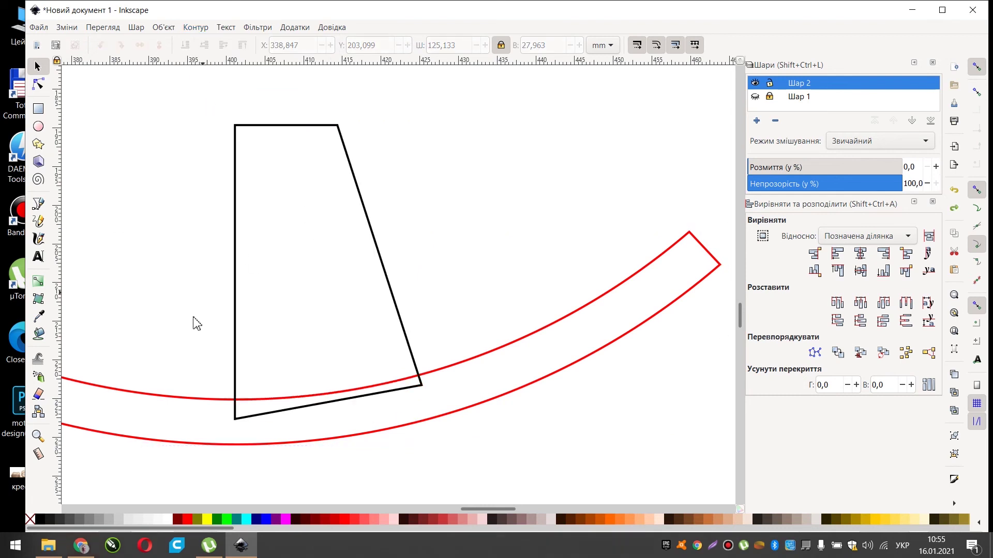
- Repeat the Difference attempt with the red base strip selected before the four-sided support, and undo it
{"action": "left_click", "coordinate": [184, 399]}
{"action": "left_click", "coordinate": [235, 162], "text": "shift"}
{"action": "left_click", "coordinate": [196, 28]}
{"action": "left_click", "coordinate": [212, 100]}
{"action": "key", "text": "ctrl+z"}
- Move the support's two bottom corner nodes onto the strip's upper edge, at about X 401.26, Y 225.12 mm and X 424.64, Y 222.05 mm
{"action": "left_click", "coordinate": [236, 420]}
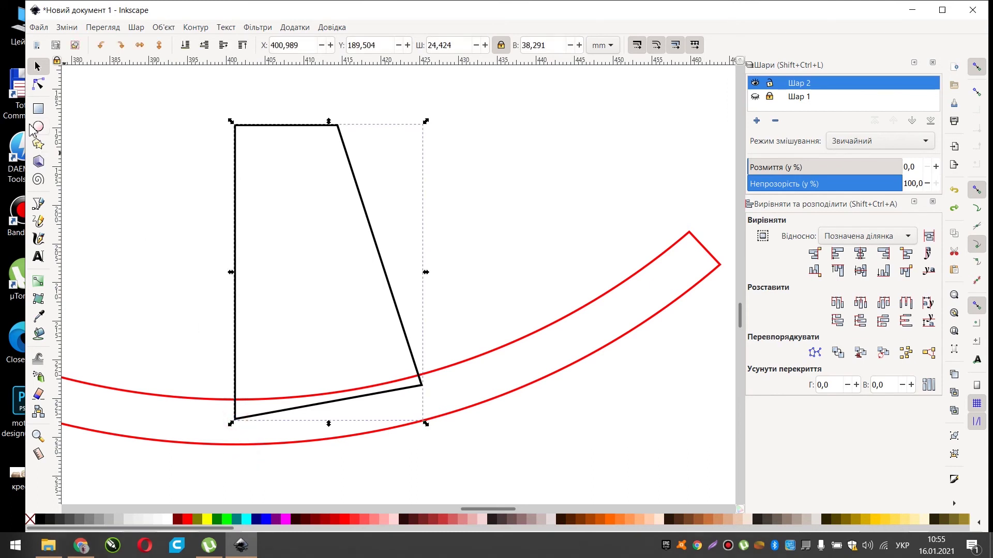
{"action": "left_click", "coordinate": [39, 87]}
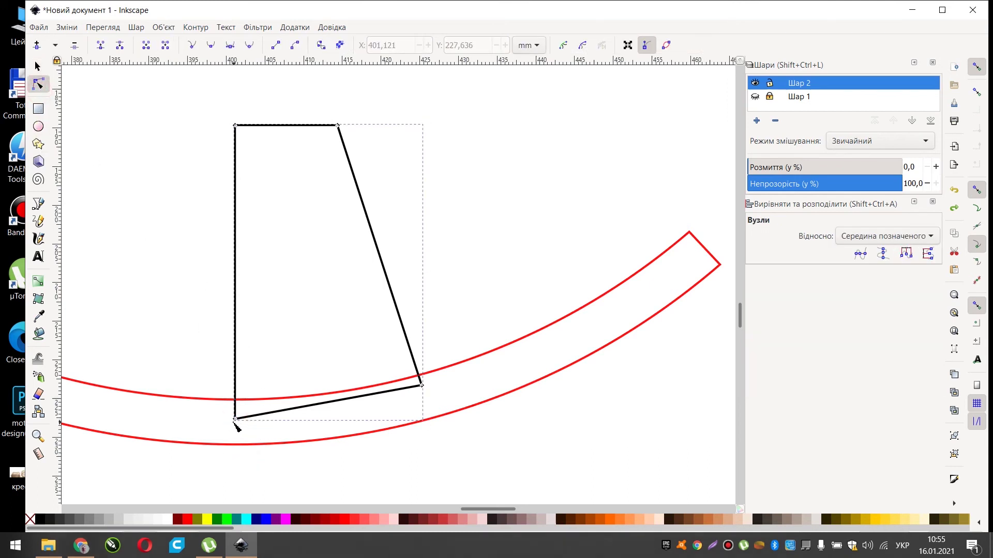
{"action": "left_click_drag", "start_coordinate": [237, 419], "coordinate": [237, 400]}
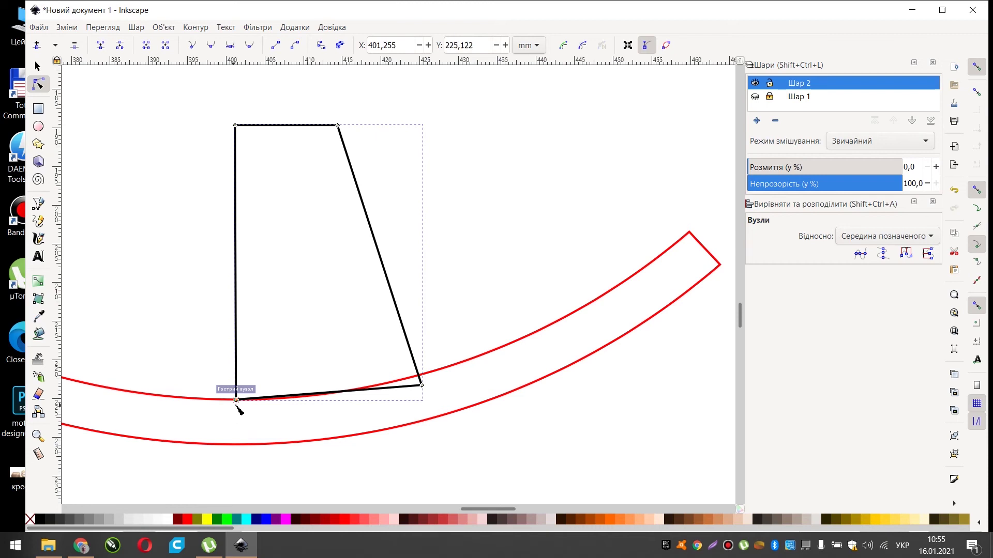
{"action": "mouse_move", "coordinate": [422, 387]}
{"action": "left_mouse_down"}
{"action": "mouse_move", "coordinate": [418, 375]}
{"action": "mouse_move", "coordinate": [423, 389]}
{"action": "left_mouse_up"}
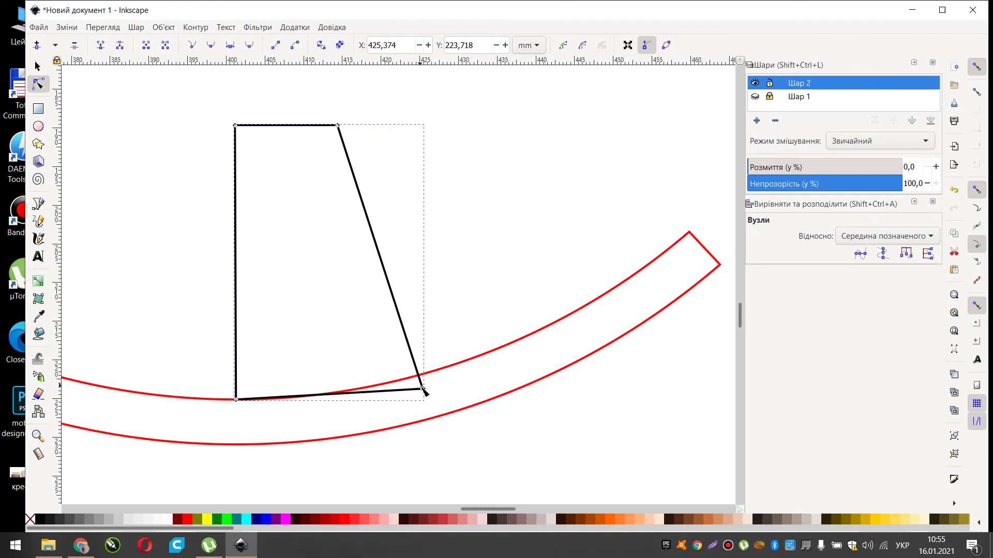
{"action": "left_click_drag", "start_coordinate": [423, 390], "coordinate": [422, 381]}
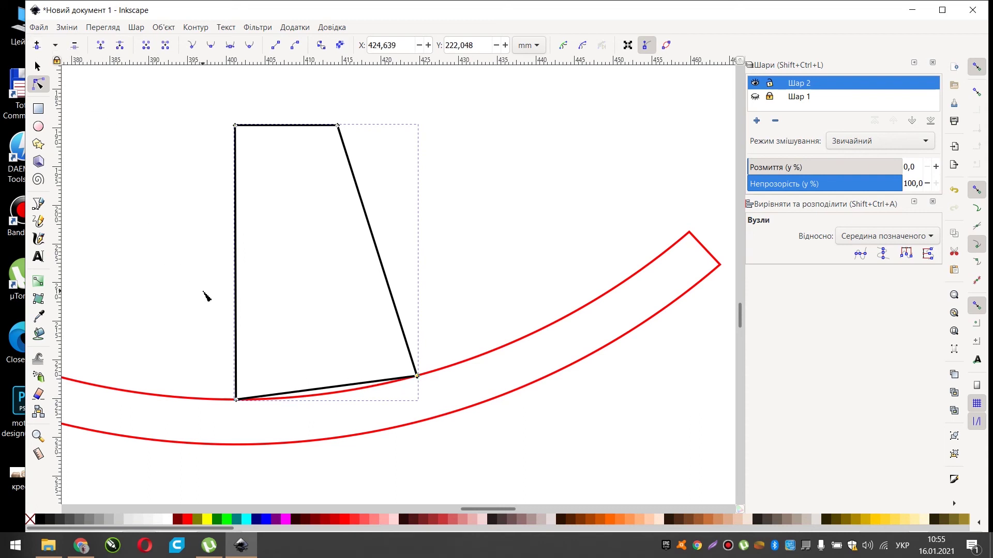
- Insert a node midway along the support's bottom edge and move it onto the strip's upper edge, at about X 412.95, Y 224.35 mm
{"action": "left_click_drag", "start_coordinate": [184, 299], "coordinate": [472, 414]}
{"action": "left_click", "coordinate": [37, 46]}
{"action": "scroll", "coordinate": [345, 421], "scroll_direction": "up", "scroll_amount": 2}
{"action": "left_click", "coordinate": [307, 361]}
{"action": "left_click_drag", "start_coordinate": [307, 361], "coordinate": [308, 368]}
{"action": "scroll", "coordinate": [328, 382], "scroll_direction": "down", "scroll_amount": 4}
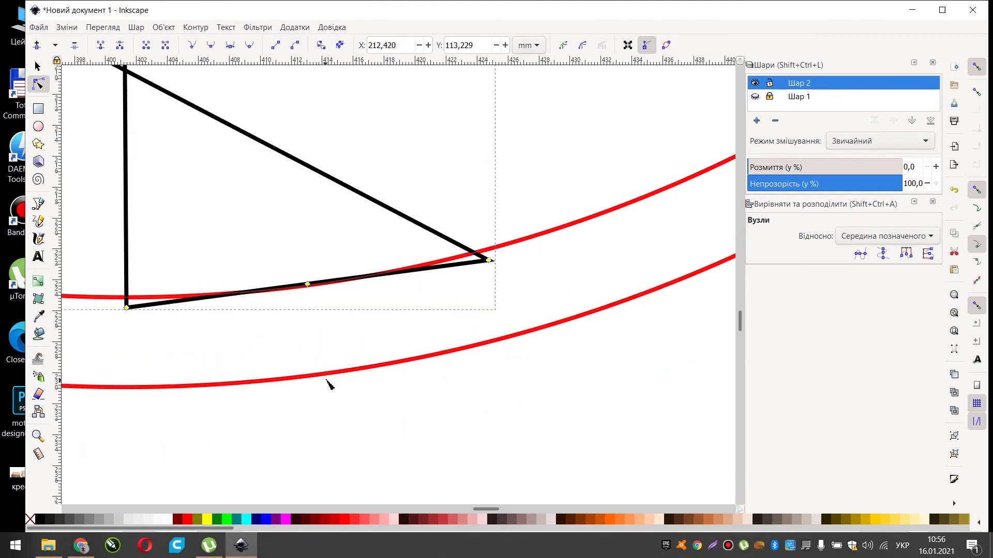
{"action": "key", "text": "ctrl+z"}
{"action": "left_click", "coordinate": [318, 354]}
{"action": "left_click", "coordinate": [306, 278]}
{"action": "left_click_drag", "start_coordinate": [309, 280], "coordinate": [303, 287]}
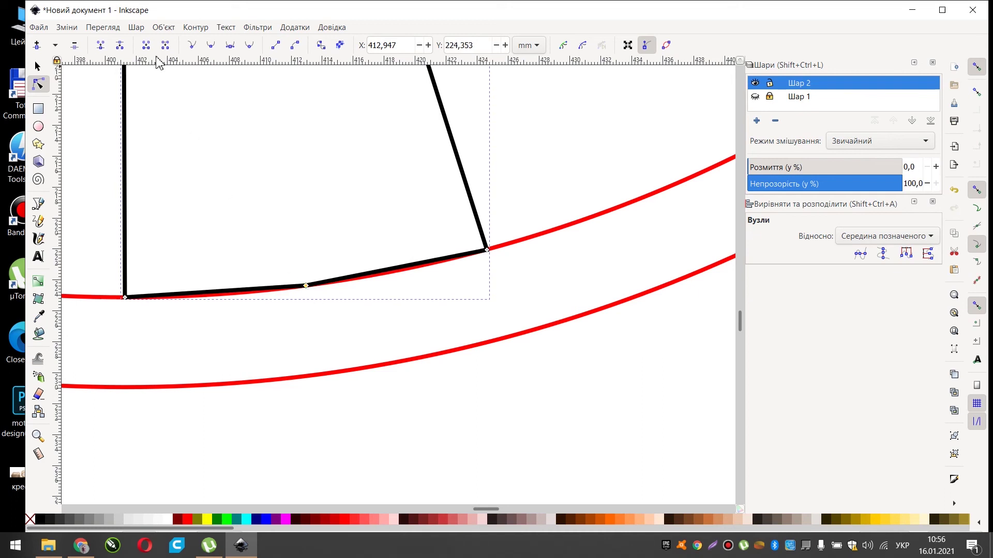
- Make the new middle node symmetric and bend the support's bottom edge to follow the red strip's upper curve
{"action": "left_click", "coordinate": [230, 45]}
{"action": "left_click_drag", "start_coordinate": [367, 278], "coordinate": [397, 273]}
{"action": "left_click", "coordinate": [328, 411]}
{"action": "left_click", "coordinate": [37, 66]}
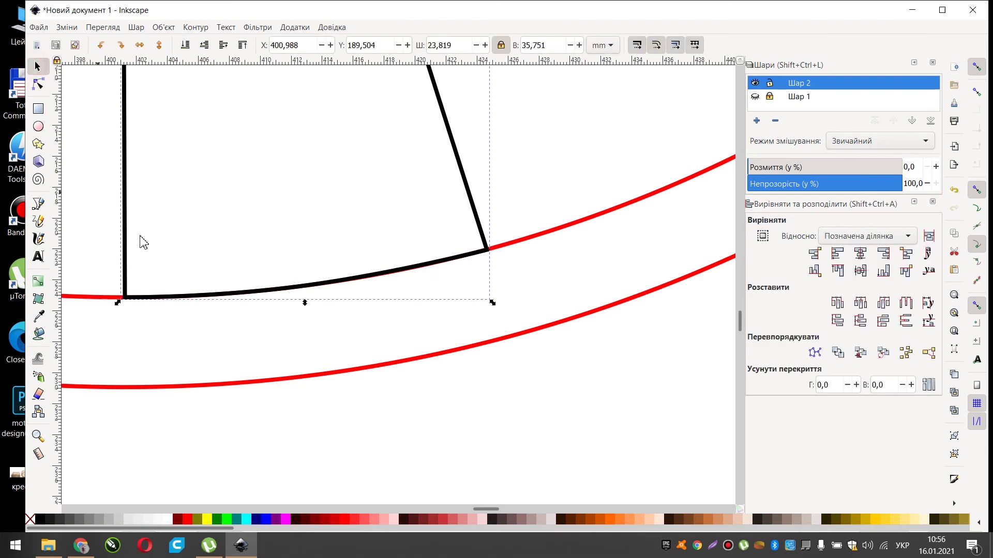
- Delete the red curved strip beneath the short support, keeping the support outline
{"action": "scroll", "coordinate": [326, 388], "scroll_direction": "down", "scroll_amount": 3}
{"action": "left_click", "coordinate": [440, 426]}
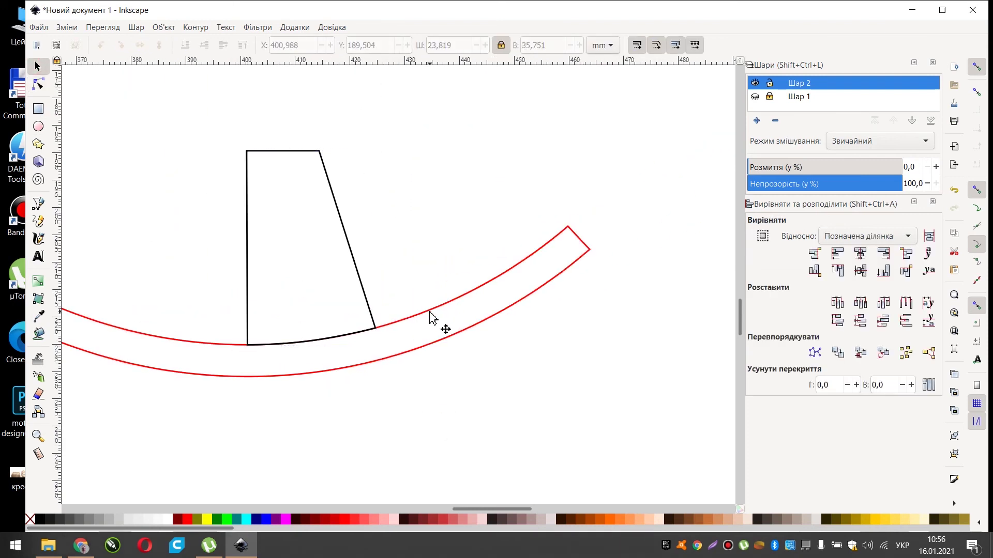
{"action": "left_click", "coordinate": [430, 314]}
{"action": "key", "text": "Delete"}
{"action": "scroll", "coordinate": [266, 327], "scroll_direction": "down", "scroll_amount": 2}
- Copy the short support, flip the copy horizontally, and snap it to the original's straight vertical edge at X 377.703, Y 189.504 mm
{"action": "scroll", "coordinate": [299, 334], "scroll_direction": "up", "scroll_amount": 4}
{"action": "left_click_drag", "start_coordinate": [206, 174], "coordinate": [437, 446]}
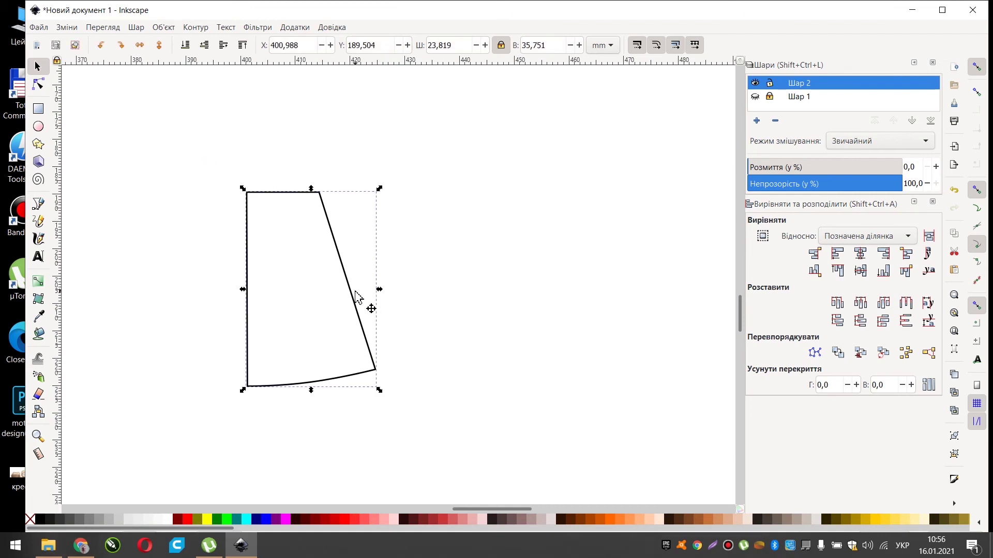
{"action": "key", "text": "ctrl+v"}
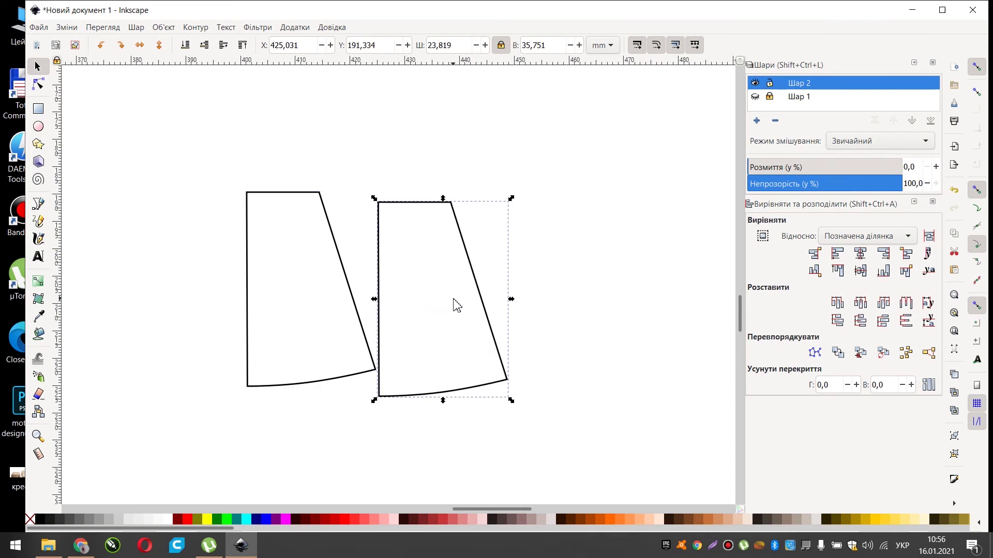
{"action": "scroll", "coordinate": [312, 308], "scroll_direction": "down", "scroll_amount": 1}
{"action": "left_click", "coordinate": [139, 45]}
{"action": "scroll", "coordinate": [206, 223], "scroll_direction": "down", "scroll_amount": 2}
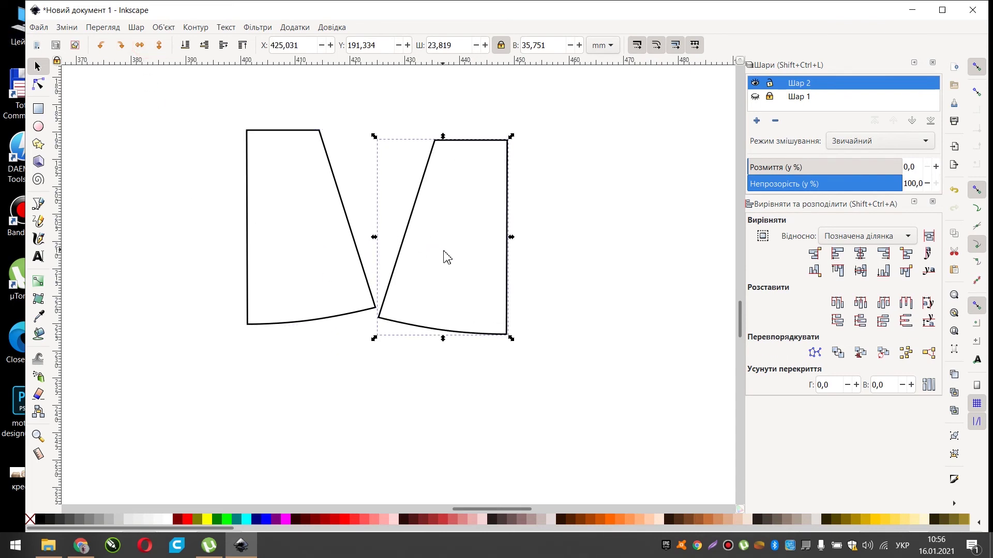
{"action": "left_click_drag", "start_coordinate": [402, 243], "coordinate": [143, 237]}
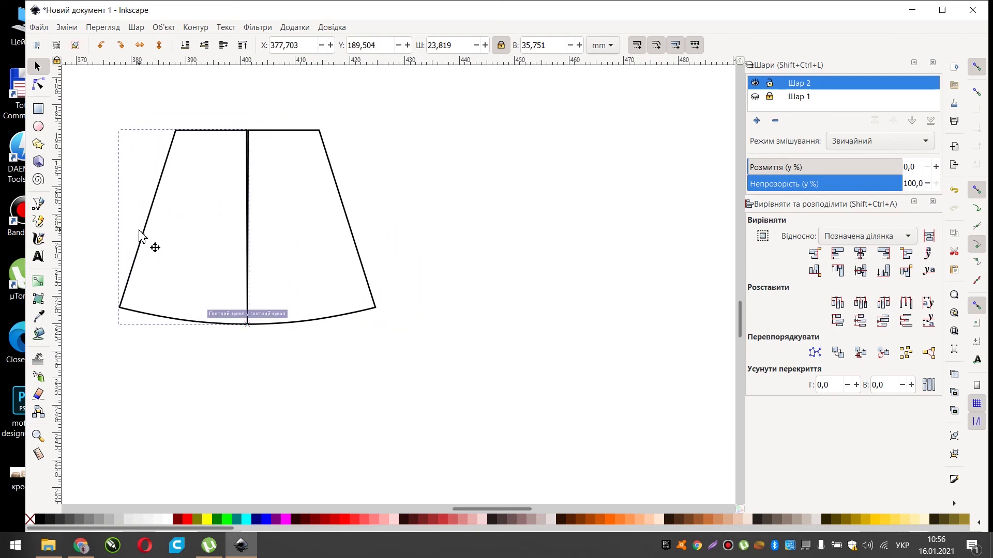
- Move both short support halves together below the long support pair, to about X 725.82, Y 199.33 mm
{"action": "scroll", "coordinate": [181, 290], "scroll_direction": "down", "scroll_amount": 4}
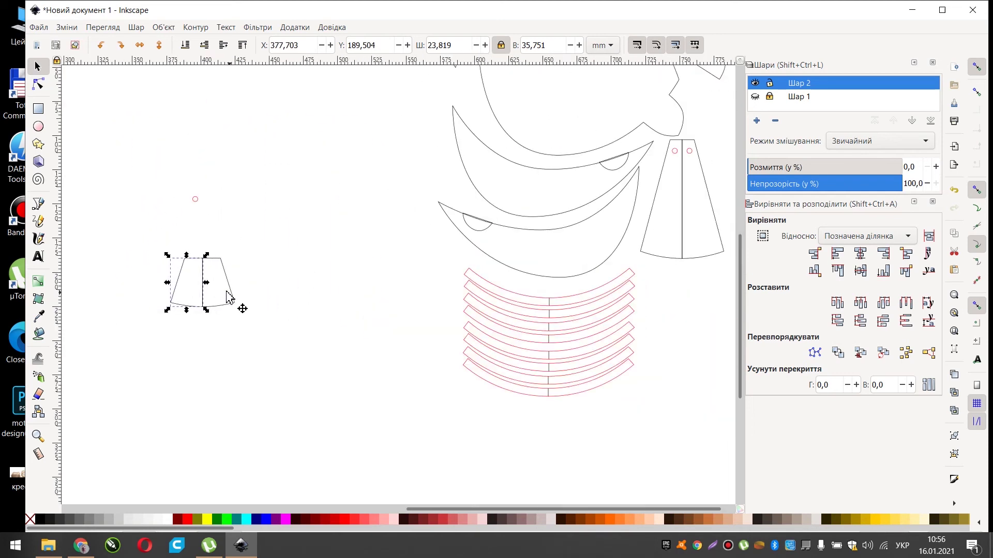
{"action": "left_click_drag", "start_coordinate": [127, 213], "coordinate": [272, 351]}
{"action": "left_click", "coordinate": [202, 287]}
{"action": "left_click_drag", "start_coordinate": [236, 300], "coordinate": [682, 306]}
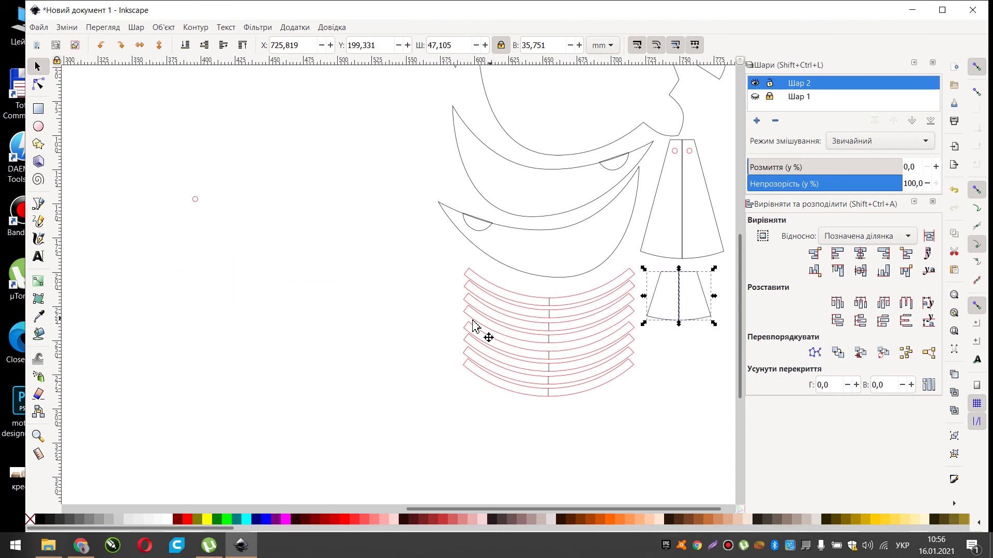
- Examine the laid-out parts, checking the size of a long support hole and of the whole body outline
{"action": "scroll", "coordinate": [396, 373], "scroll_direction": "down", "scroll_amount": 2}
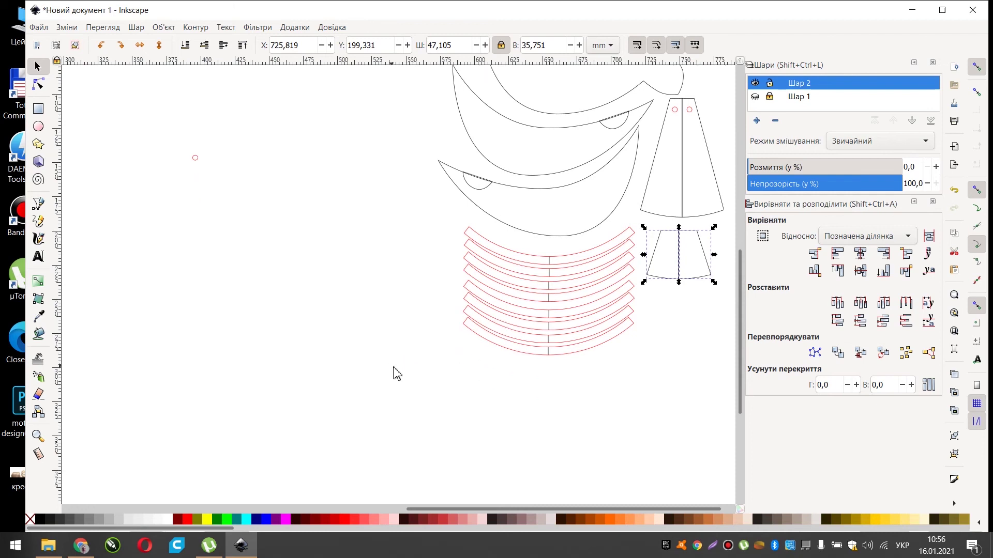
{"action": "scroll", "coordinate": [436, 372], "scroll_direction": "down", "scroll_amount": 3}
{"action": "scroll", "coordinate": [520, 284], "scroll_direction": "up", "scroll_amount": 5}
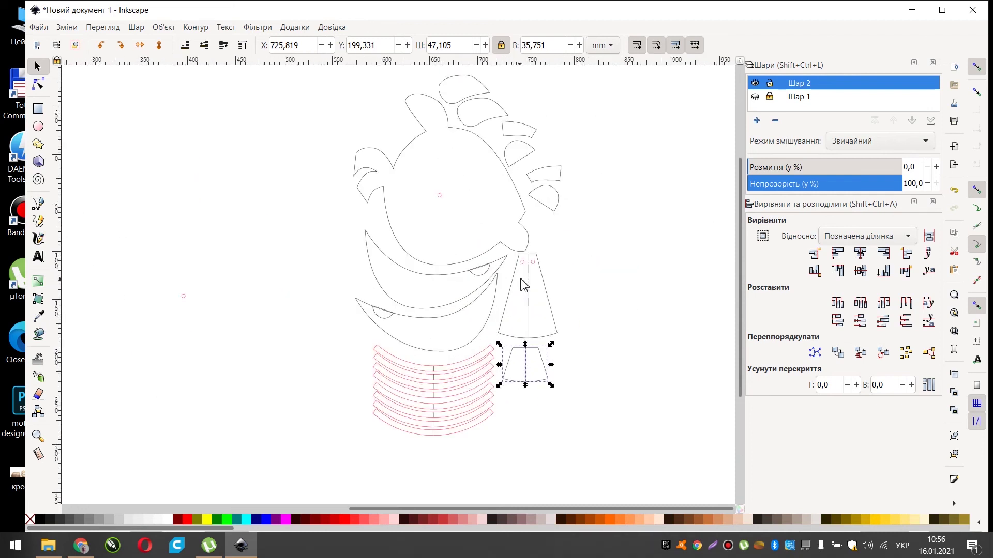
{"action": "scroll", "coordinate": [522, 254], "scroll_direction": "up", "scroll_amount": 2}
{"action": "left_click_drag", "start_coordinate": [483, 215], "coordinate": [527, 239]}
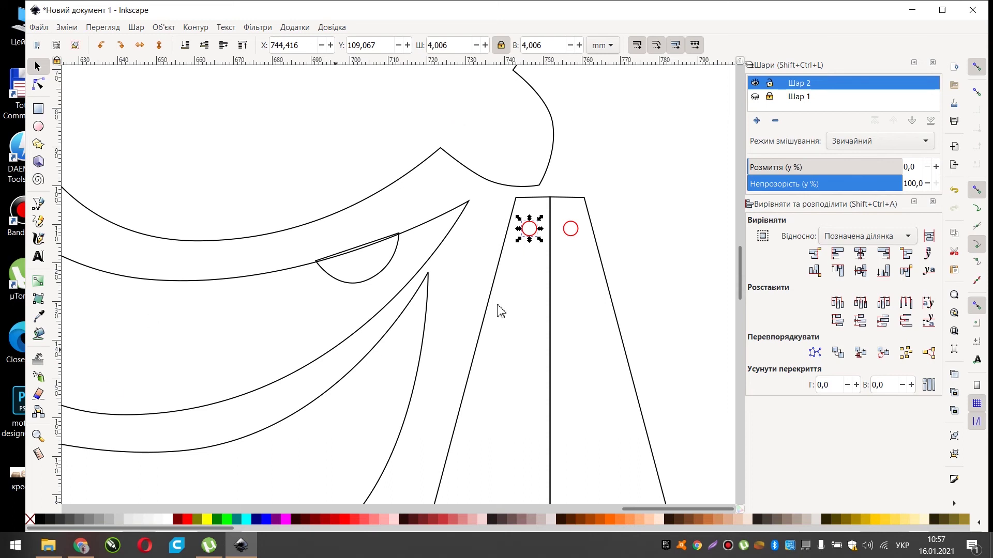
{"action": "left_click", "coordinate": [659, 231]}
{"action": "scroll", "coordinate": [492, 331], "scroll_direction": "down", "scroll_amount": 5}
{"action": "scroll", "coordinate": [483, 329], "scroll_direction": "down", "scroll_amount": 1}
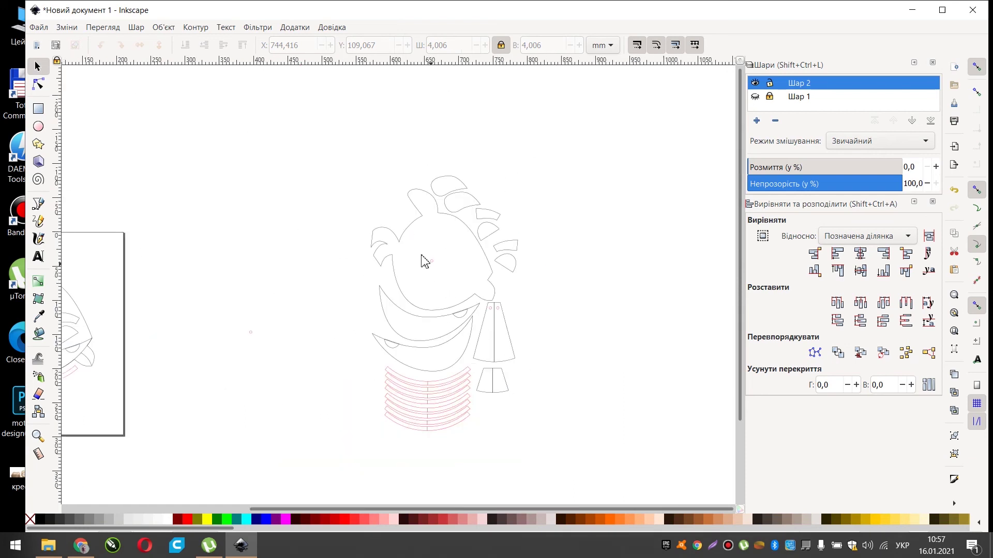
{"action": "left_click", "coordinate": [407, 233]}
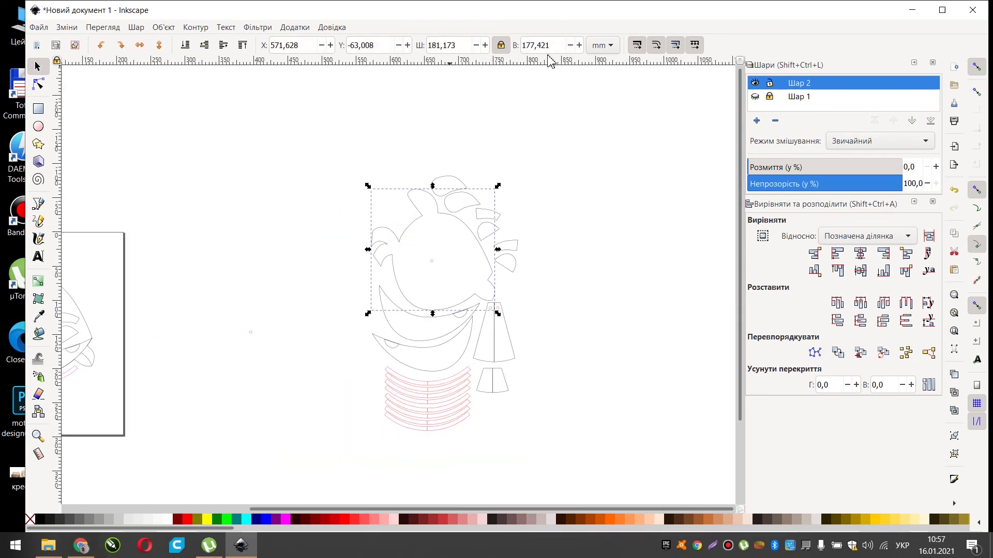
{"action": "left_click", "coordinate": [312, 310]}
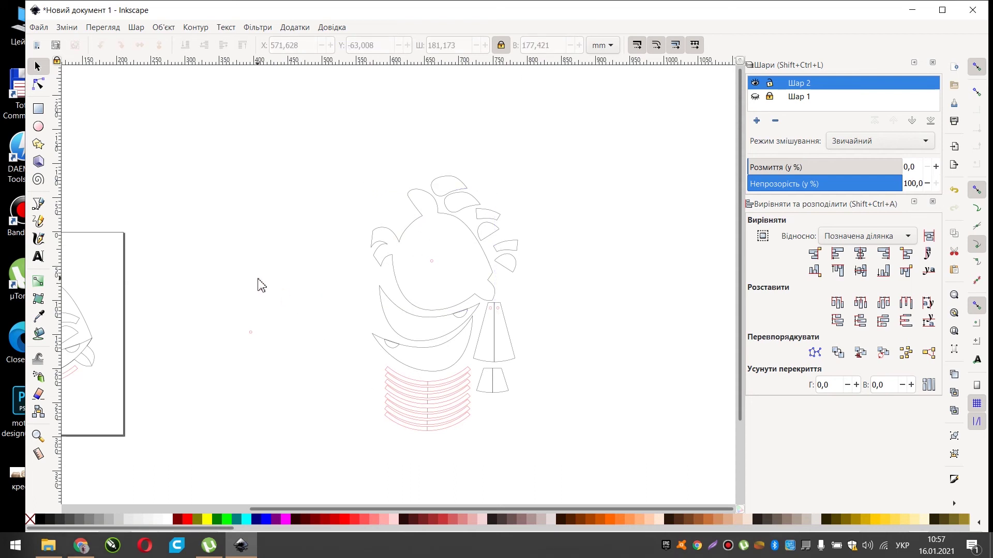
- Move the whole assembled character drawing off the page to the empty area above it
{"action": "scroll", "coordinate": [202, 285], "scroll_direction": "down", "scroll_amount": 2}
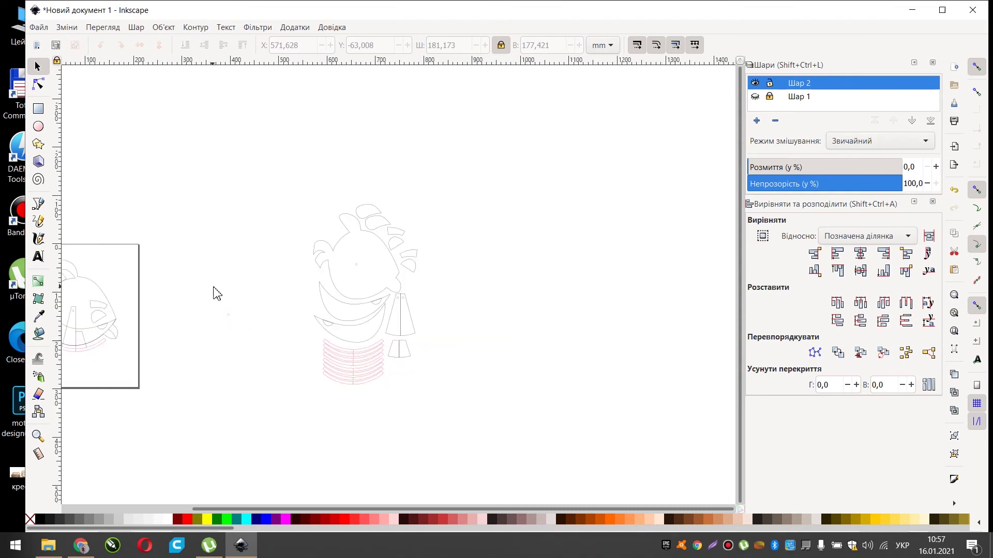
{"action": "scroll", "coordinate": [187, 316], "scroll_direction": "up", "scroll_amount": 2}
{"action": "scroll", "coordinate": [325, 314], "scroll_direction": "down", "scroll_amount": 1}
{"action": "left_click_drag", "start_coordinate": [99, 237], "coordinate": [229, 358]}
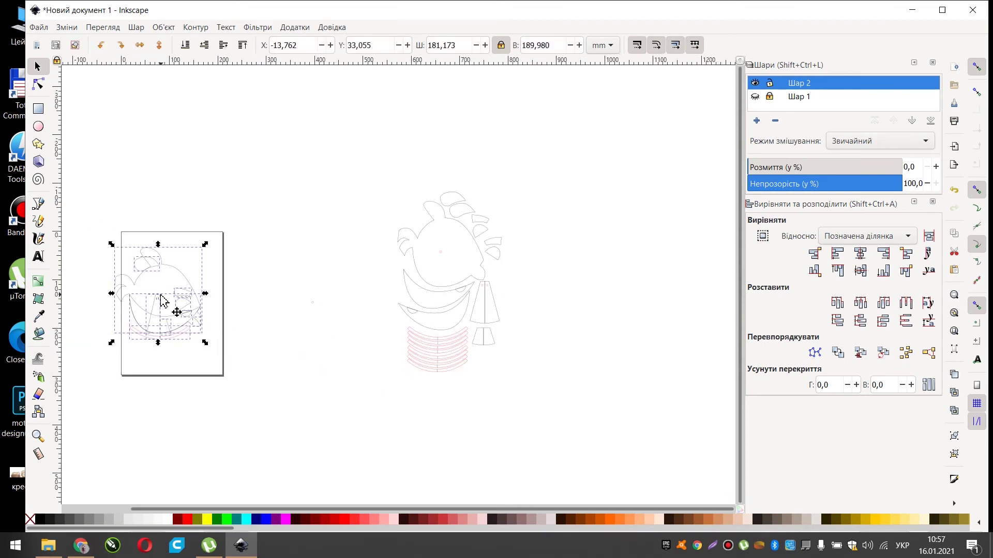
{"action": "left_click_drag", "start_coordinate": [173, 306], "coordinate": [192, 173]}
- Place all the separated part outlines over the page for comparison, then move them beside it at about X 231.31, Y -82.26 mm
{"action": "left_click_drag", "start_coordinate": [379, 182], "coordinate": [555, 438]}
{"action": "mouse_move", "coordinate": [450, 295]}
{"action": "left_mouse_down"}
{"action": "mouse_move", "coordinate": [182, 368]}
{"action": "mouse_move", "coordinate": [173, 330]}
{"action": "left_mouse_up"}
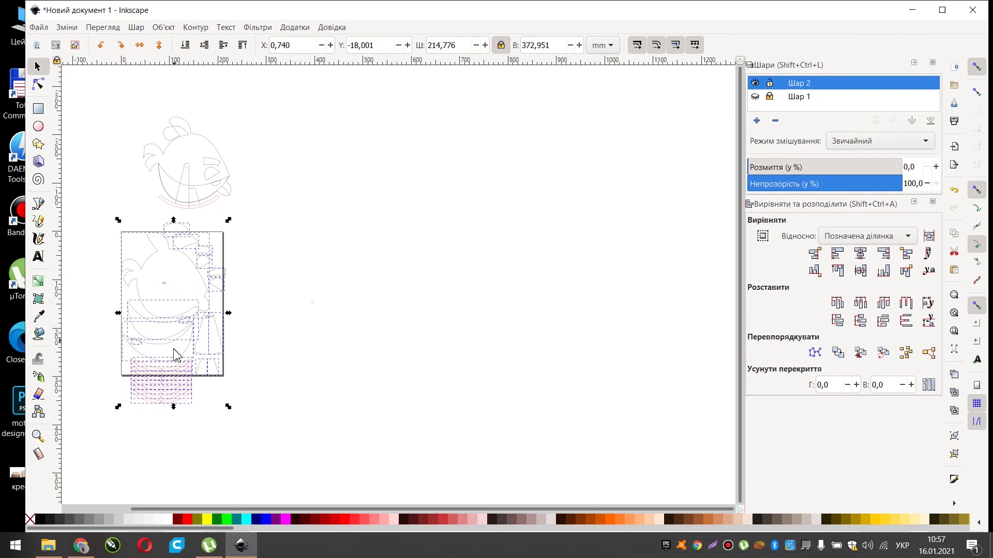
{"action": "scroll", "coordinate": [176, 383], "scroll_direction": "up", "scroll_amount": 4}
{"action": "scroll", "coordinate": [176, 383], "scroll_direction": "down", "scroll_amount": 3}
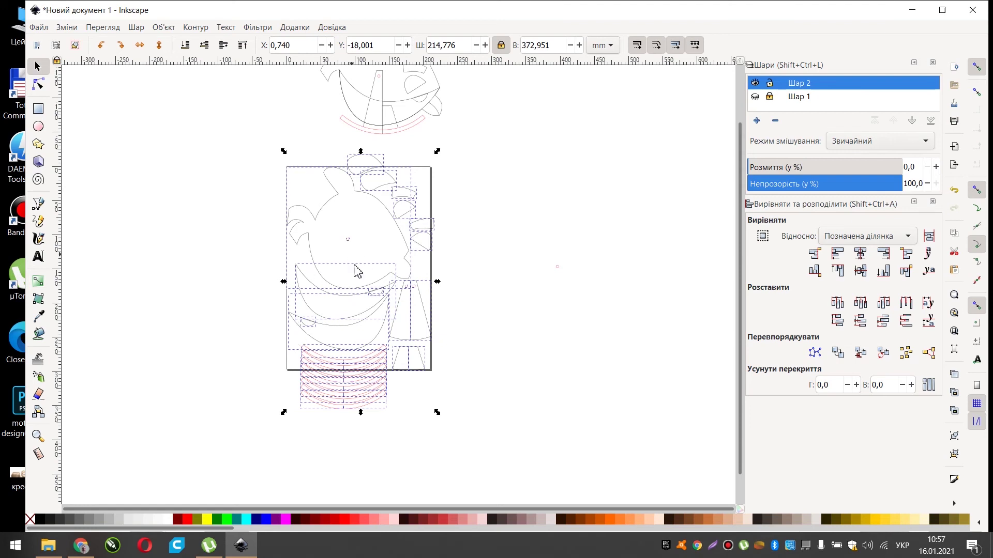
{"action": "mouse_move", "coordinate": [337, 286]}
{"action": "left_mouse_down"}
{"action": "mouse_move", "coordinate": [492, 282]}
{"action": "mouse_move", "coordinate": [505, 277]}
{"action": "mouse_move", "coordinate": [498, 248]}
{"action": "left_mouse_up"}
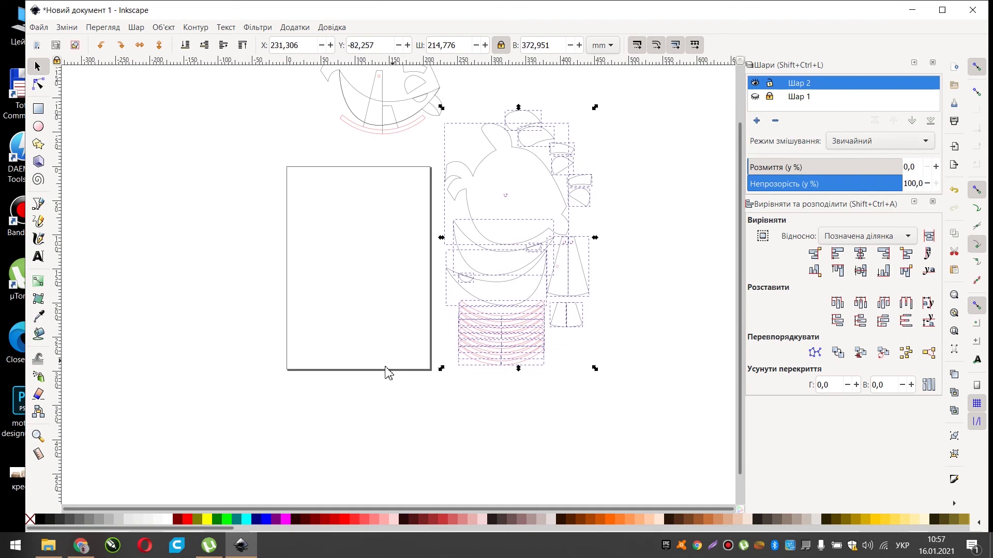
{"action": "left_click", "coordinate": [381, 417]}
{"action": "scroll", "coordinate": [394, 374], "scroll_direction": "down", "scroll_amount": 2}
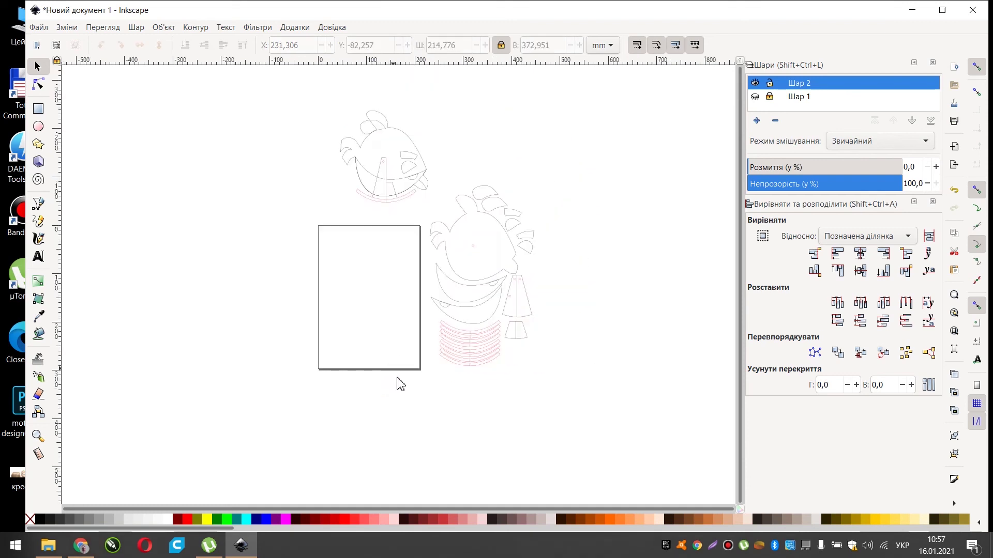
{"action": "left_click_drag", "start_coordinate": [319, 150], "coordinate": [547, 428]}
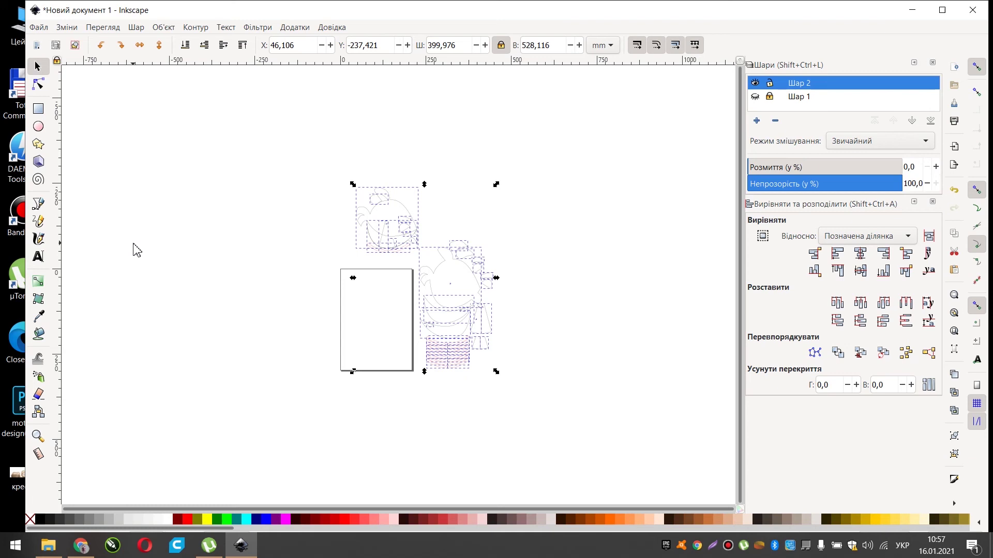
{"action": "left_click", "coordinate": [210, 316]}
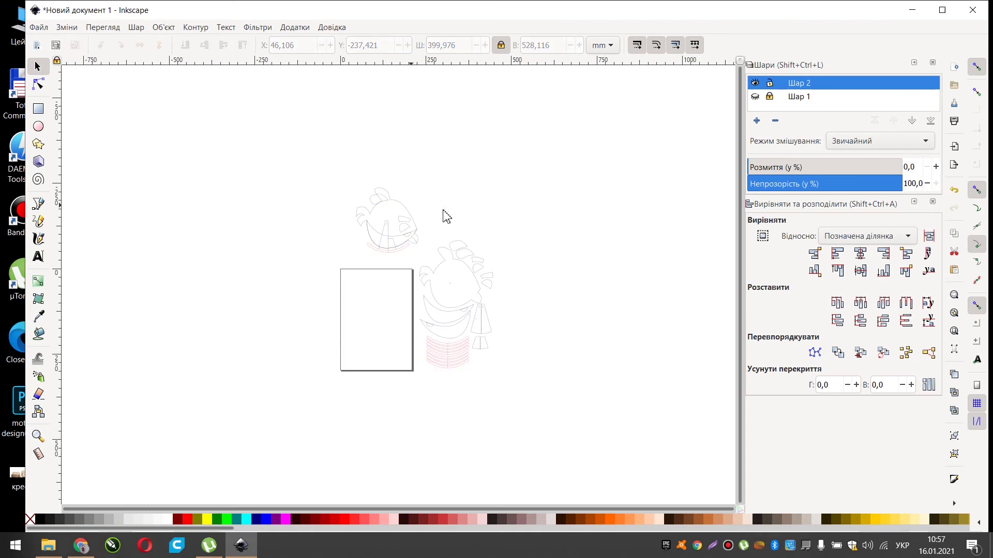
{"action": "mouse_move", "coordinate": [517, 371]}
{"action": "left_mouse_down"}
{"action": "mouse_move", "coordinate": [411, 238]}
{"action": "mouse_move", "coordinate": [558, 315]}
{"action": "mouse_move", "coordinate": [558, 394]}
{"action": "left_mouse_up"}
{"action": "left_click", "coordinate": [588, 361]}
- Try to save the drawing to the Desktop as "пташка" in AutoCAD DXF R14 format with the default export options
{"action": "left_click", "coordinate": [38, 27]}
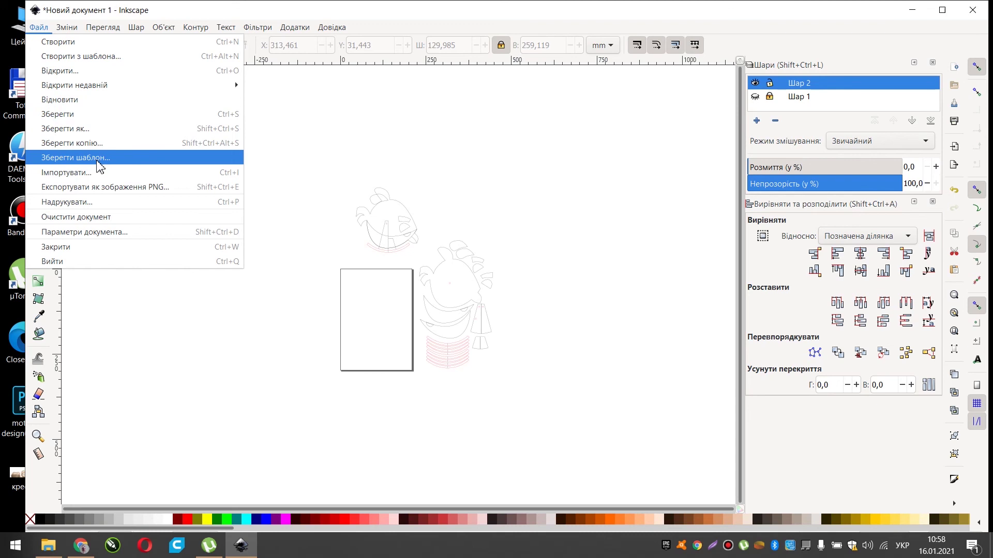
{"action": "left_click", "coordinate": [86, 128]}
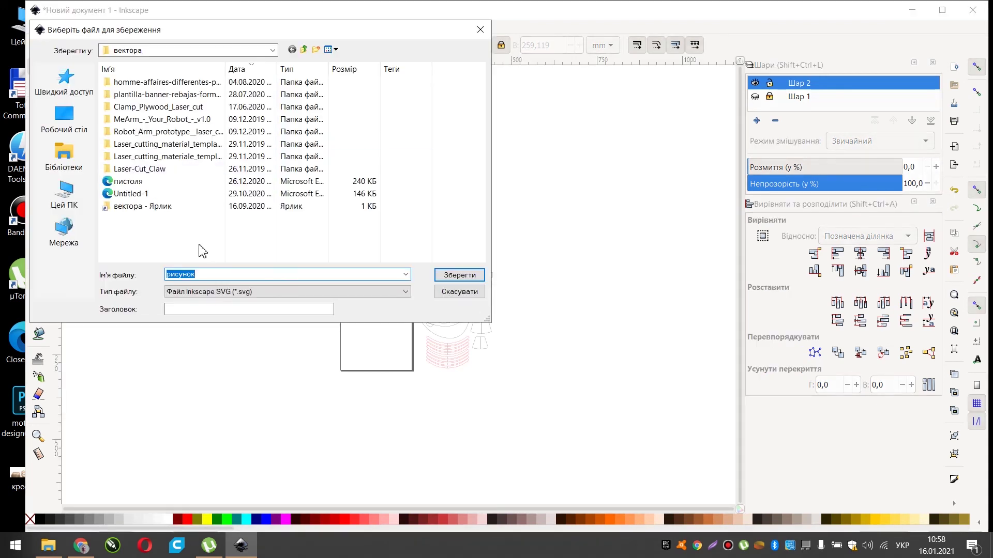
{"action": "left_click", "coordinate": [402, 291]}
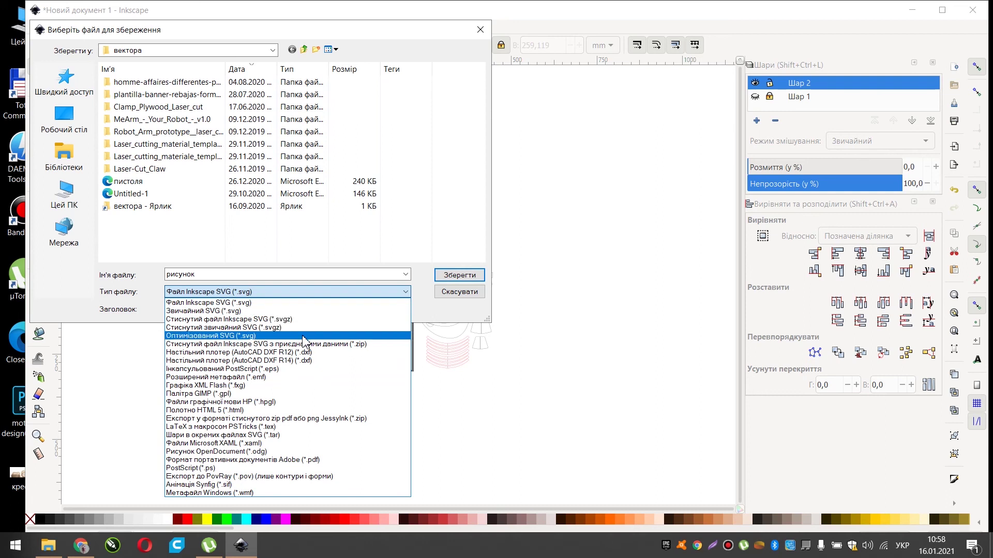
{"action": "left_click", "coordinate": [305, 365]}
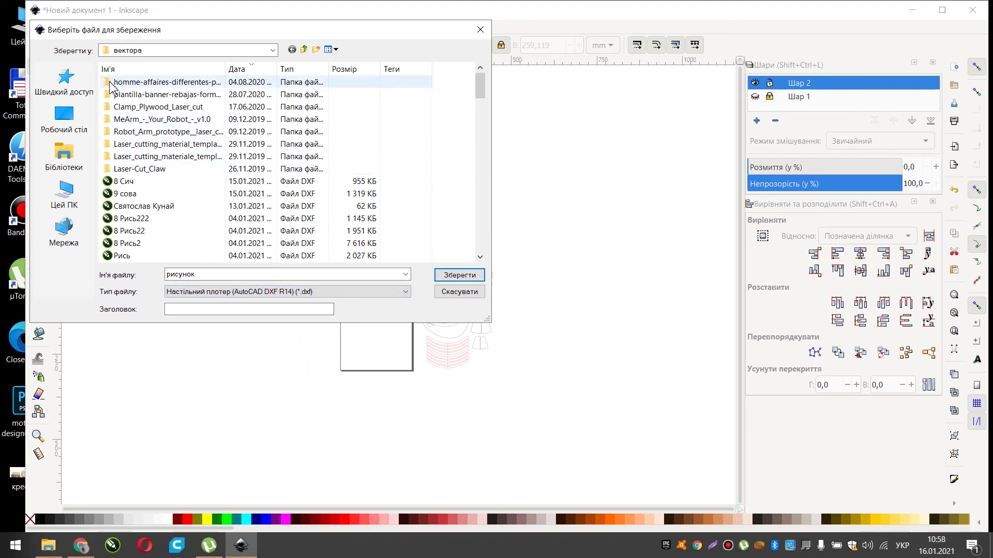
{"action": "double_click", "coordinate": [239, 276]}
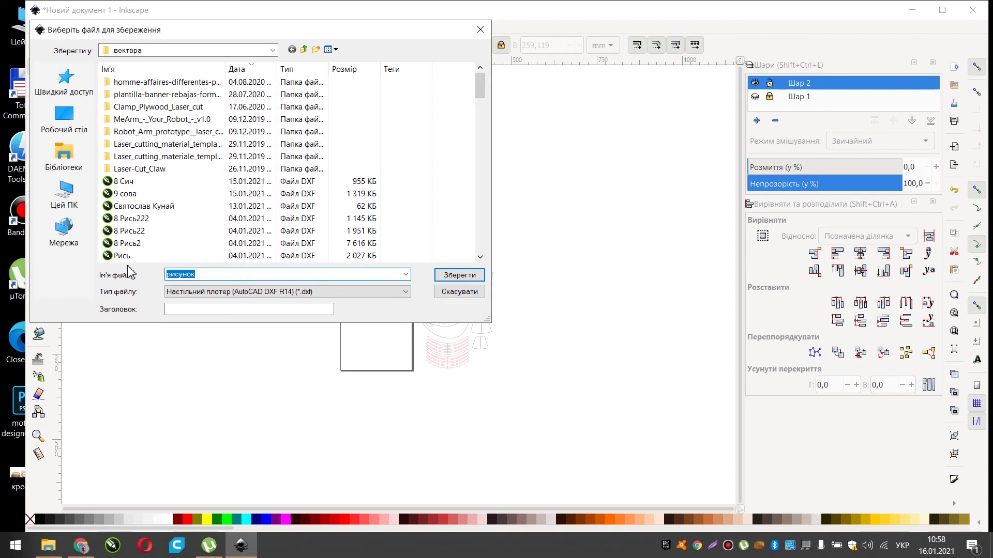
{"action": "type", "text": "пташка"}
{"action": "left_click", "coordinate": [64, 119]}
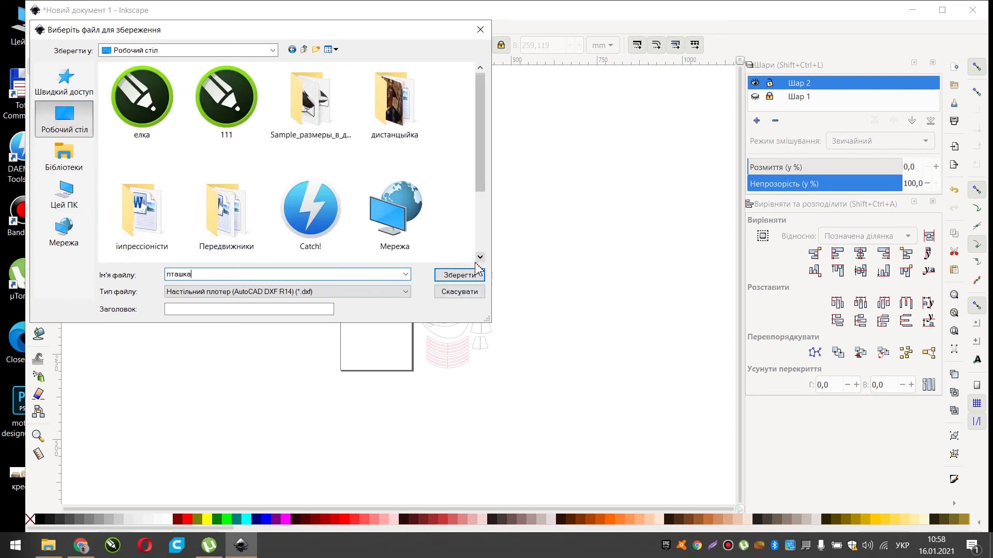
{"action": "left_click", "coordinate": [468, 275]}
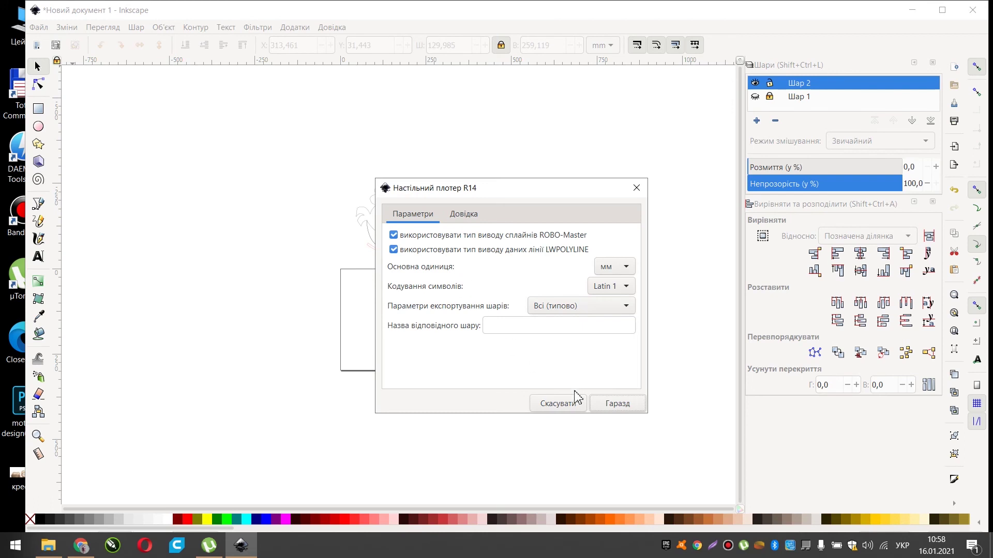
{"action": "left_click", "coordinate": [615, 405]}
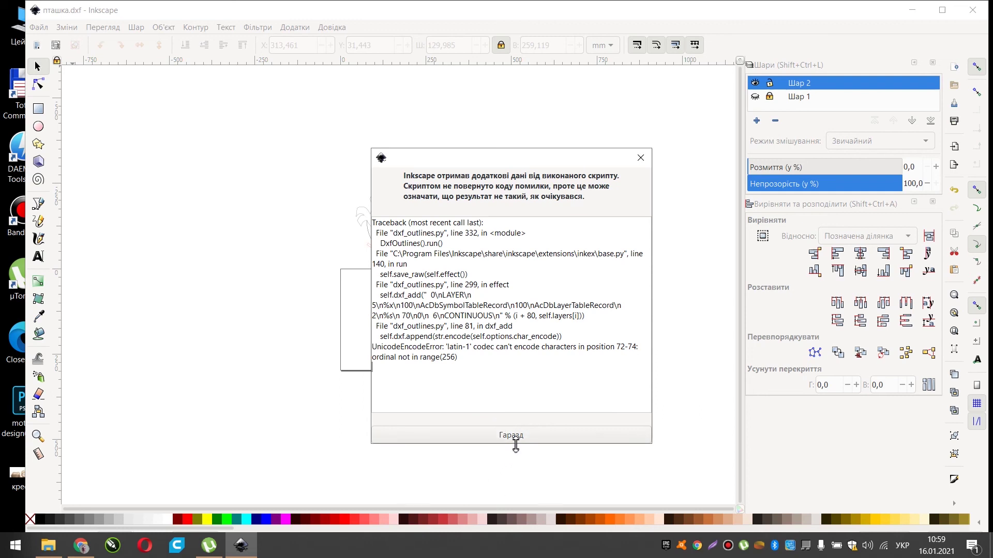
{"action": "left_click", "coordinate": [517, 440]}
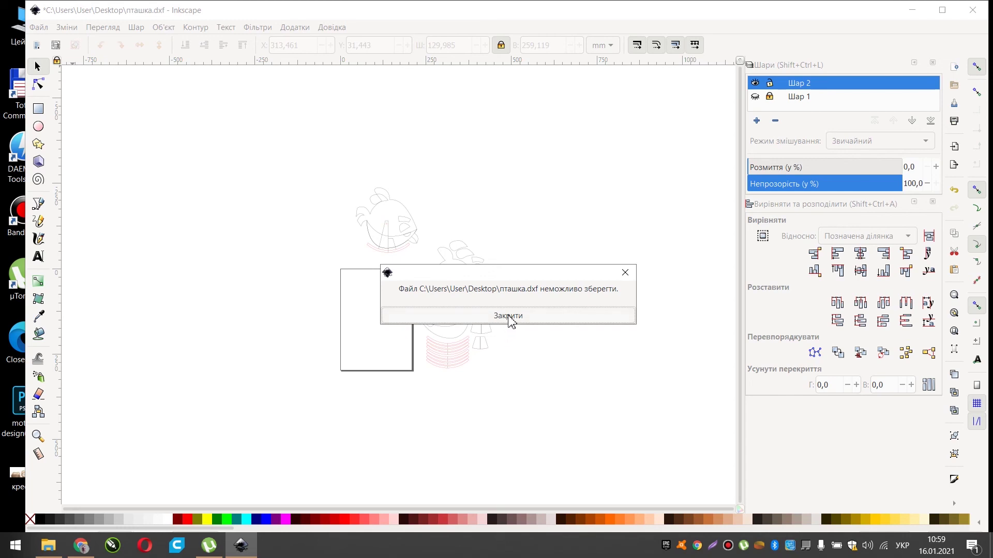
{"action": "left_click", "coordinate": [509, 317]}
- Save the drawing to the Desktop as "пташка" in Inkscape SVG format
{"action": "left_click", "coordinate": [39, 27]}
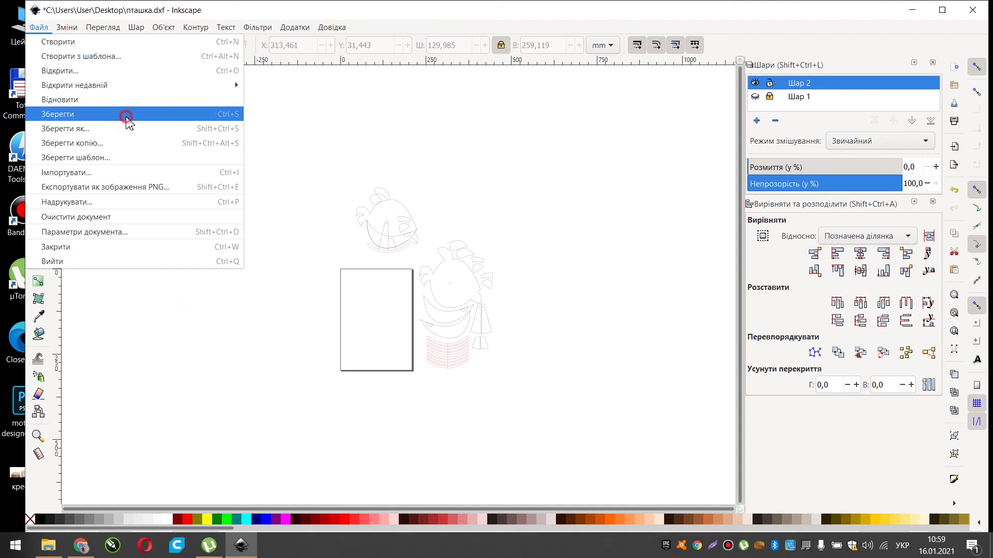
{"action": "left_click", "coordinate": [126, 116]}
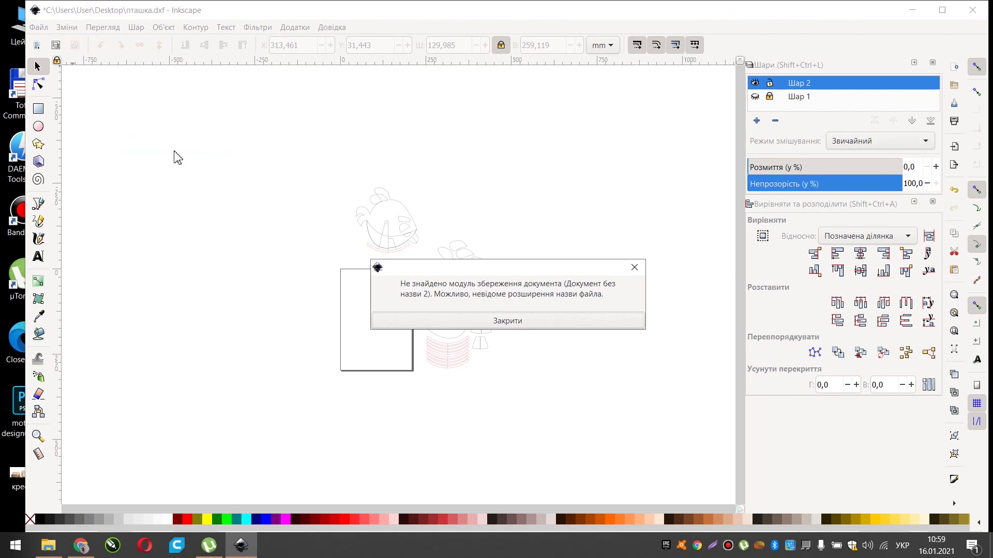
{"action": "left_click", "coordinate": [509, 323]}
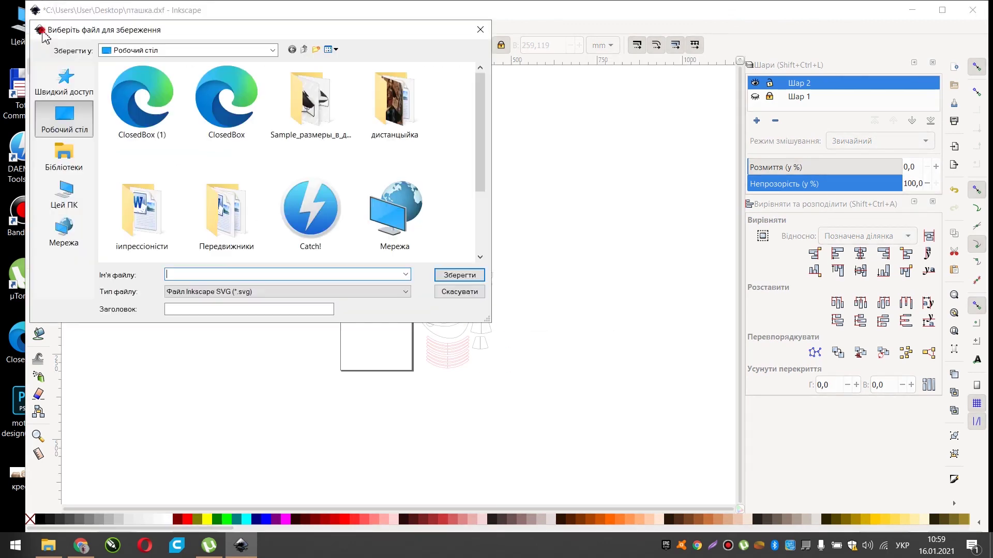
{"action": "left_click", "coordinate": [42, 31]}
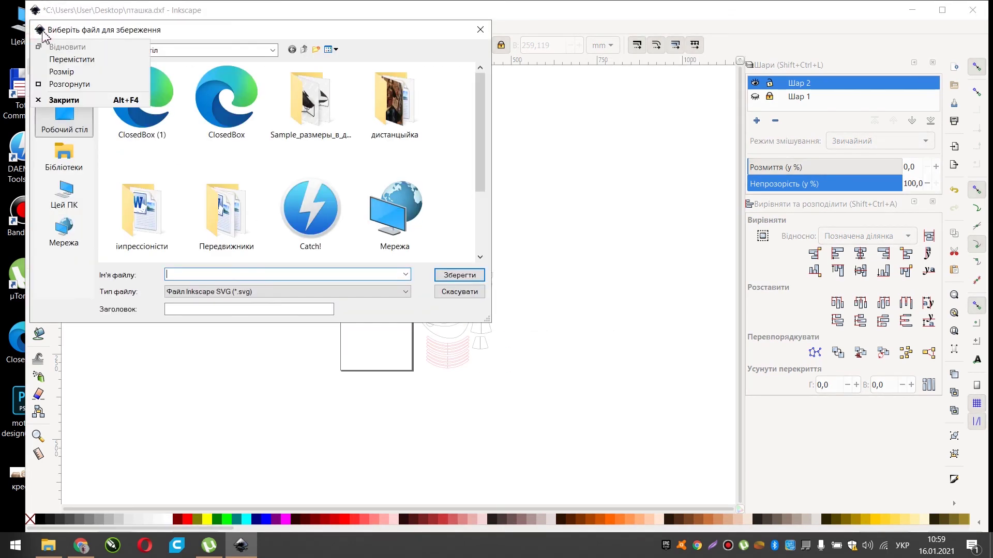
{"action": "left_click", "coordinate": [217, 275]}
{"action": "type", "text": "пташка"}
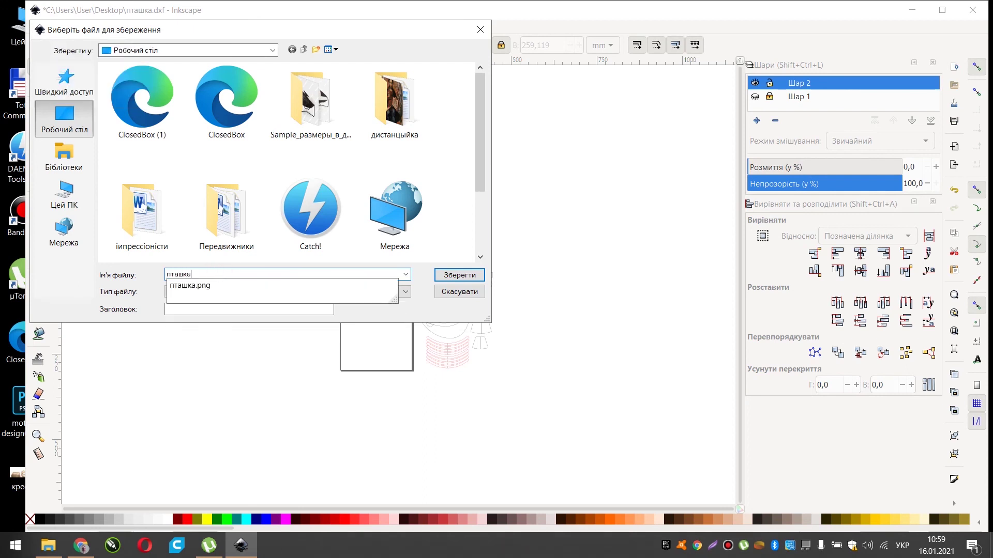
{"action": "left_click", "coordinate": [453, 275]}
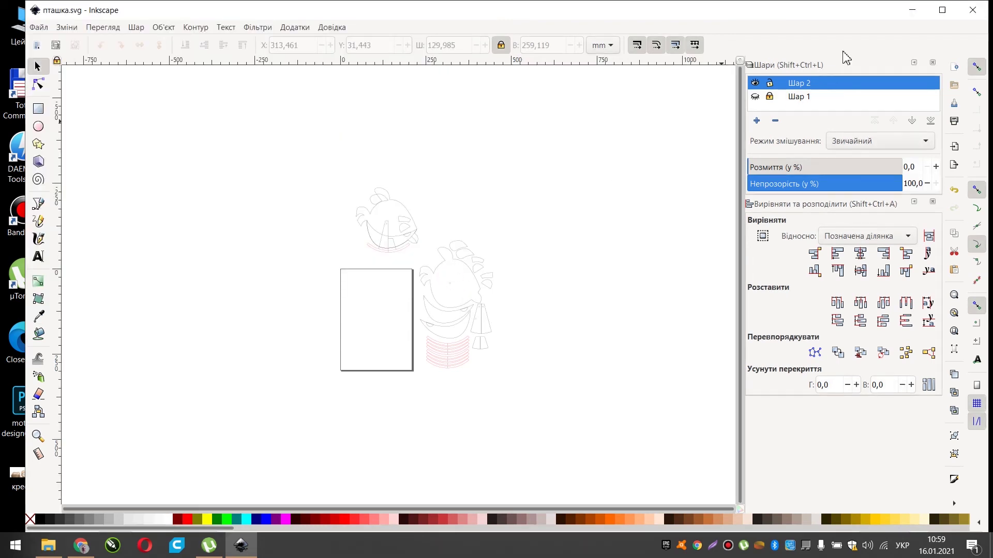
- Open the "пташка" SVG file from the desktop in Adobe Illustrator 2019 and maximize its window
{"action": "left_click", "coordinate": [911, 10]}
{"action": "left_click", "coordinate": [515, 358]}
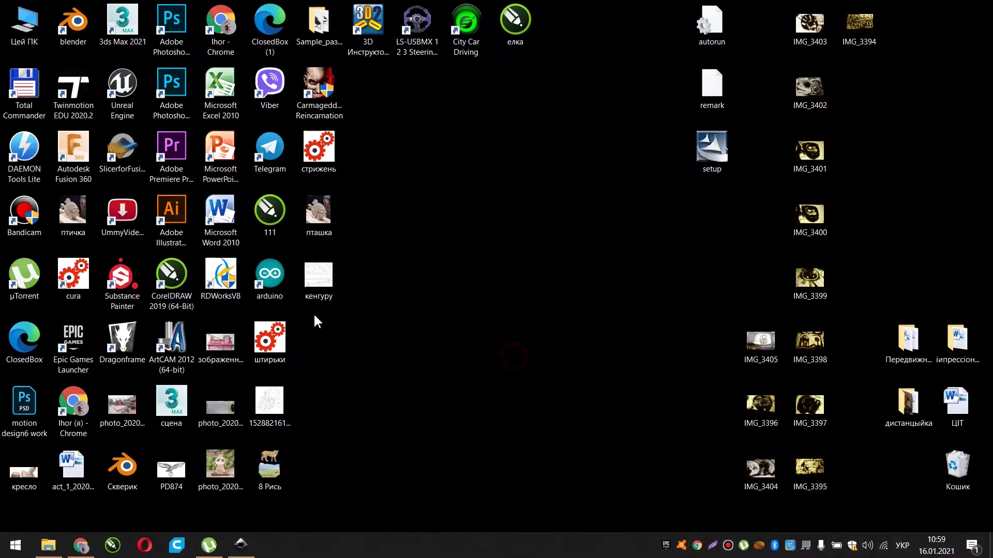
{"action": "left_click", "coordinate": [370, 477]}
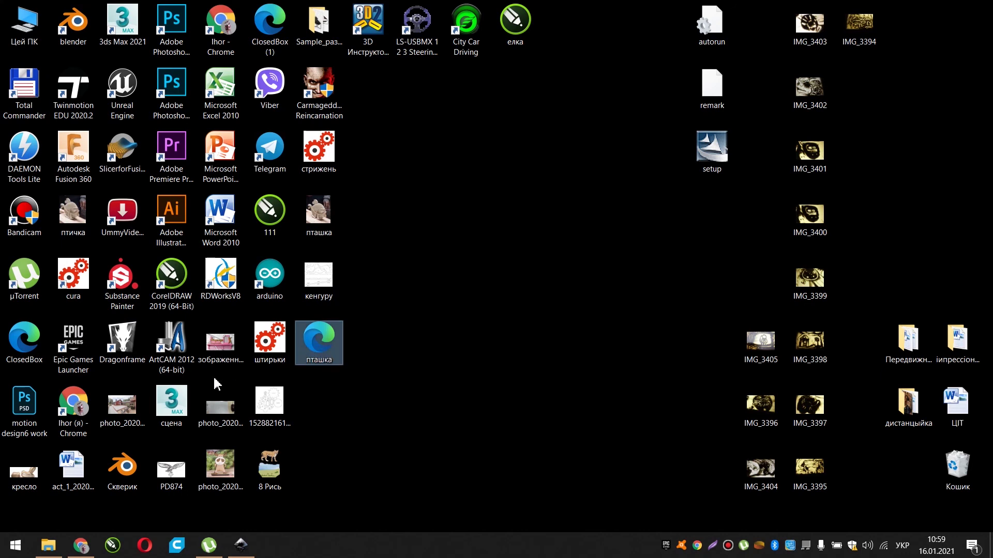
{"action": "right_click", "coordinate": [315, 336]}
{"action": "mouse_move", "coordinate": [300, 111]}
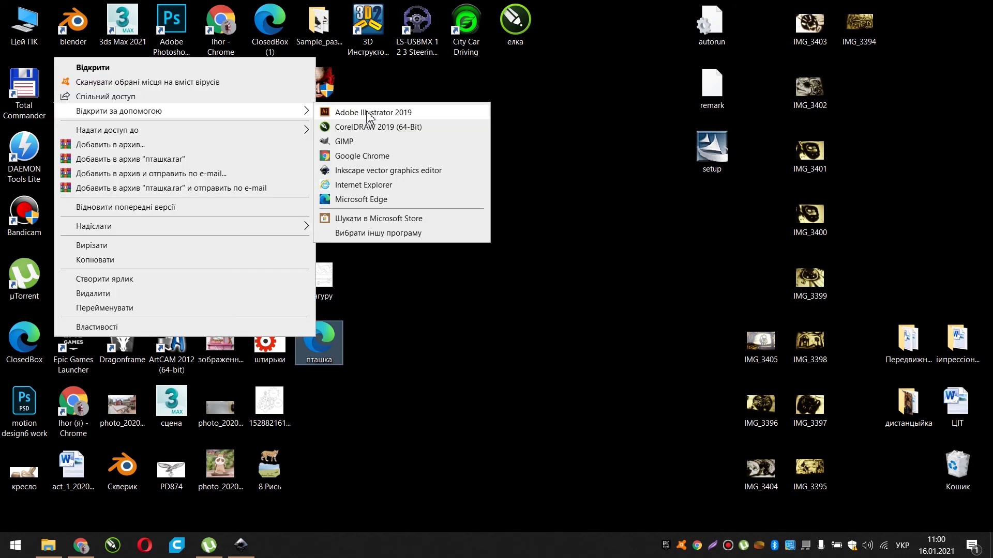
{"action": "left_click", "coordinate": [370, 113]}
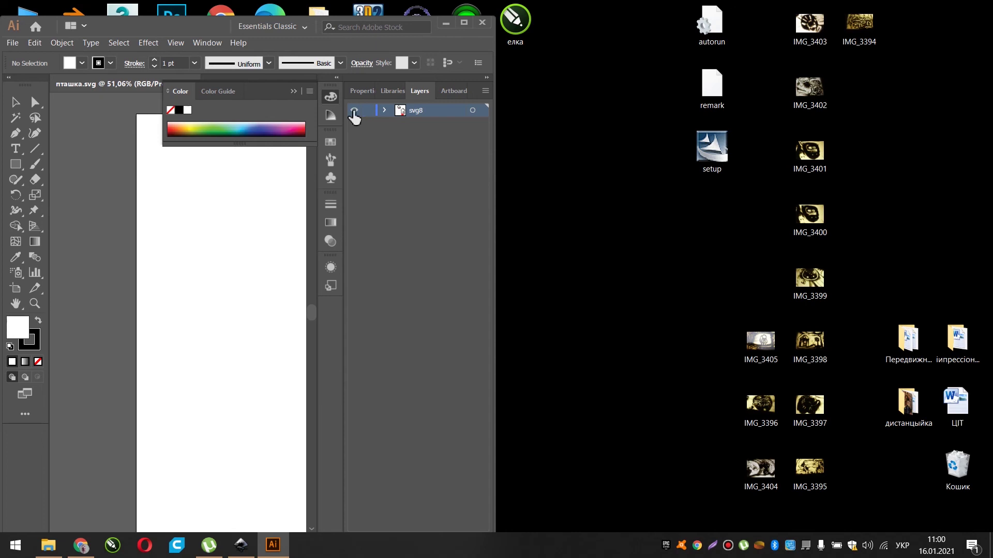
{"action": "left_click", "coordinate": [464, 23]}
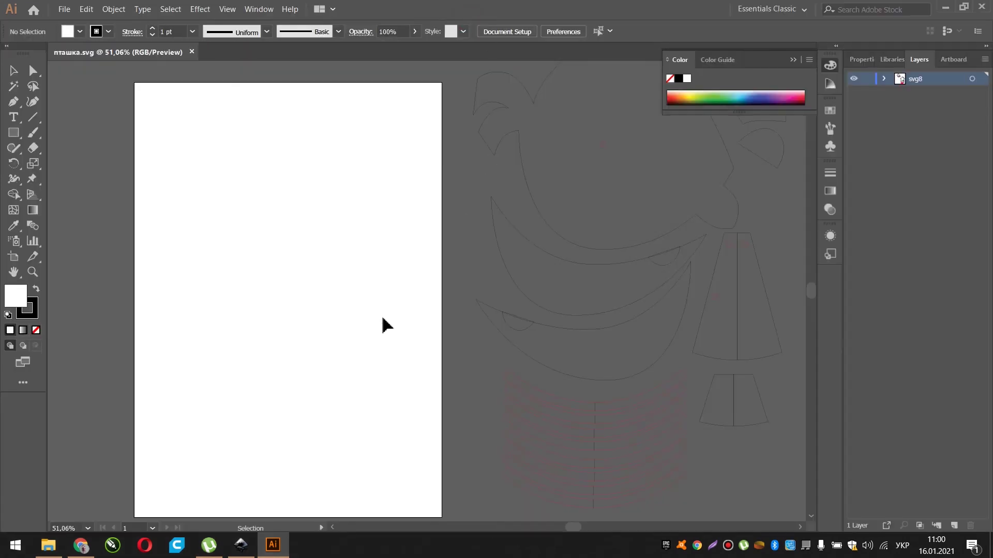
- Select all artwork and export it to the Desktop as "пташка" in AutoCAD Interchange File (DXF) format, version 2004/2005/2006, at 1 millimeter per unit
{"action": "scroll", "coordinate": [439, 348], "scroll_direction": "right", "scroll_amount": 1}
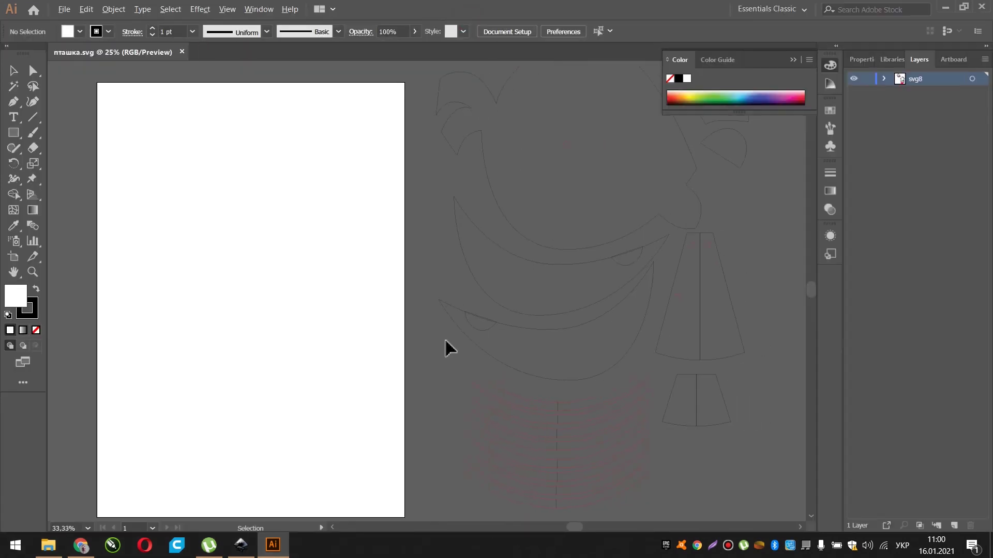
{"action": "scroll", "coordinate": [446, 349], "scroll_direction": "down", "scroll_amount": 2}
{"action": "scroll", "coordinate": [528, 406], "scroll_direction": "down", "scroll_amount": 1}
{"action": "scroll", "coordinate": [690, 465], "scroll_direction": "up", "scroll_amount": 3}
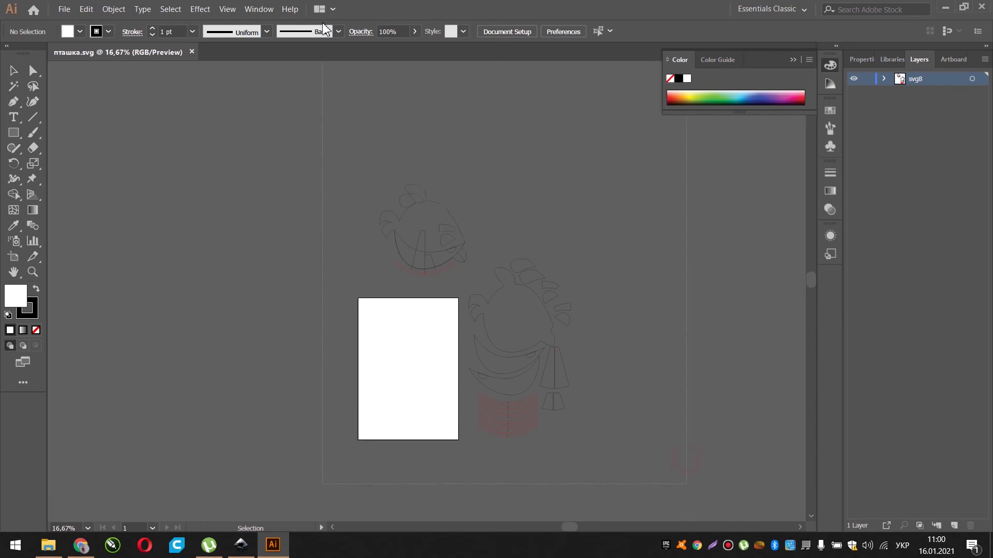
{"action": "key", "text": "ctrl+a"}
{"action": "left_click", "coordinate": [64, 9]}
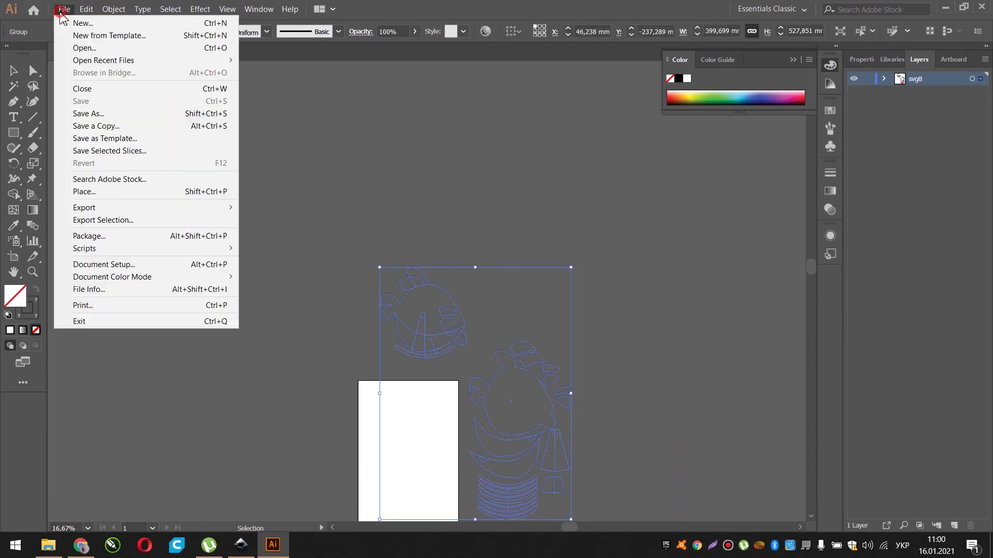
{"action": "left_click", "coordinate": [154, 209]}
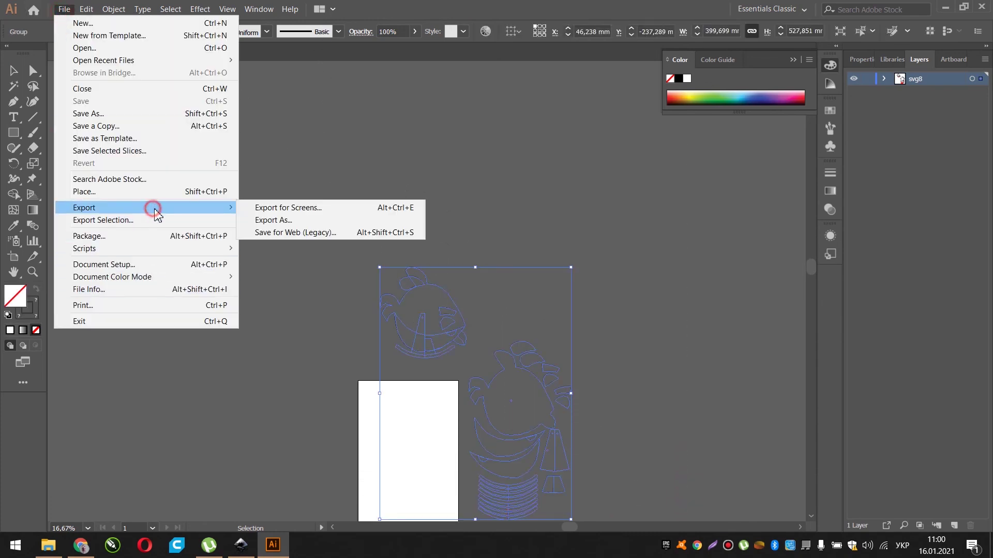
{"action": "left_click", "coordinate": [297, 221]}
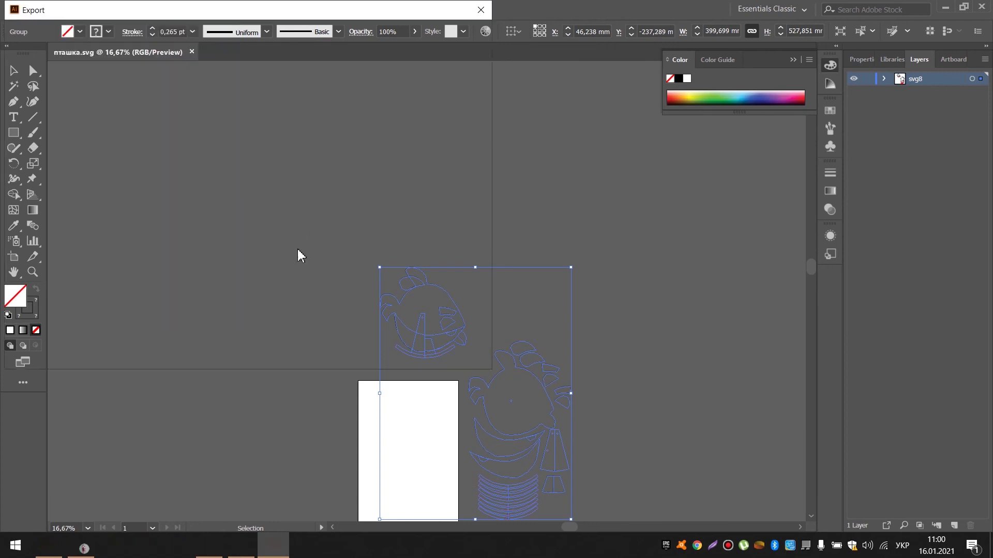
{"action": "left_click", "coordinate": [387, 259]}
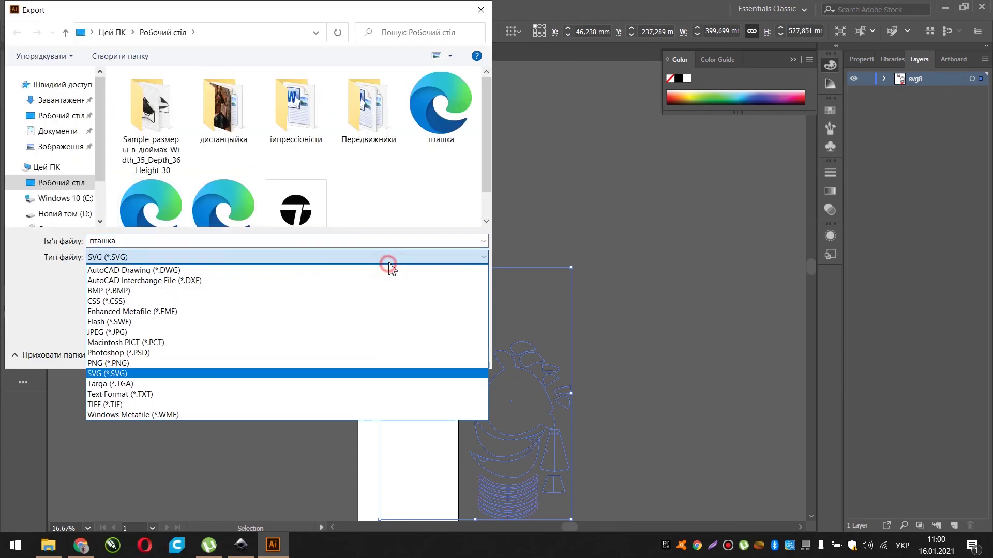
{"action": "left_click", "coordinate": [160, 288]}
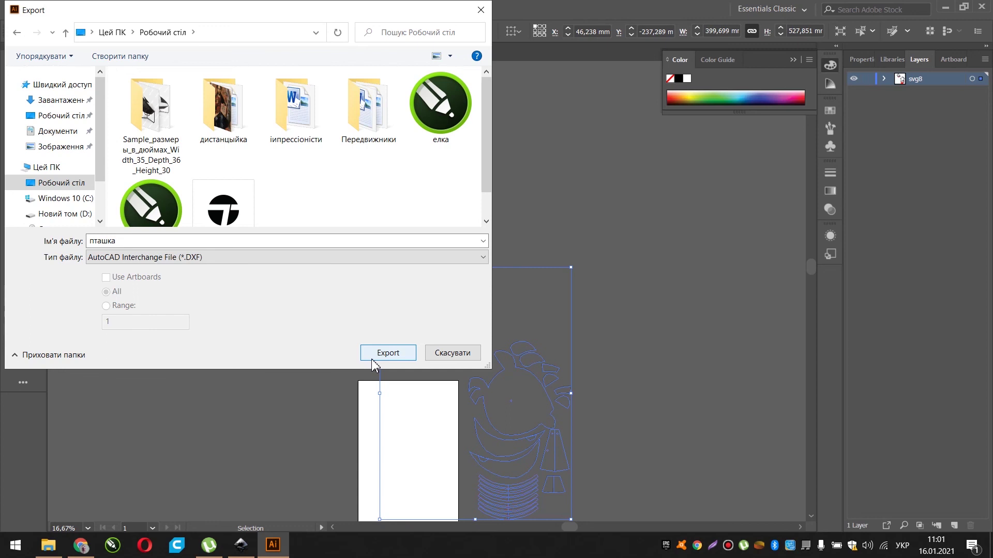
{"action": "left_click", "coordinate": [388, 353]}
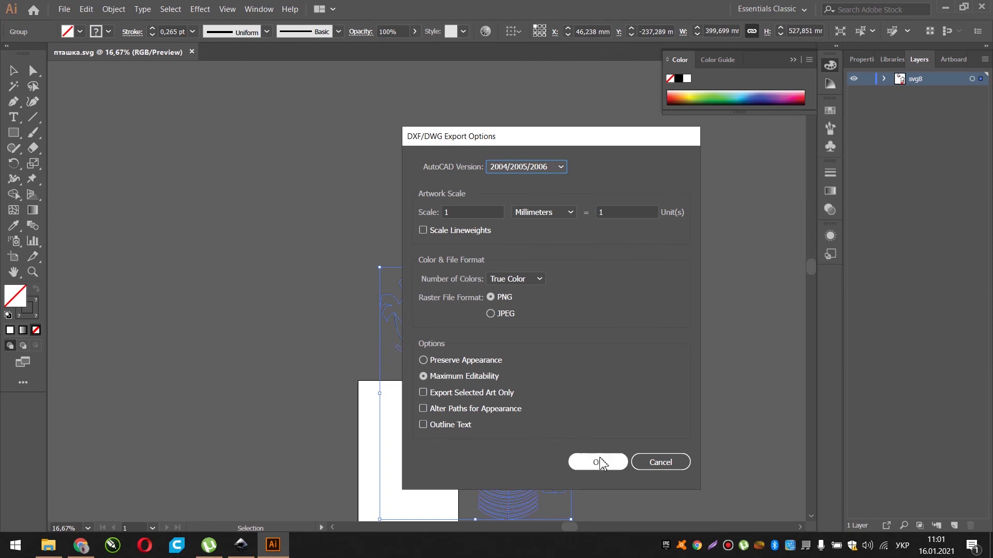
{"action": "left_click", "coordinate": [598, 462]}
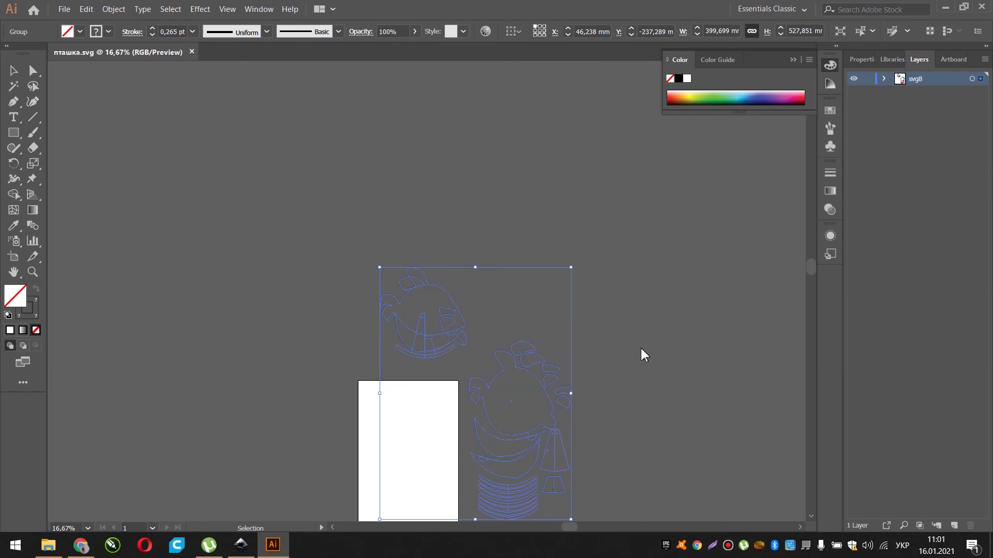
- Return to the desktop and launch the RDWorksV8 laser-cutting program
{"action": "left_click", "coordinate": [946, 7]}
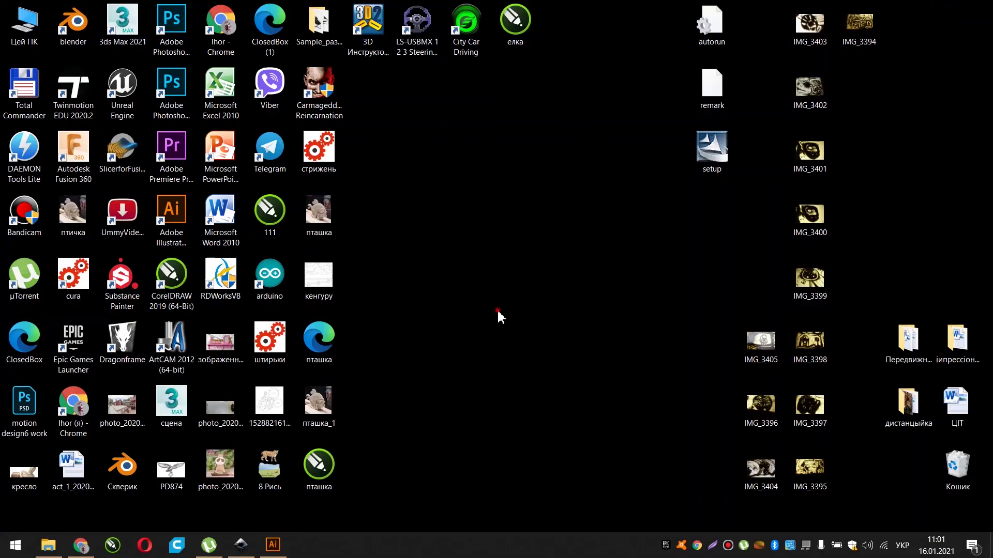
{"action": "left_click", "coordinate": [223, 285]}
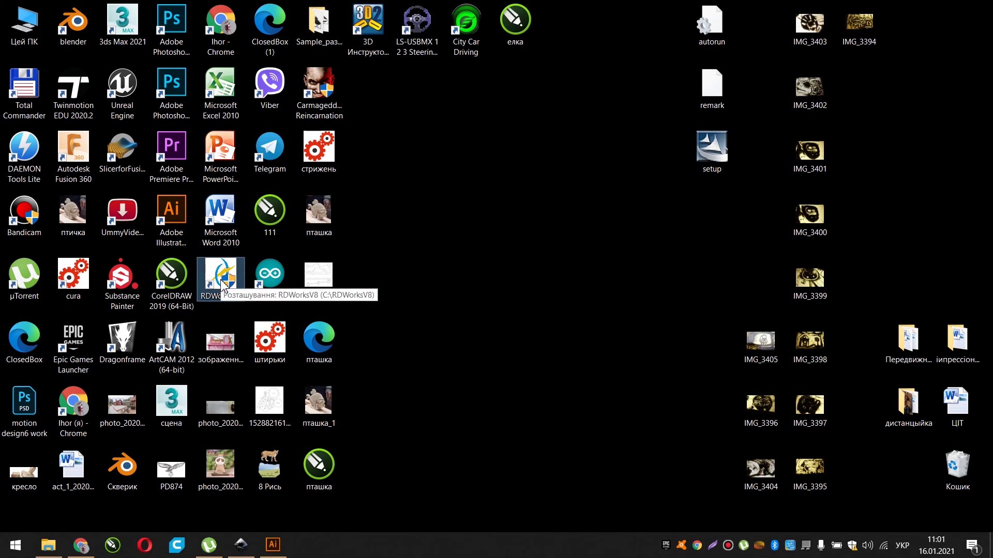
{"action": "double_click", "coordinate": [222, 285]}
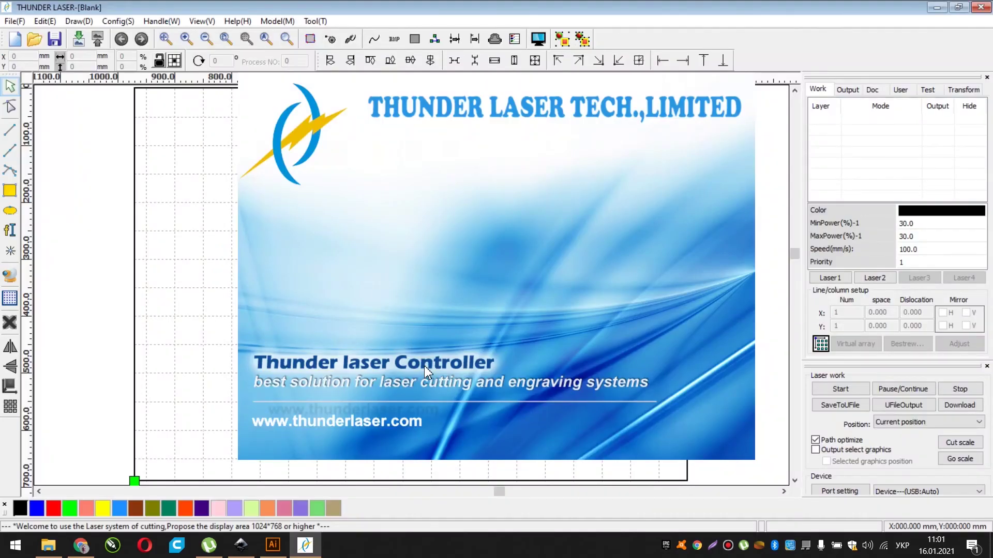
- Import the "пташка" DXF file from the Desktop into the blank laser job
{"action": "left_click", "coordinate": [19, 22]}
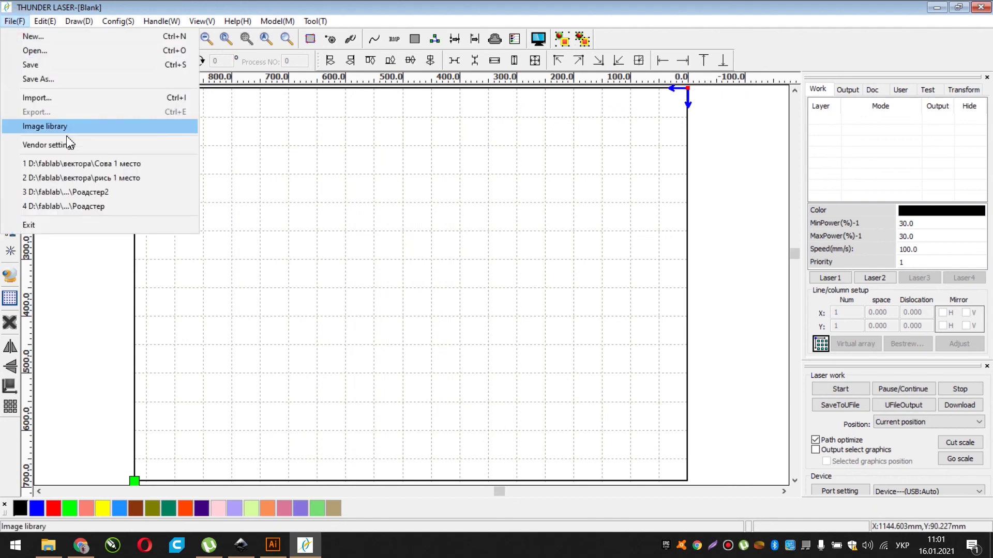
{"action": "left_click", "coordinate": [54, 98]}
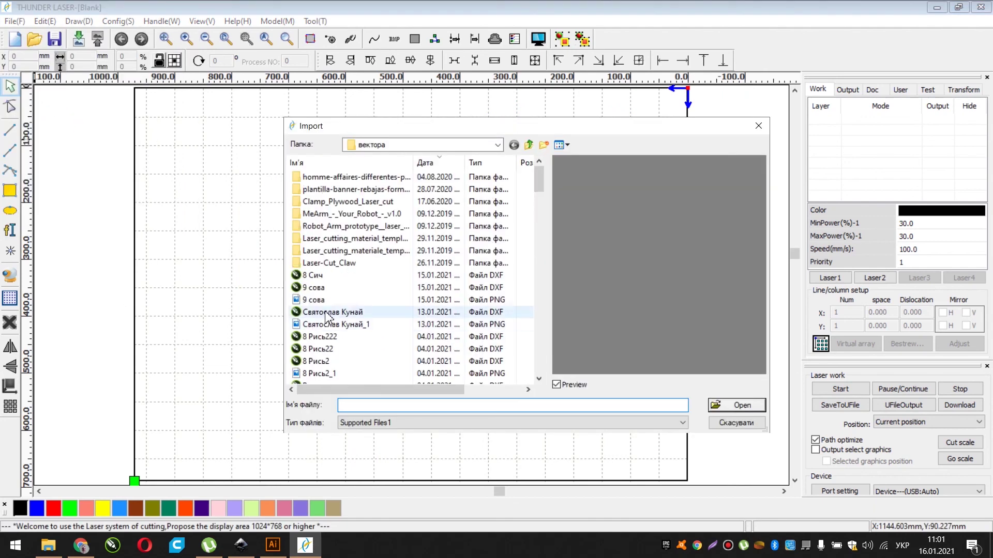
{"action": "left_click", "coordinate": [496, 145]}
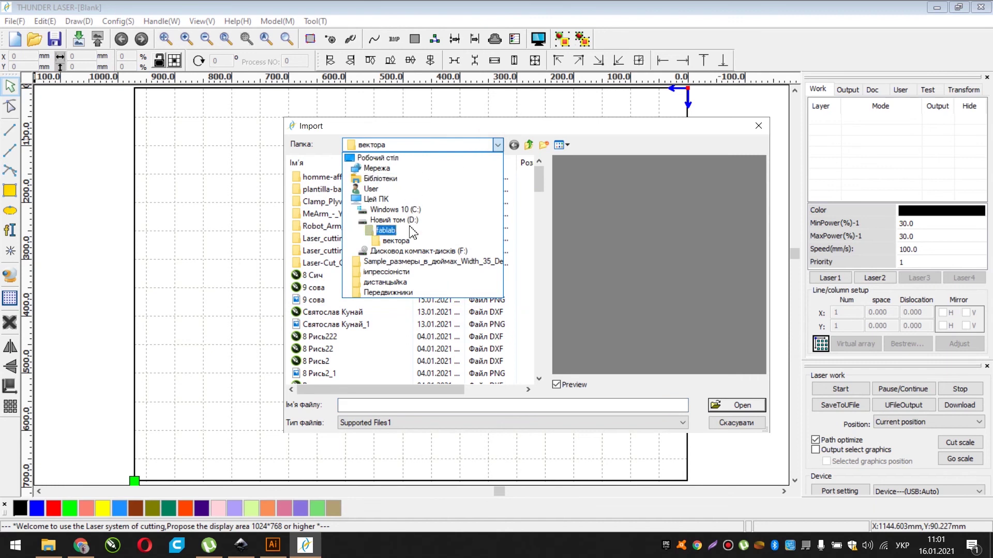
{"action": "left_click", "coordinate": [396, 158]}
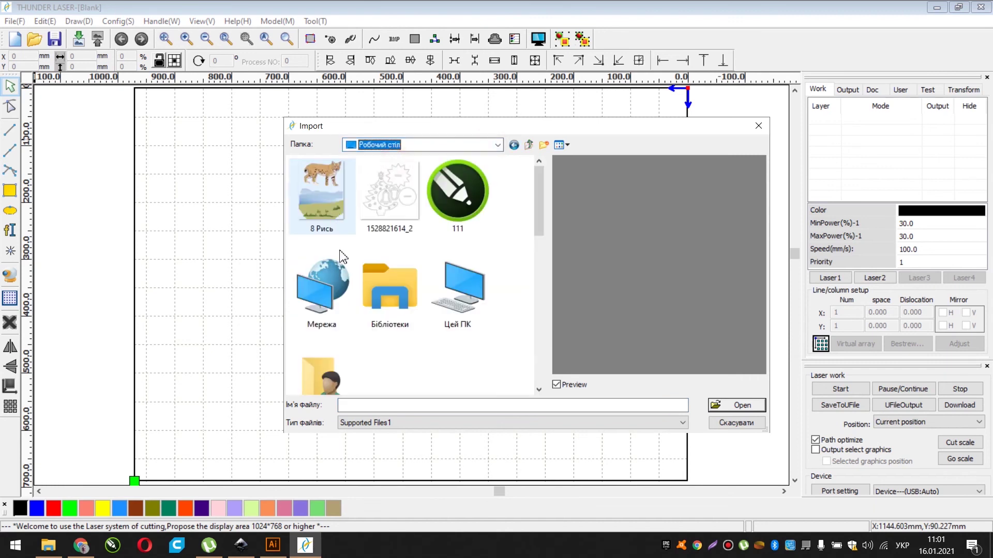
{"action": "scroll", "coordinate": [429, 278], "scroll_direction": "down", "scroll_amount": 5}
{"action": "scroll", "coordinate": [439, 277], "scroll_direction": "up", "scroll_amount": 3}
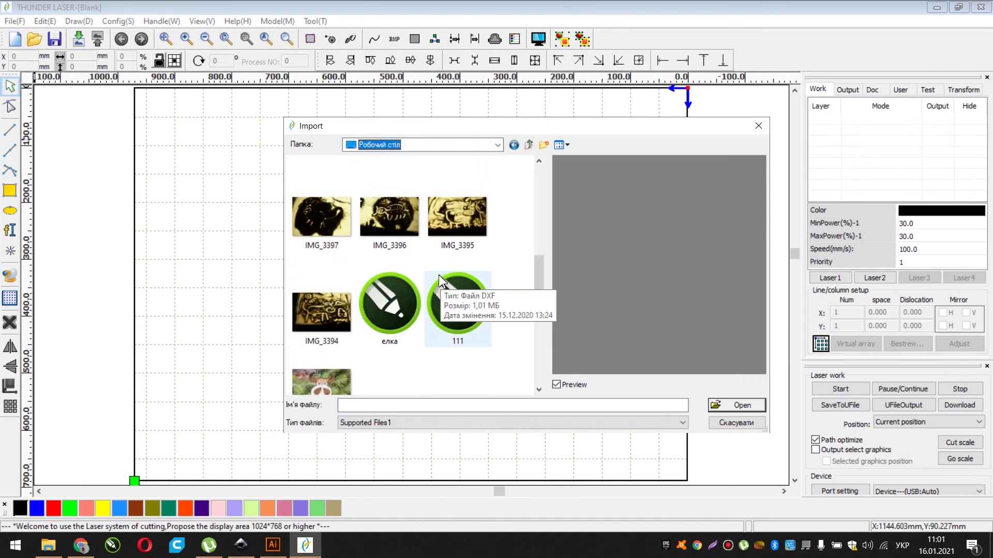
{"action": "scroll", "coordinate": [470, 312], "scroll_direction": "up", "scroll_amount": 4}
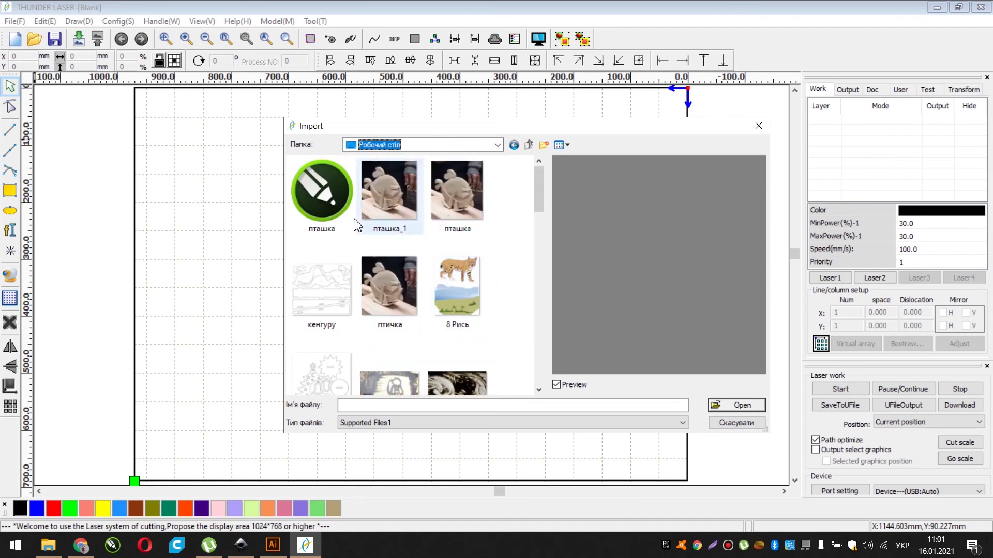
{"action": "left_click", "coordinate": [336, 207]}
{"action": "left_click", "coordinate": [734, 405]}
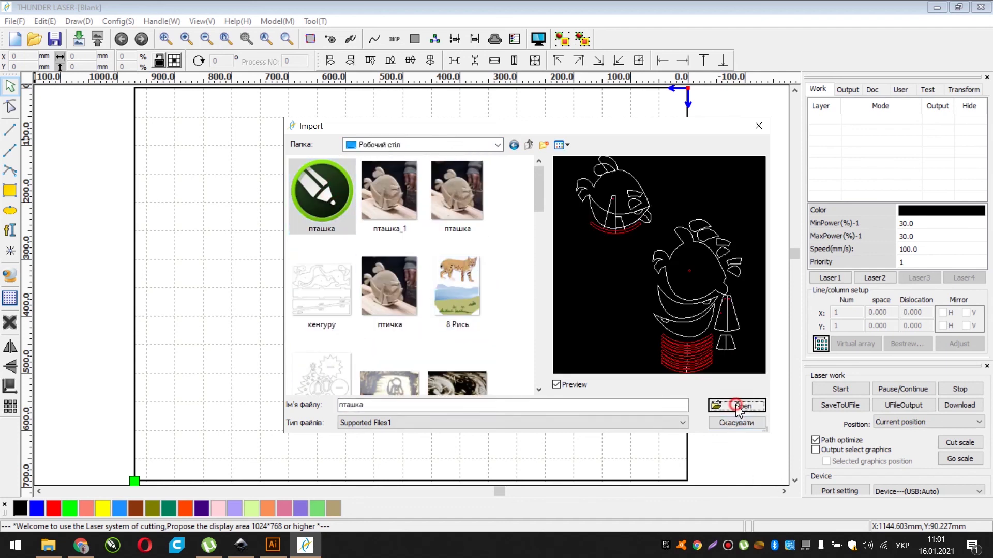
- Delete the assembled character drawing from the laser work area, keeping only the separated parts
{"action": "scroll", "coordinate": [455, 357], "scroll_direction": "down", "scroll_amount": 2}
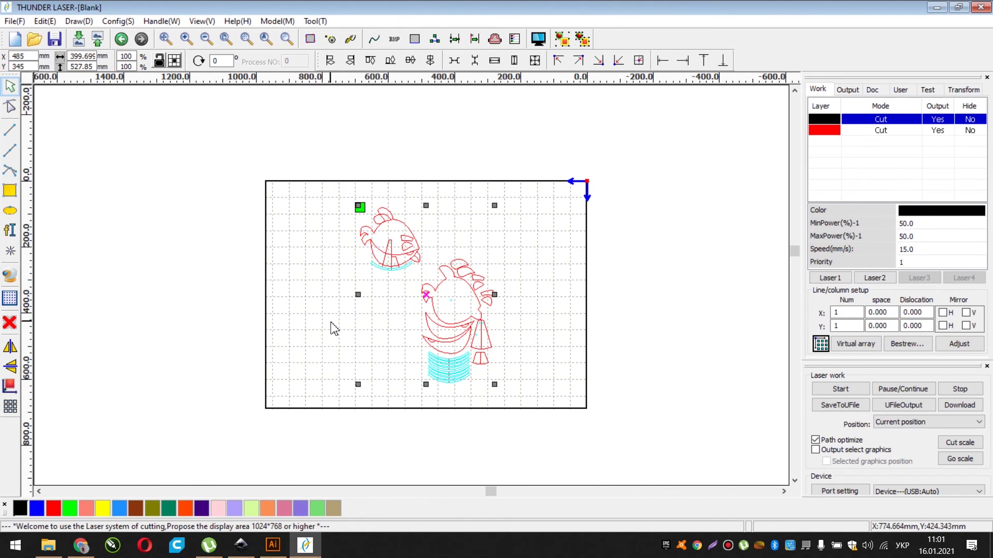
{"action": "left_click_drag", "start_coordinate": [329, 193], "coordinate": [433, 277]}
{"action": "key", "text": "Delete"}
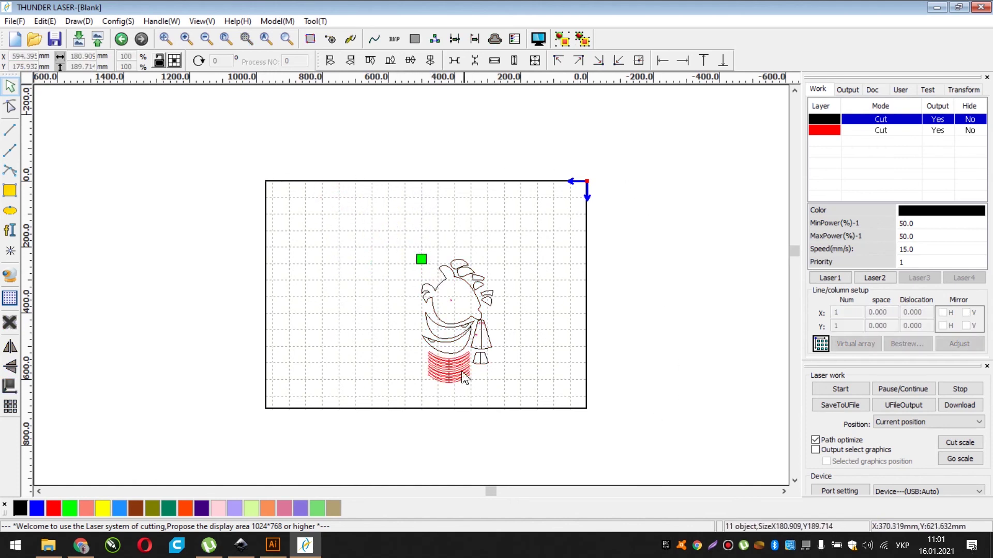
- Select all the separated part outlines and examine them up close, then clear the selection
{"action": "mouse_move", "coordinate": [398, 220]}
{"action": "left_mouse_down"}
{"action": "mouse_move", "coordinate": [500, 395]}
{"action": "mouse_move", "coordinate": [517, 399]}
{"action": "left_mouse_up"}
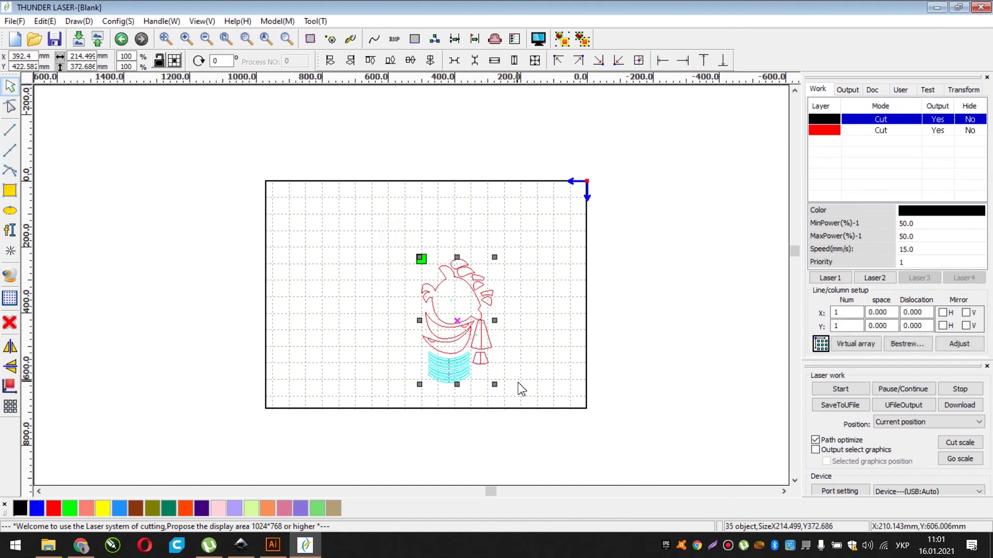
{"action": "scroll", "coordinate": [511, 377], "scroll_direction": "up", "scroll_amount": 3}
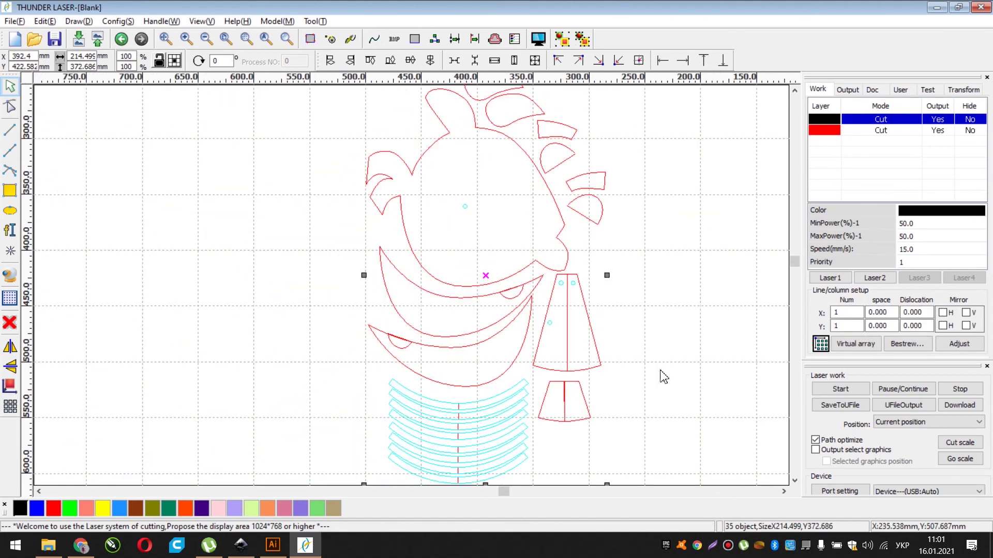
{"action": "left_click", "coordinate": [261, 315]}
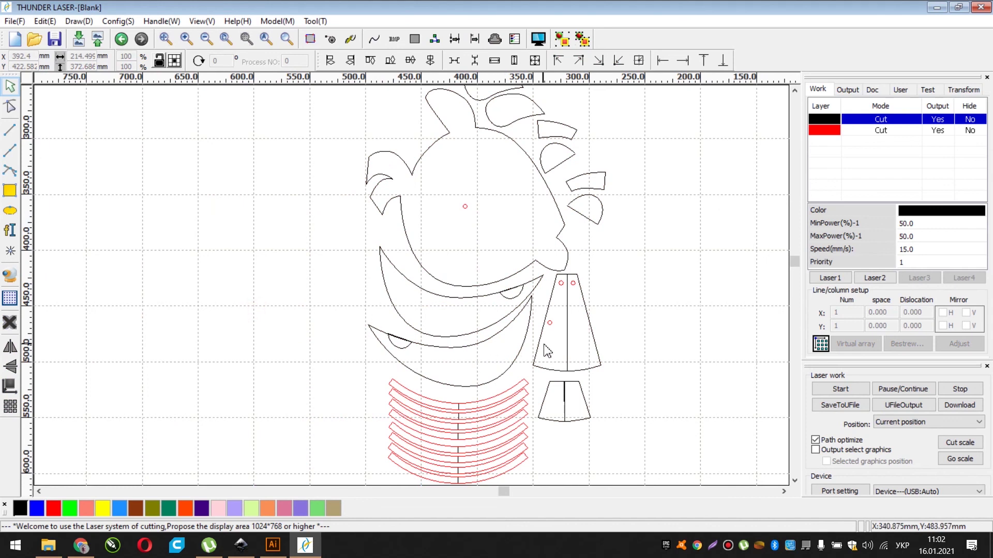
- Delete the small red circle beside the centre line inside the larger trapezoid part
{"action": "scroll", "coordinate": [545, 346], "scroll_direction": "up", "scroll_amount": 2}
{"action": "left_click", "coordinate": [555, 304]}
{"action": "key", "text": "Delete"}
{"action": "scroll", "coordinate": [537, 335], "scroll_direction": "down", "scroll_amount": 3}
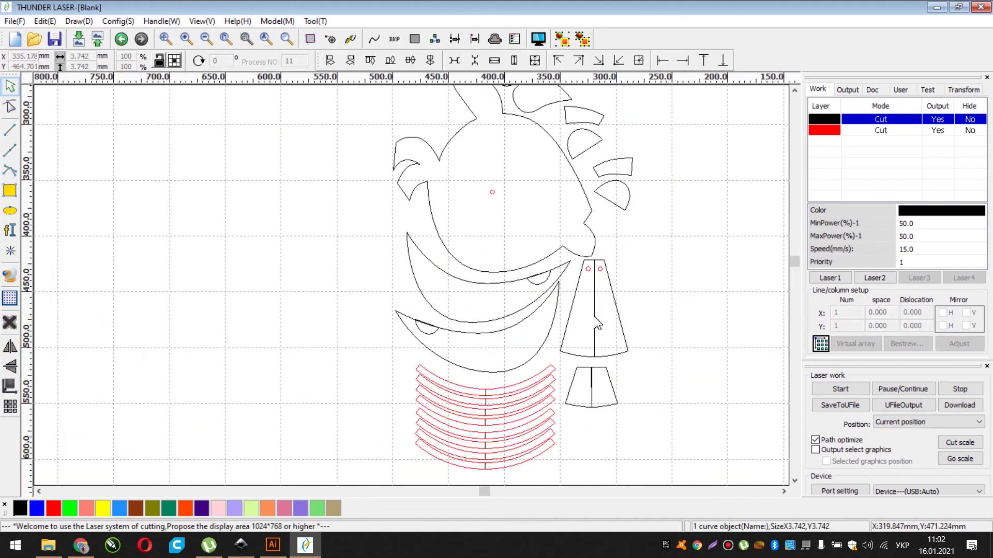
- Select all the part outlines and assign them to the black cut layer
{"action": "scroll", "coordinate": [584, 333], "scroll_direction": "up", "scroll_amount": 2}
{"action": "scroll", "coordinate": [595, 312], "scroll_direction": "down", "scroll_amount": 1}
{"action": "scroll", "coordinate": [596, 313], "scroll_direction": "down", "scroll_amount": 1}
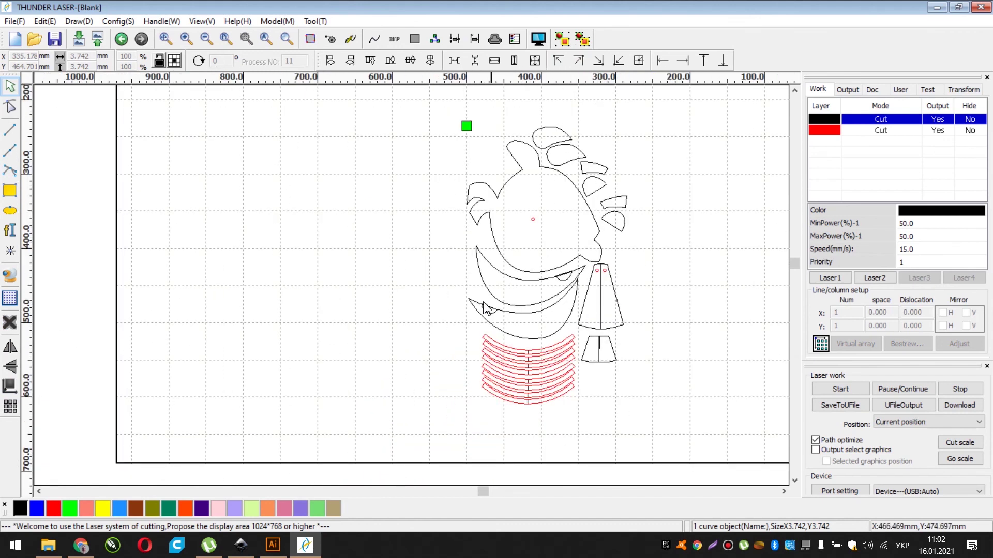
{"action": "scroll", "coordinate": [445, 263], "scroll_direction": "down", "scroll_amount": 2}
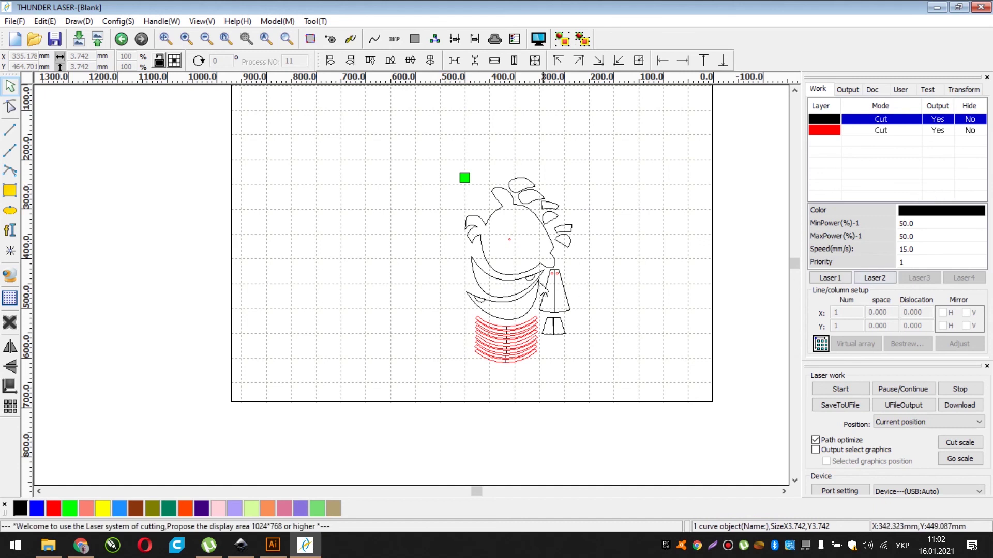
{"action": "left_click_drag", "start_coordinate": [403, 147], "coordinate": [608, 389]}
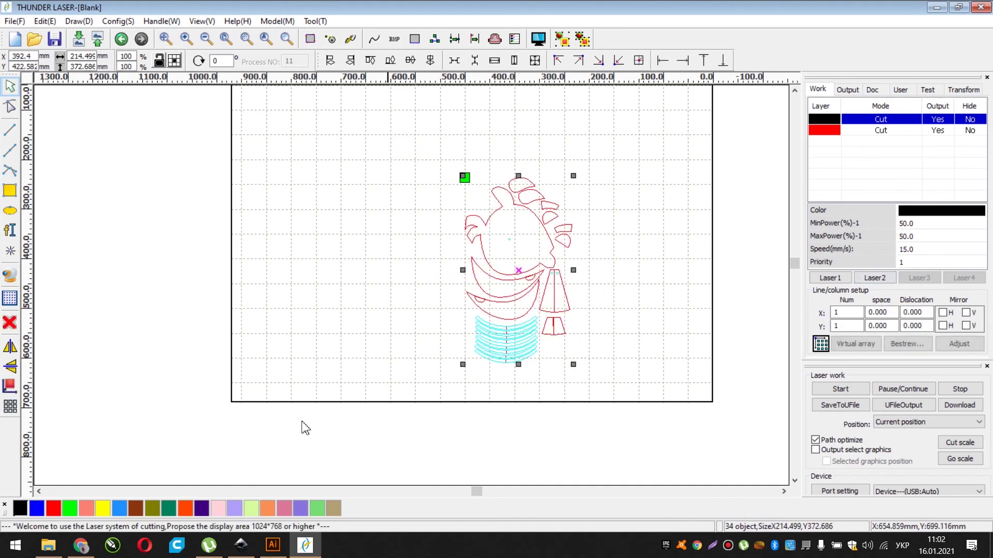
{"action": "left_click", "coordinate": [21, 508]}
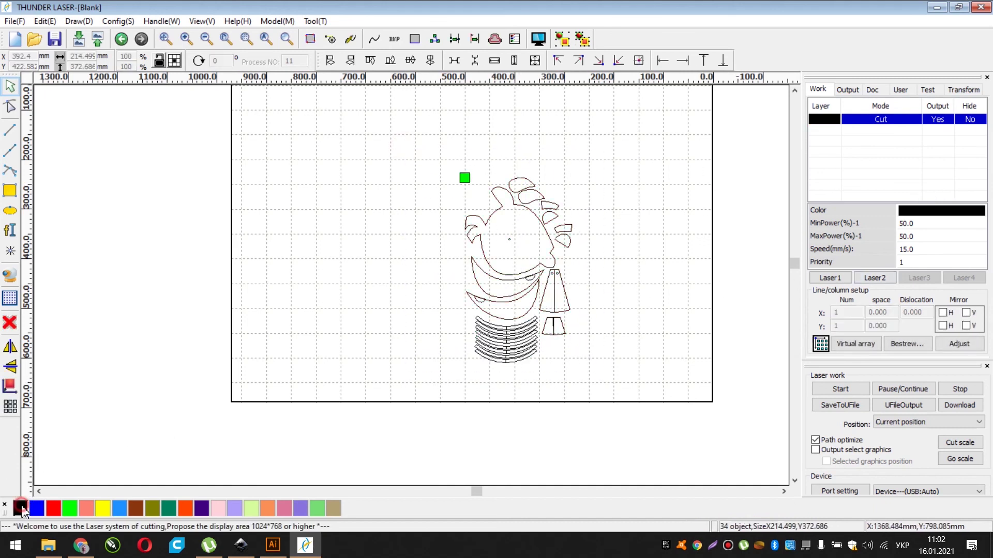
- Put the two small half-round shapes on the crescent parts on a blue Scan layer and make that layer active
{"action": "scroll", "coordinate": [519, 305], "scroll_direction": "up", "scroll_amount": 3}
{"action": "left_click", "coordinate": [519, 286]}
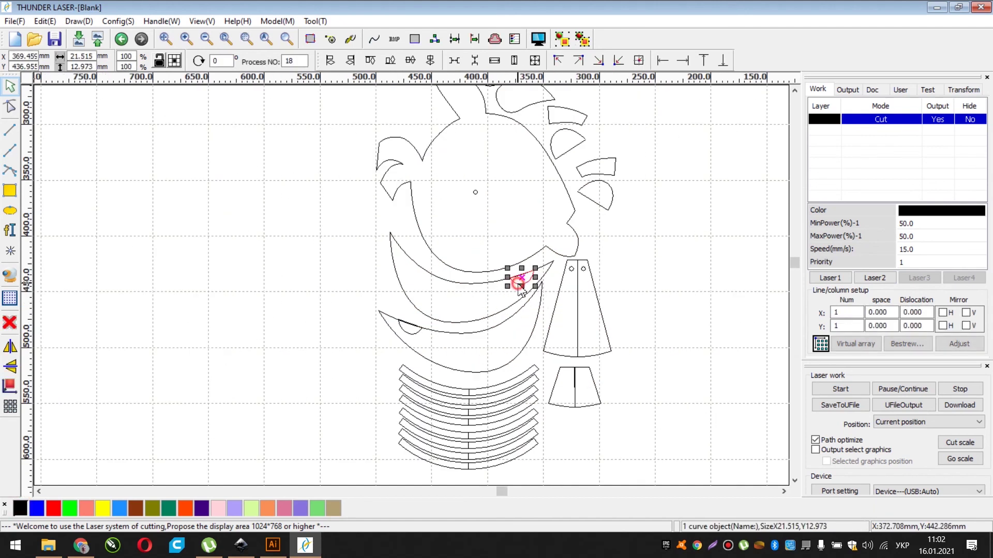
{"action": "left_click", "coordinate": [418, 332], "text": "shift"}
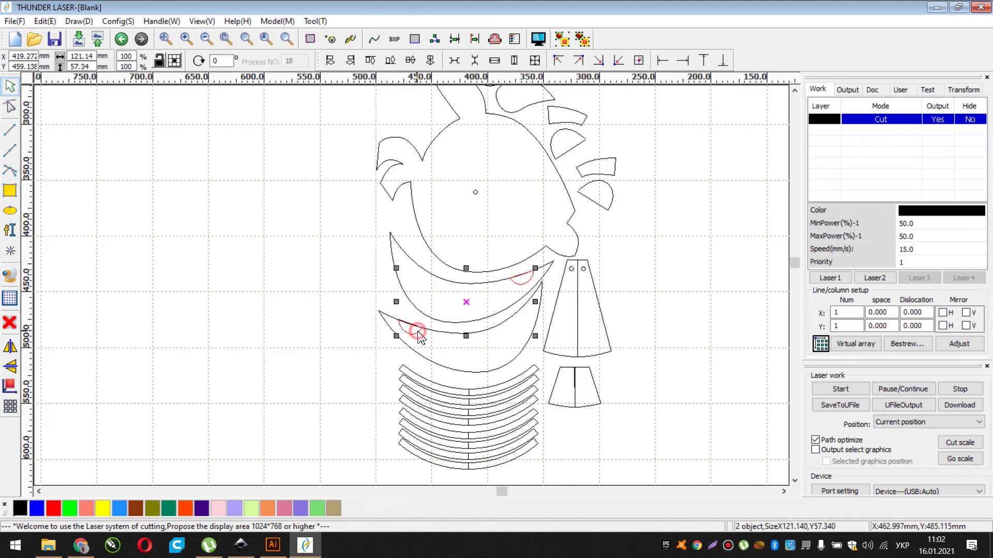
{"action": "left_click", "coordinate": [120, 509]}
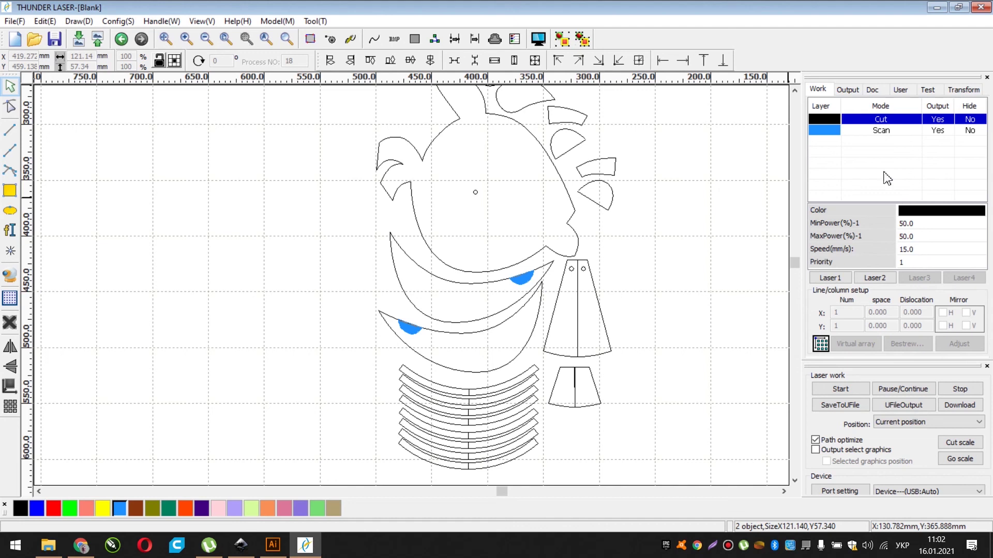
{"action": "left_click", "coordinate": [878, 132]}
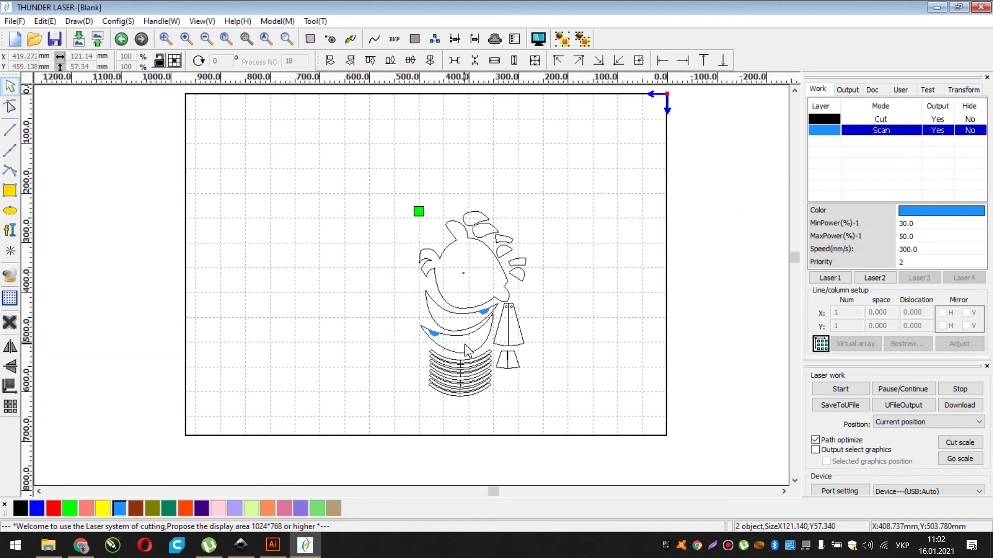
- Check the complete part layout in the work area and start the laser job
{"action": "scroll", "coordinate": [468, 333], "scroll_direction": "down", "scroll_amount": 2}
{"action": "scroll", "coordinate": [461, 318], "scroll_direction": "up", "scroll_amount": 1}
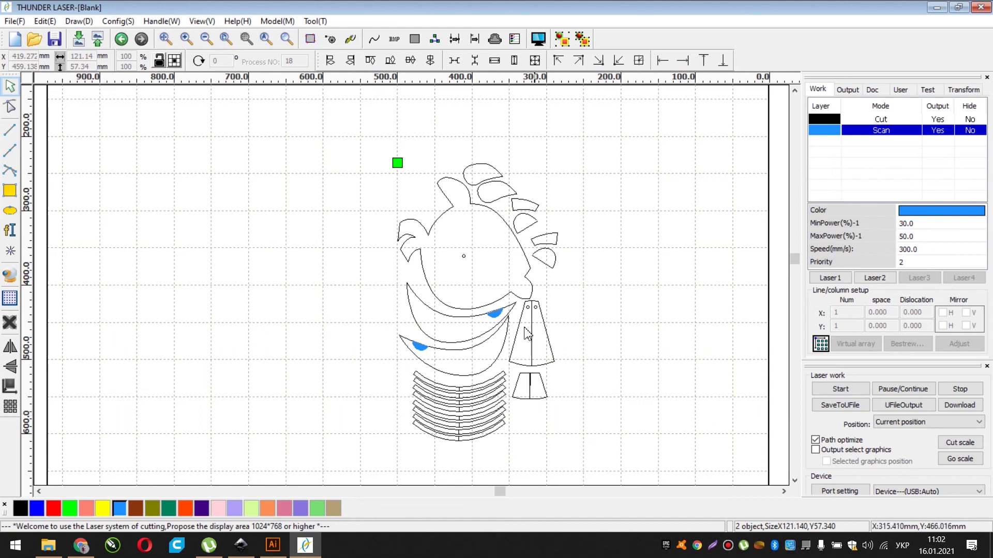
{"action": "scroll", "coordinate": [498, 331], "scroll_direction": "down", "scroll_amount": 1}
{"action": "left_click_drag", "start_coordinate": [375, 184], "coordinate": [558, 392]}
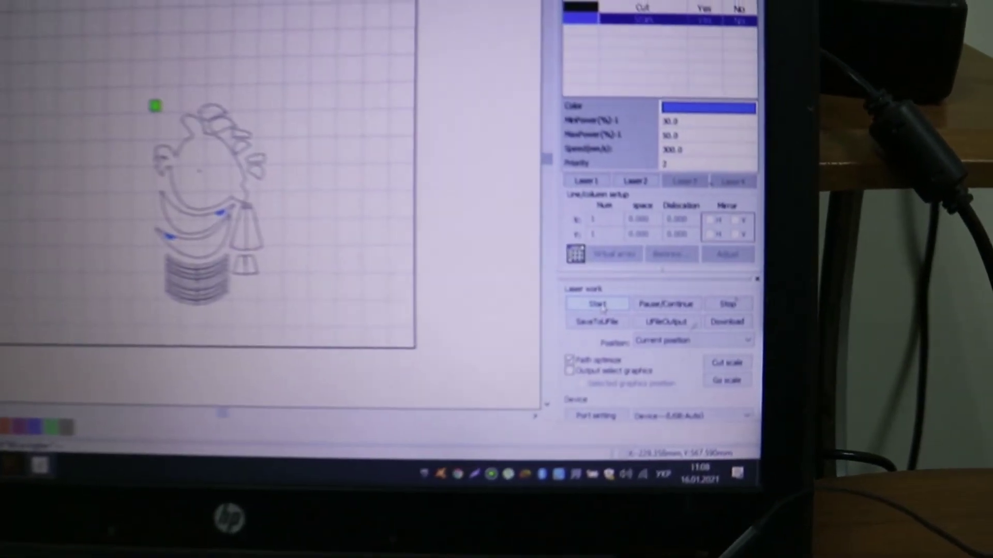
{"action": "left_click", "coordinate": [593, 307]}
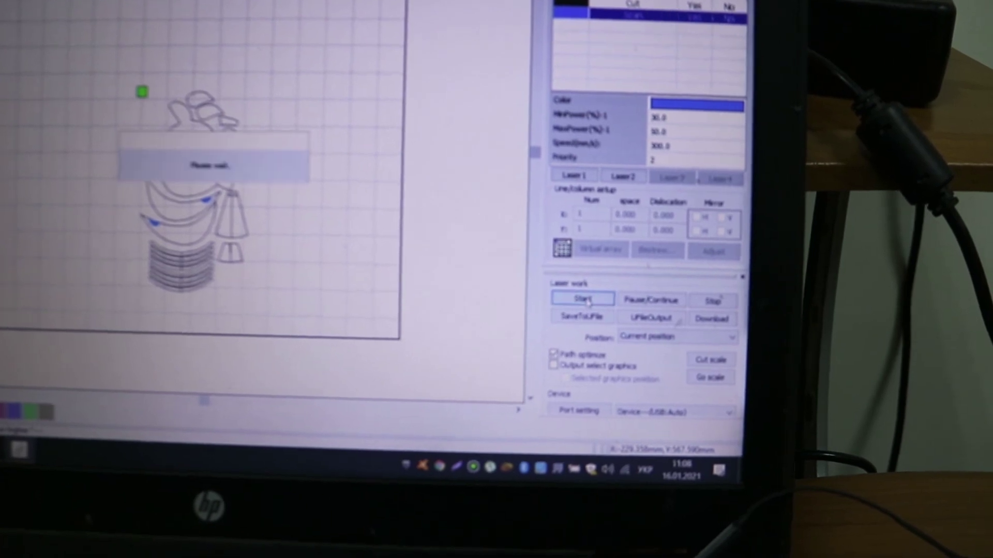